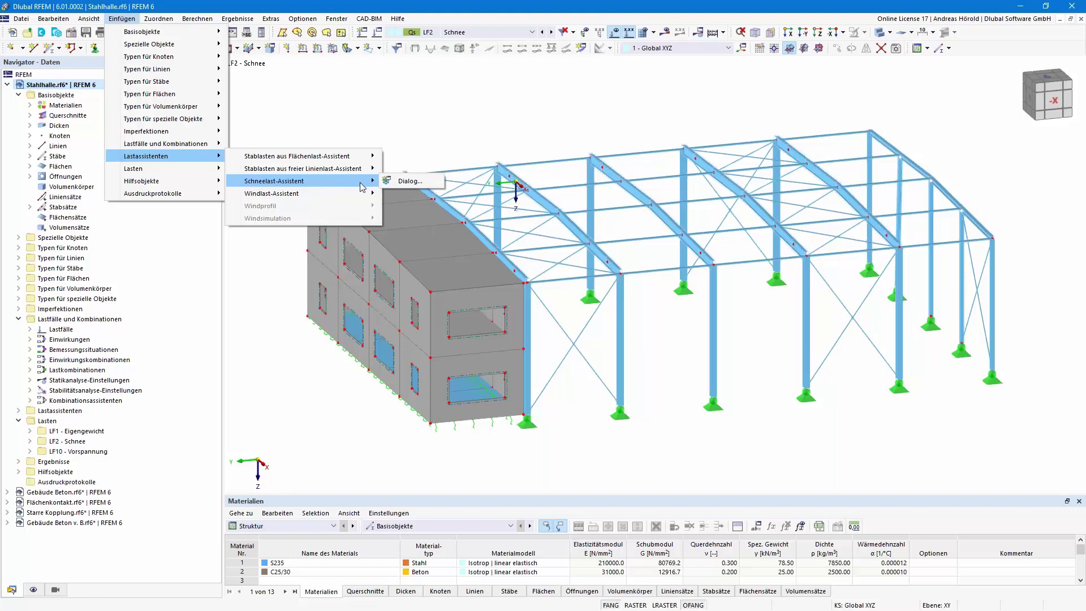
- Start a new snow load wizard for the hall and set its roof type to Sattel
left_click(411, 181)
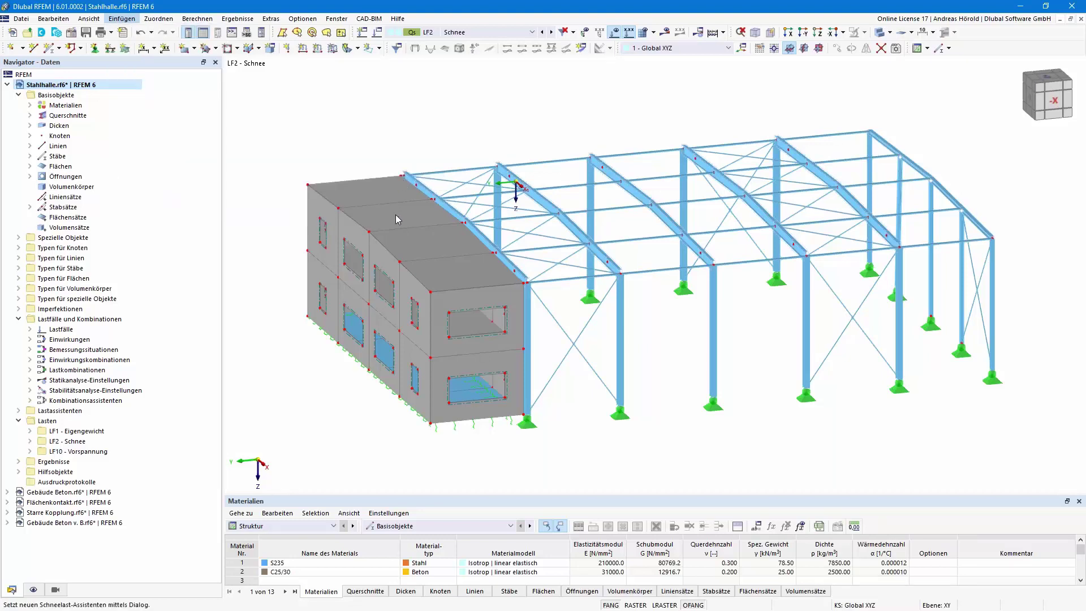
left_click(446, 150)
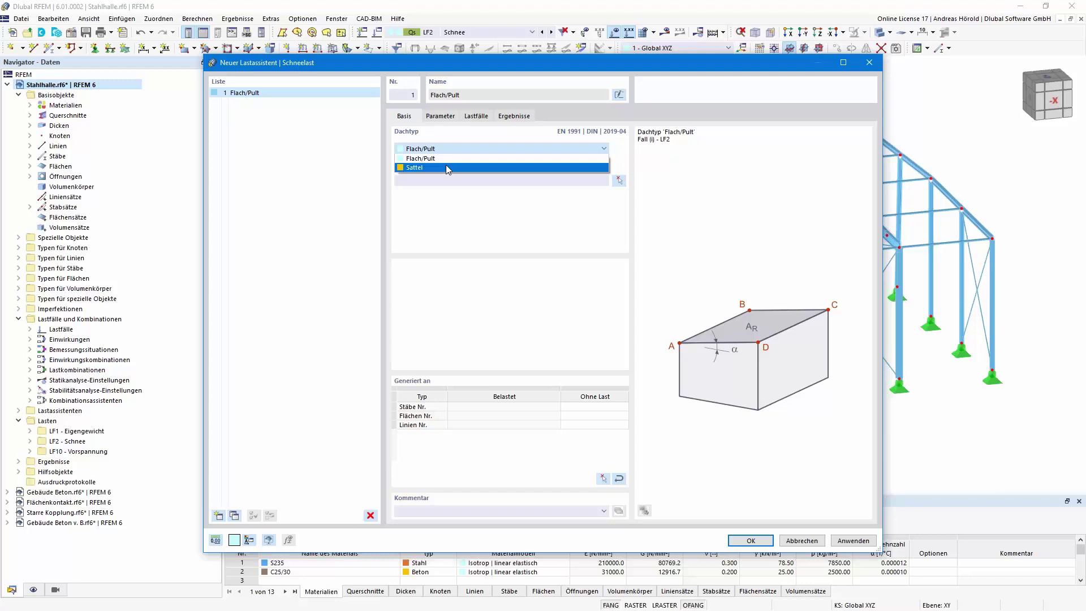
key("Escape")
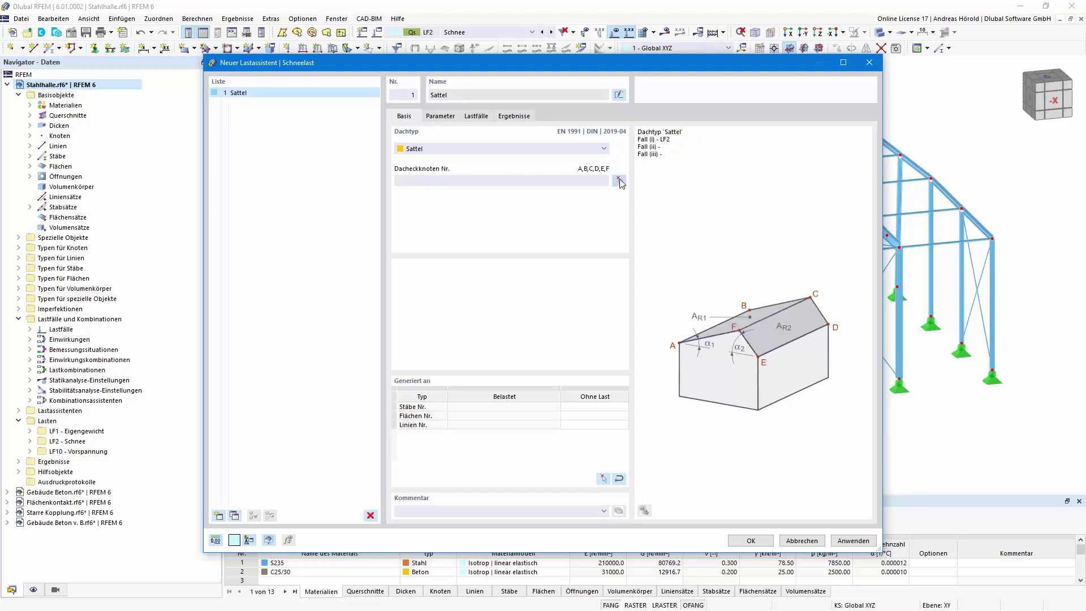
- Define the roof corners with nodes 74, 66, 67, 68, 76 and 75, keeping both Roof 1 and Roof 2 loaded
left_click(619, 180)
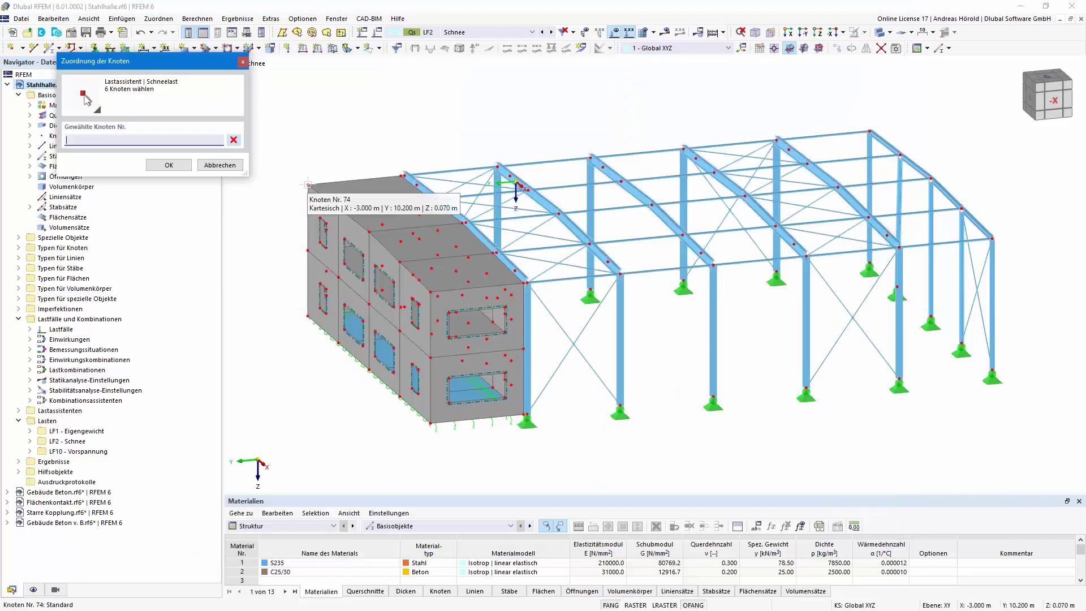
left_click(517, 185)
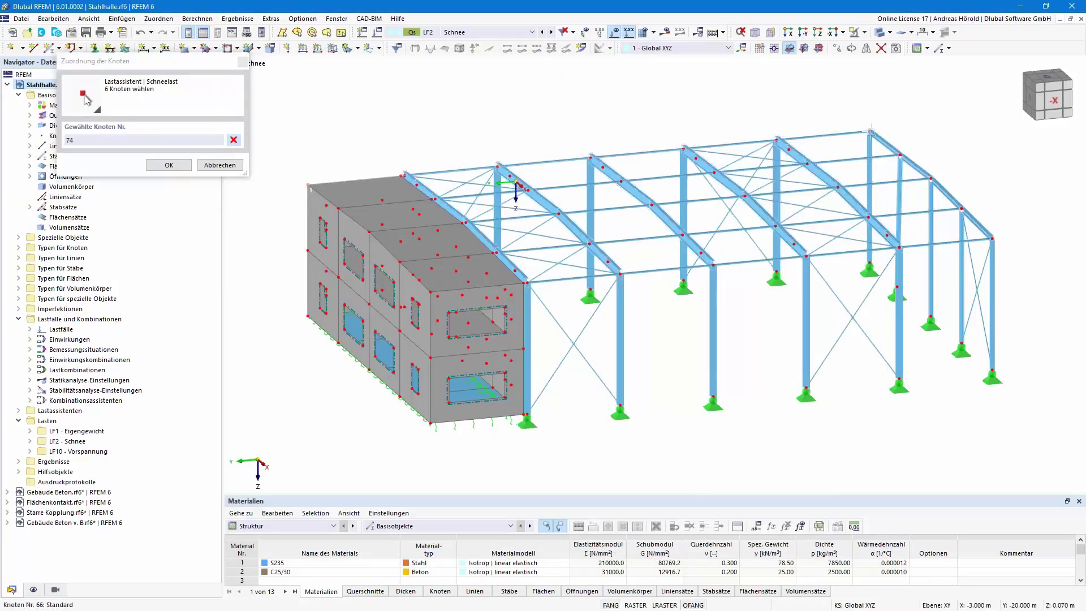
left_click(930, 179)
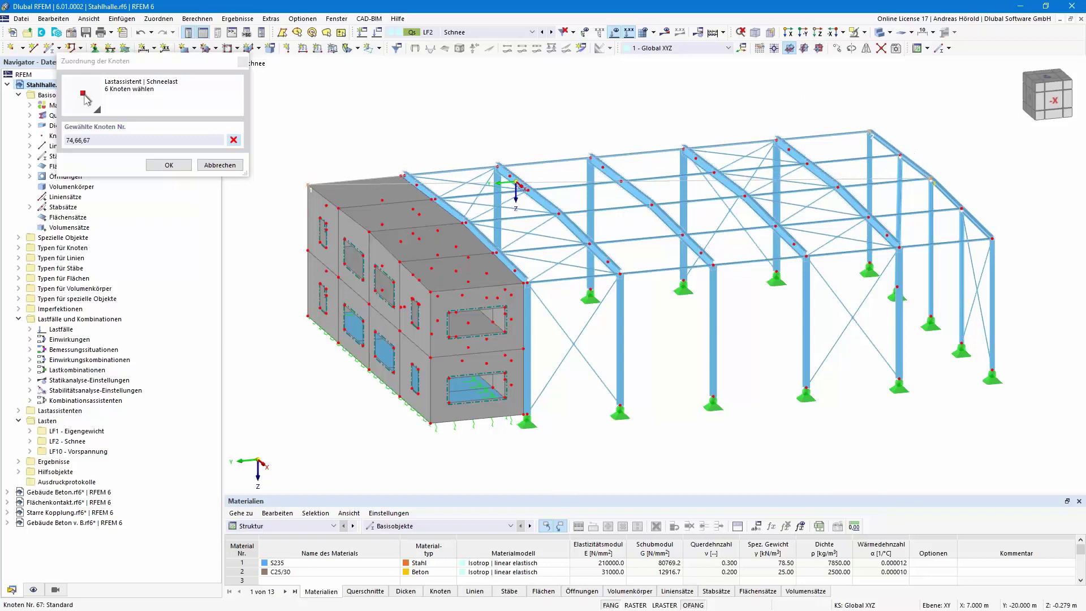
left_click(992, 238)
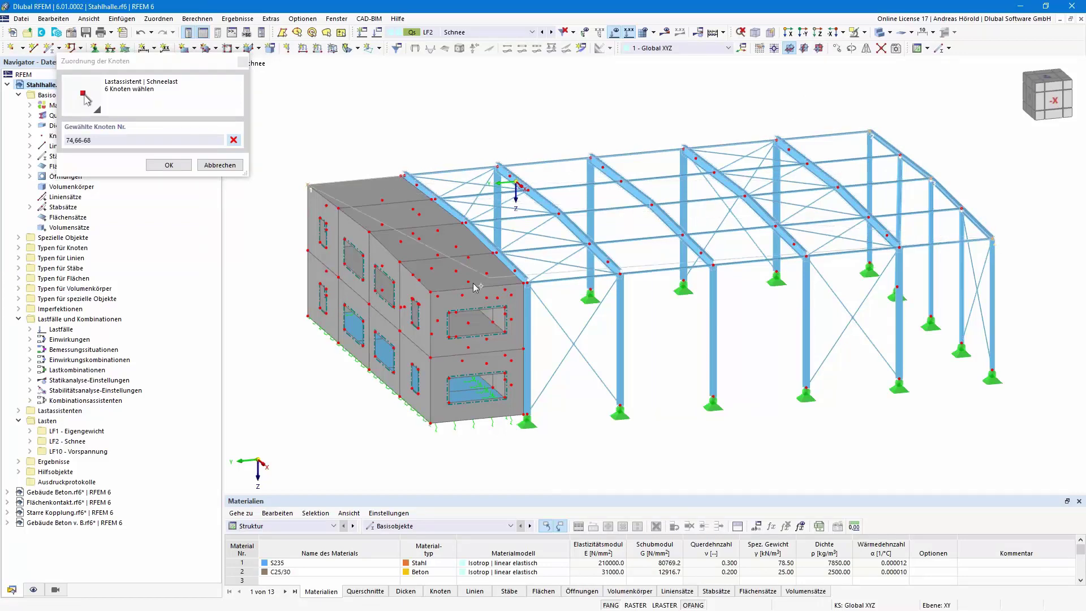
left_click(431, 293)
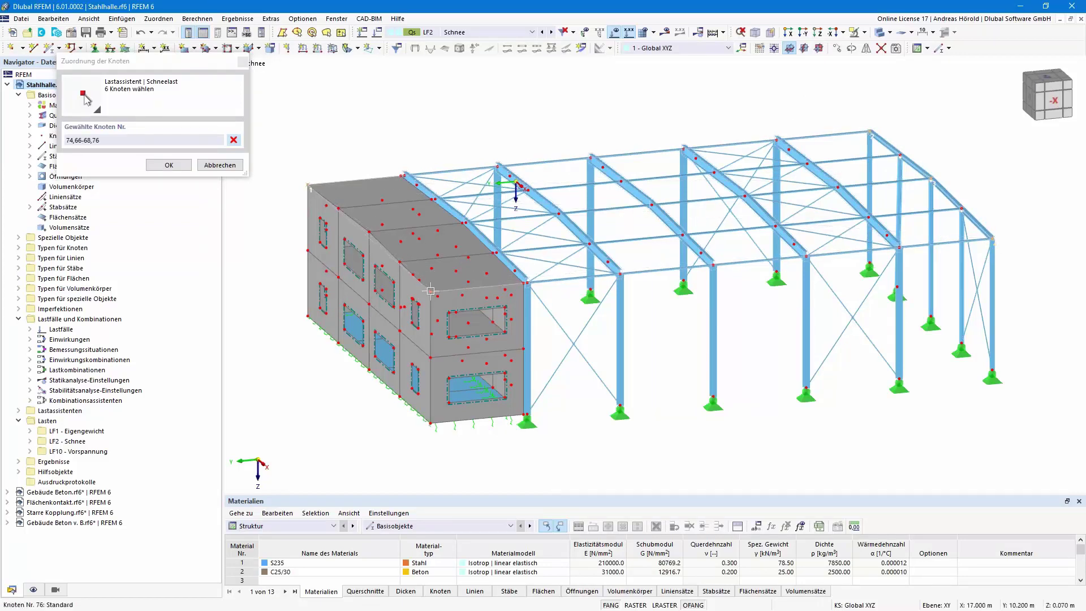
left_click(371, 232)
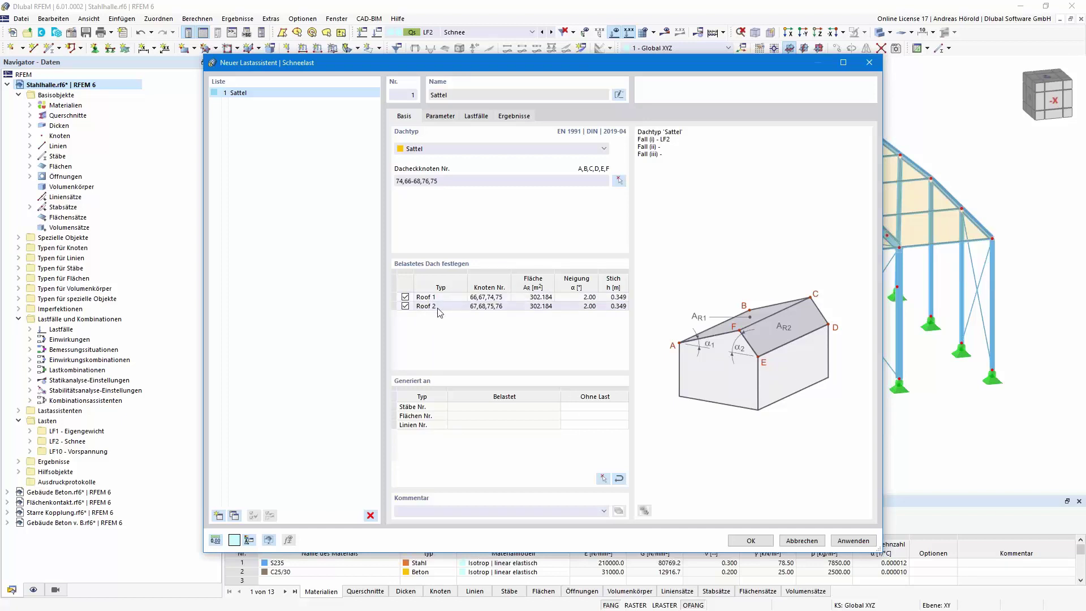
left_click(405, 306)
left_click(405, 306)
- Begin choosing members without load and restrict the generated visibility by member type to Fachwerk (nur N) and Zug
left_click(601, 407)
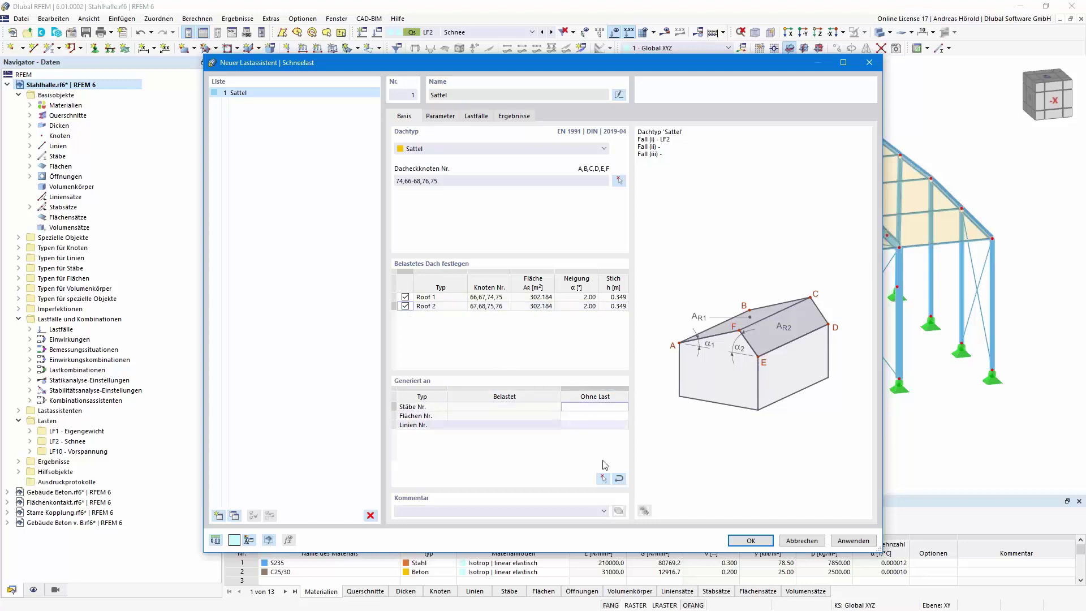
left_click(603, 480)
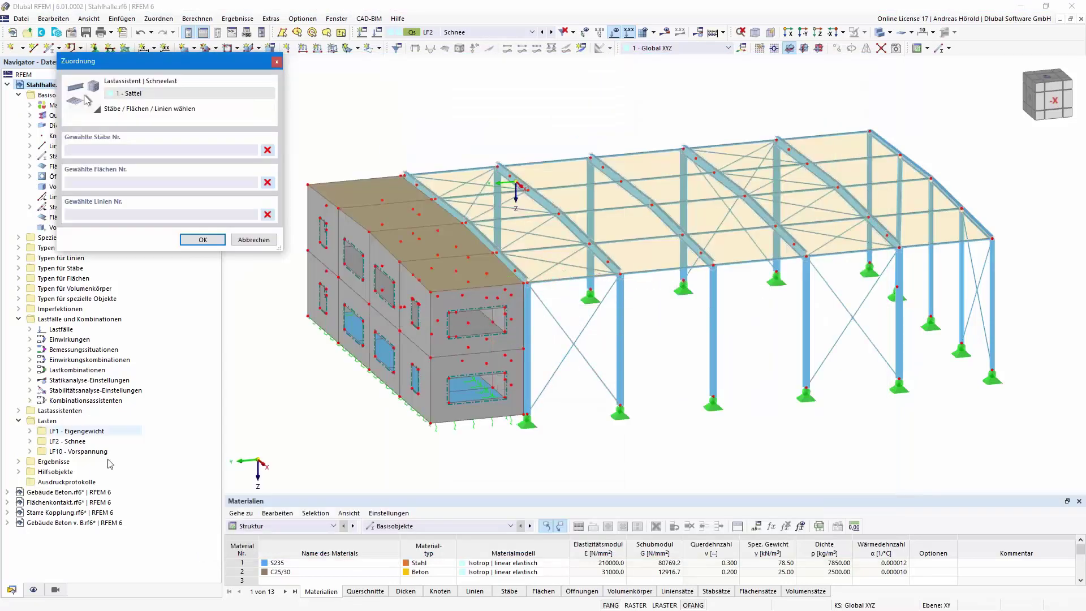
left_click(56, 590)
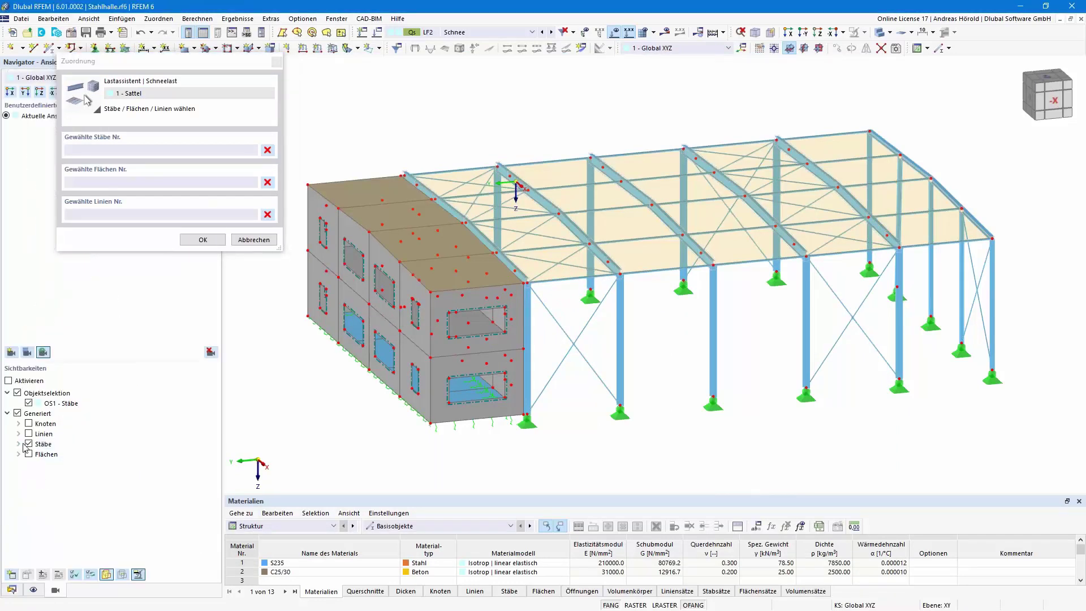
left_click(19, 444)
left_click(30, 475)
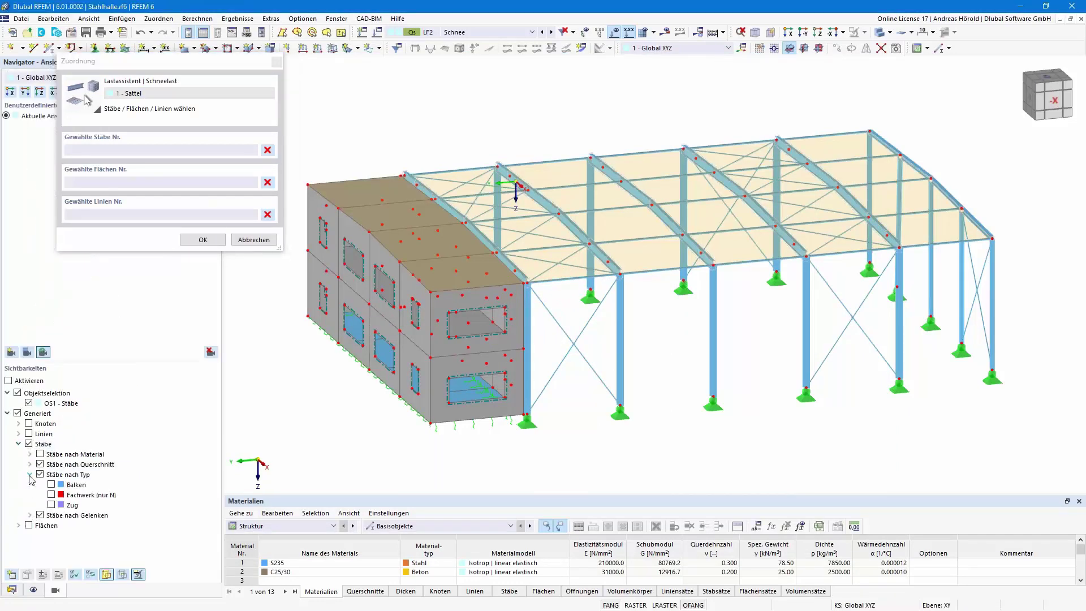
left_click(51, 496)
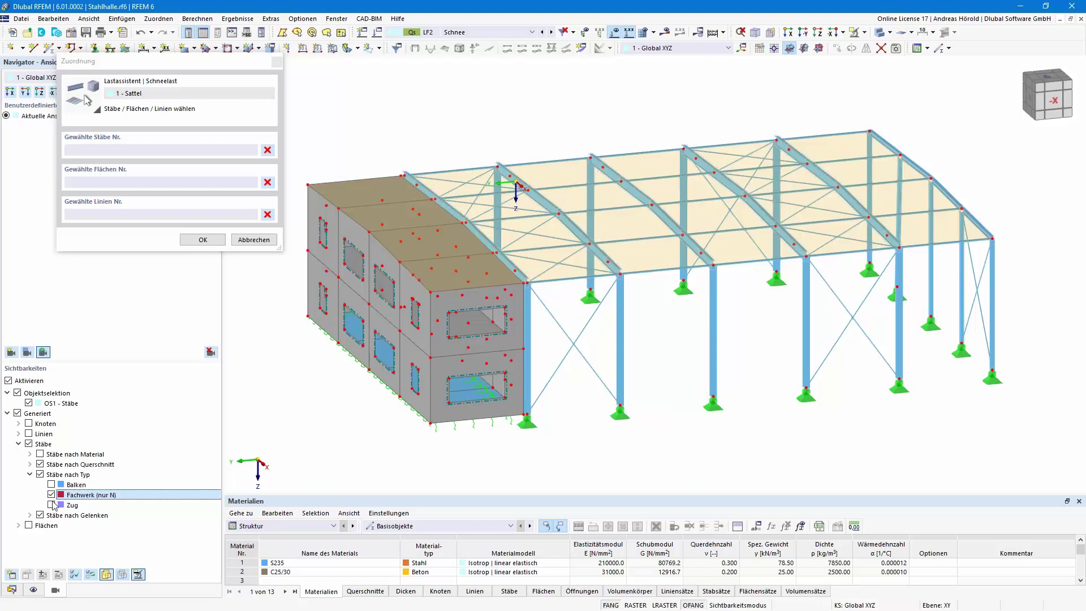
left_click(51, 495)
left_click(52, 505)
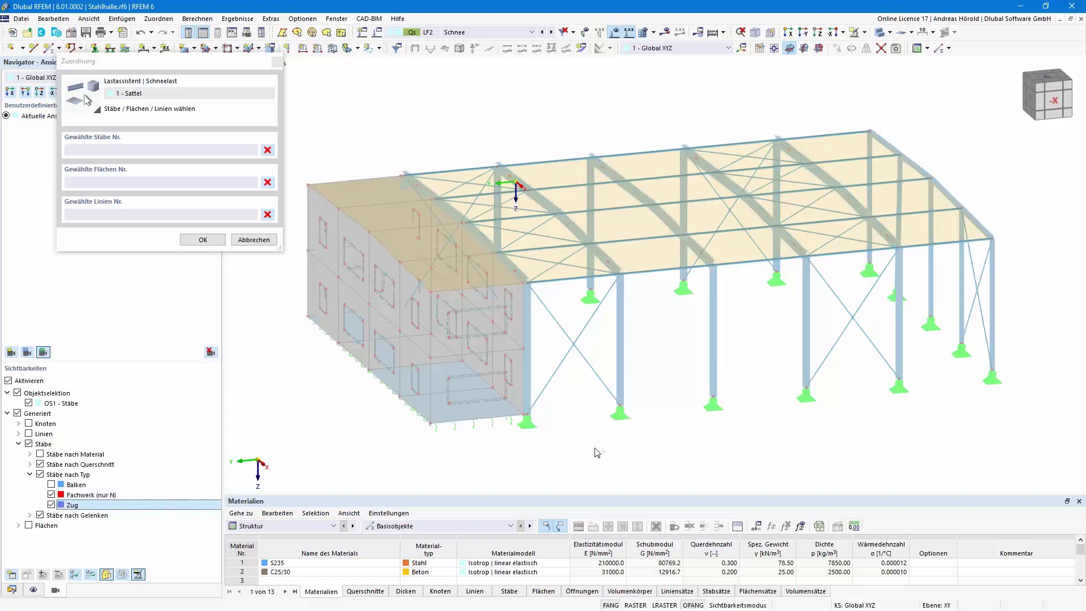
- Select all visible truss and tension members in the roof plane and assign them as members without load
middle_click_drag(572, 428, 565, 412, "ctrl")
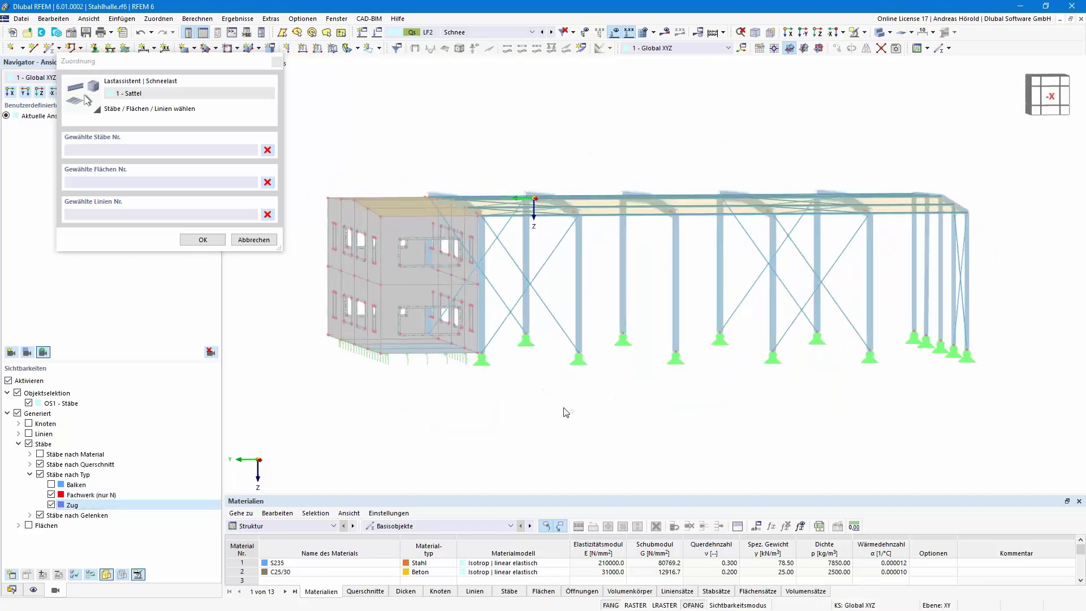
left_click_drag(461, 208, 1000, 182)
left_click(202, 240)
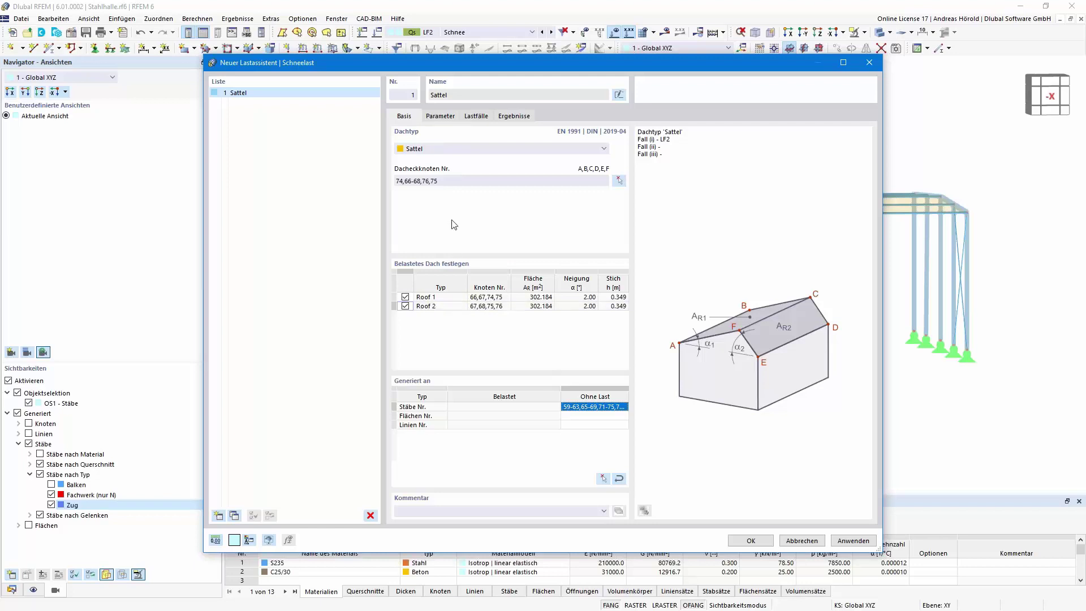
- Review the snow load parameters, including the definition type options and the manual snow load definition
left_click(439, 117)
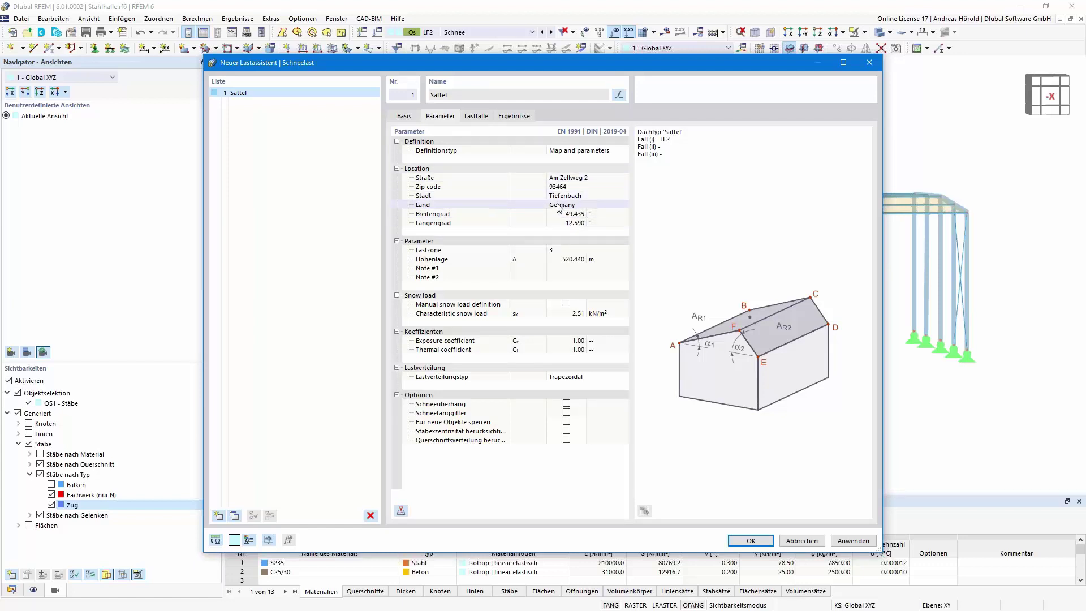
left_click(605, 152)
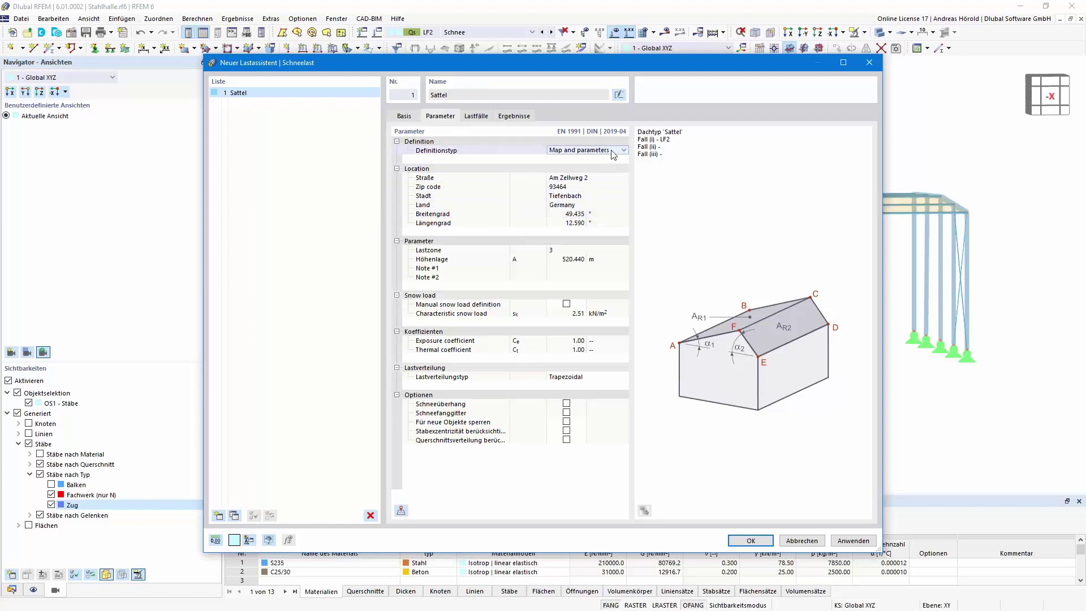
left_click(625, 150)
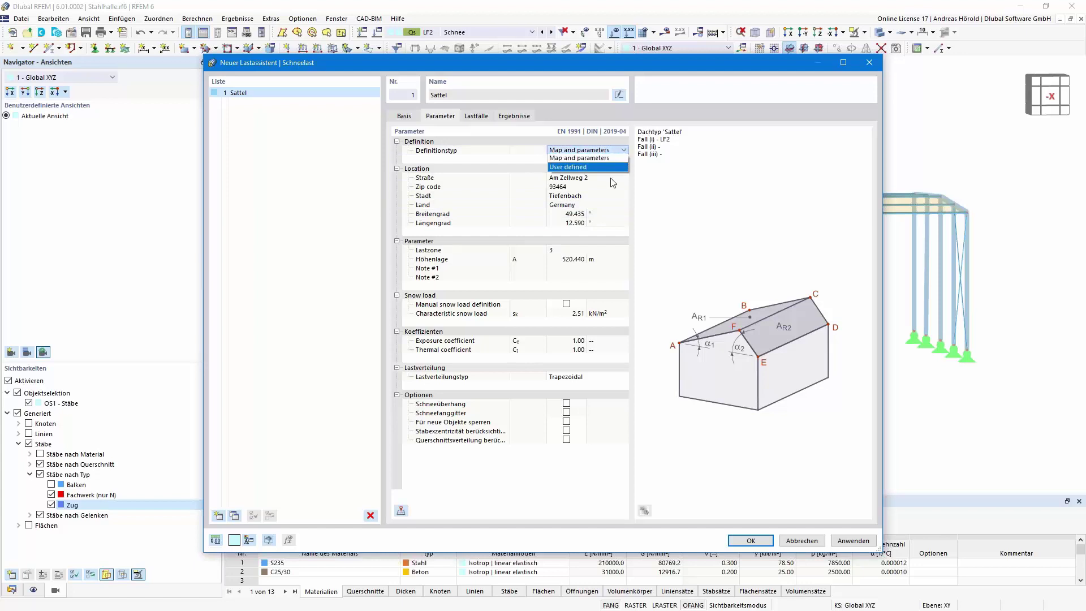
left_click(577, 158)
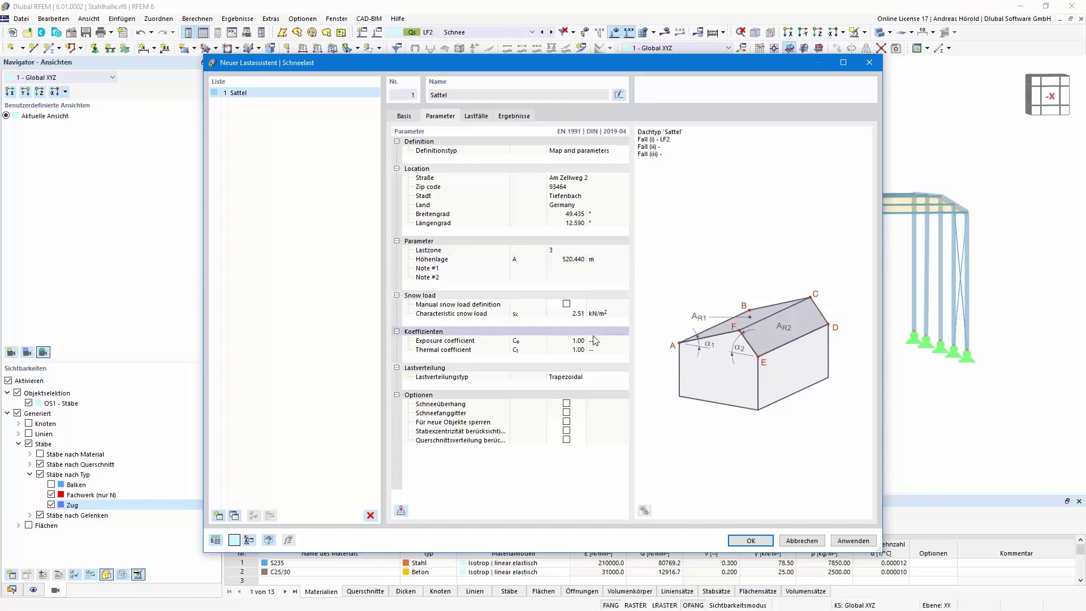
left_click(566, 303)
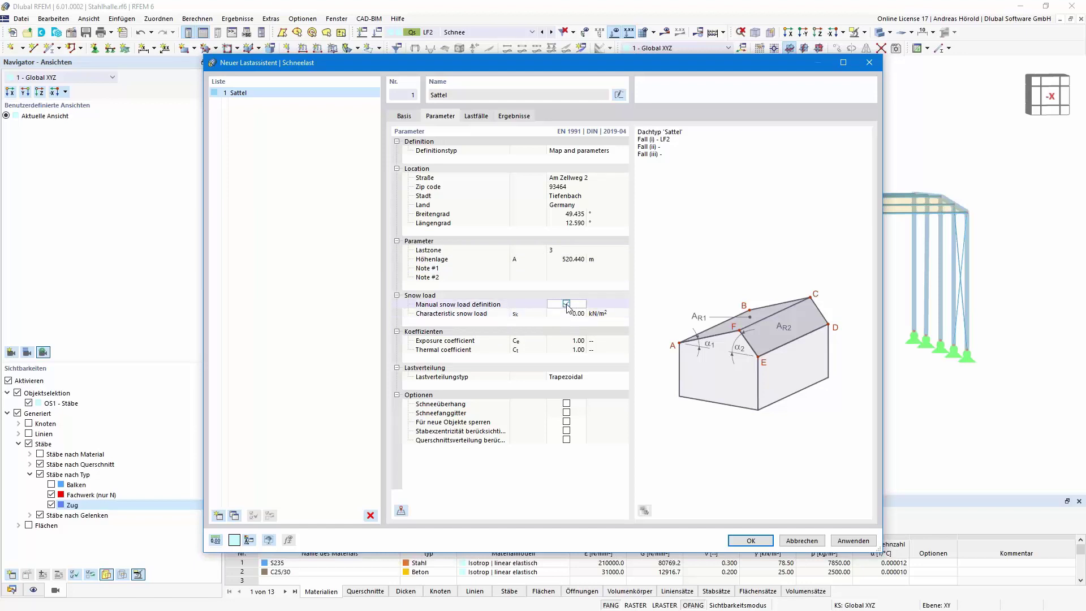
left_click(566, 304)
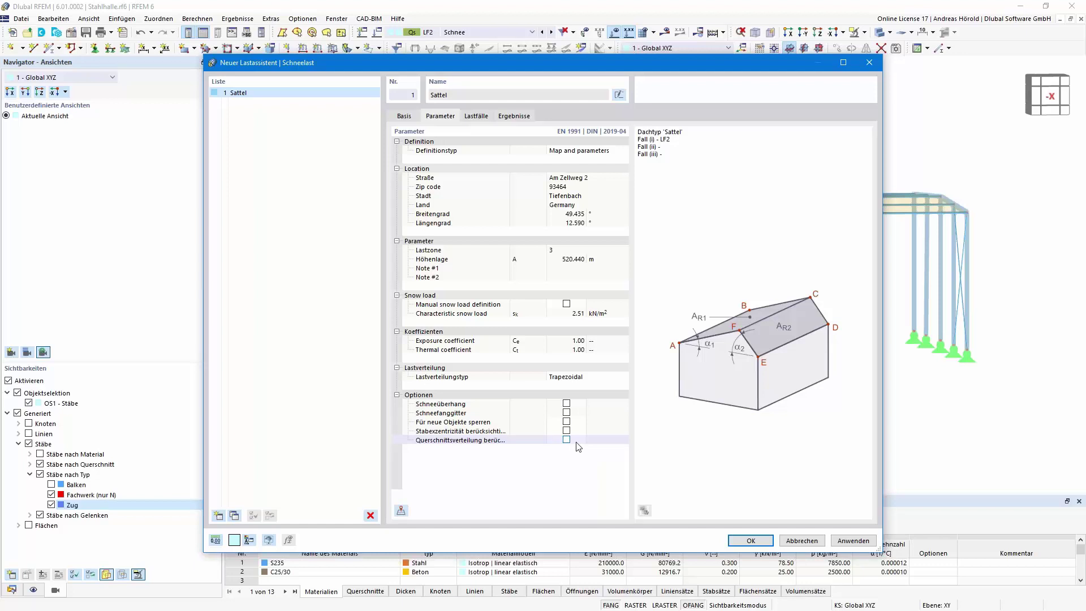
- Generate the snow loads only for Fall (i) in LF2 - Schnee, excluding Fall (ii) and (iii), and deactivate the visibility filter
left_click(477, 118)
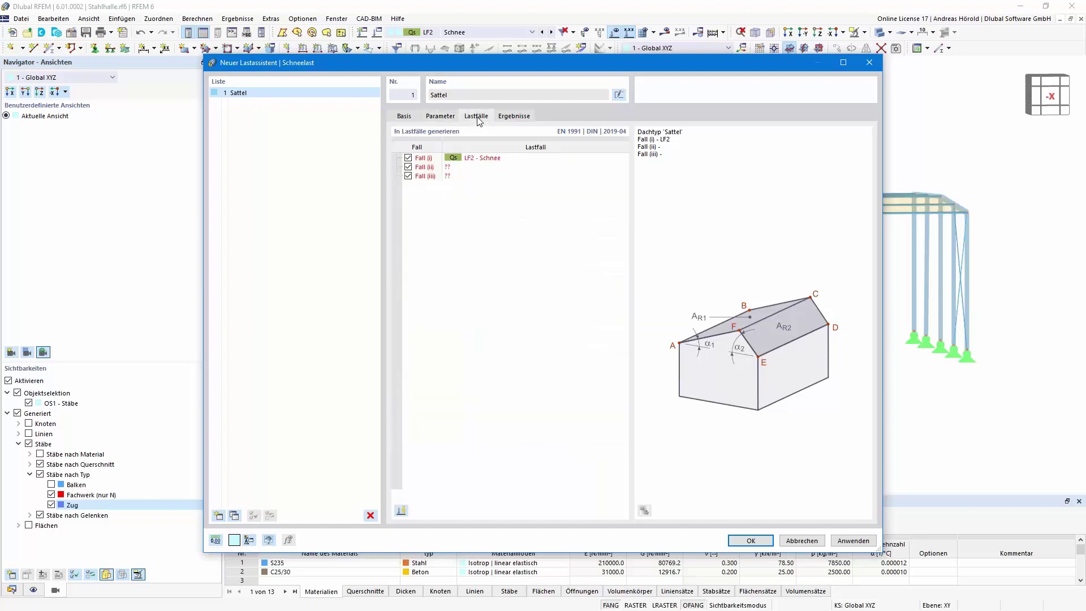
left_click(407, 167)
left_click(408, 176)
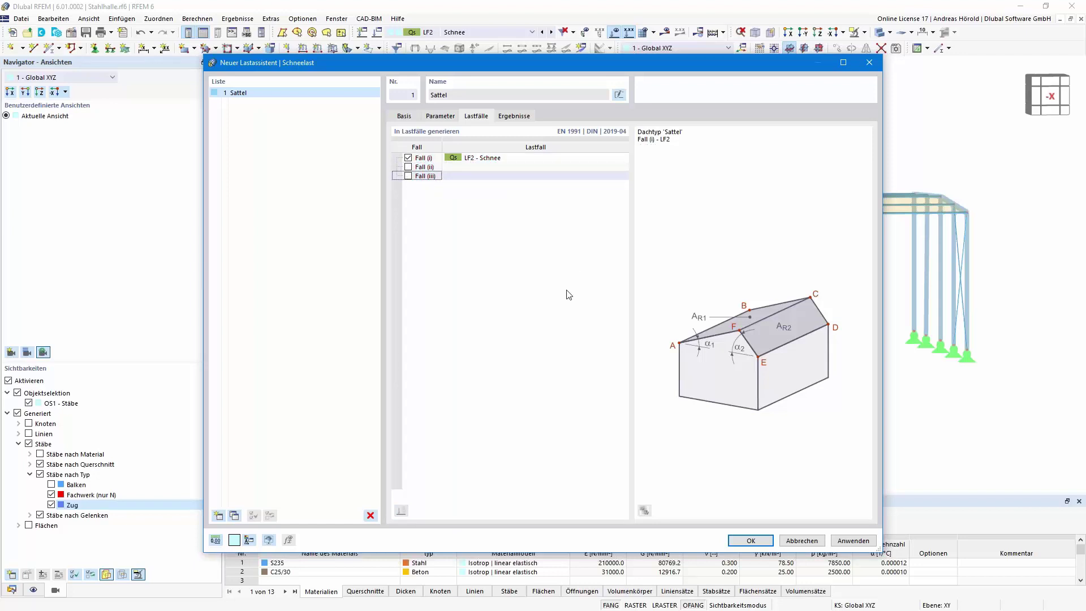
left_click(748, 541)
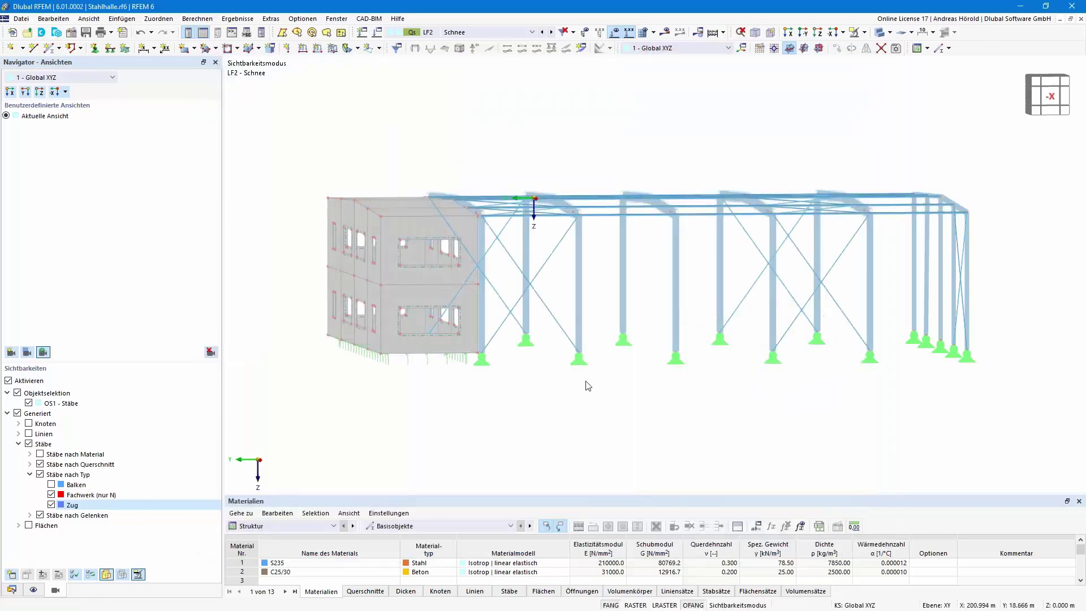
left_click(8, 381)
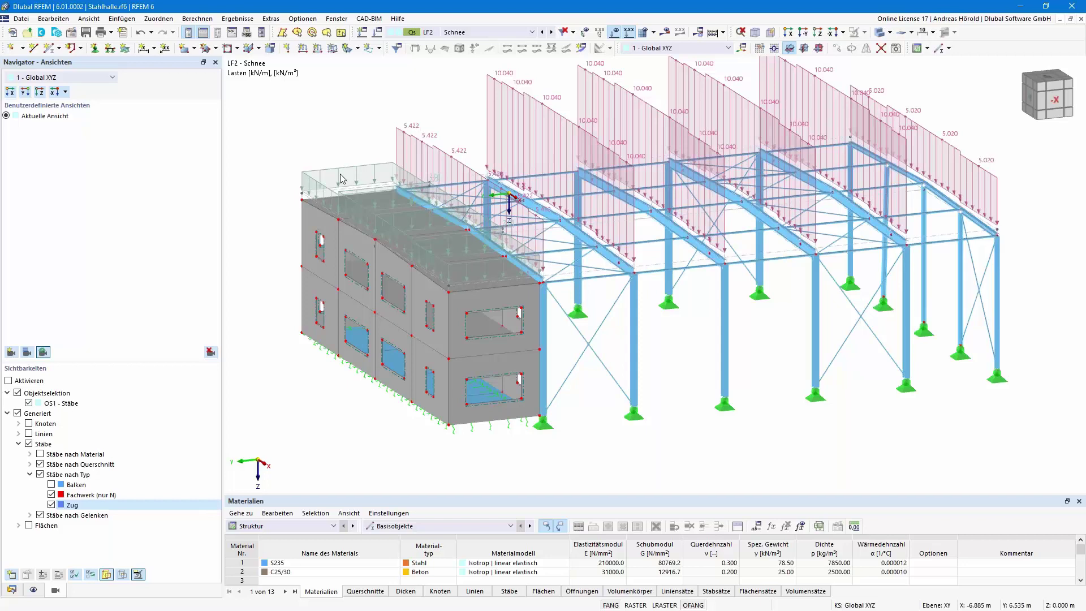
- Return to the data navigator, collapse the Stahlhalle model and switch to Gebäude Beton.rf6
left_click(11, 590)
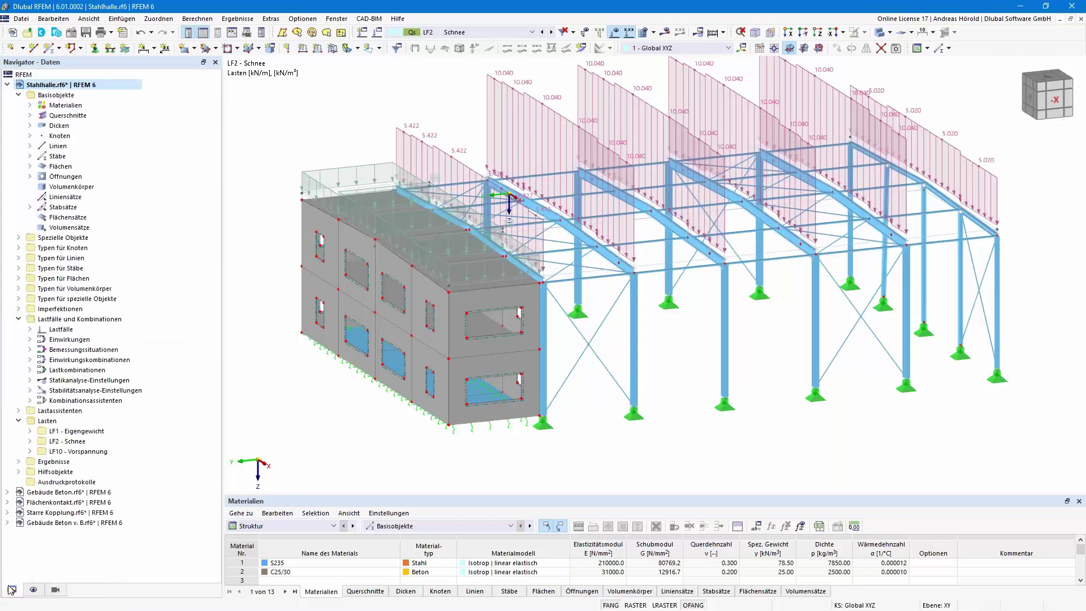
left_click(7, 85)
left_click(41, 95)
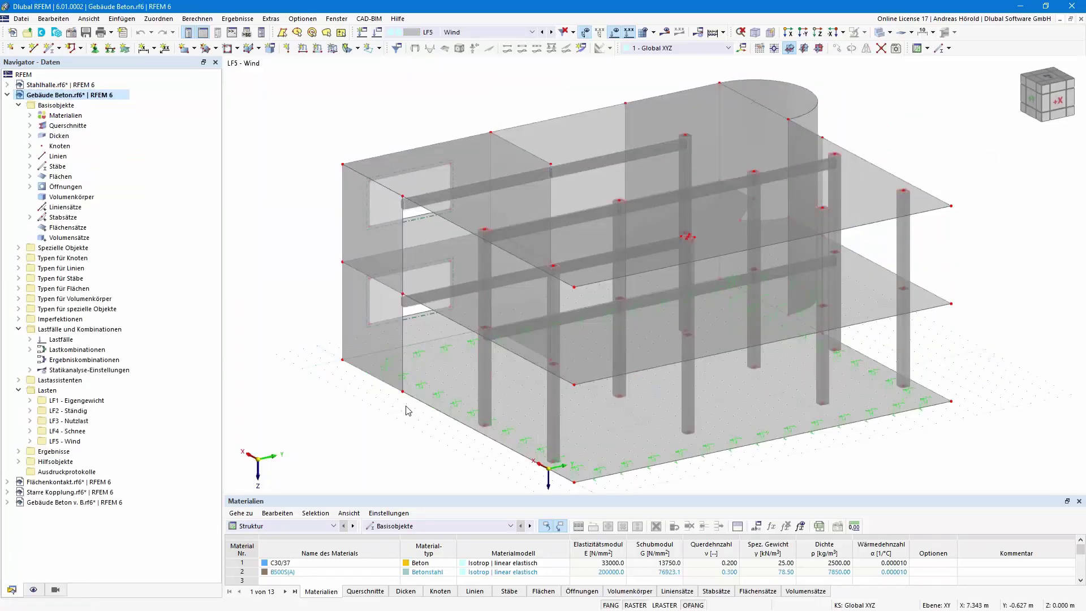
mouse_move(391, 413)
middle_mouse_down()
mouse_move(332, 362)
mouse_move(359, 402)
mouse_move(401, 417)
middle_mouse_up()
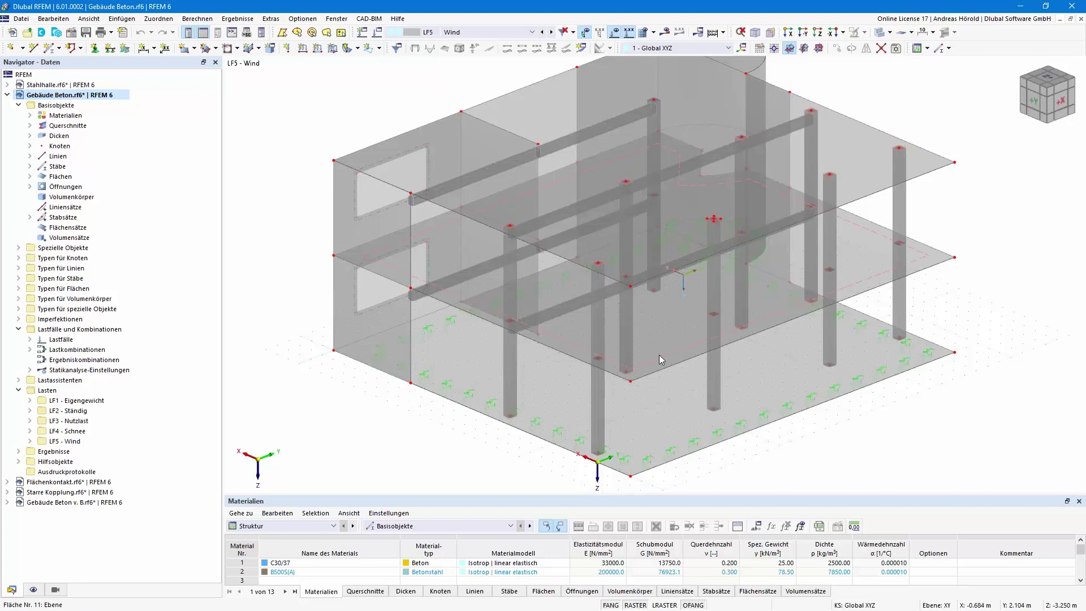
mouse_move(660, 357)
mouse_move(699, 391)
mouse_move(459, 264)
left_click(19, 248)
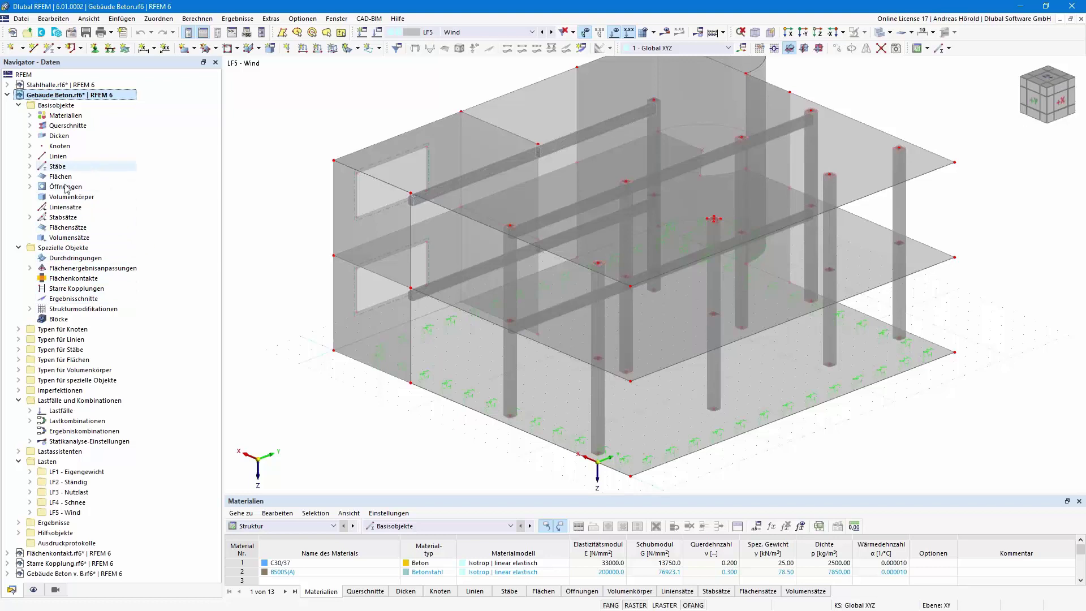
left_click(18, 248)
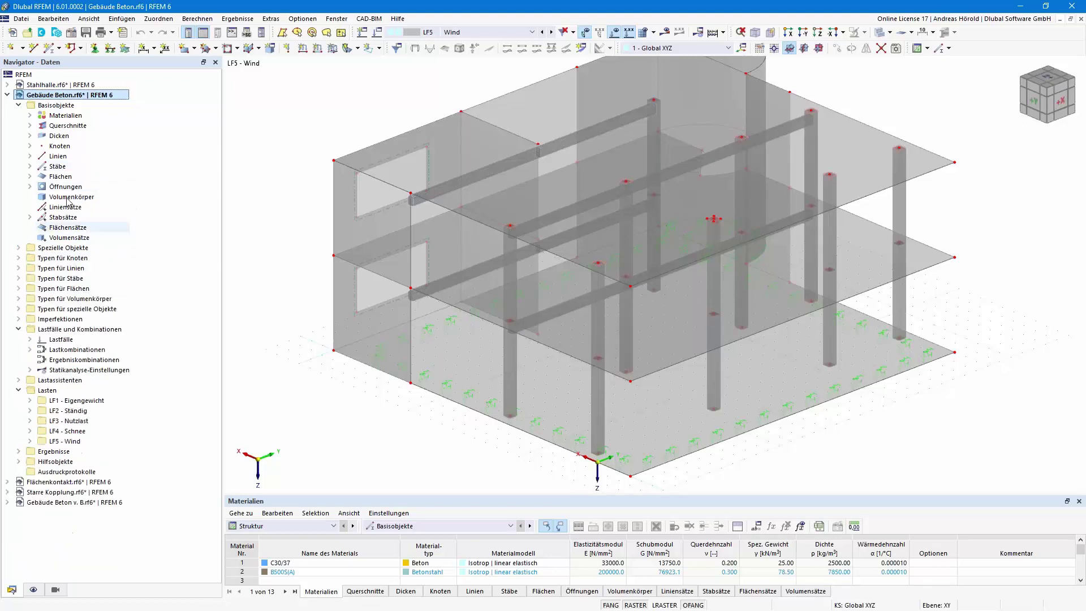
- Start a new rectangular surface and set its stiffness type to Lastverteilung
left_click(194, 49)
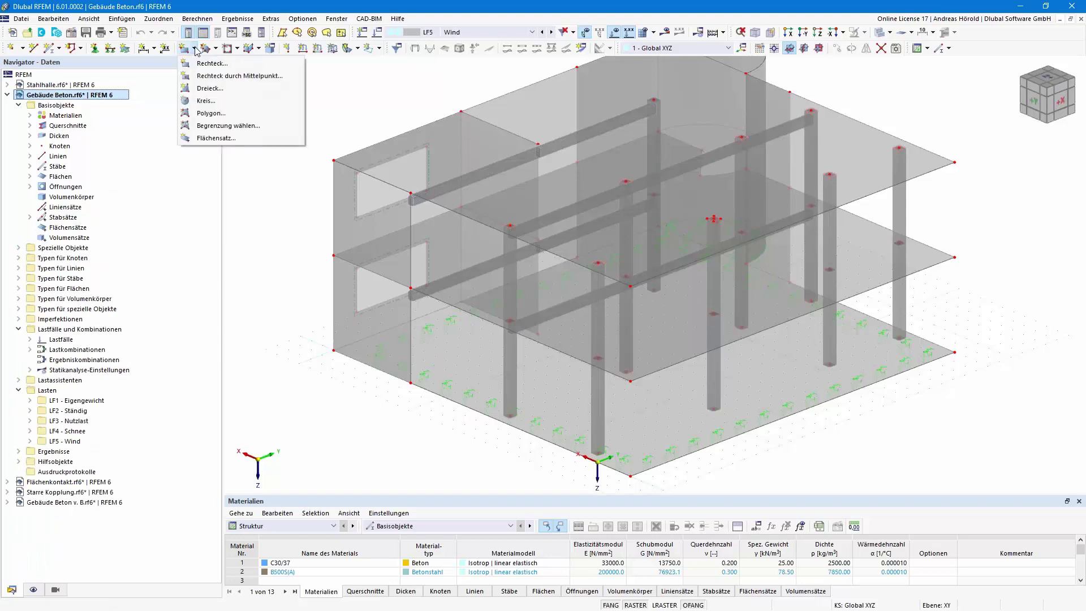
left_click(212, 67)
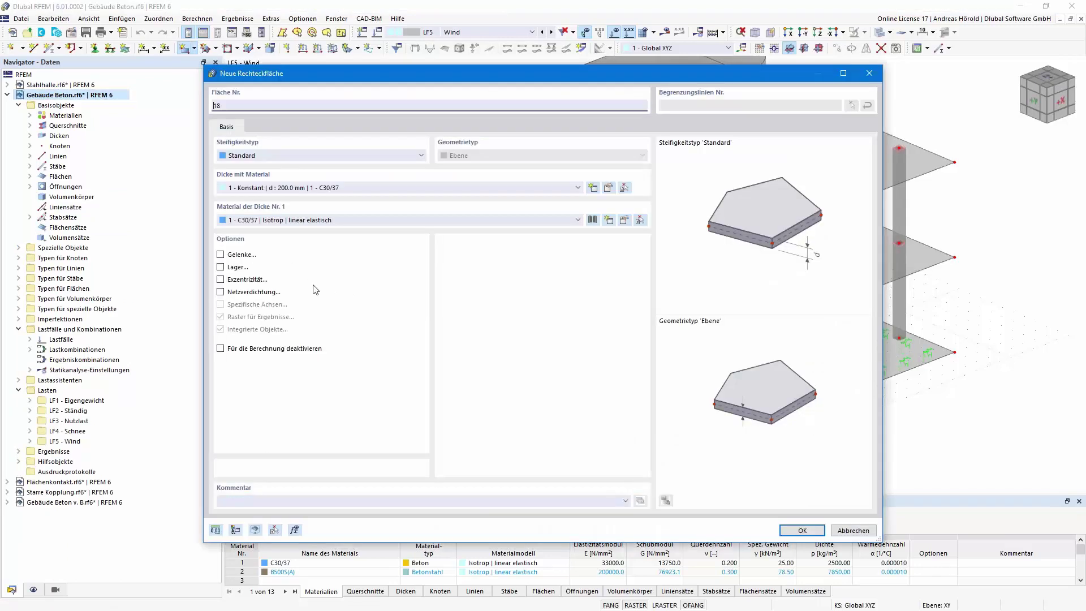
left_click(294, 153)
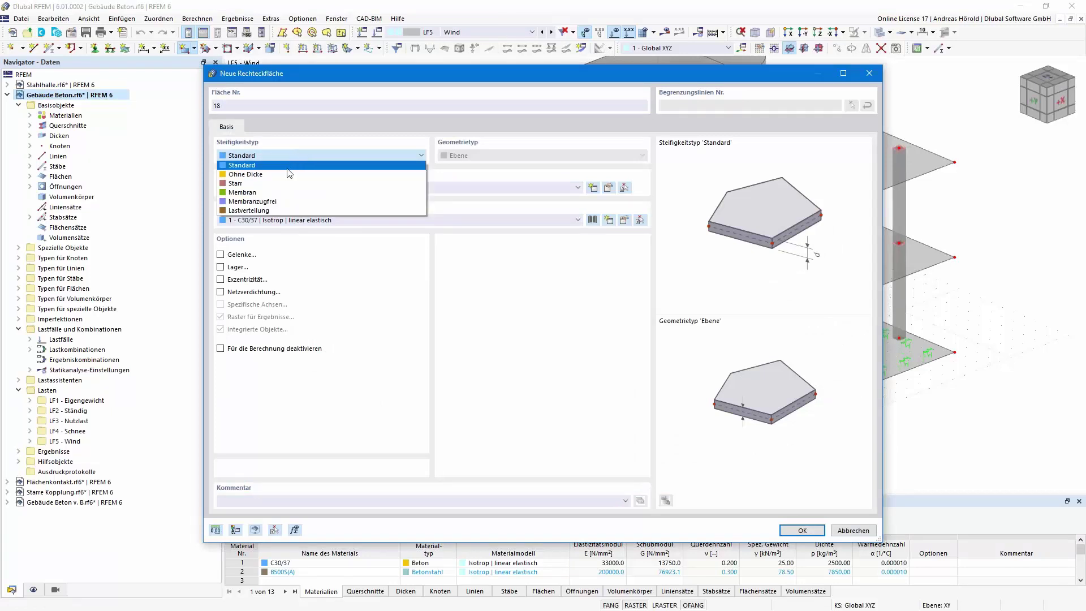
left_click(290, 210)
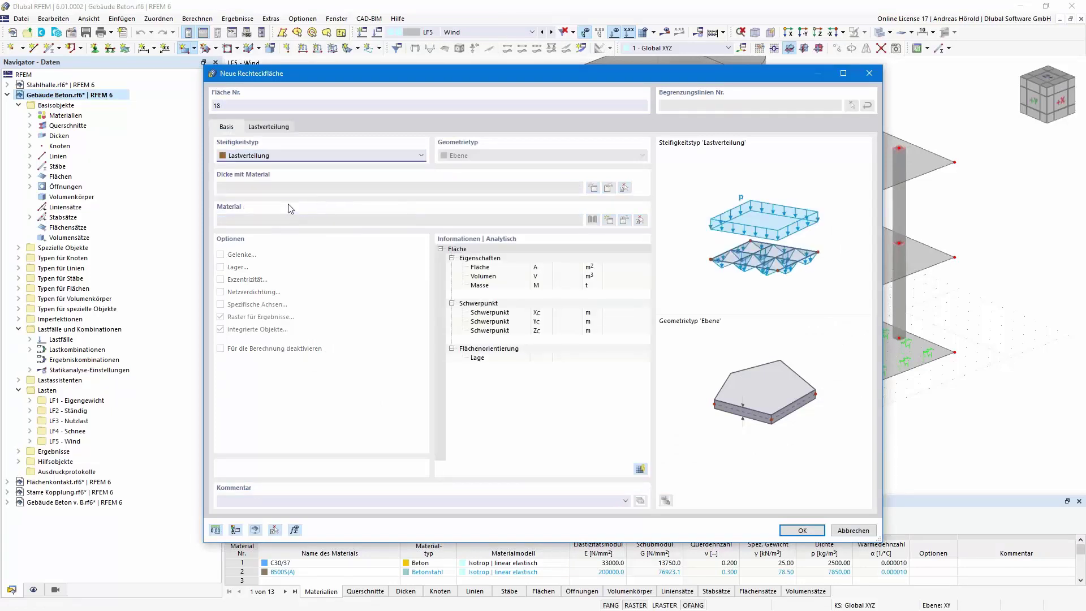
- Set the new surface's load distribution direction to Beide Richtungen, leave Flächengewicht festlegen off, and accept the surface settings
left_click(268, 124)
left_click(226, 128)
left_click(271, 132)
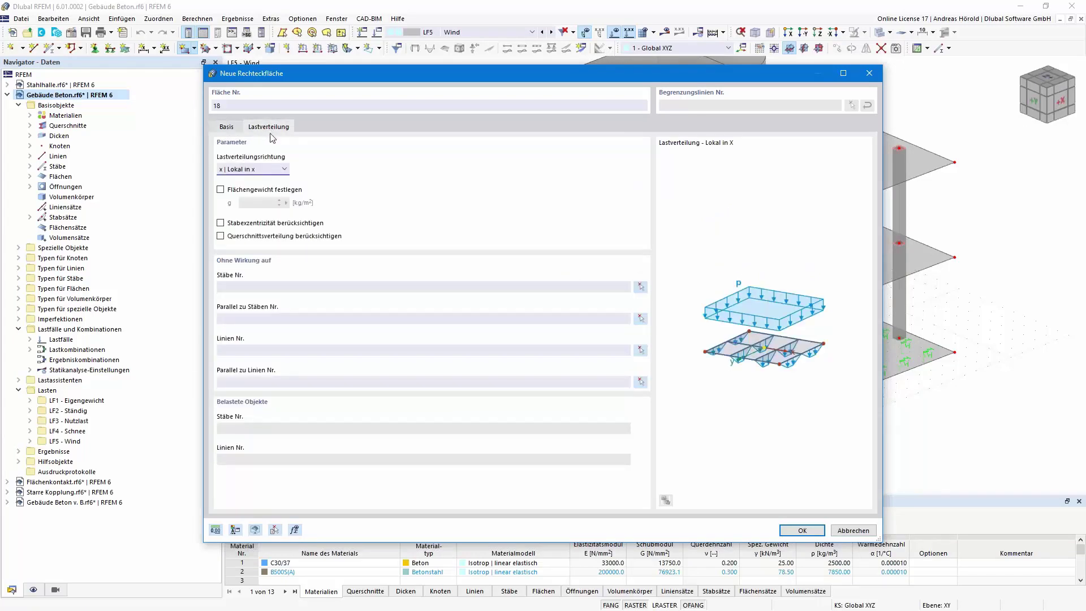
left_click(265, 169)
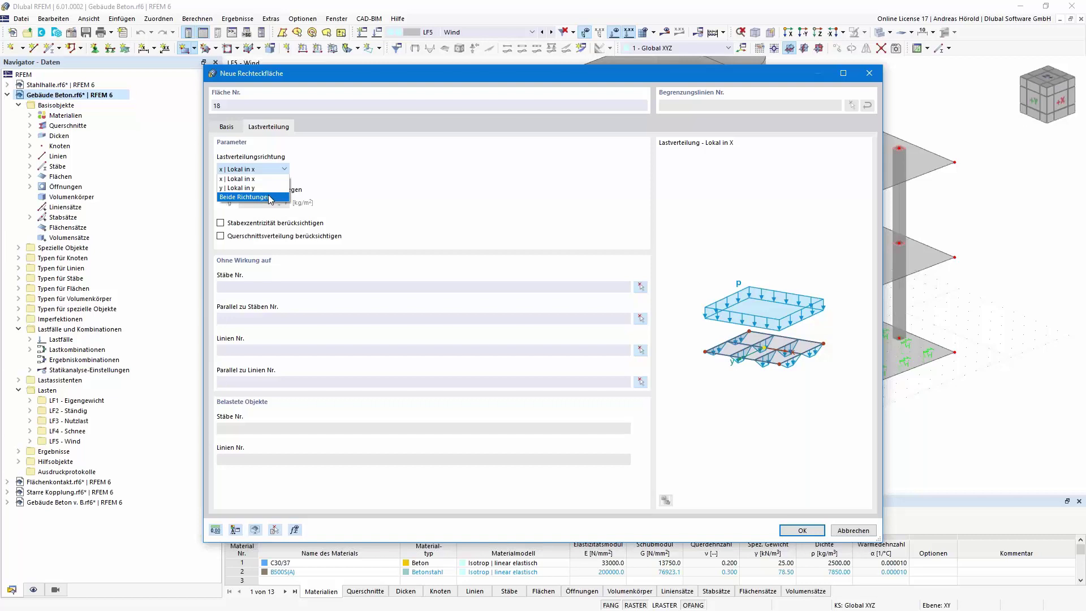
left_click(270, 198)
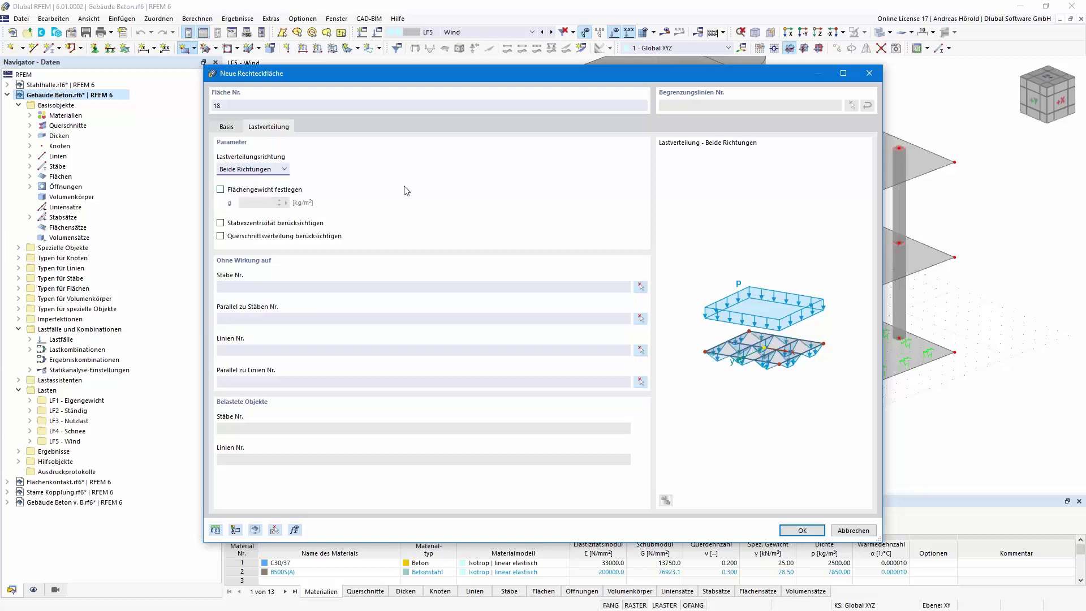
left_click(220, 190)
left_click(220, 190)
left_click(801, 532)
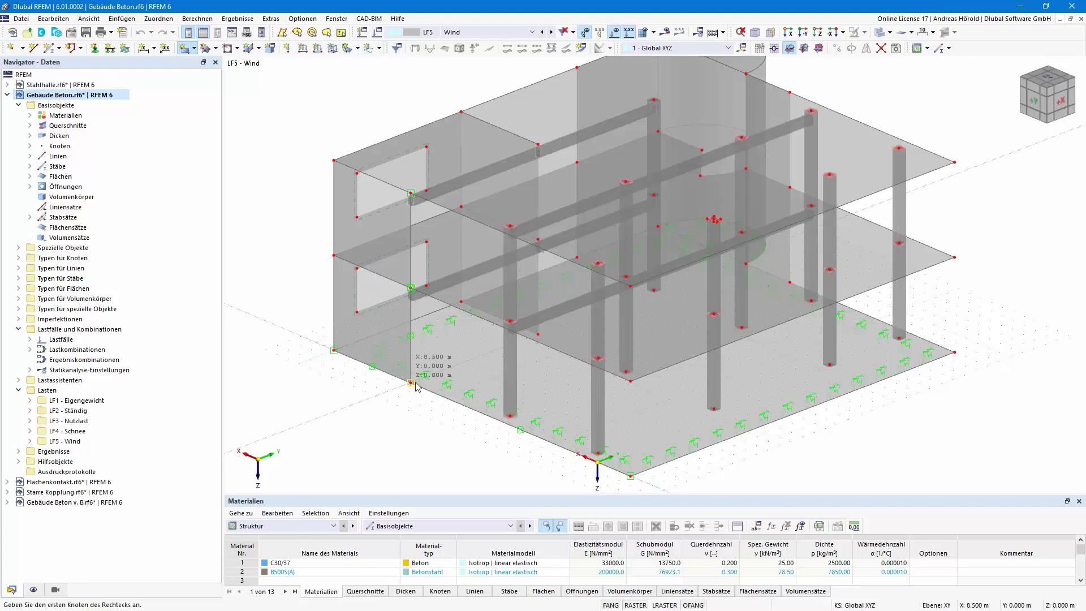
- Draw the load distribution surface across the building's open front, from the wall's base node to the opposite corner of the roof slab
left_click(411, 382)
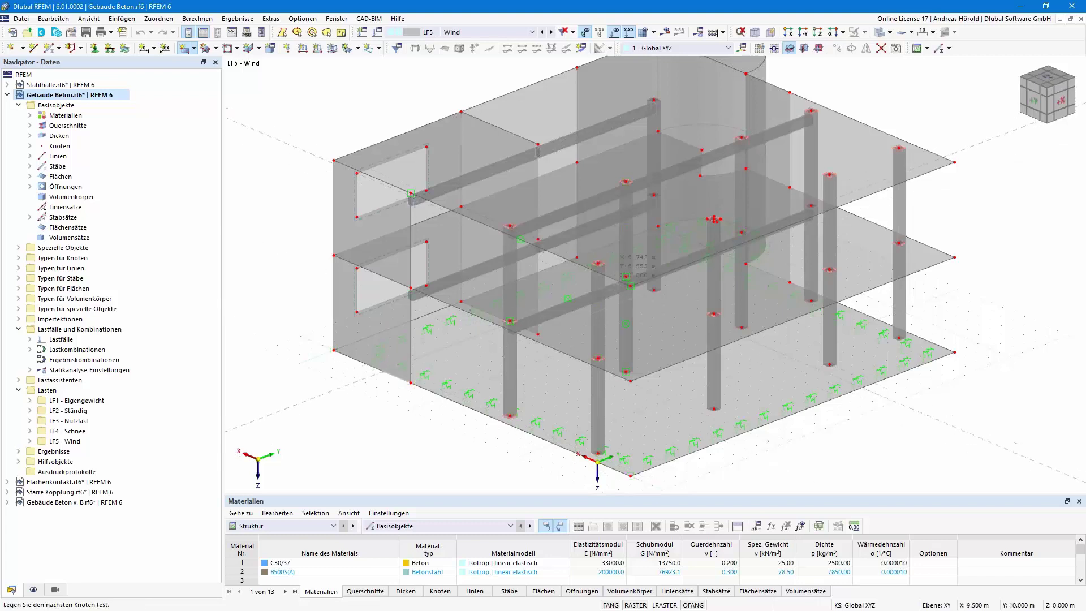
left_click(630, 286)
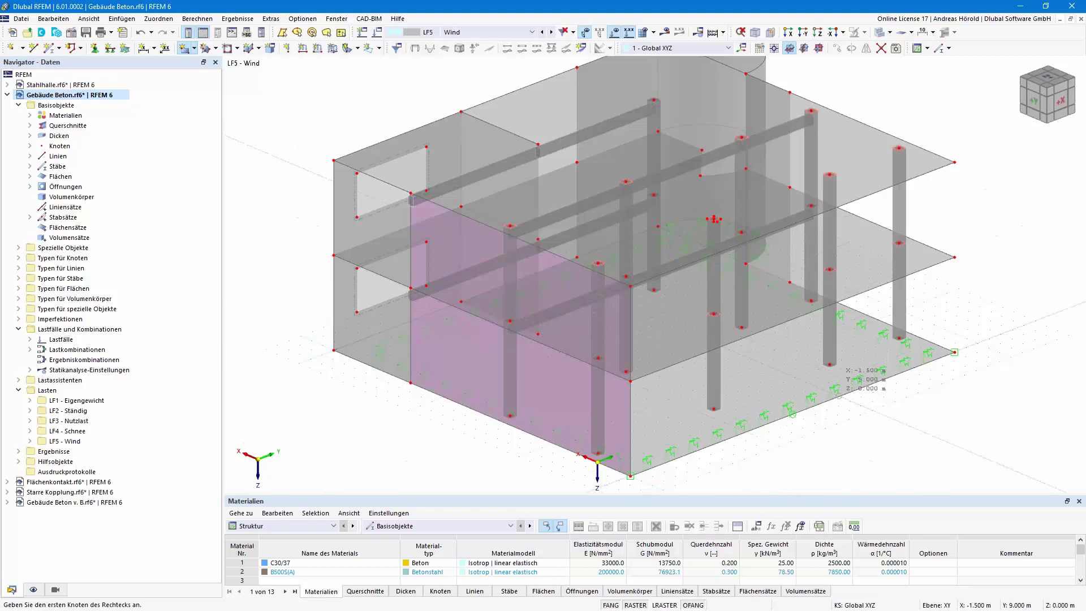
key("Escape")
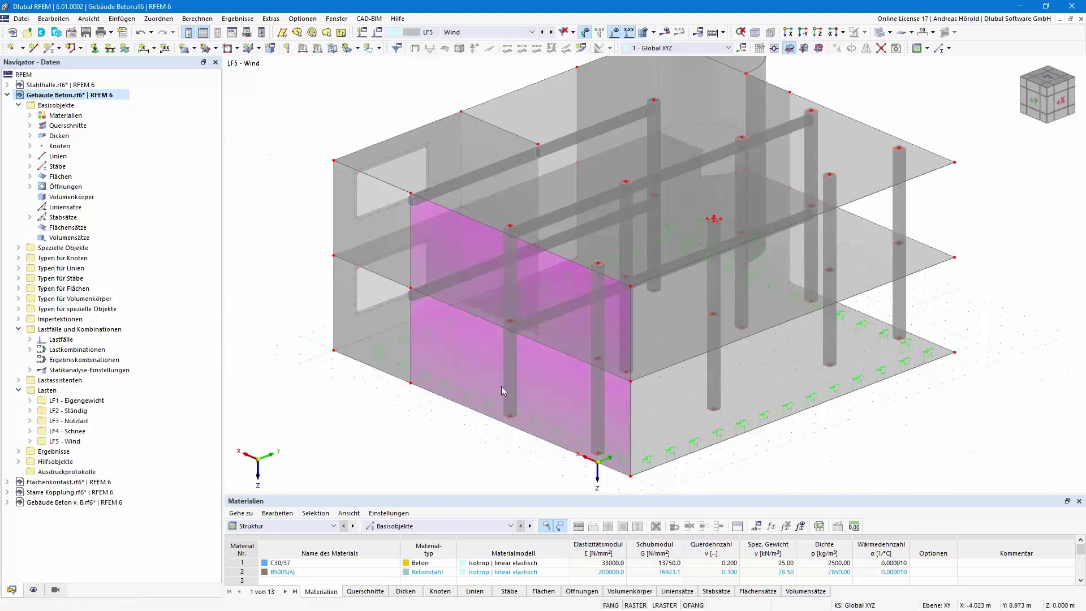
- Create a uniform surface load of 1.00 kN/m² in direction YA in LF5 - Wind and assign it to the new front surface
left_click(333, 50)
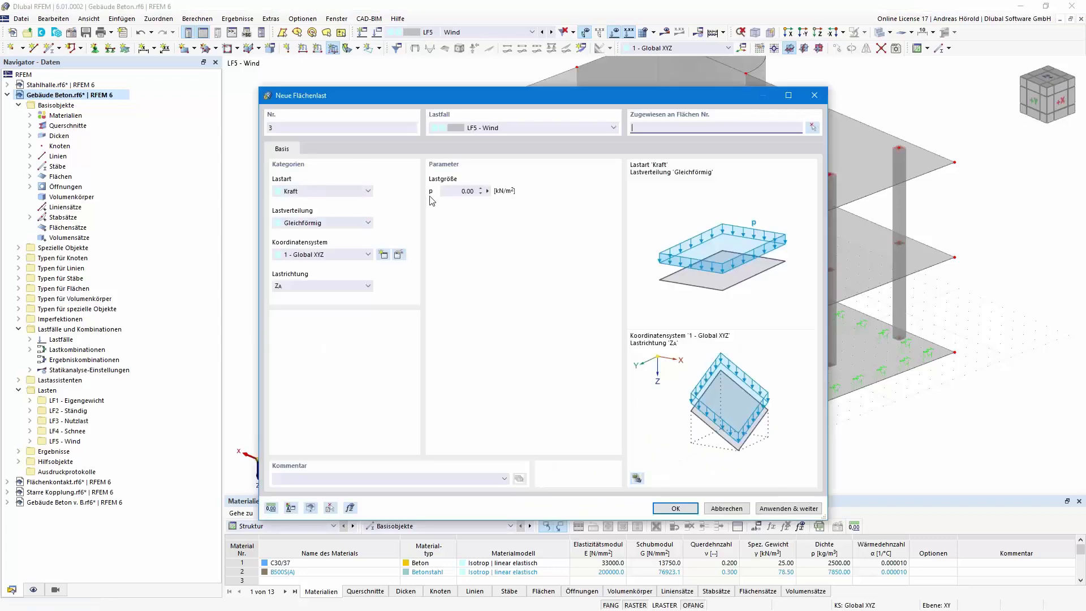
type("1")
left_click(324, 287)
left_click(316, 305)
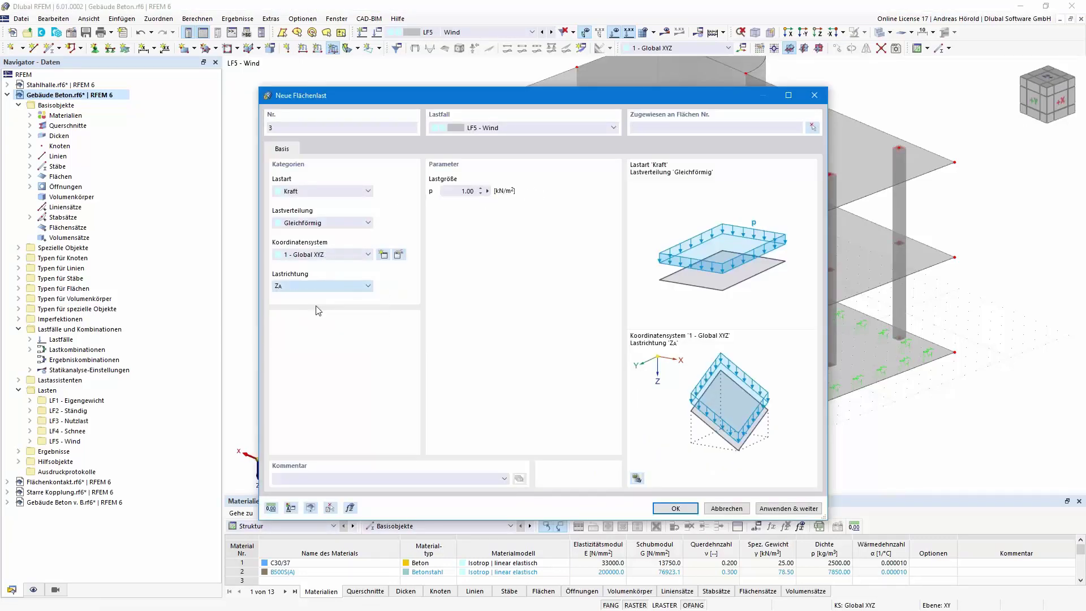
left_click(675, 508)
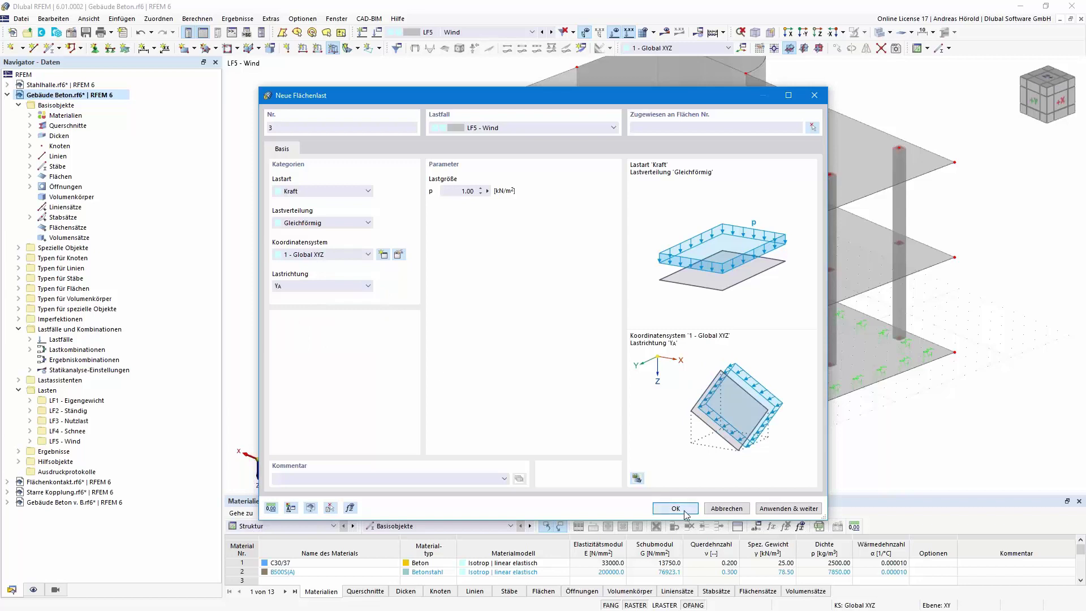
left_click(627, 349)
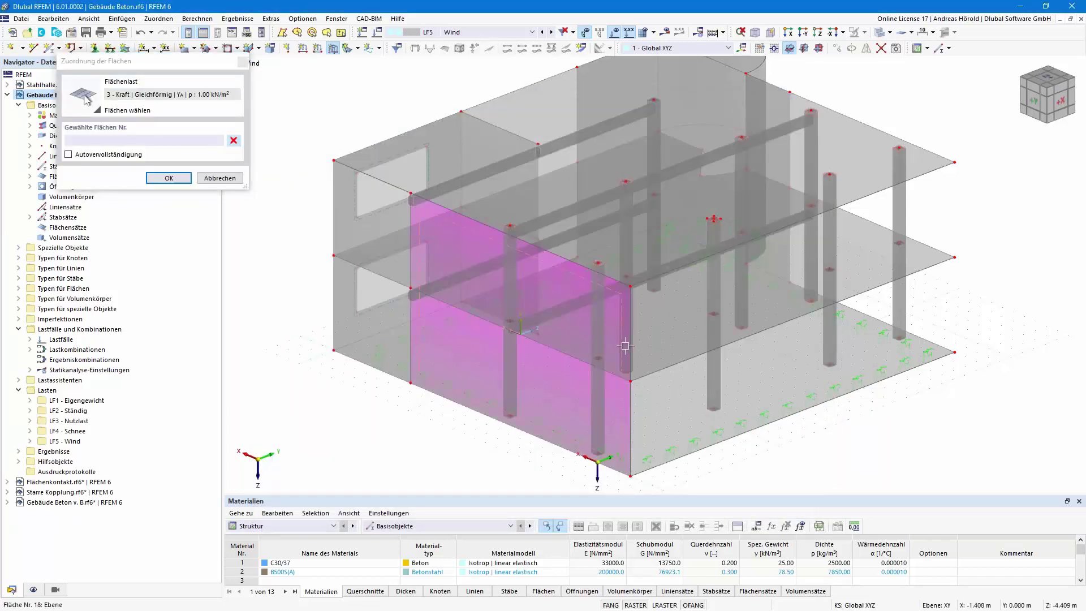
left_click(179, 179)
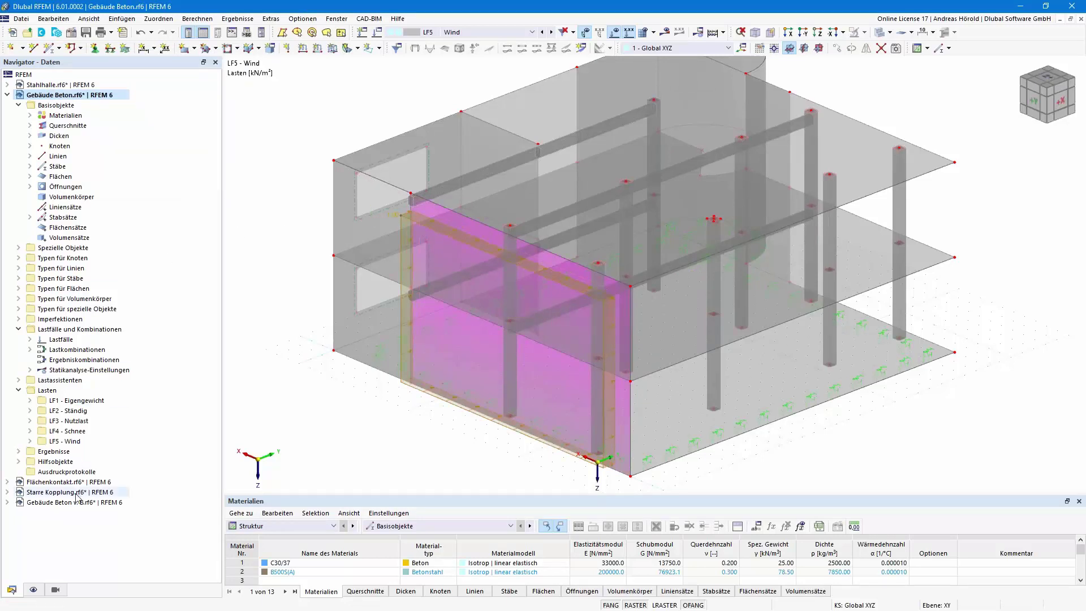
- Turn on the separate display of the load distribution (Lastverteilung getrennt anzeigen) for surfaces
left_click(33, 590)
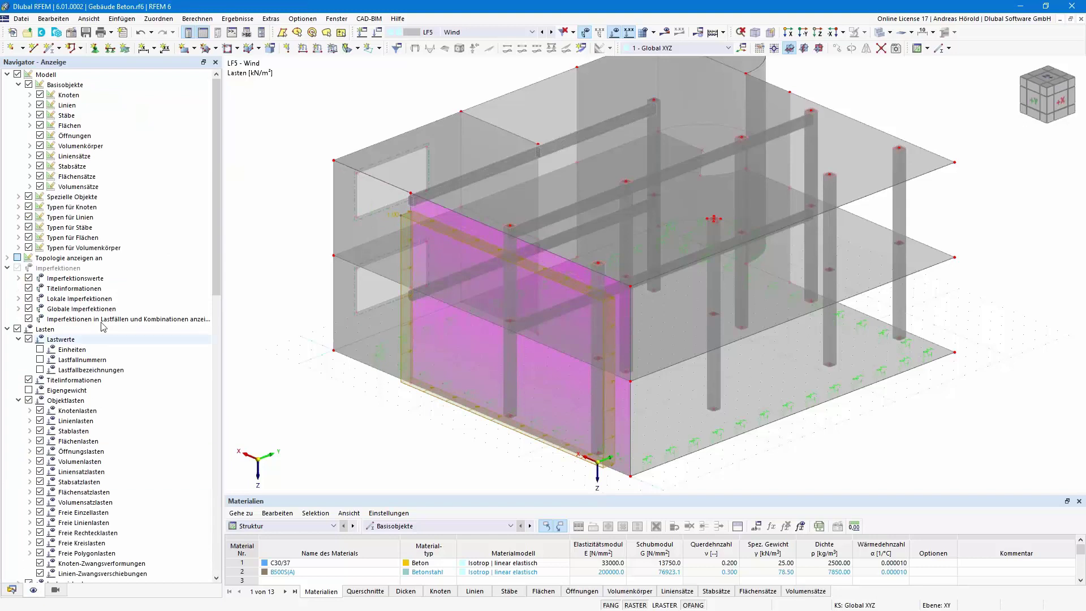
left_click(30, 125)
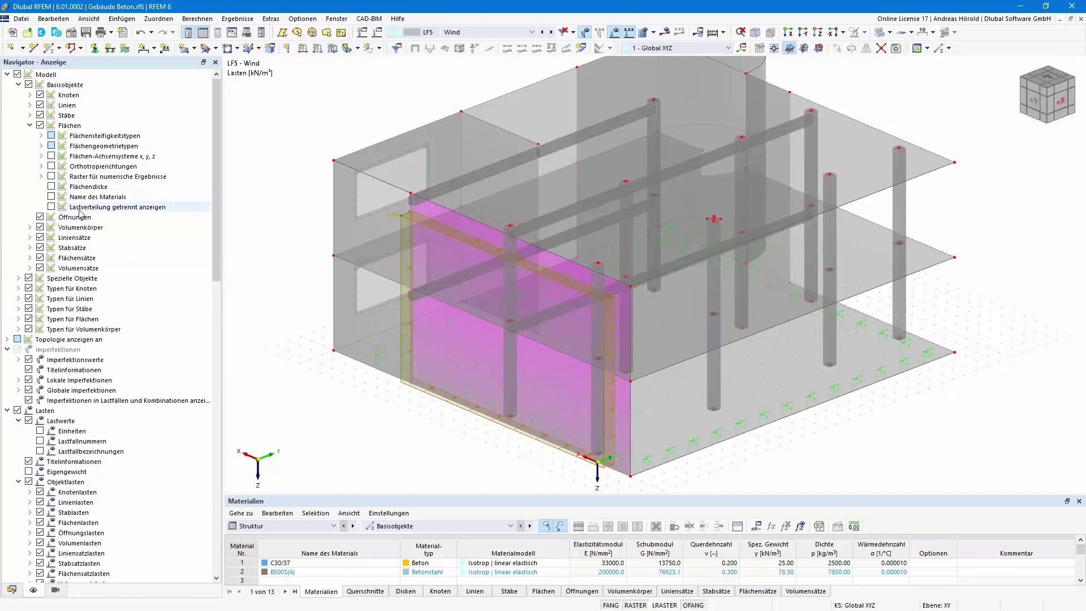
left_click(51, 207)
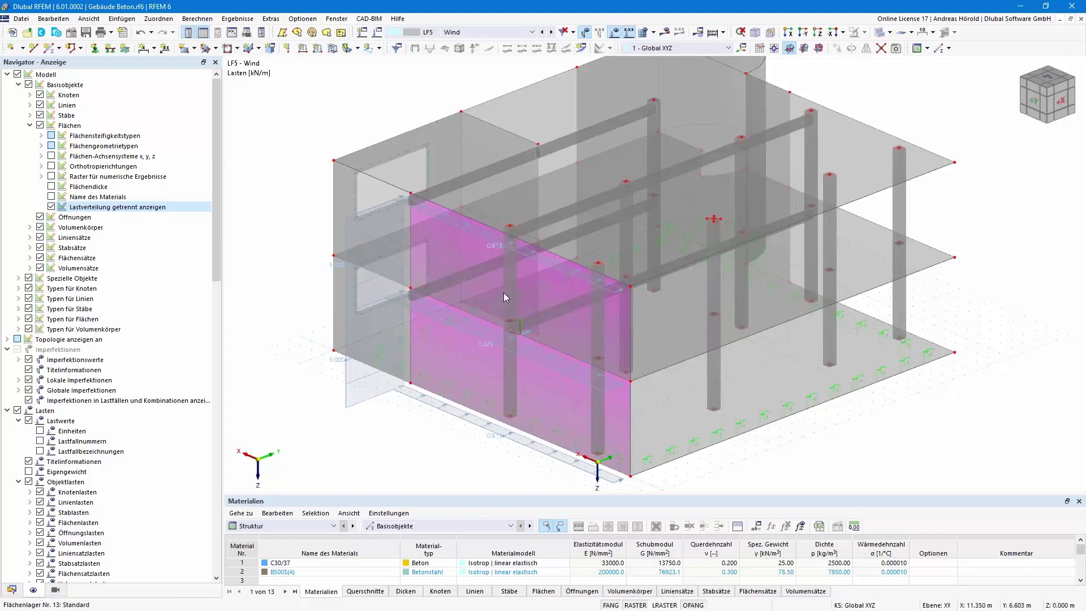
- Edit the front load distribution surface and set its distribution direction to y | Lokal in y
double_click(622, 426)
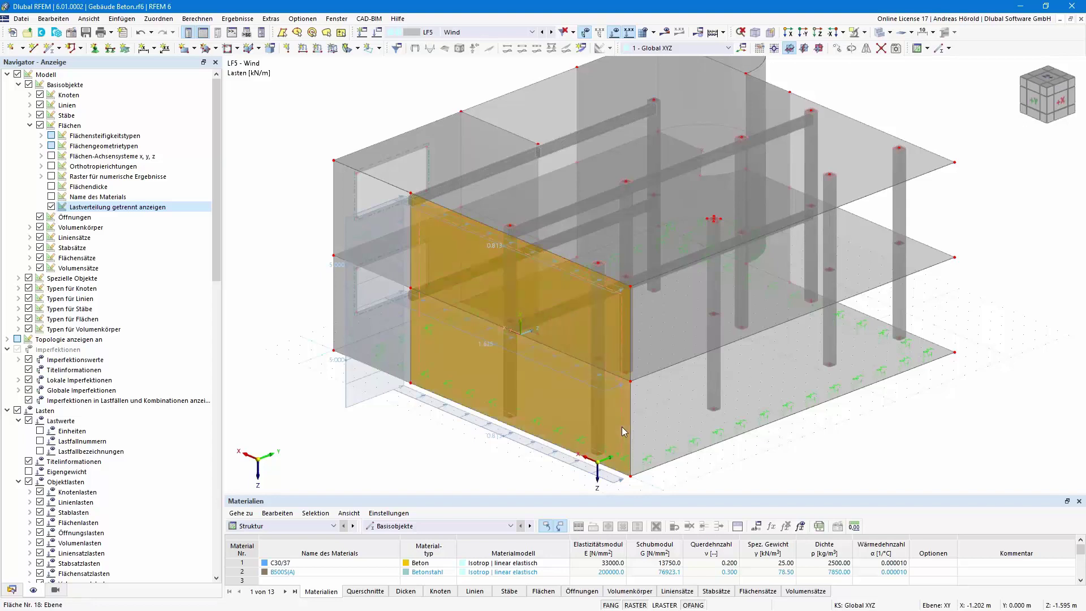
left_click(265, 127)
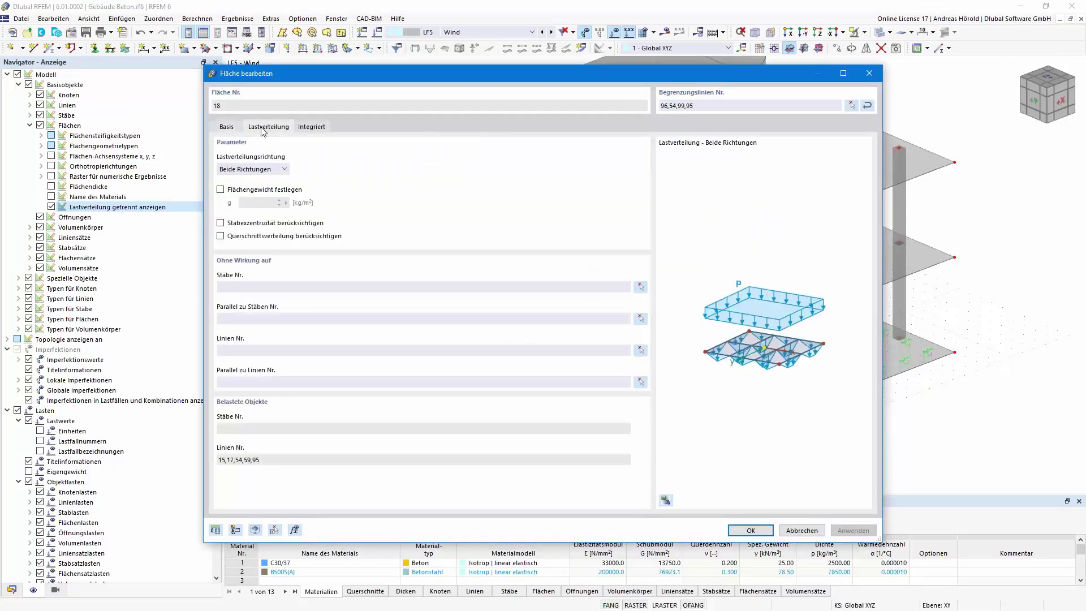
left_click(247, 170)
left_click(254, 187)
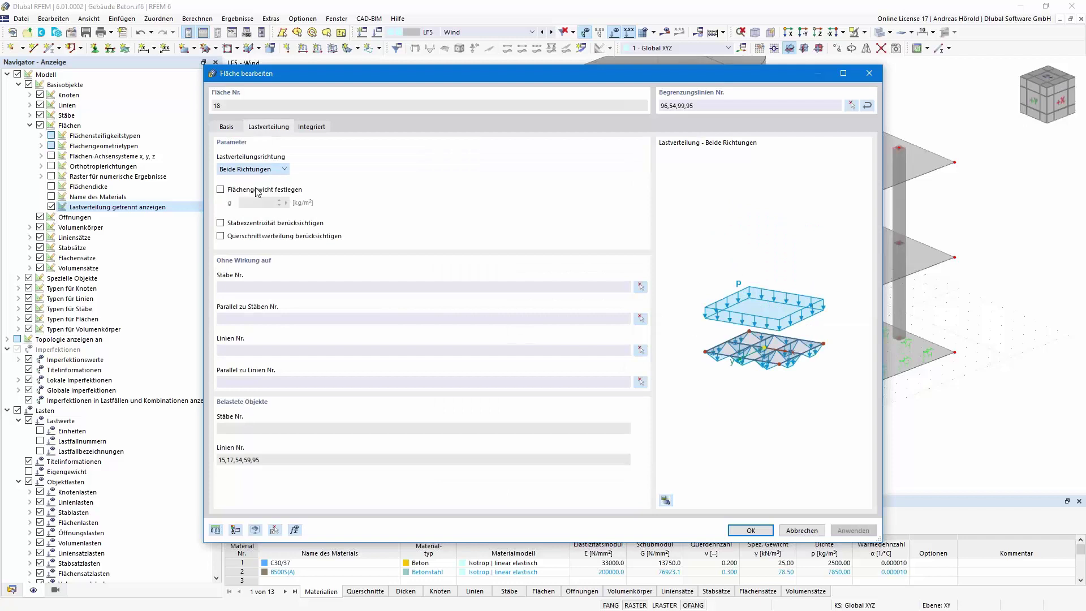
left_click(751, 530)
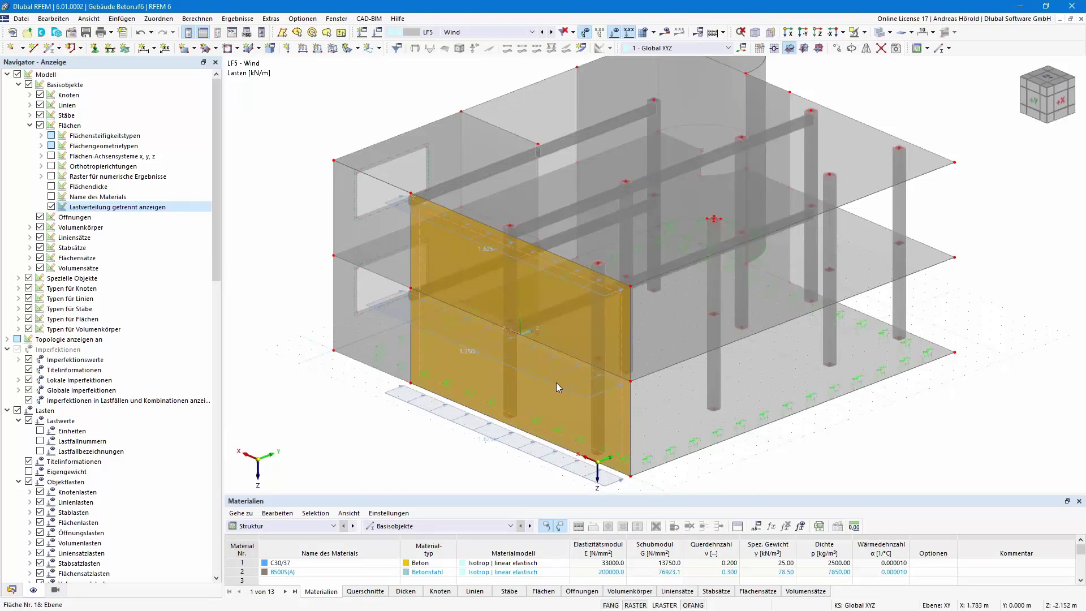
mouse_move(554, 384)
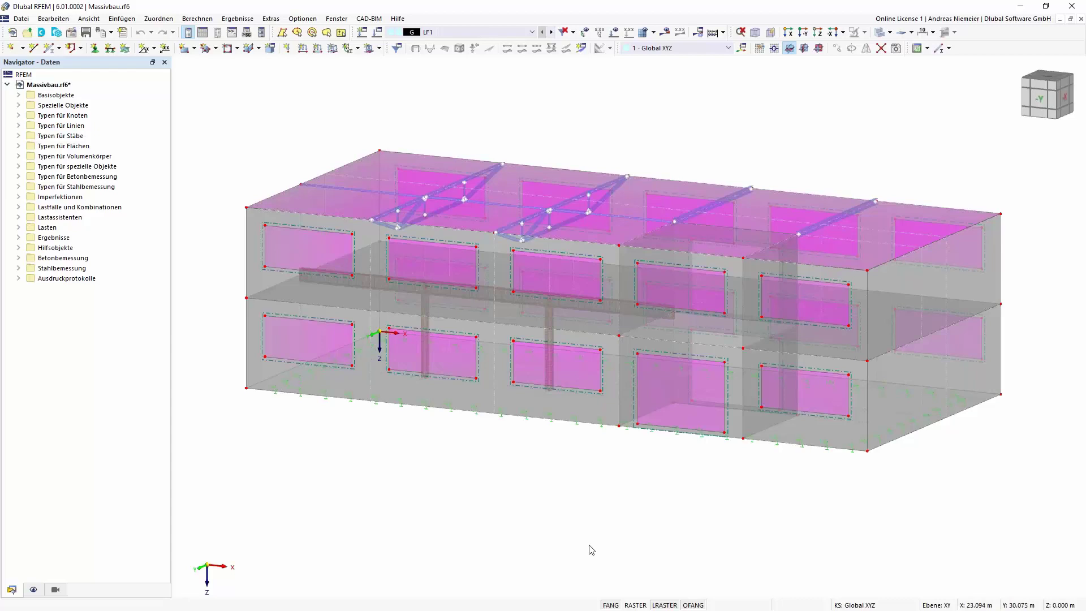
- In the Massivbau model, activate the visibilities for members by material, with both S355 and C20/25 included
left_click(39, 590)
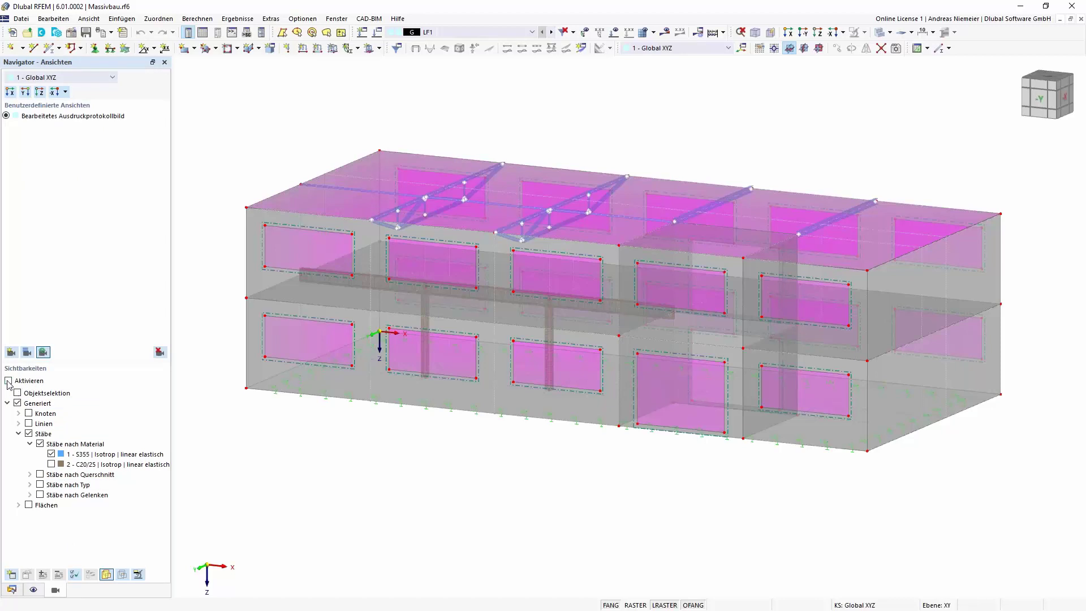
left_click(21, 431)
left_click(51, 465)
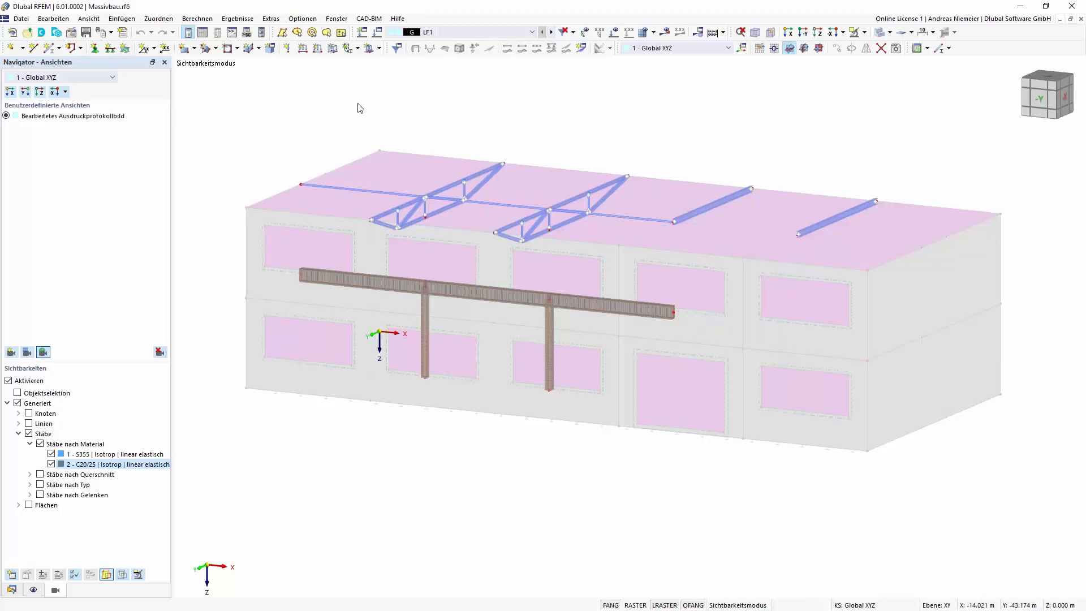
- Enable the Stabrepräsentanten option in the model's base data and turn on the display of member representatives in the model
left_click(72, 34)
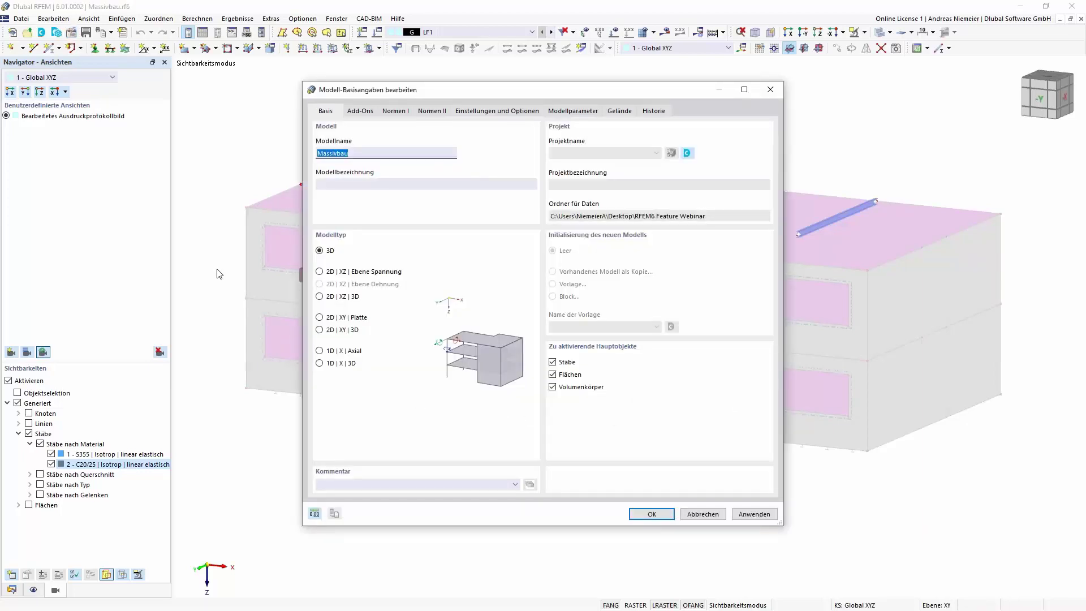
left_click(498, 111)
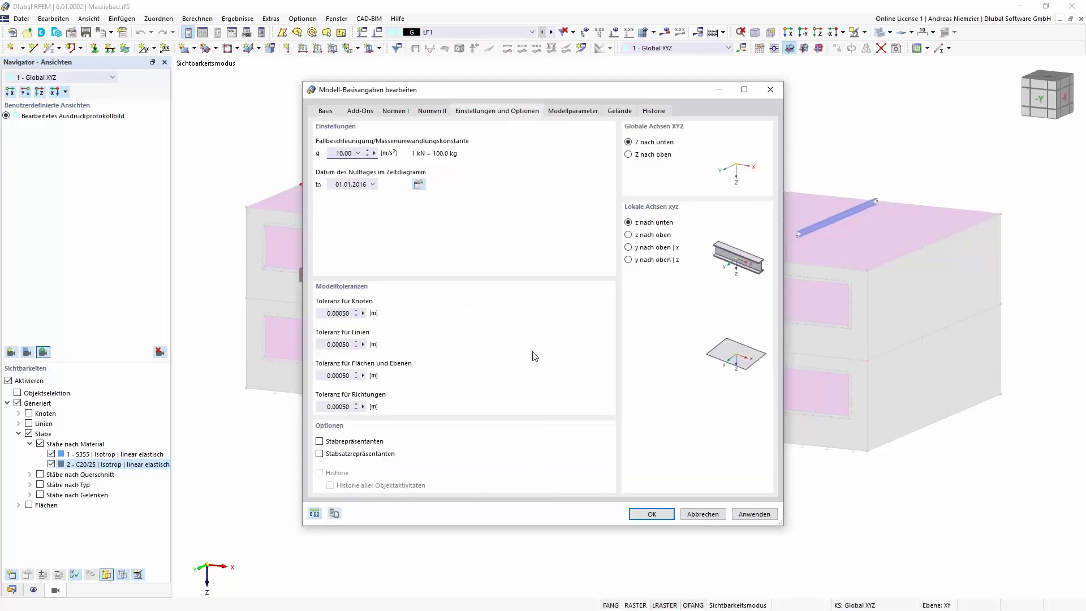
left_click(320, 441)
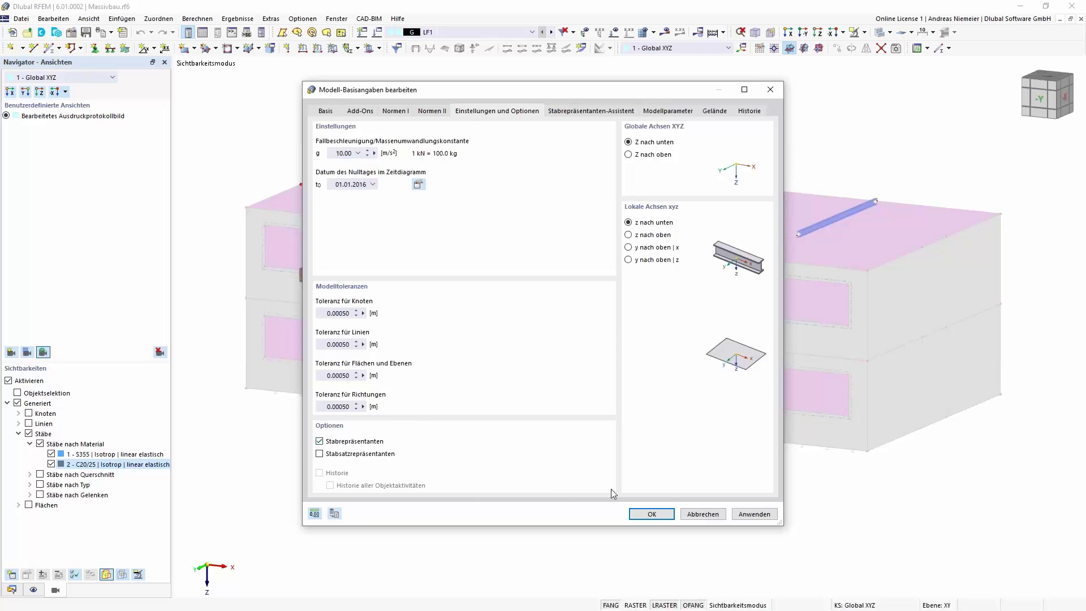
left_click(653, 515)
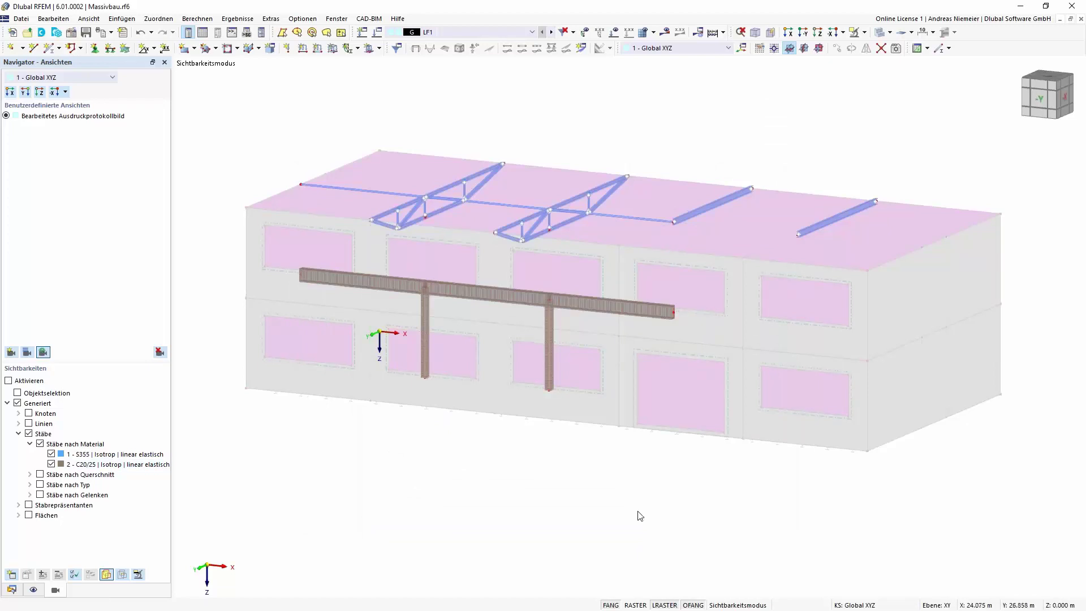
left_click(34, 590)
left_click(40, 125)
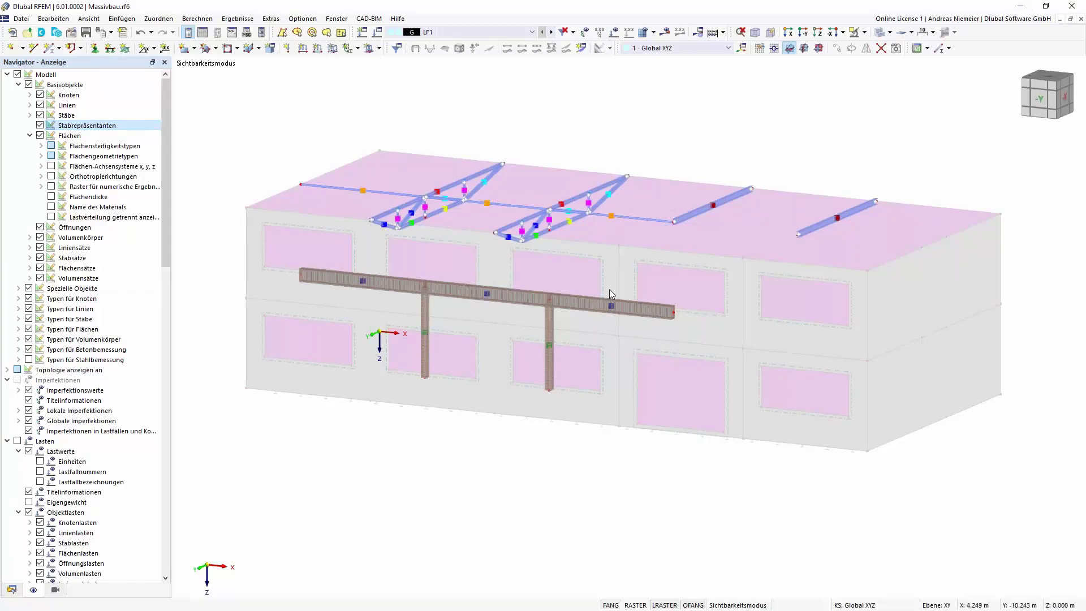
- Examine the lists of member representatives and individual members among the basic objects of the Massivbau model
left_click(12, 589)
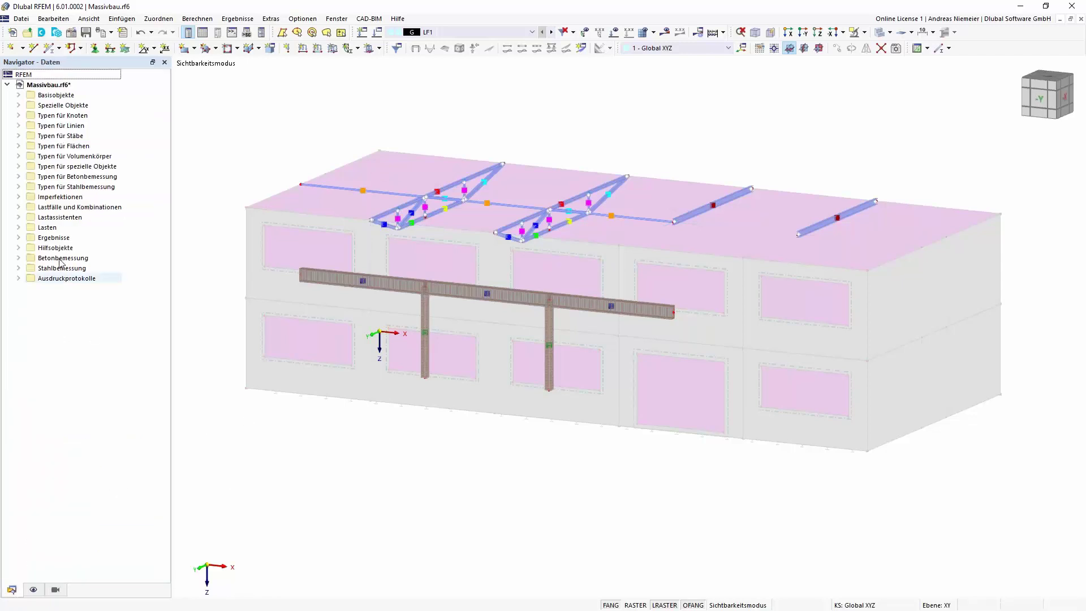
left_click(19, 95)
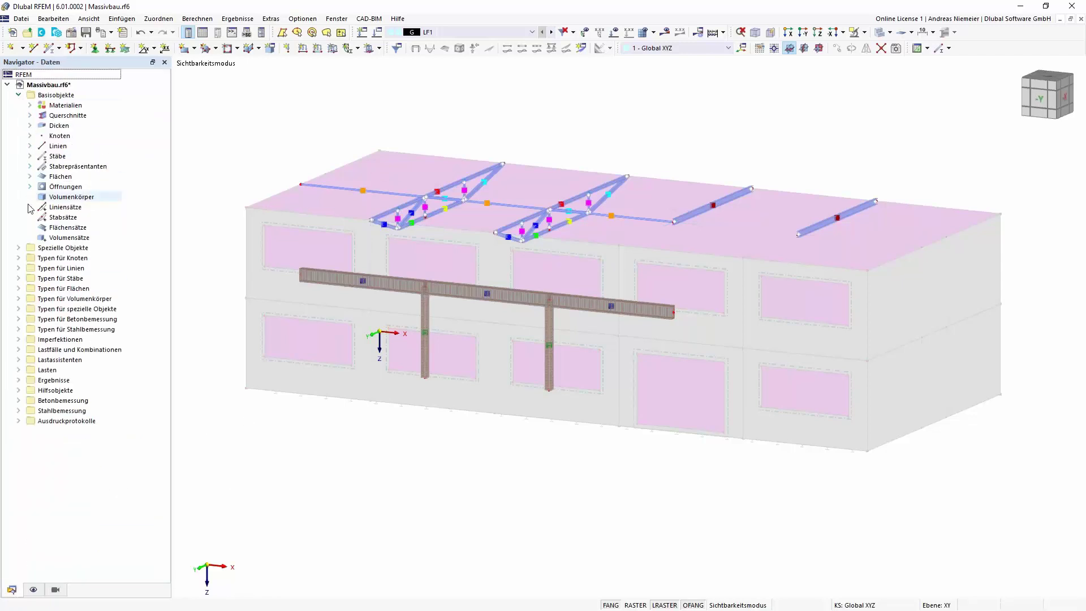
left_click(30, 166)
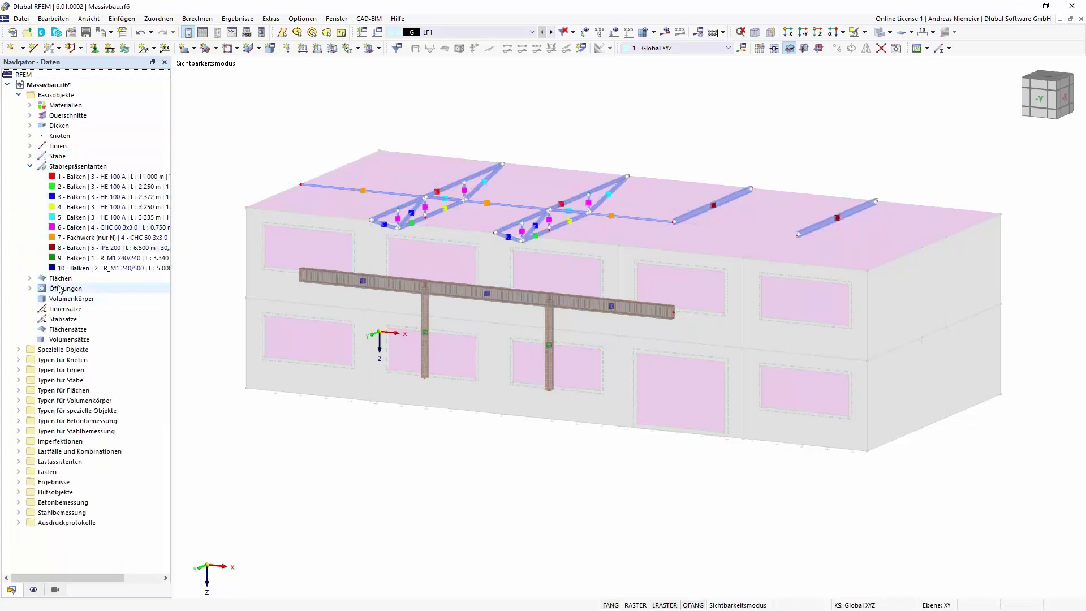
left_click(30, 157)
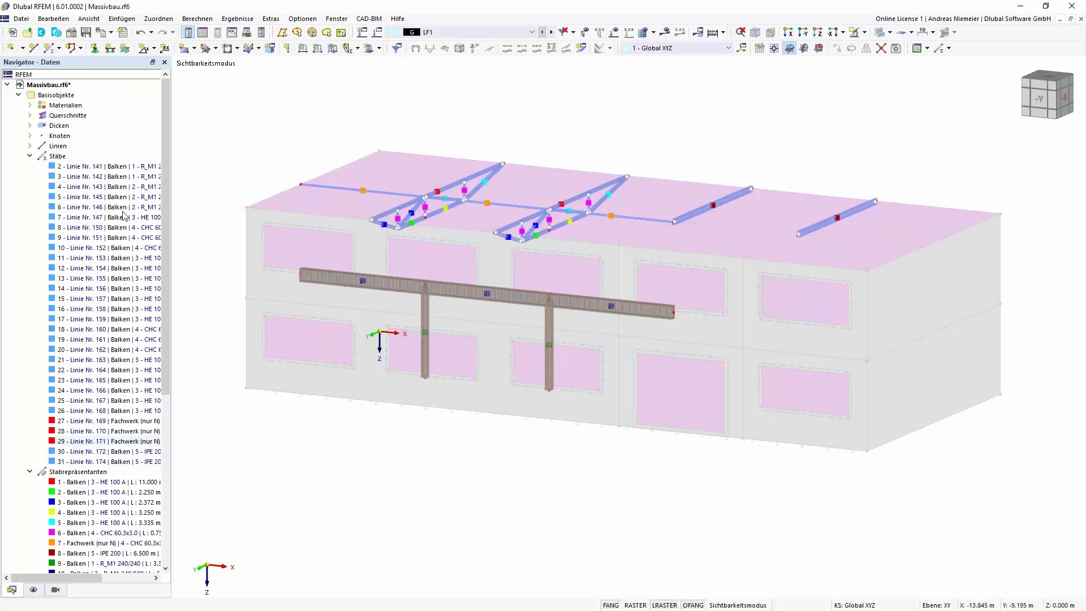
- Examine the member representatives of the trusses and the truss bar in the model, checking which members each one groups
left_click(30, 156)
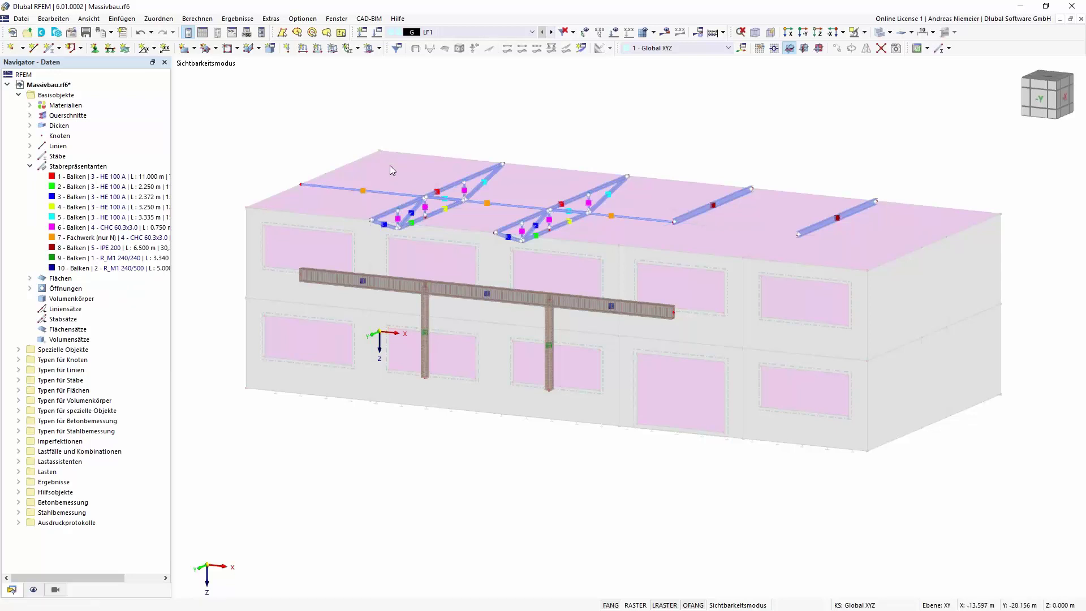
scroll(435, 183, "up", 5)
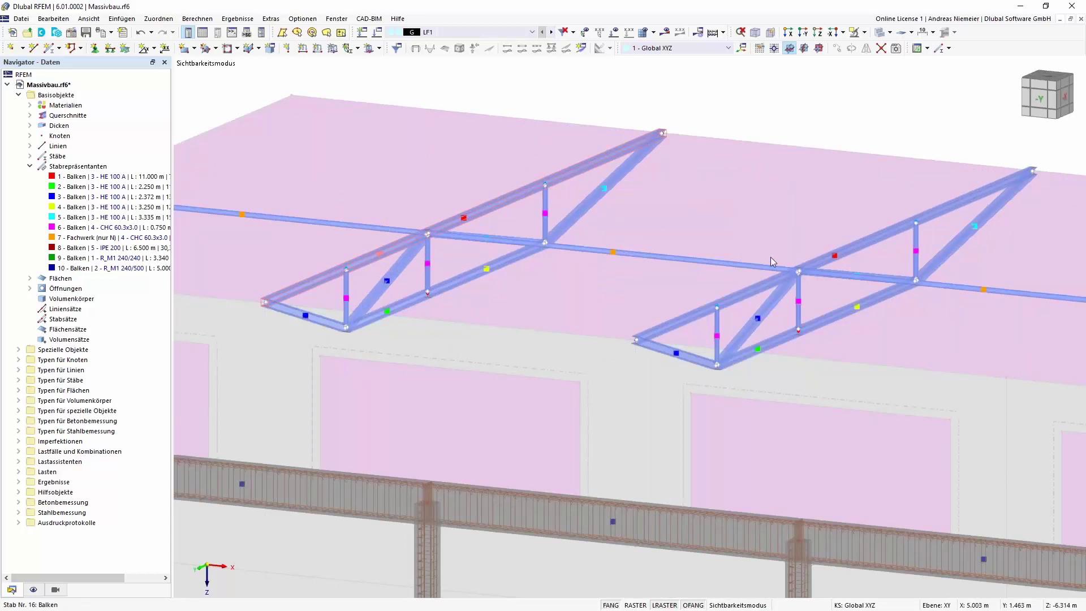
middle_click_drag(640, 153, 630, 216, "ctrl")
scroll(558, 301, "down", 1)
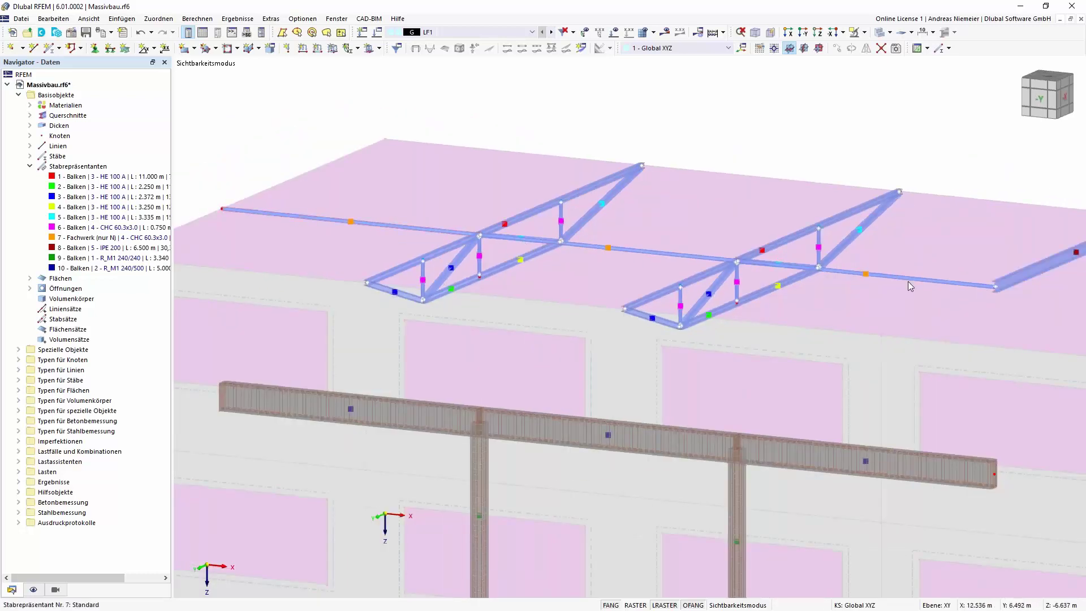
scroll(851, 330, "down", 2)
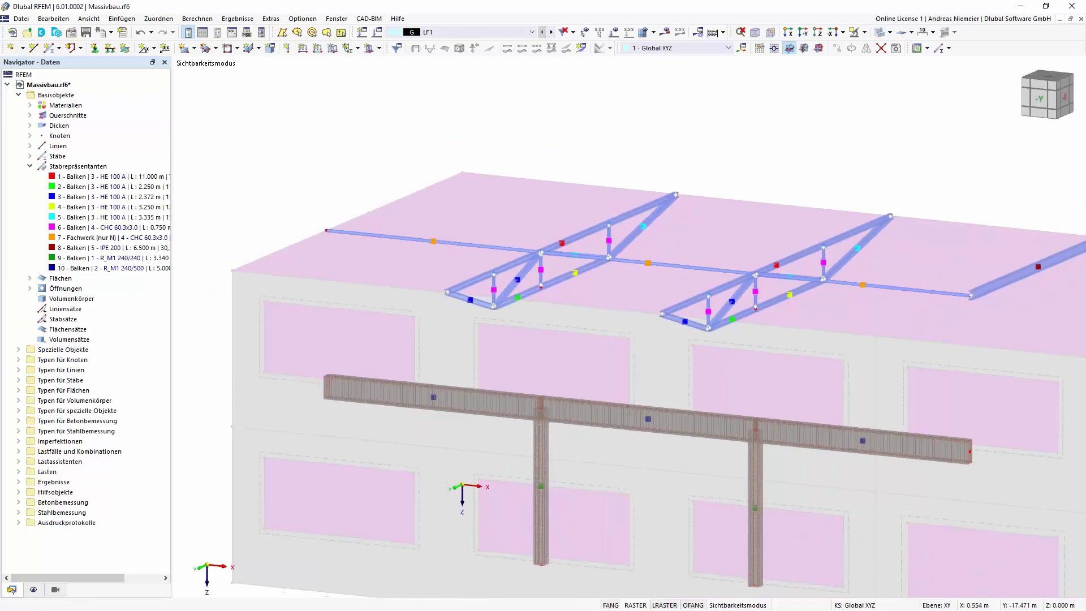
middle_click_drag(851, 333, 854, 359, "ctrl")
scroll(657, 376, "up", 3)
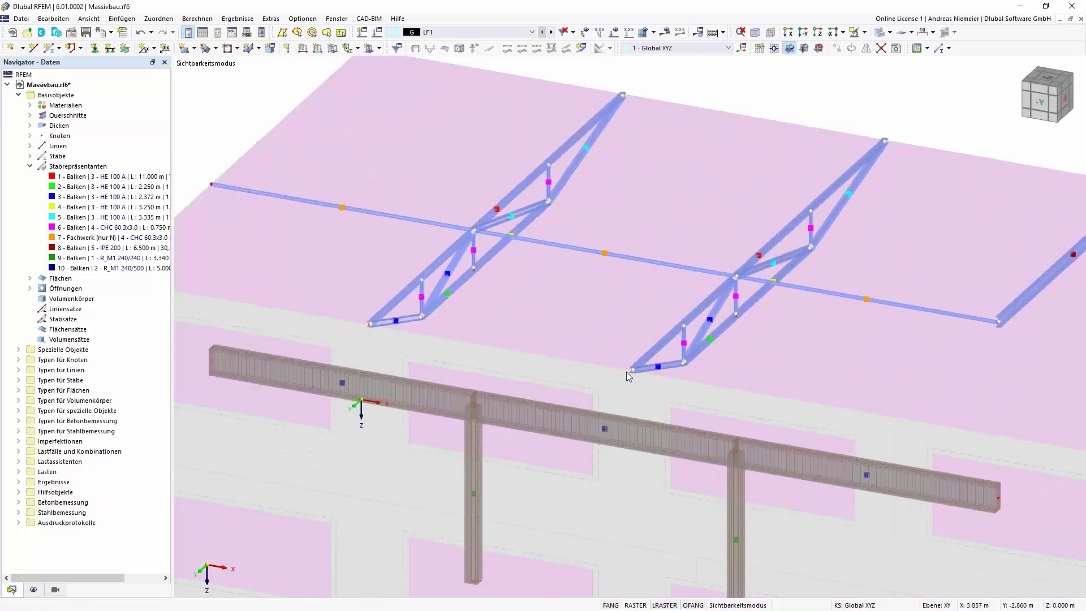
mouse_move(496, 209)
left_click(498, 210)
scroll(388, 240, "down", 2)
left_click(538, 253)
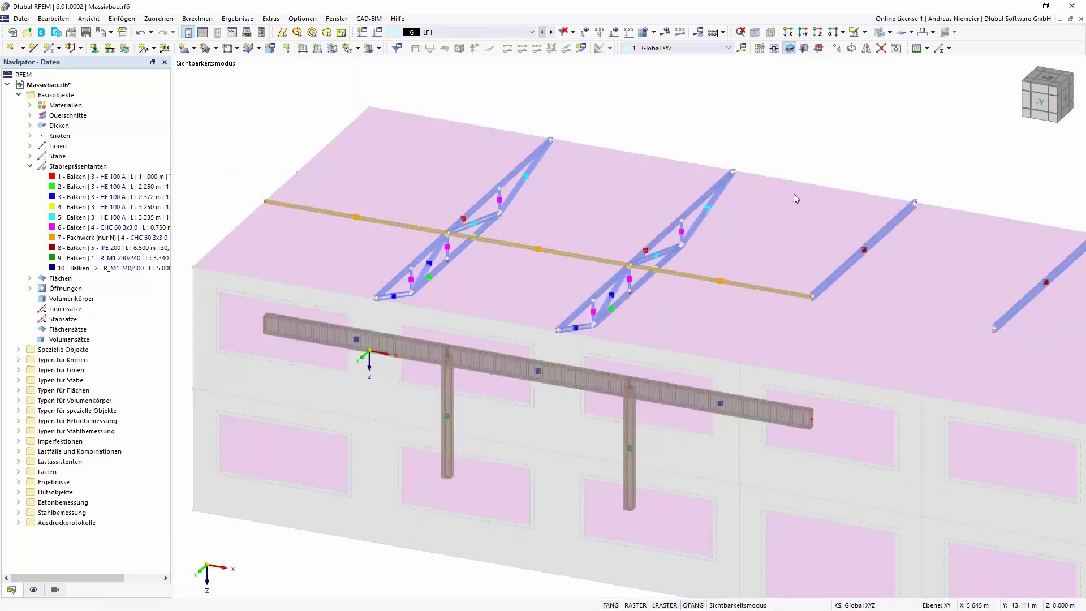
key("Escape")
scroll(463, 256, "up", 1)
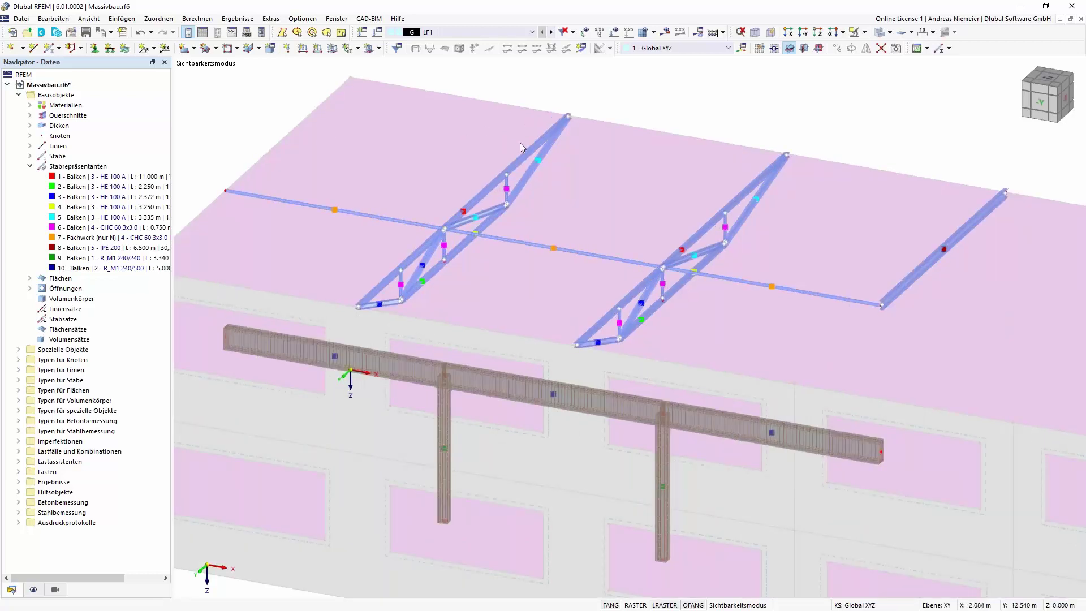
- Edit the member representative of the 11 m HE 100 A upper chords and create new Knicklängen in its Bemessungsarten
left_click(464, 212)
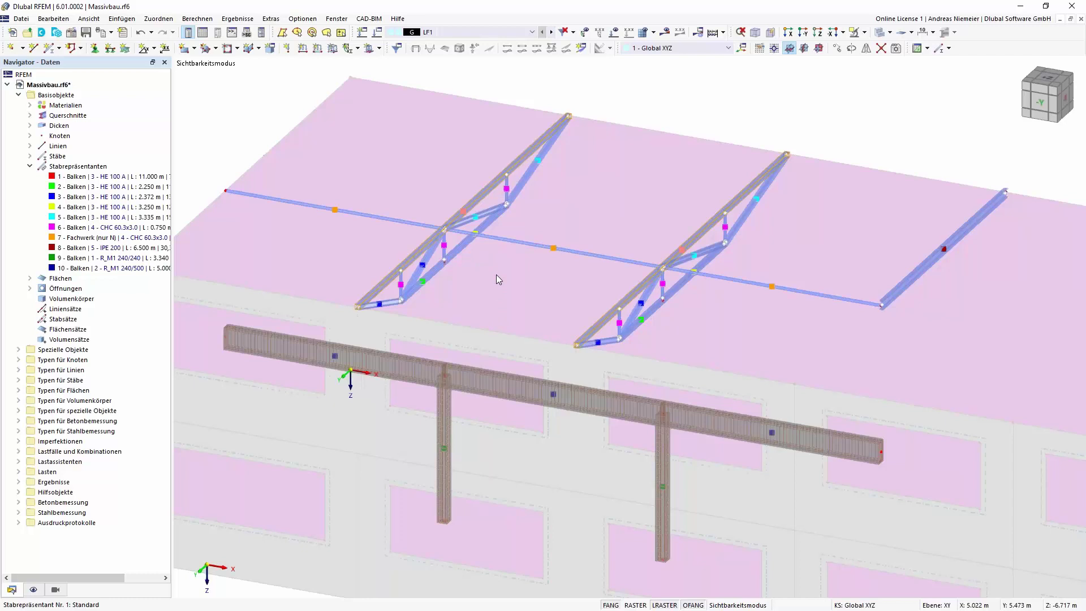
double_click(565, 286)
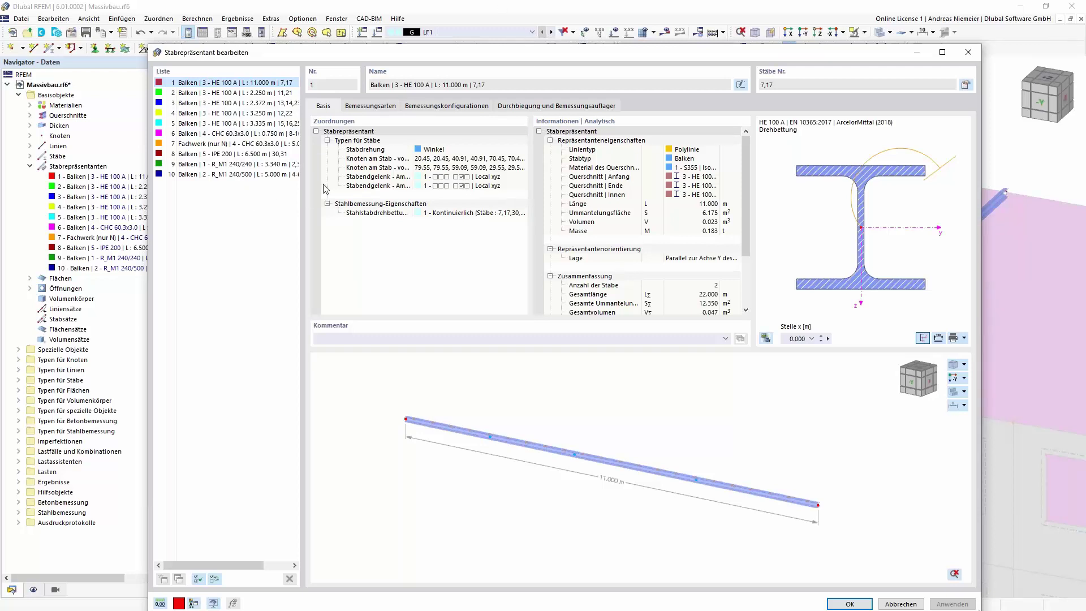
left_click(378, 107)
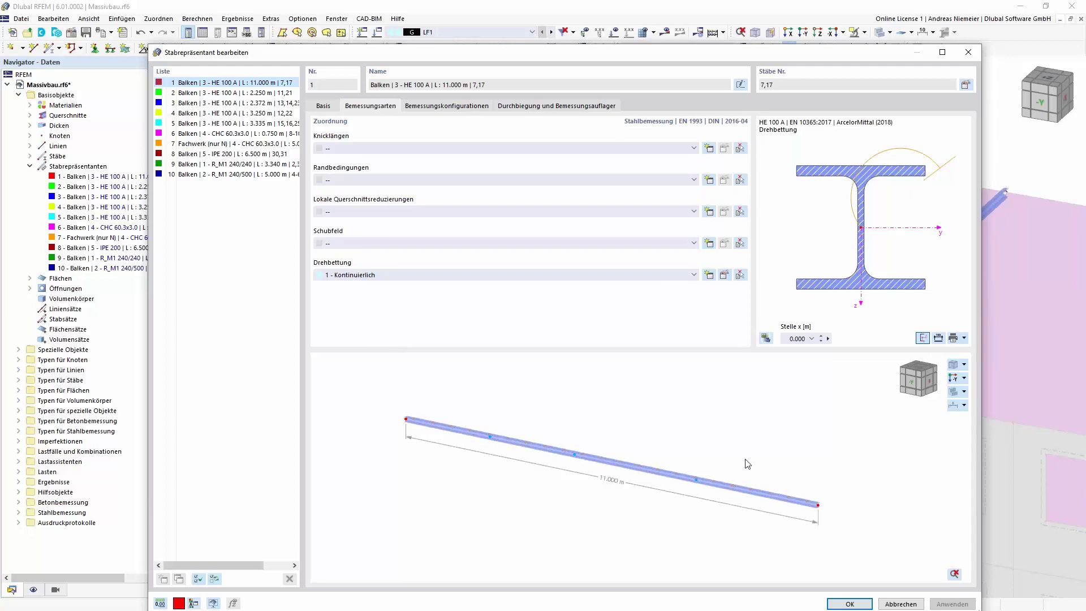
left_click(707, 149)
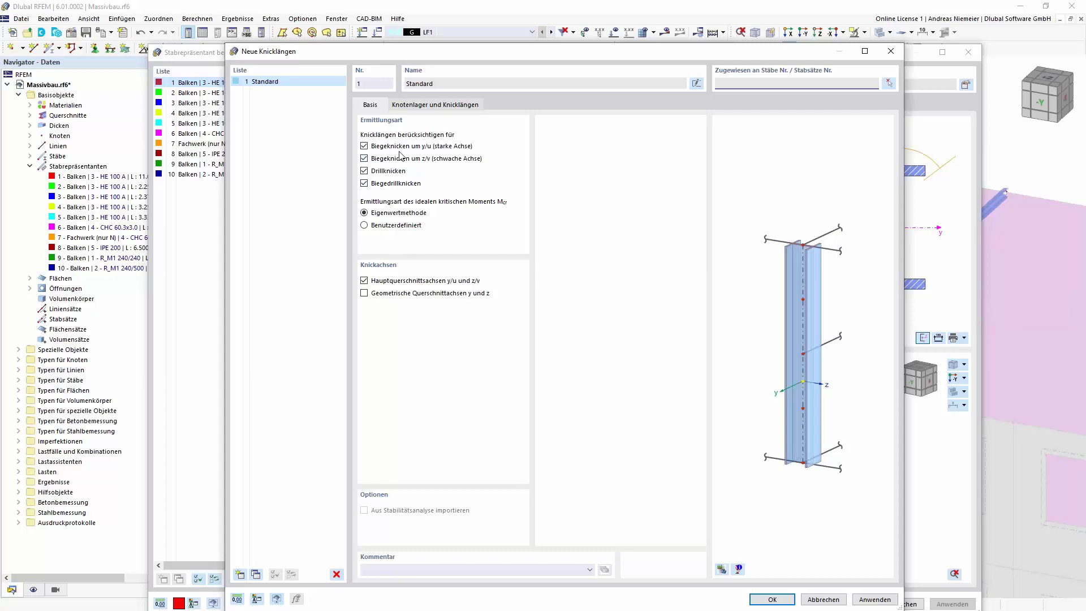
- Import the intermediate nodes for the new Knicklängen from the upper chord of the front truss in the model
left_click(415, 107)
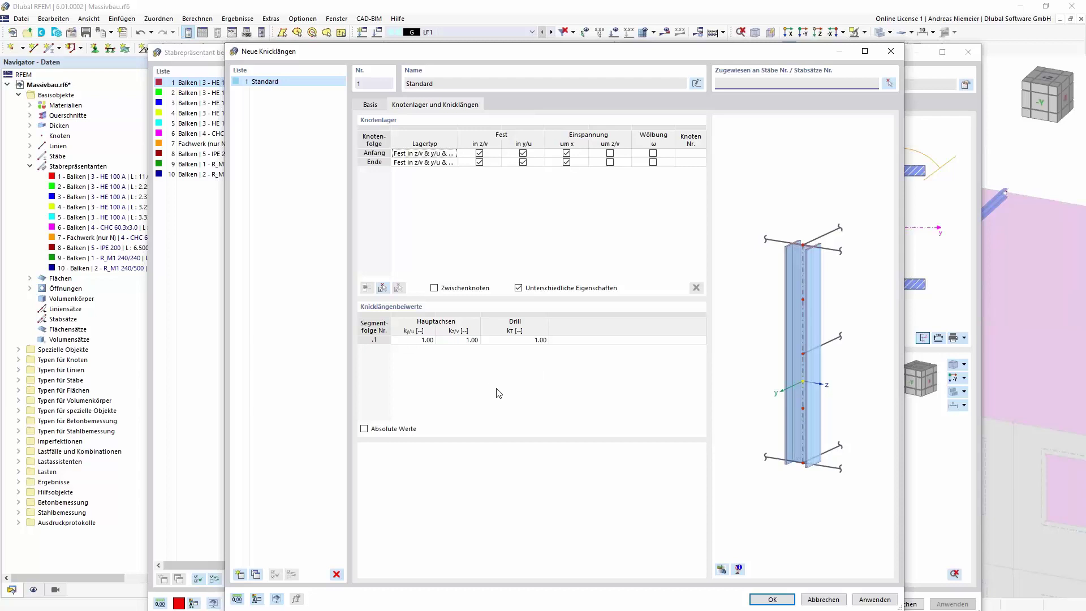
left_click(370, 164)
left_click(383, 289)
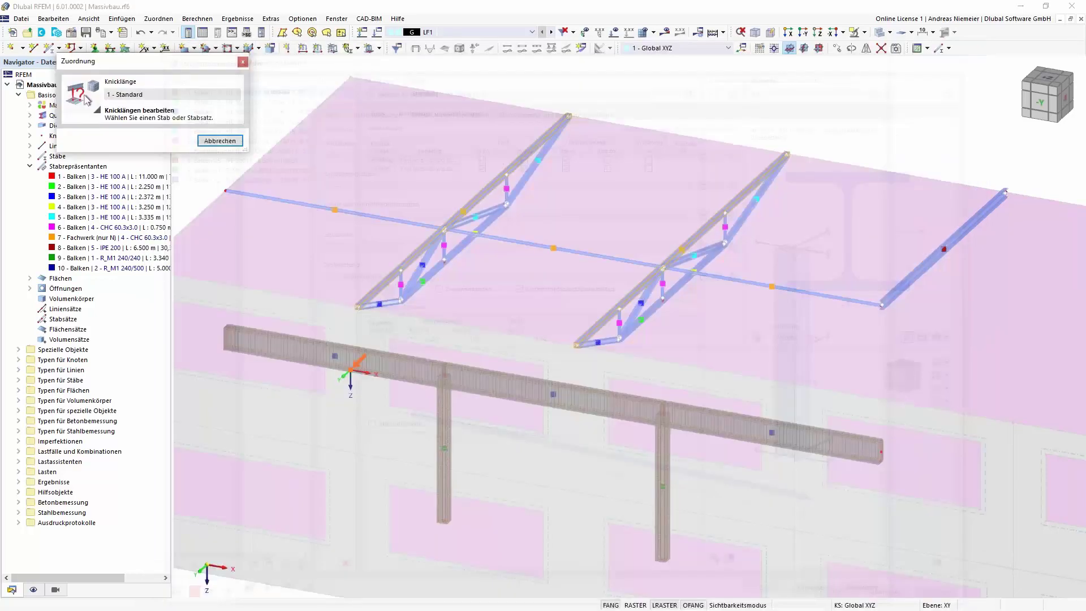
left_click(413, 266)
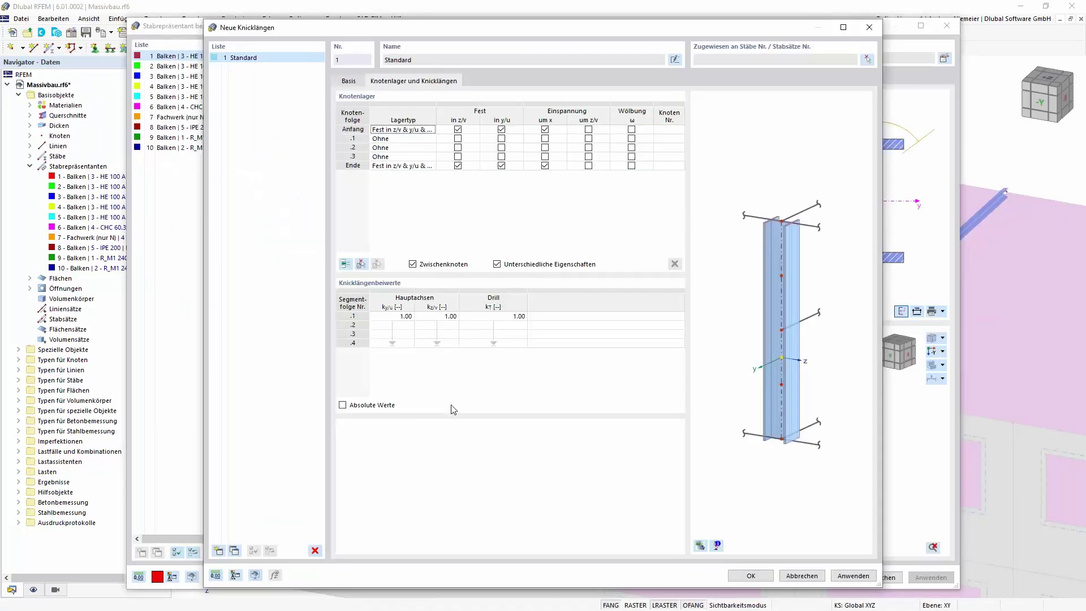
- Fix intermediate node .2 in y/u in the new Knicklängen and apply them to the upper chords' member representative
left_click(364, 148)
left_click(361, 157)
left_click(360, 130)
left_click(501, 147)
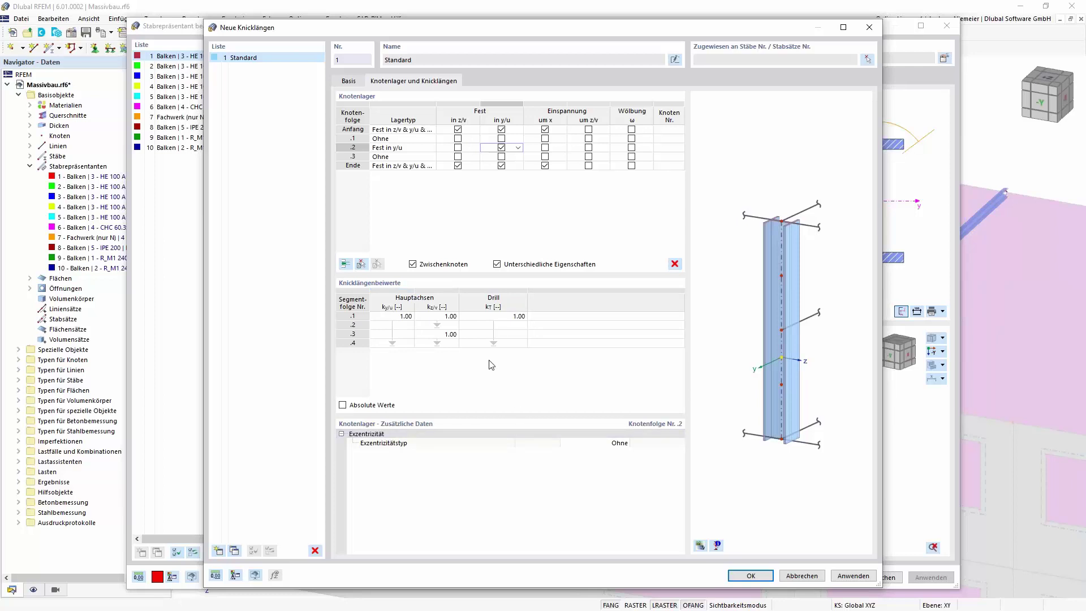
left_click(409, 317)
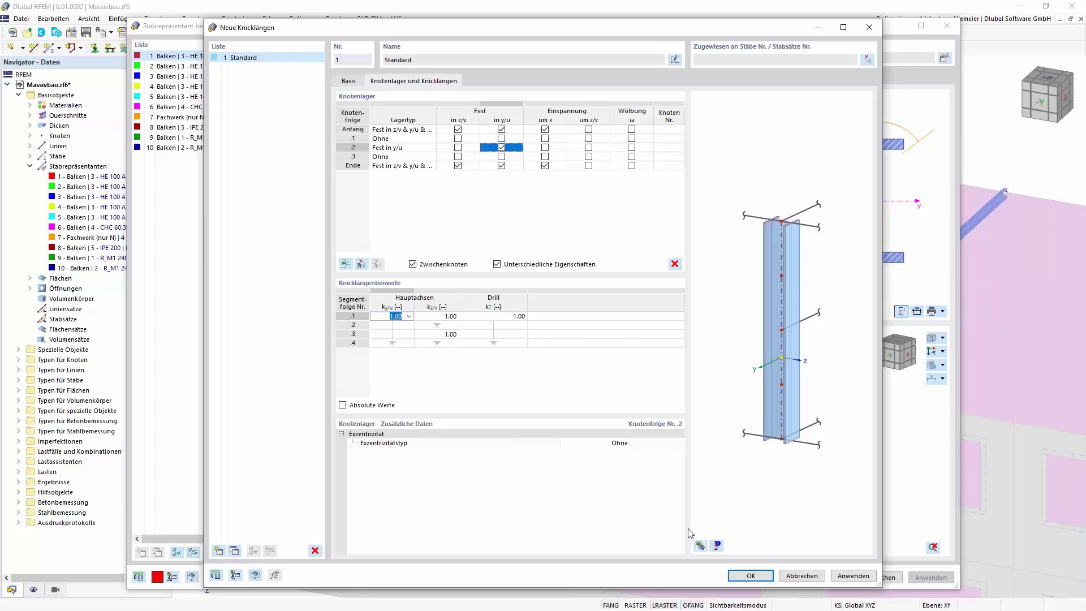
left_click(746, 577)
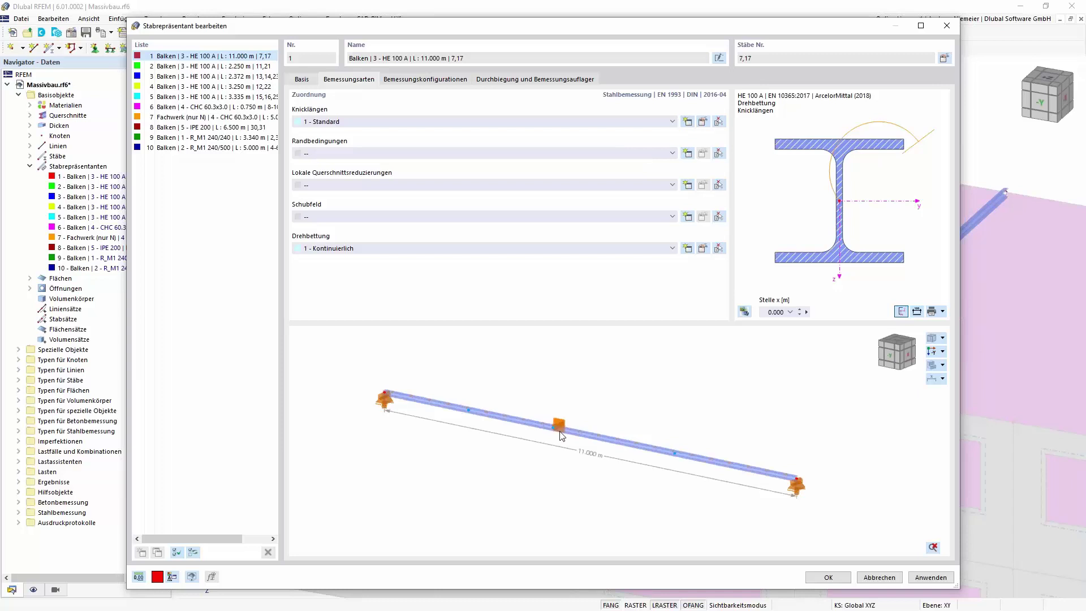
left_click(816, 580)
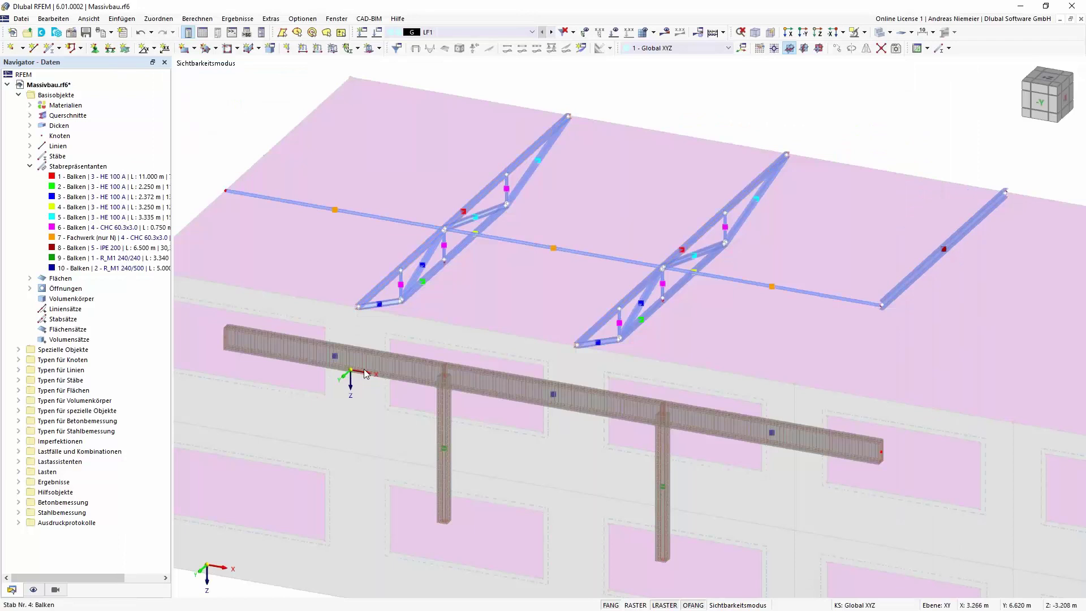
- Turn on the display of Typen für Stahlbemessung in the model and return to the data tree
left_click(33, 589)
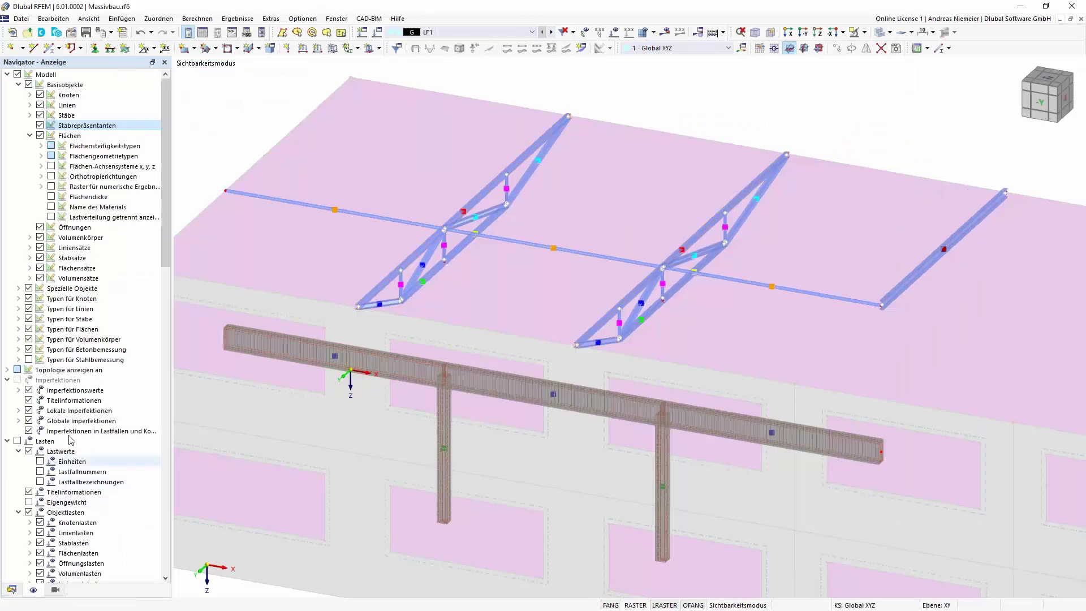
left_click(28, 360)
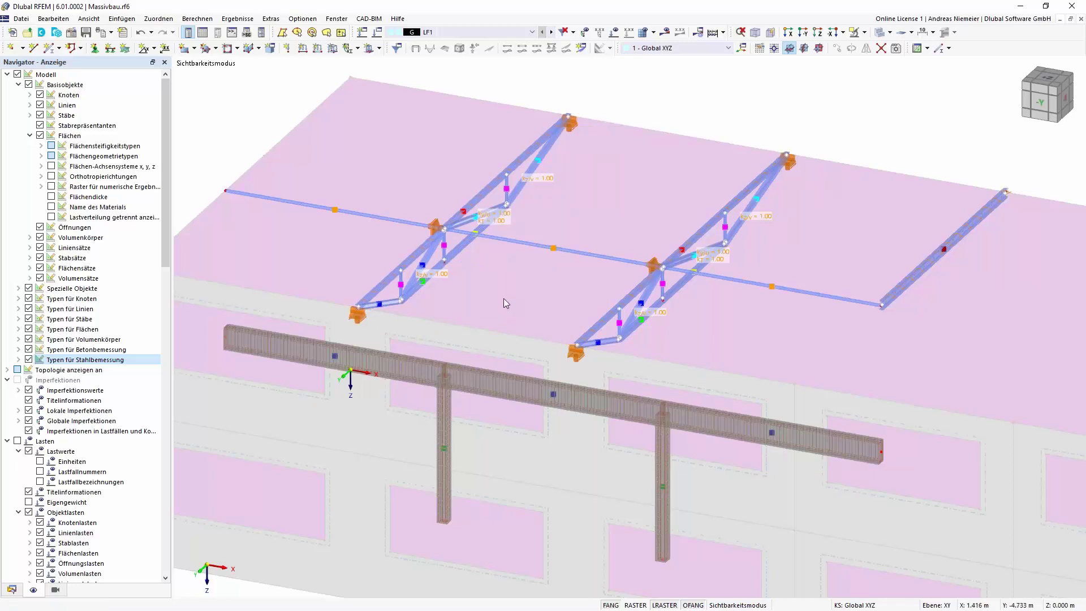
left_click(12, 589)
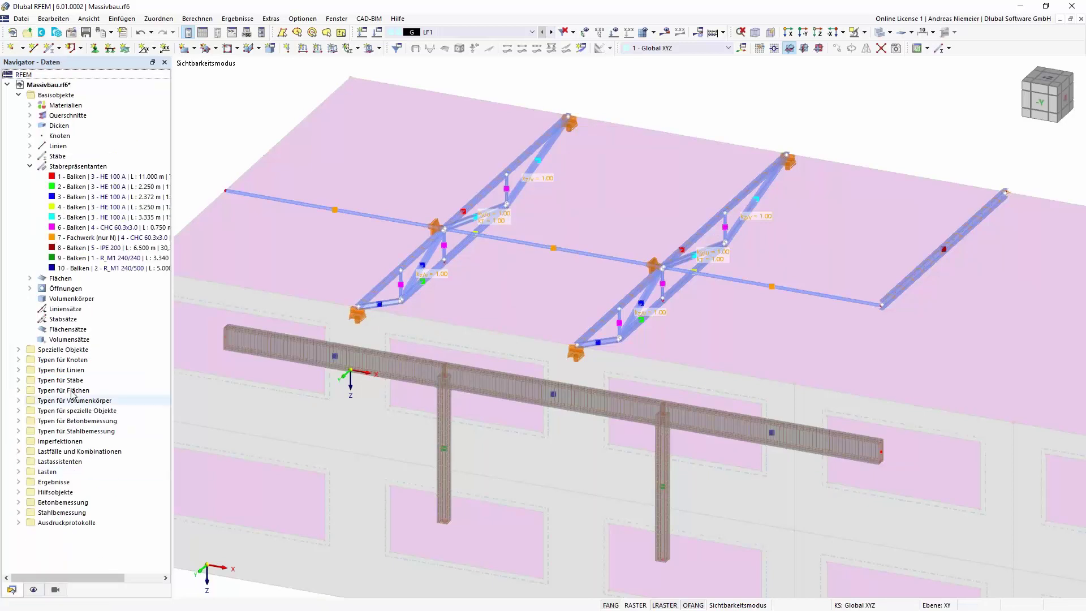
- Edit the Standard Knicklängen among the steel design types and fix intermediate node .1 in y/u
left_click(20, 431)
left_click(30, 441)
double_click(76, 451)
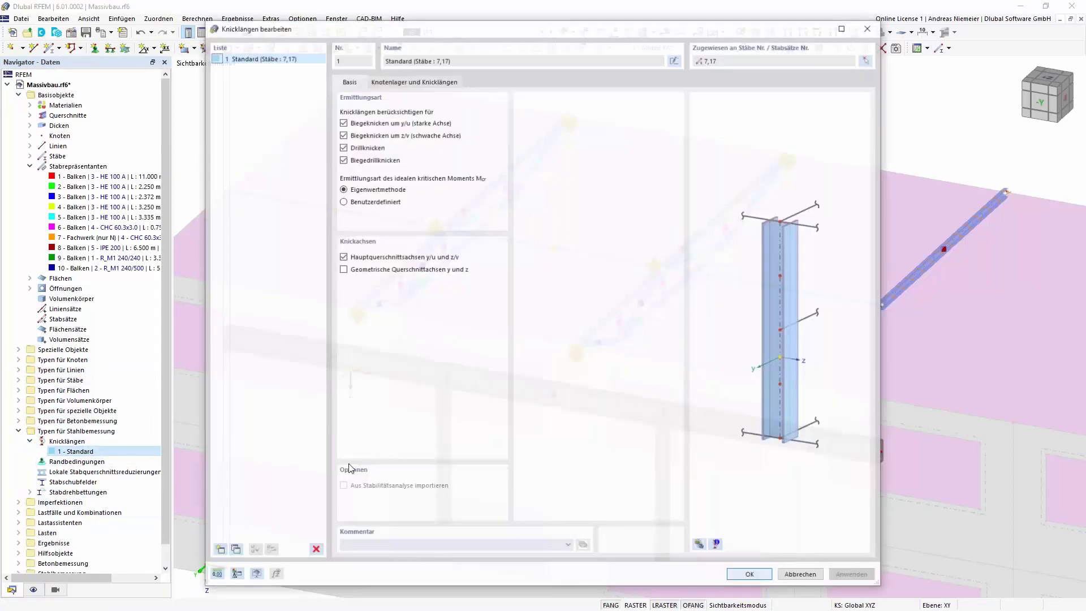
left_click(402, 81)
left_click(501, 139)
left_click(759, 577)
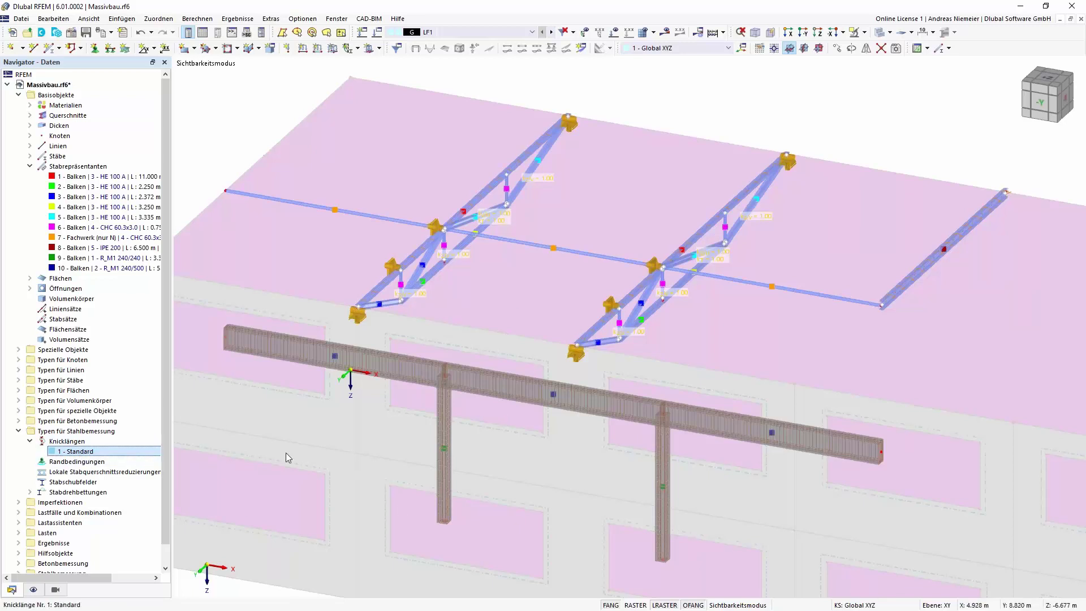
- Remove the y/u support from intermediate node .1 in the Standard Knicklängen again
double_click(76, 451)
left_click(404, 83)
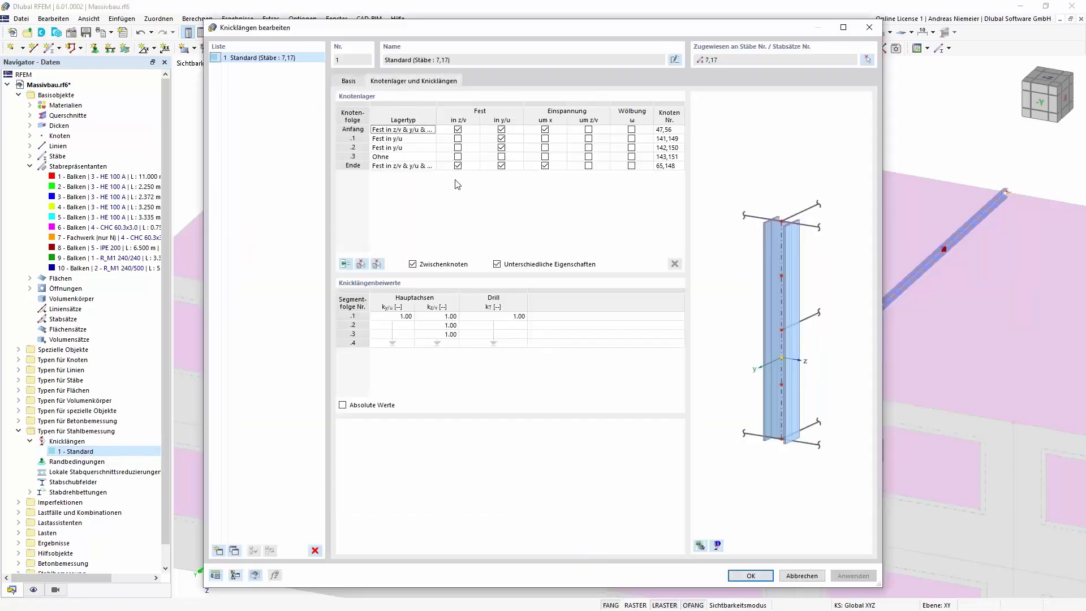
left_click(502, 138)
left_click(751, 575)
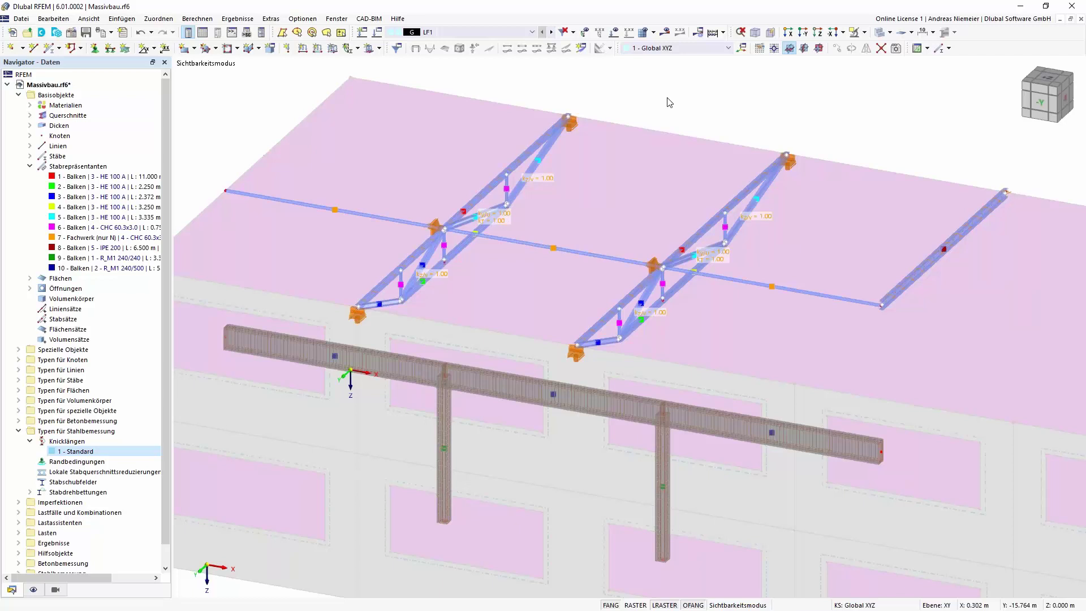
- Edit the member representative of the R_M1 240/240 concrete columns, setting its longitudinal reinforcement to 4 bars of 20 mm diameter
left_click(445, 451)
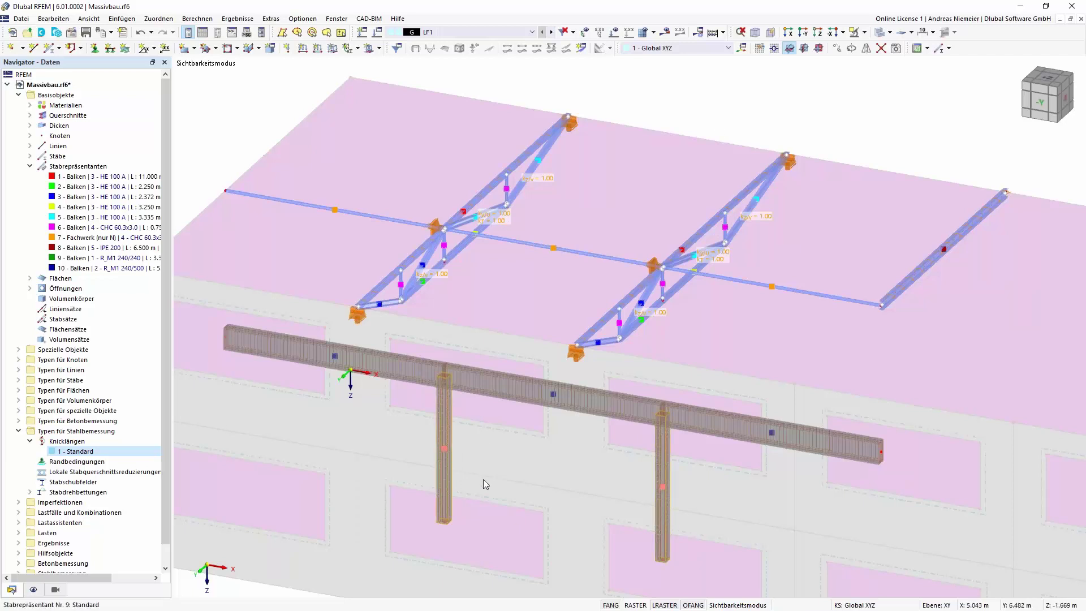
key("Return")
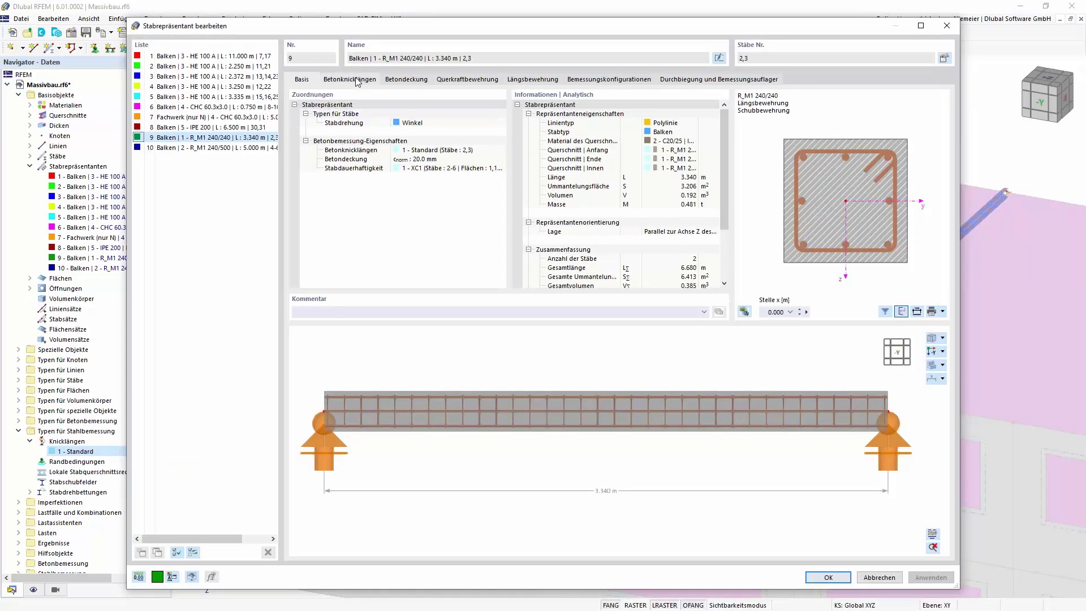
left_click(349, 79)
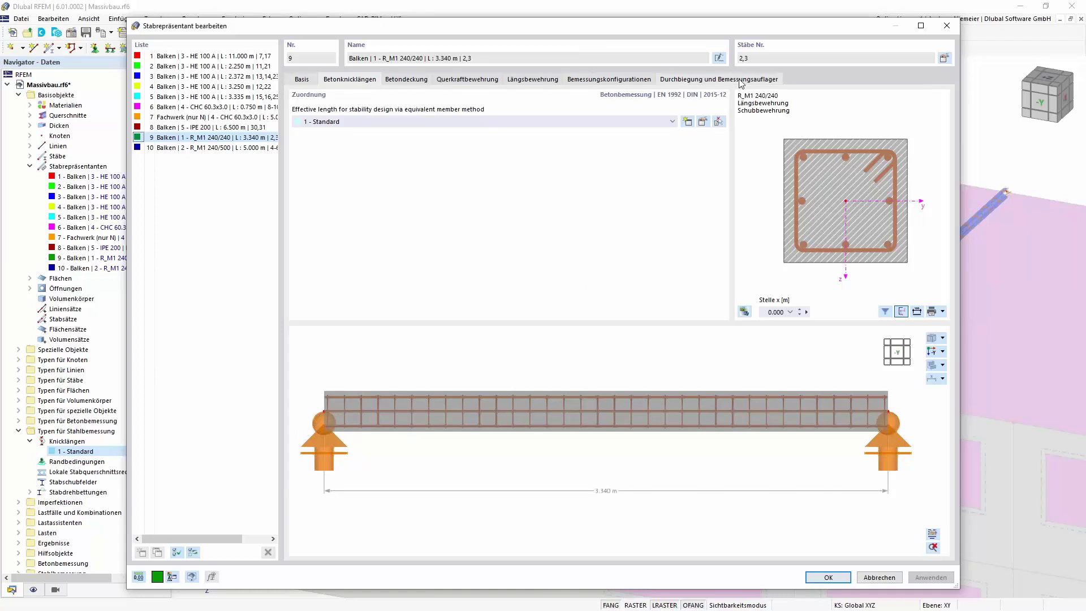
left_click_drag(531, 26, 495, 462)
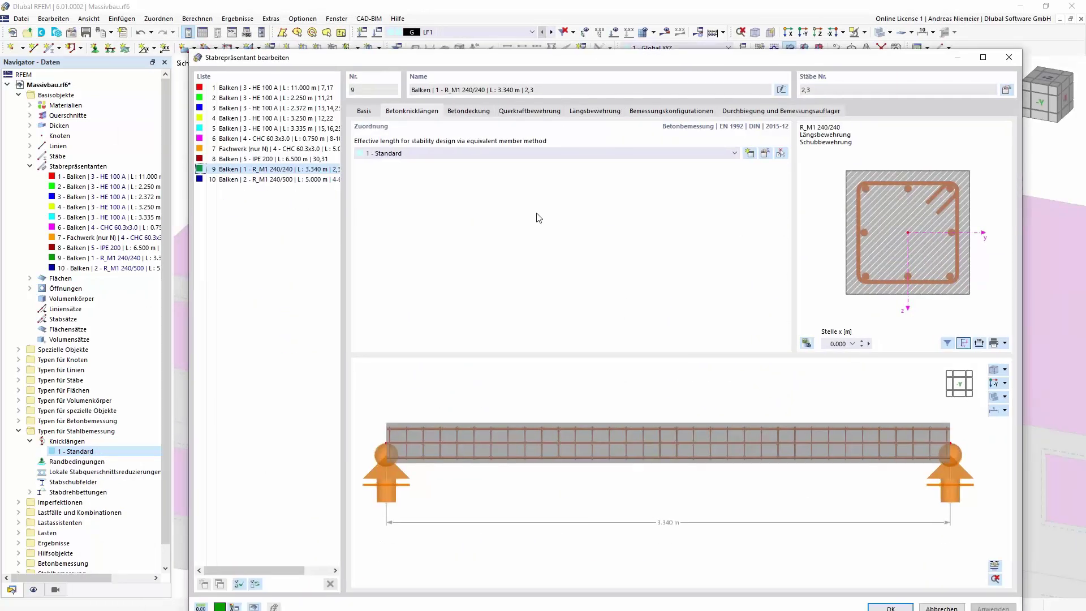
left_click(595, 112)
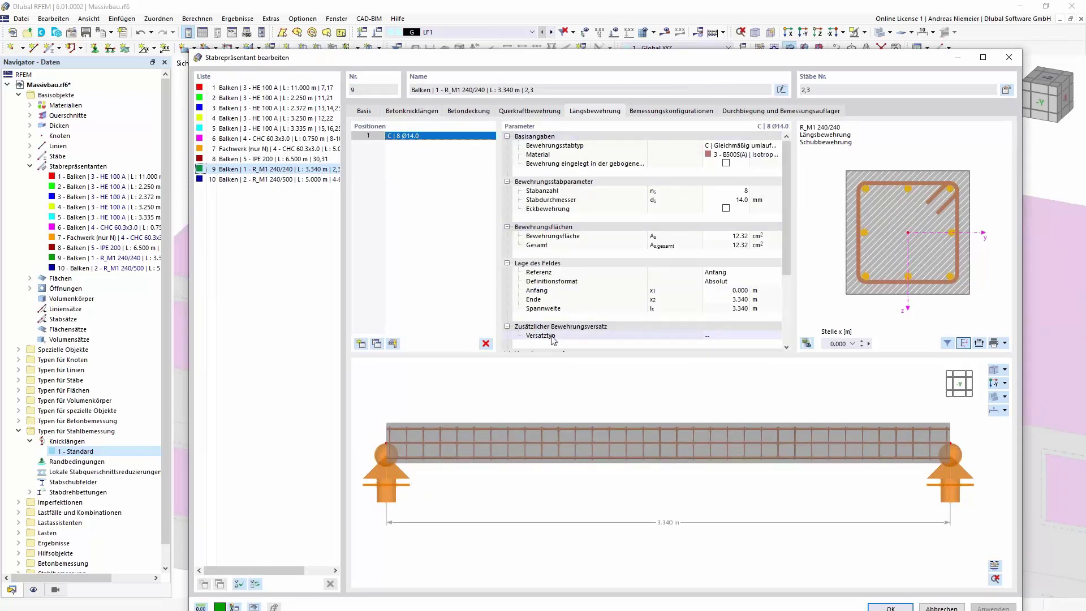
left_click(747, 195)
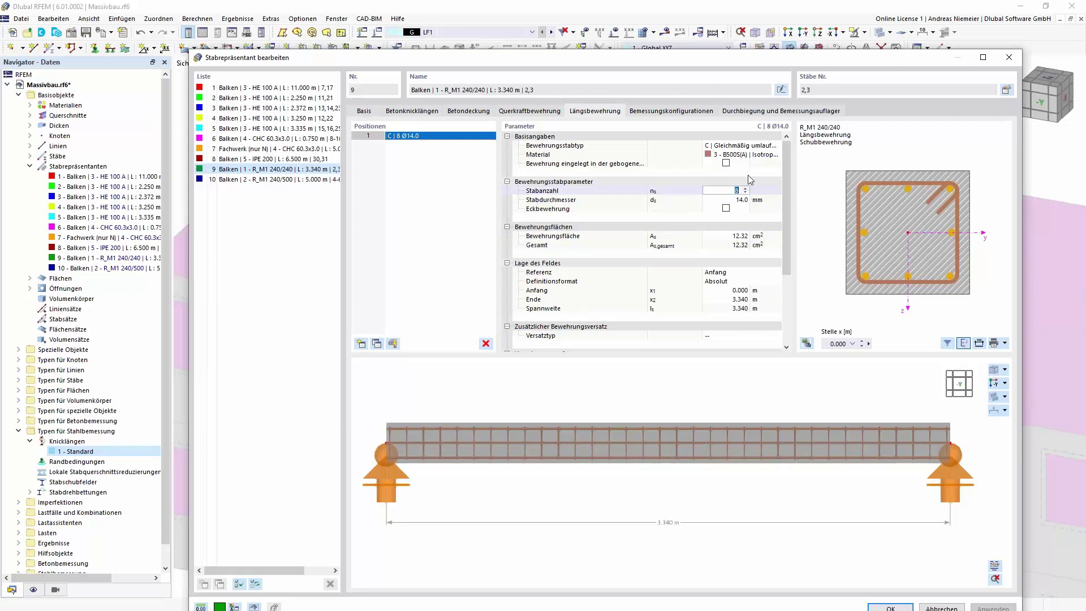
type("4")
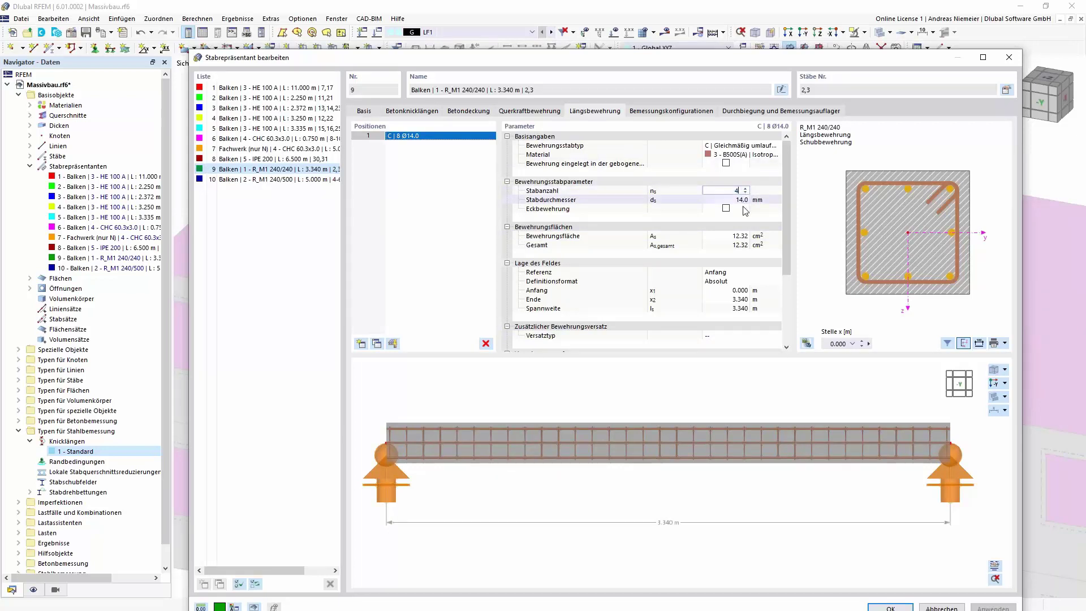
left_click(742, 201)
type("20")
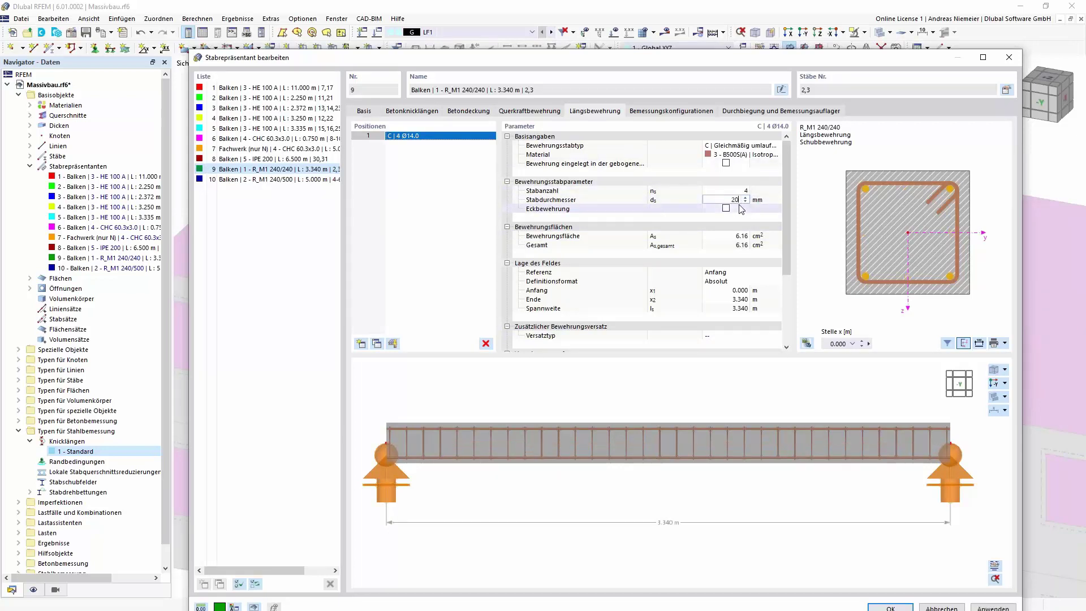
key("Return")
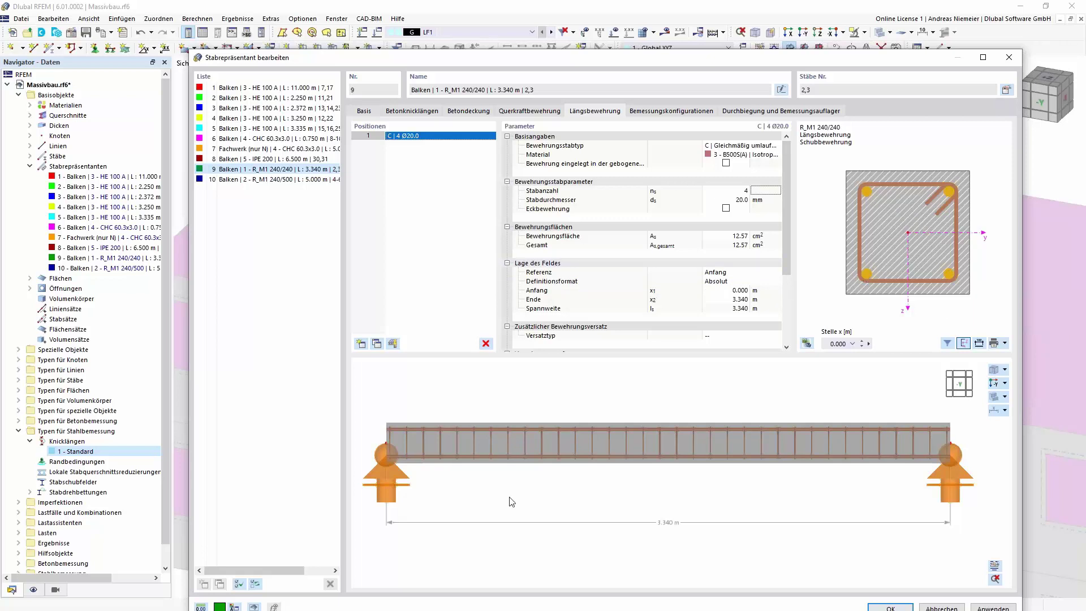
left_click(891, 608)
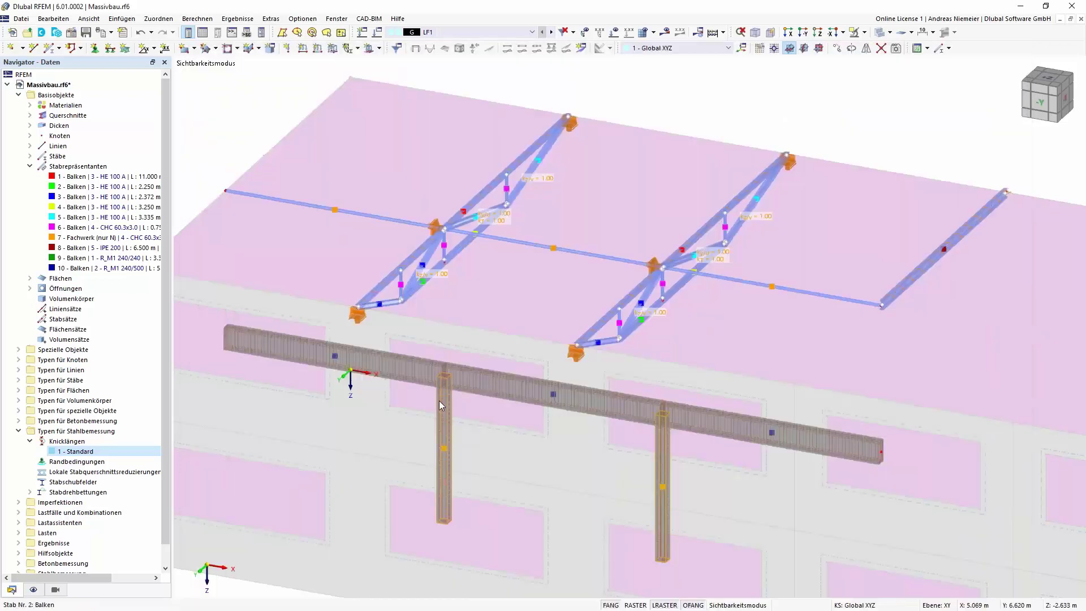
- Check the steel design type assignments of truss member 28 between the two roof trusses and close its dialog without changes
scroll(438, 401, "up", 4)
scroll(449, 447, "down", 2)
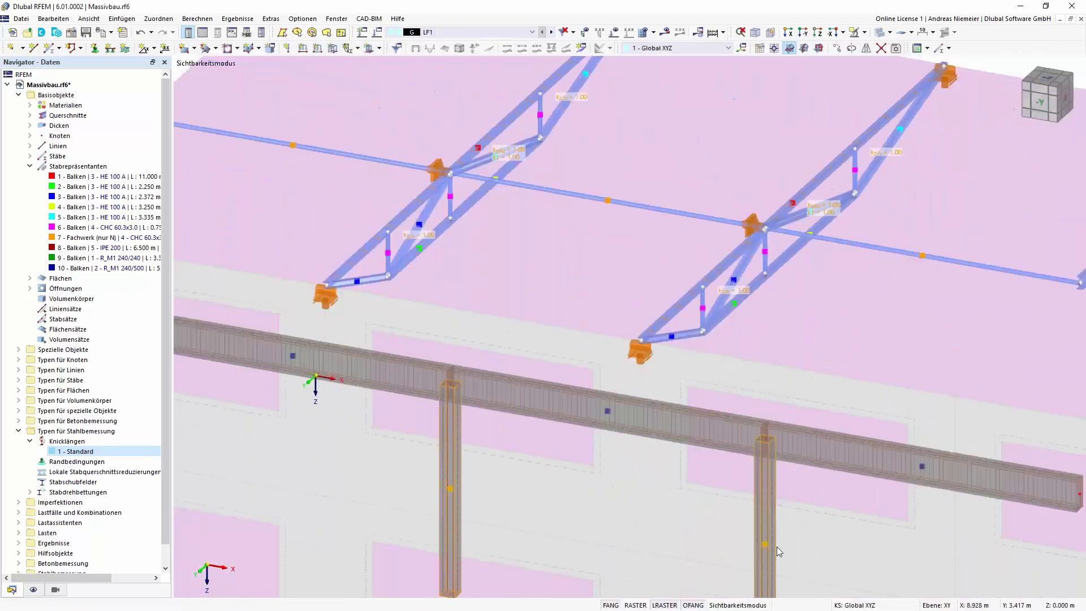
scroll(653, 446, "down", 2)
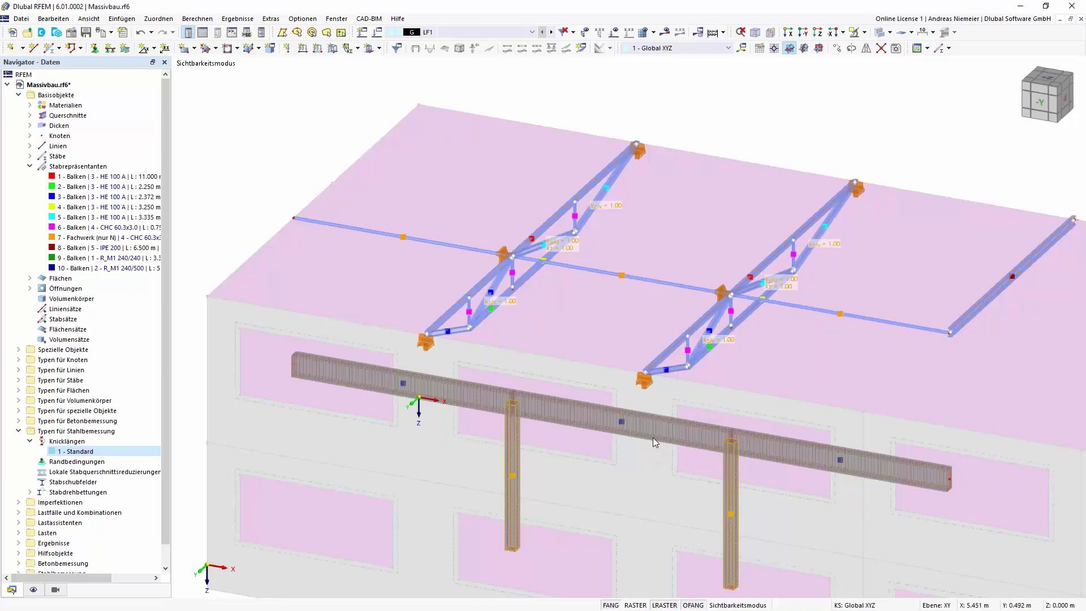
double_click(619, 419)
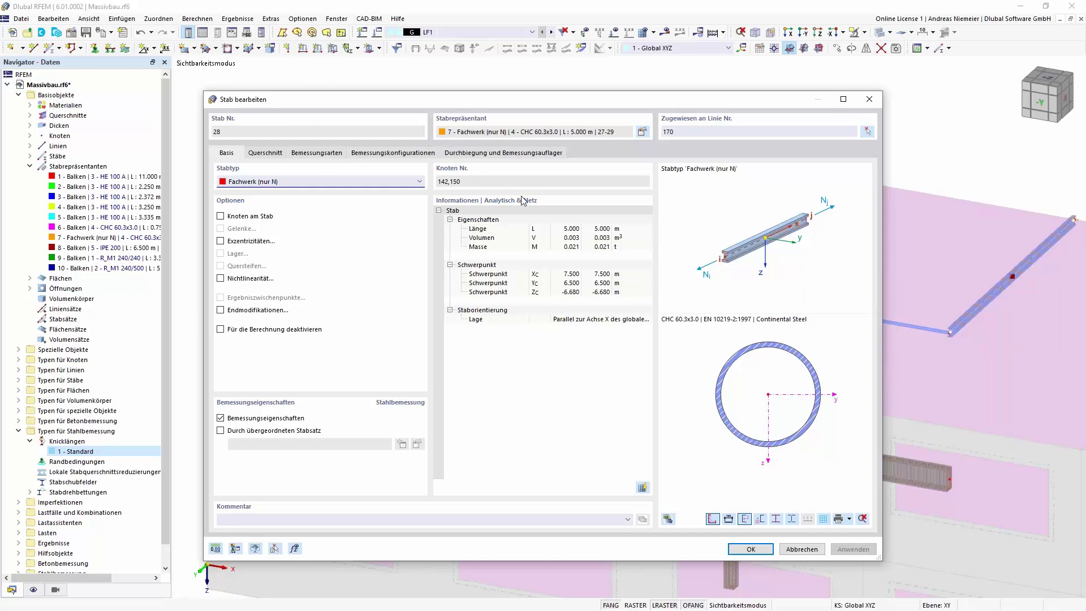
left_click(334, 154)
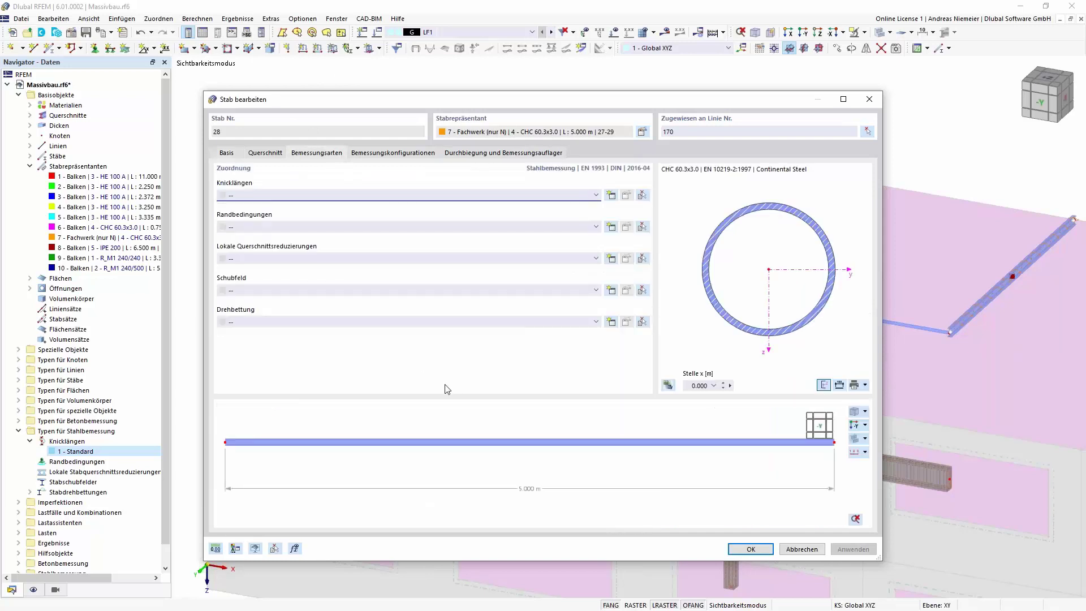
left_click(793, 549)
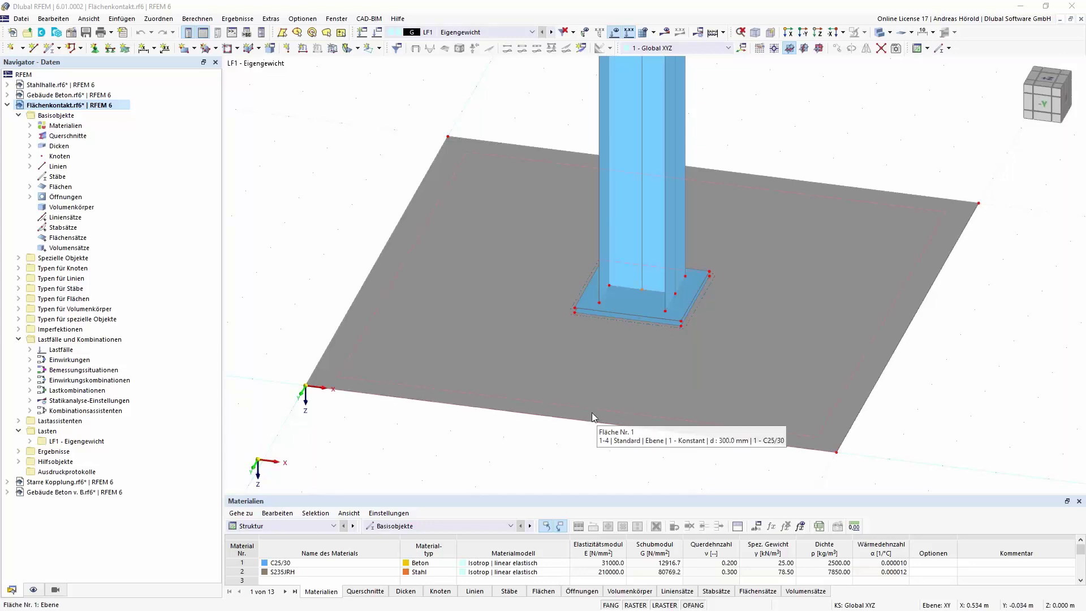
- Start a new surface contact in the Flächenkontakt model between upper base plate surface 3 as group 1 and lower plate surface 2 as group 2
scroll(613, 375, "down", 3)
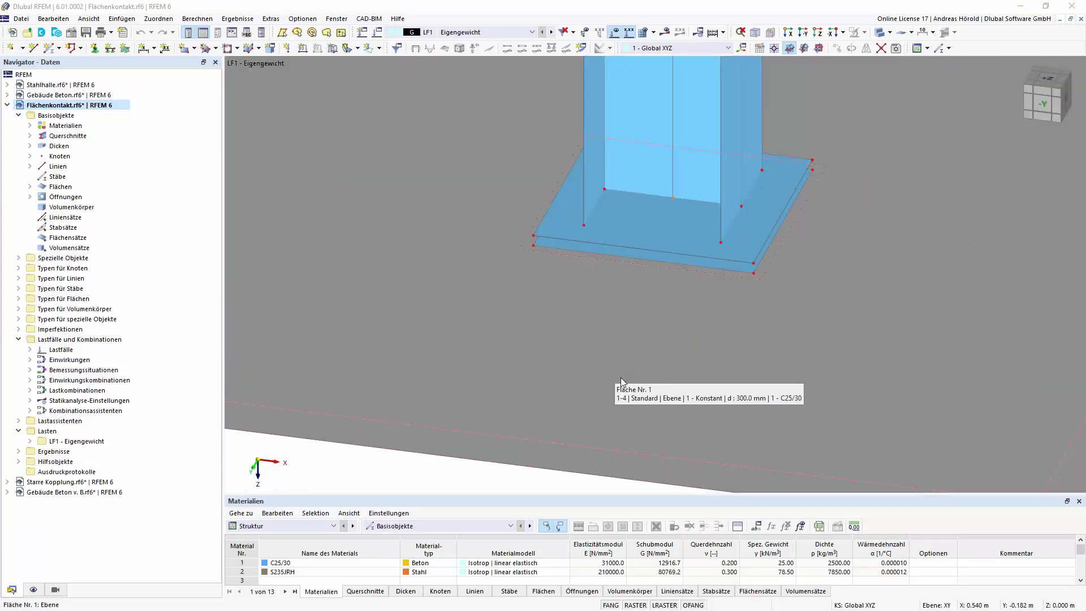
middle_click_drag(623, 371, 575, 425)
middle_click_drag(444, 460, 587, 350)
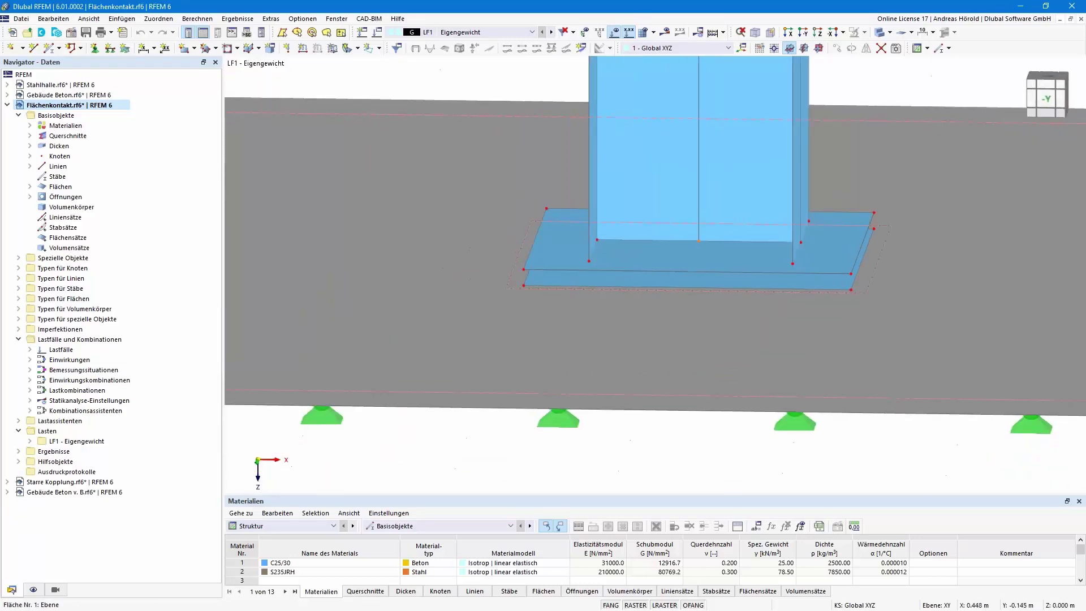
scroll(563, 369, "up", 2)
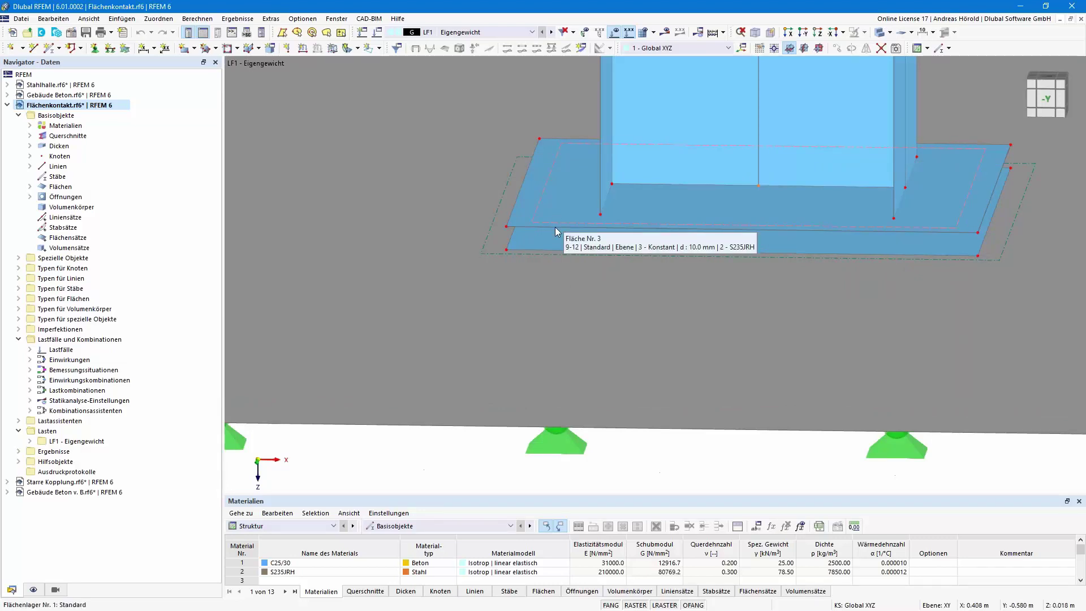
mouse_move(587, 296)
middle_mouse_down("ctrl")
mouse_move(601, 273)
mouse_move(589, 301)
mouse_move(561, 295)
mouse_move(557, 281)
mouse_move(563, 302)
mouse_move(587, 312)
middle_mouse_up("ctrl")
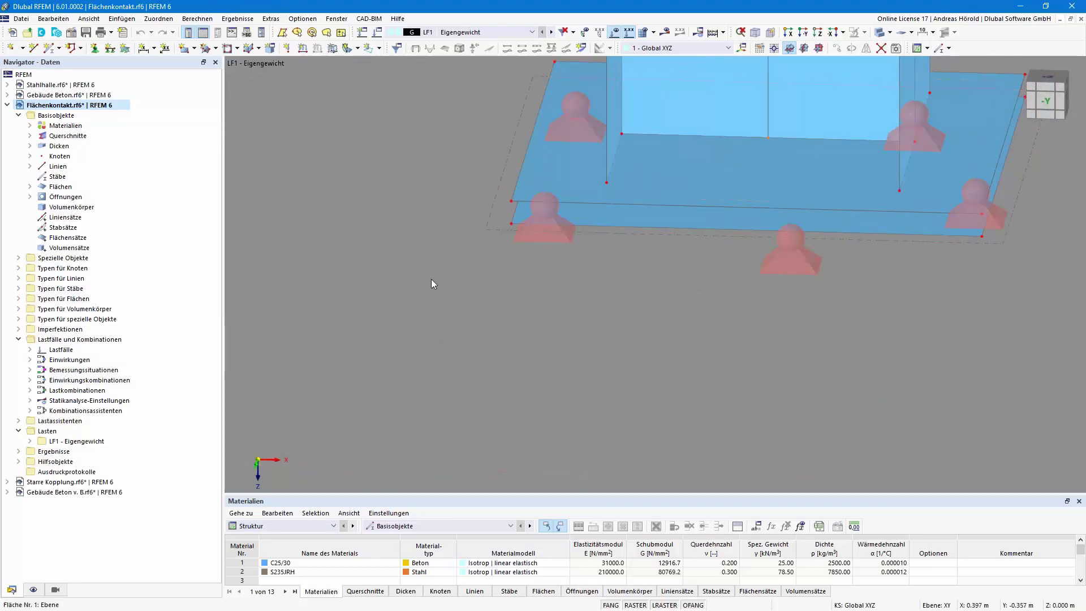
left_click(18, 258)
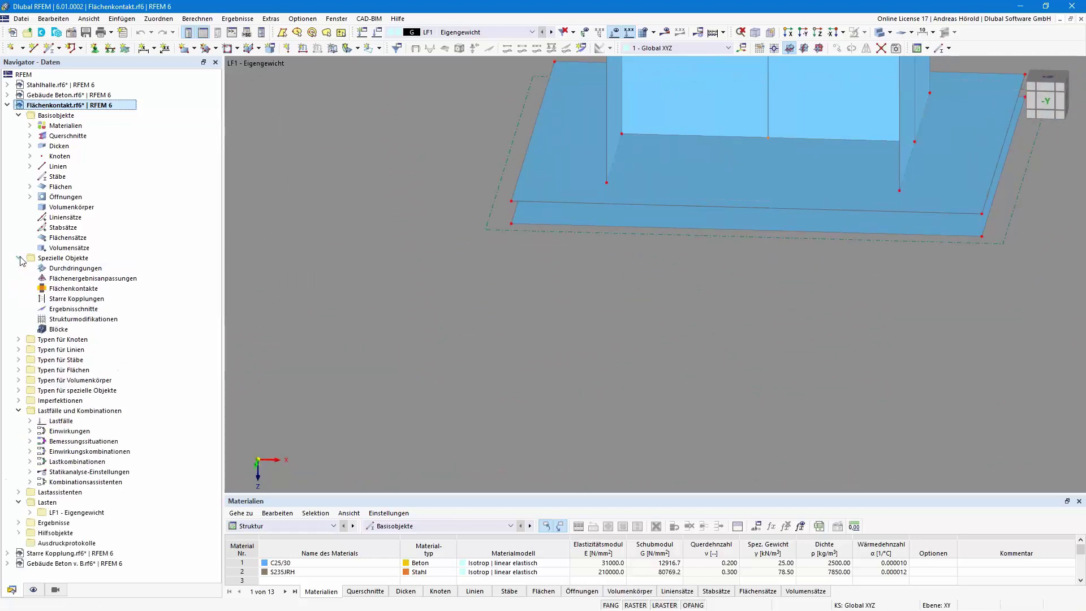
double_click(82, 289)
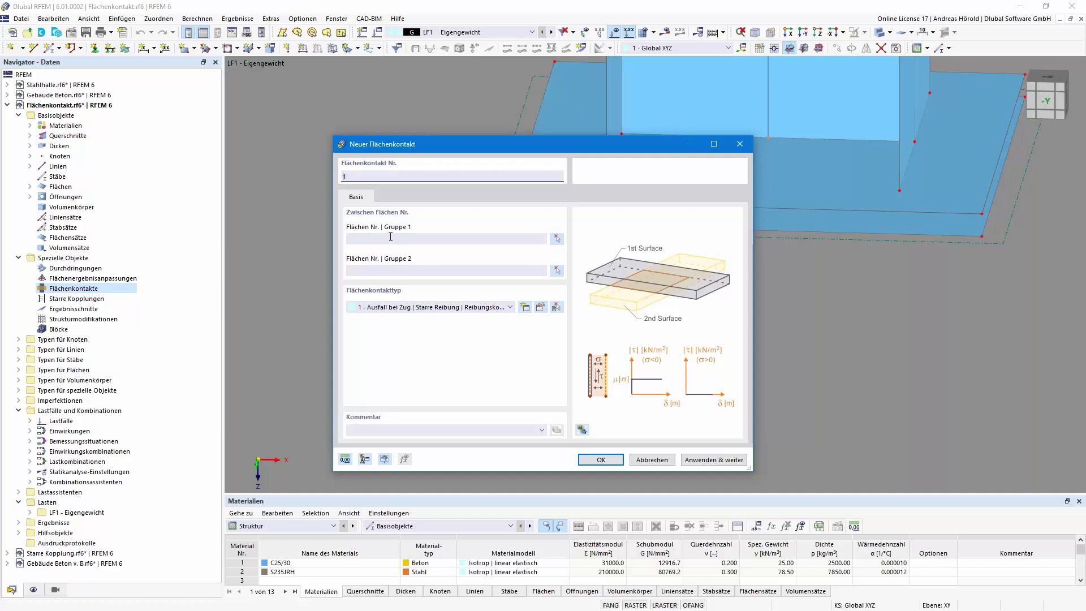
left_click(557, 239)
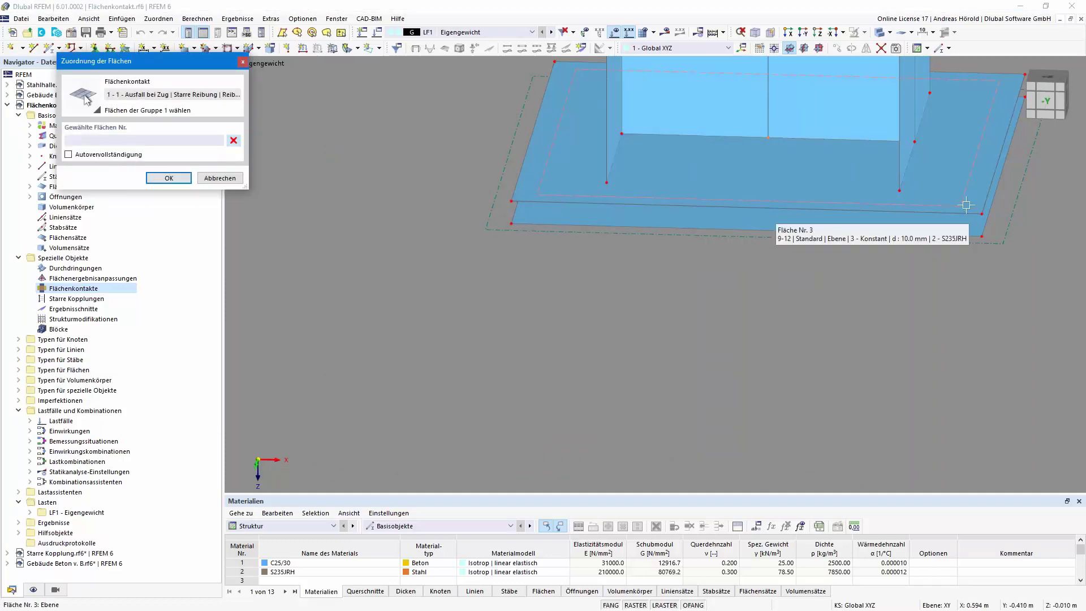
left_click(969, 208)
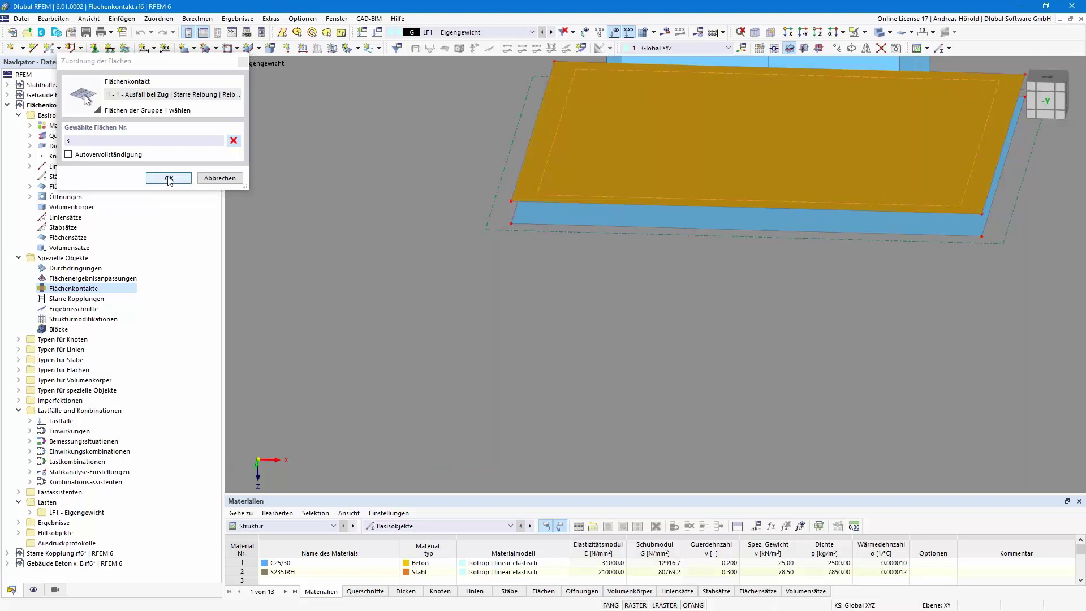
left_click(169, 178)
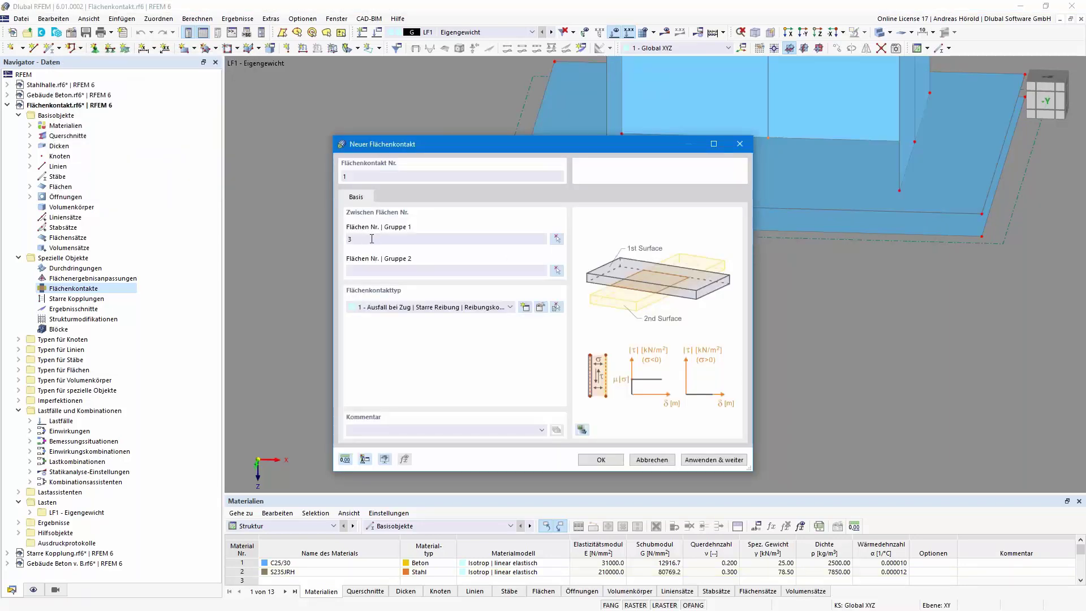
left_click(557, 271)
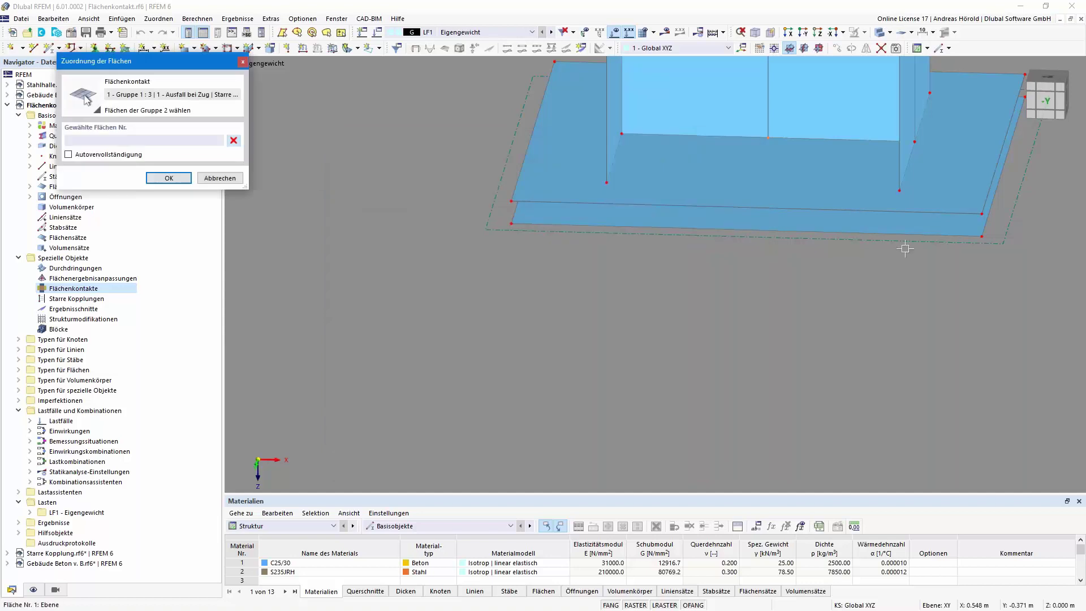
left_click(649, 195)
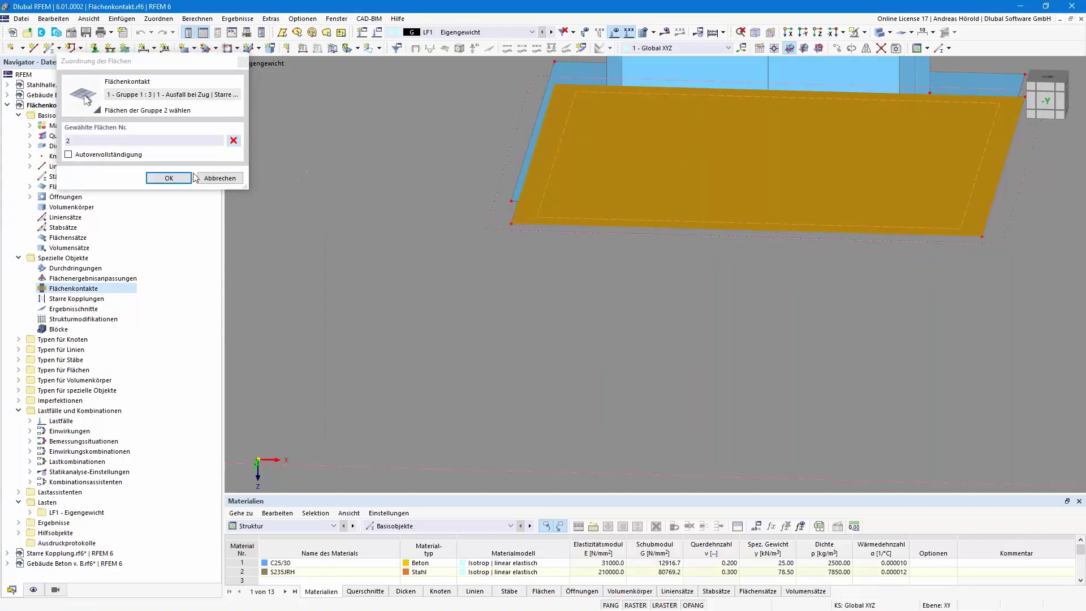
left_click(168, 177)
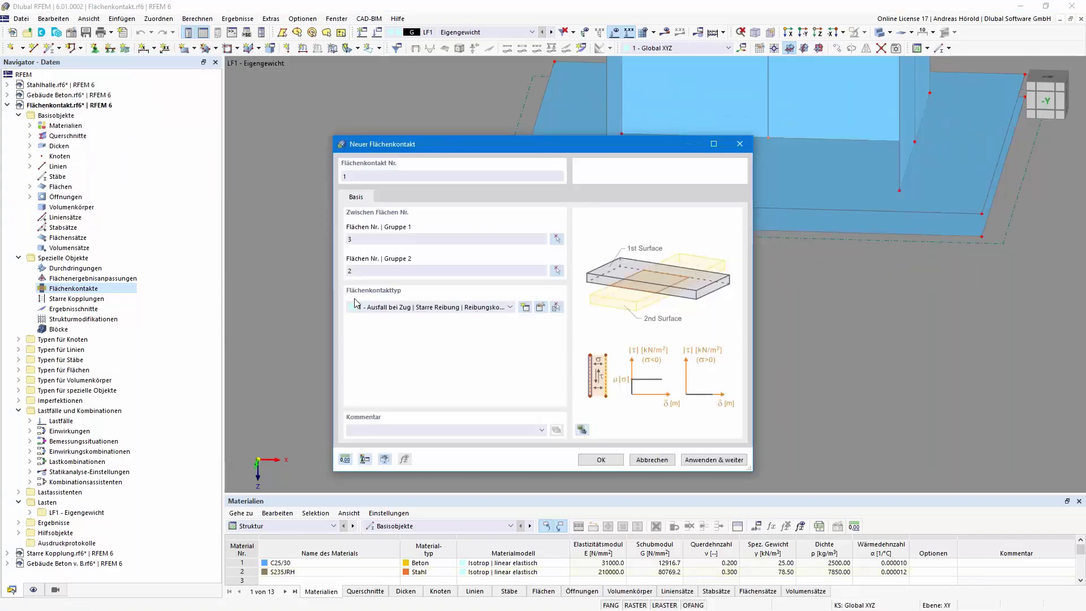
- Review contact type 1 with Ausfall bei Zug, Starre Reibung and its friction coefficient, keep it, and create the surface contact
left_click(540, 309)
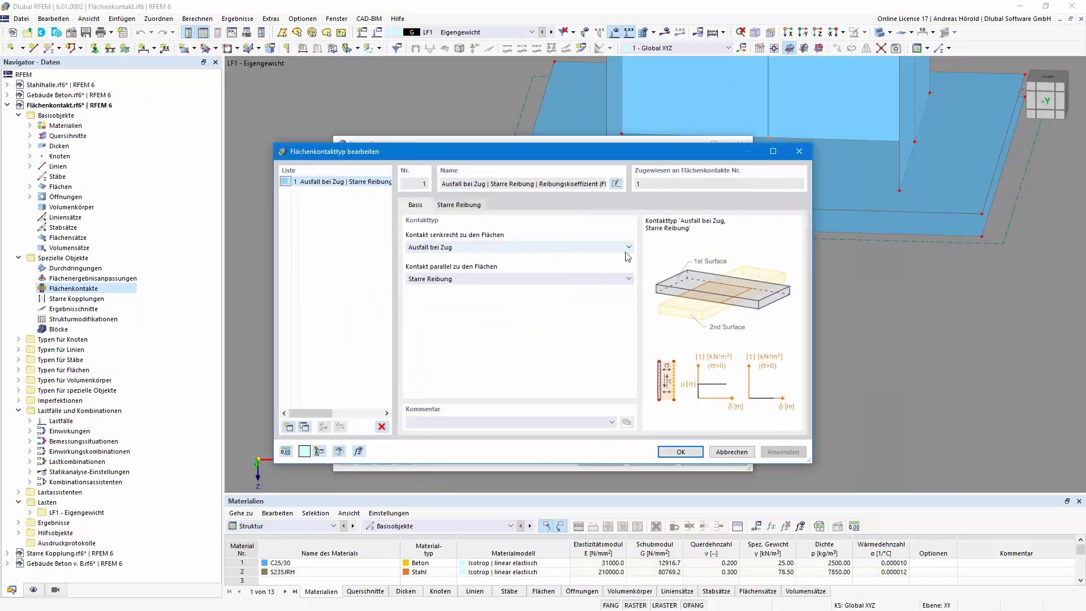
left_click(629, 248)
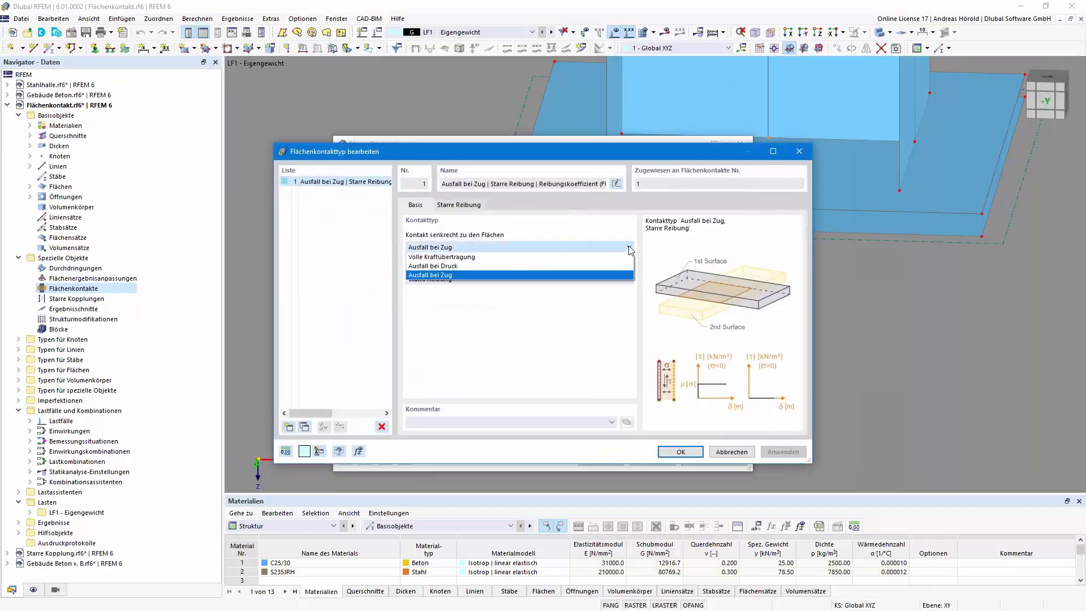
left_click(564, 275)
left_click(543, 280)
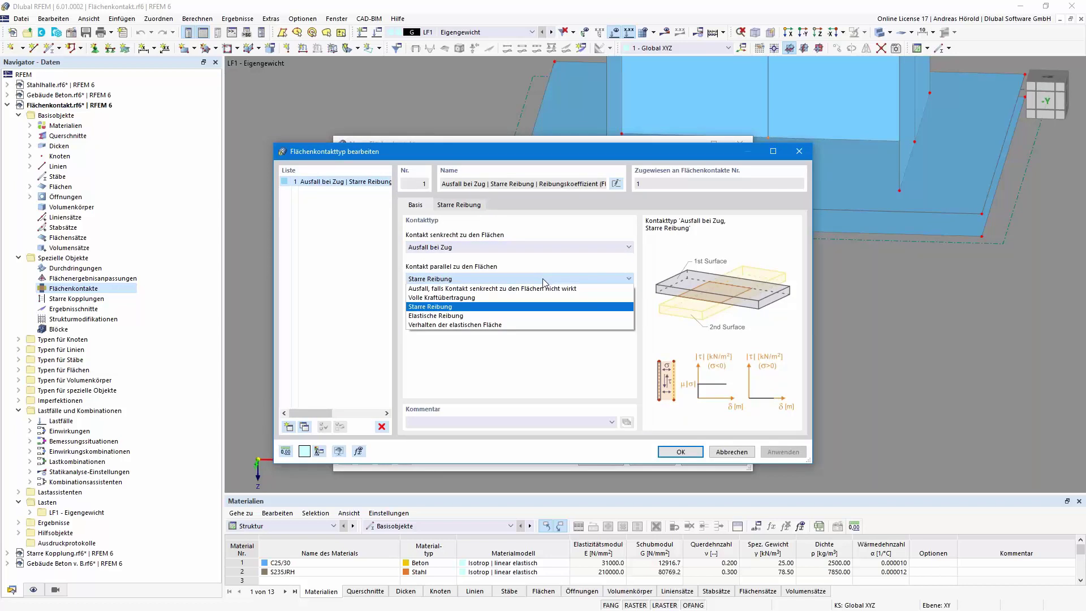
left_click(544, 281)
left_click(462, 207)
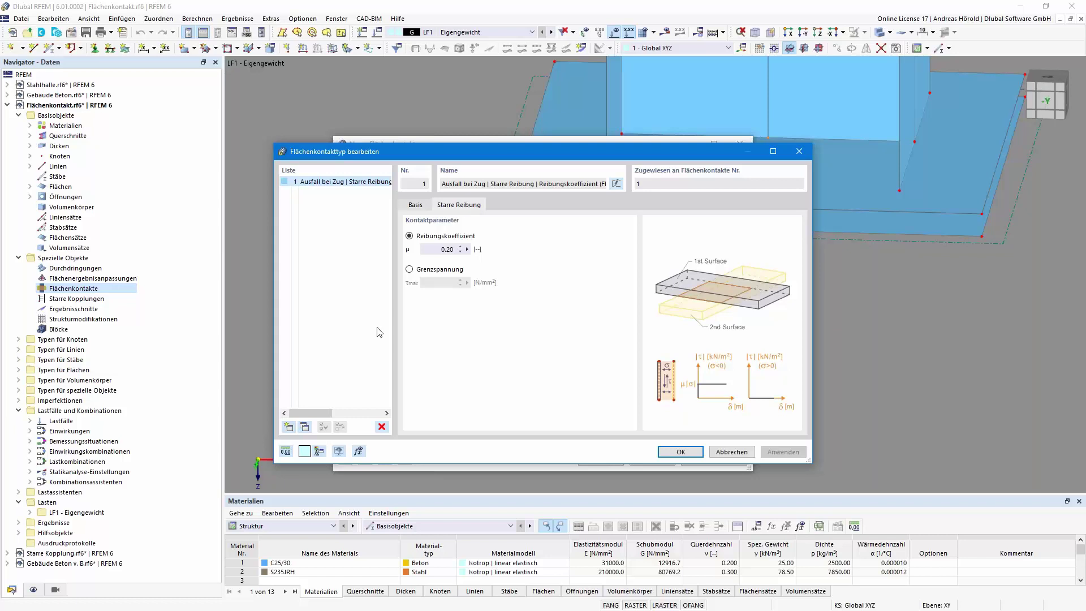
left_click(679, 451)
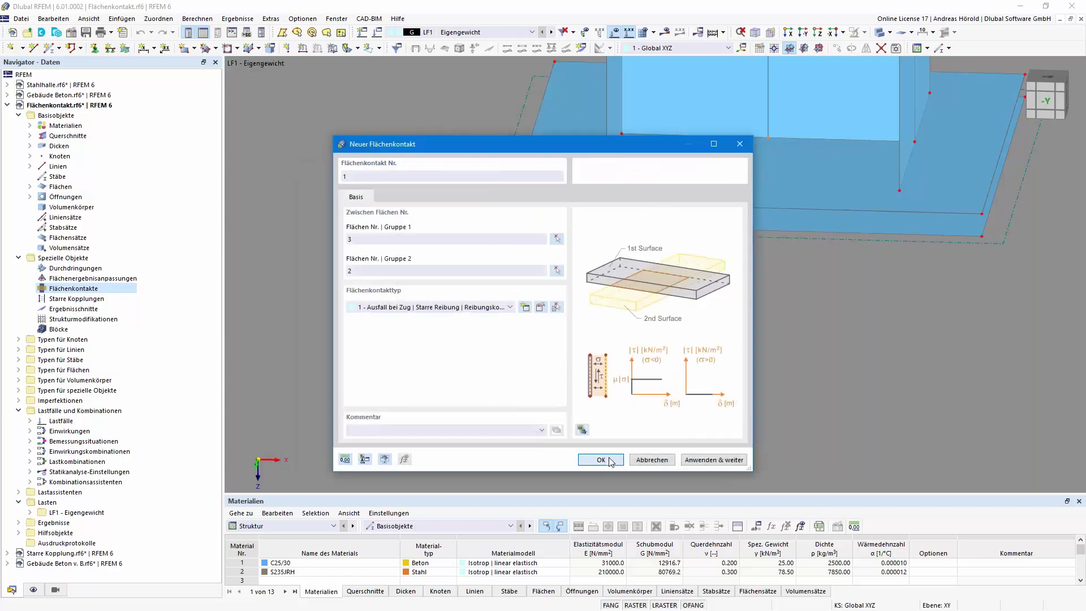
left_click(600, 460)
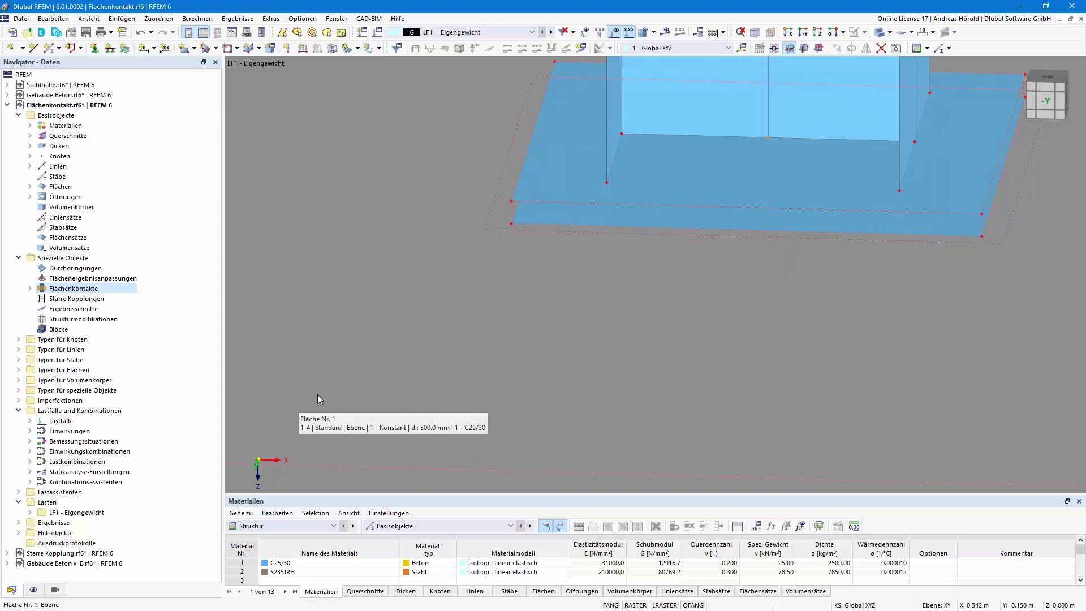
- Apply a nodal load in LF1 with FX 1 kN and FZ 30 kN to node 14 at the column head
scroll(676, 311, "down", 5)
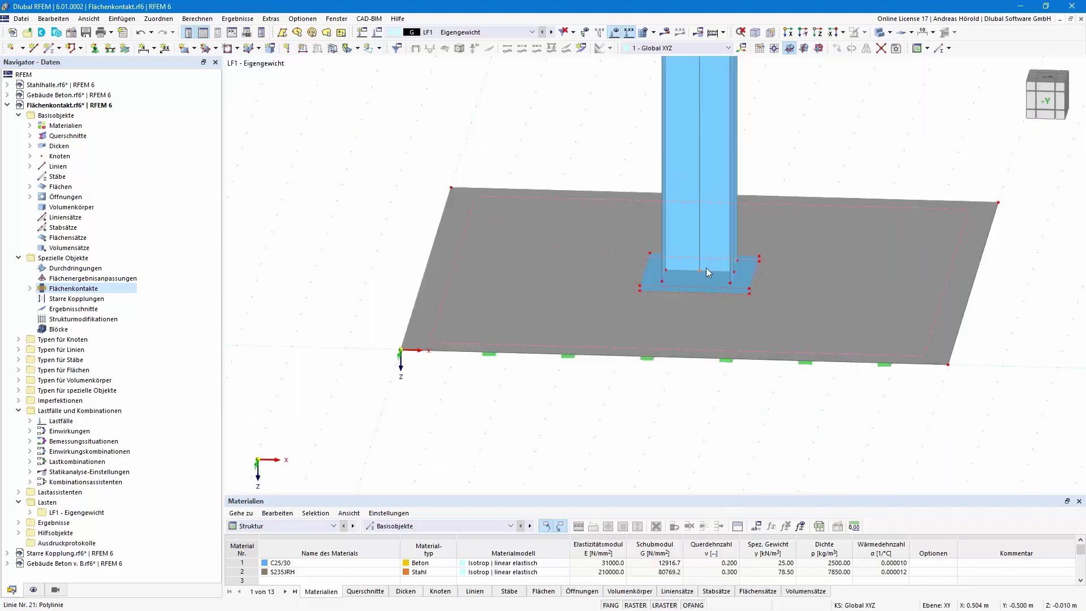
scroll(639, 404, "down", 2)
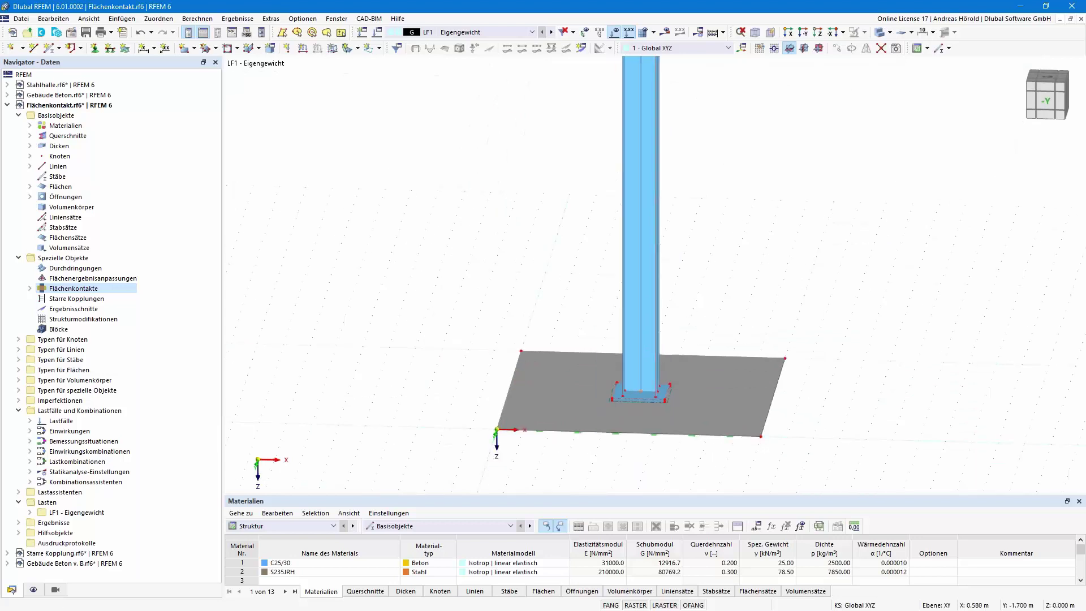
scroll(669, 406, "down", 1)
scroll(670, 407, "down", 2)
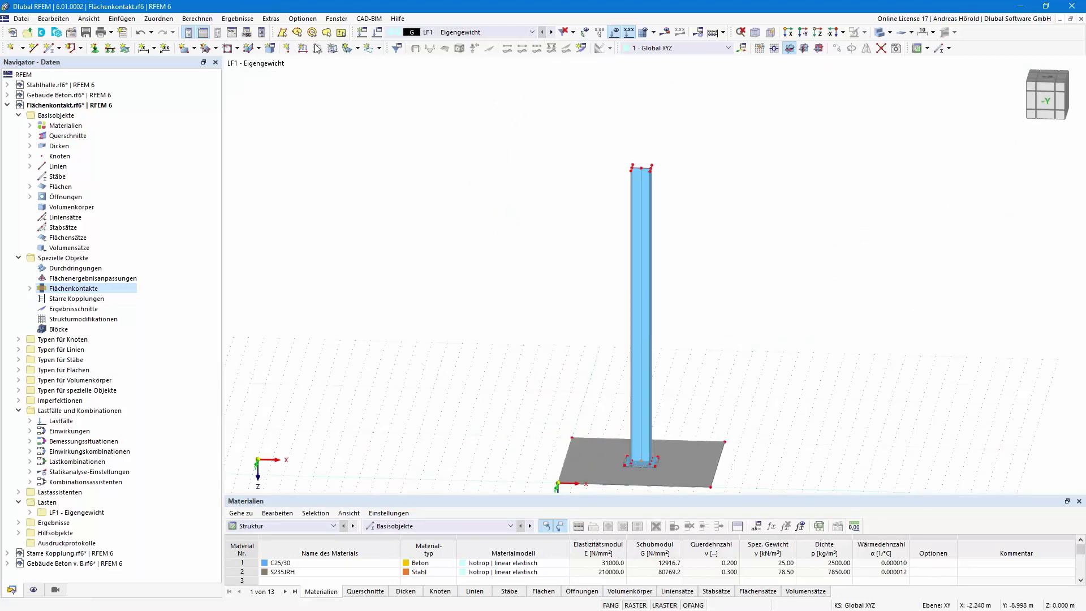
left_click(286, 49)
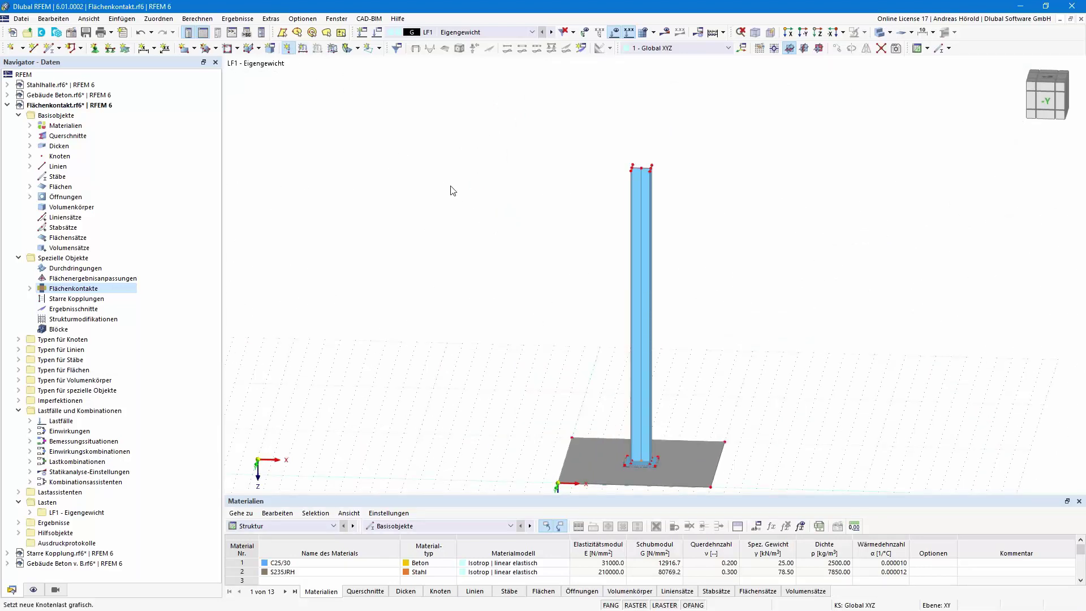
left_click(472, 207)
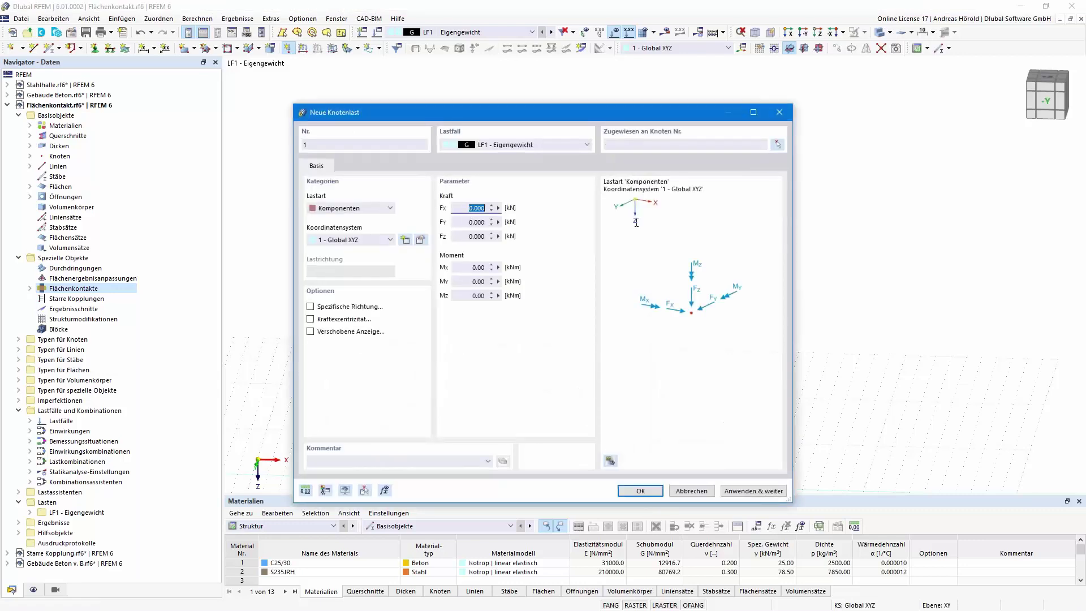
type("1")
left_click(463, 238)
type("30")
left_click(641, 491)
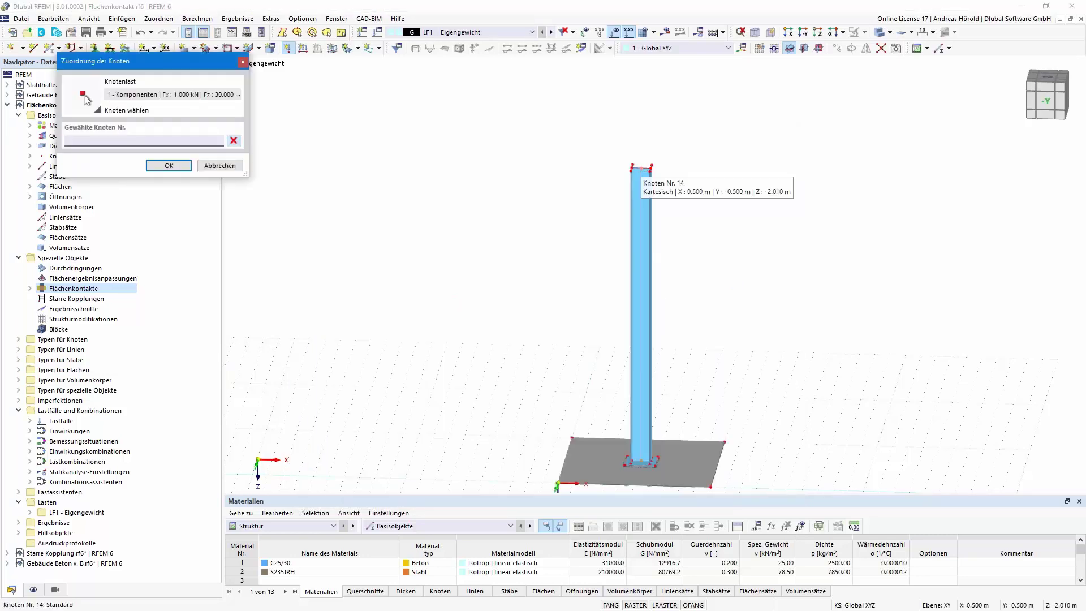
left_click(638, 168)
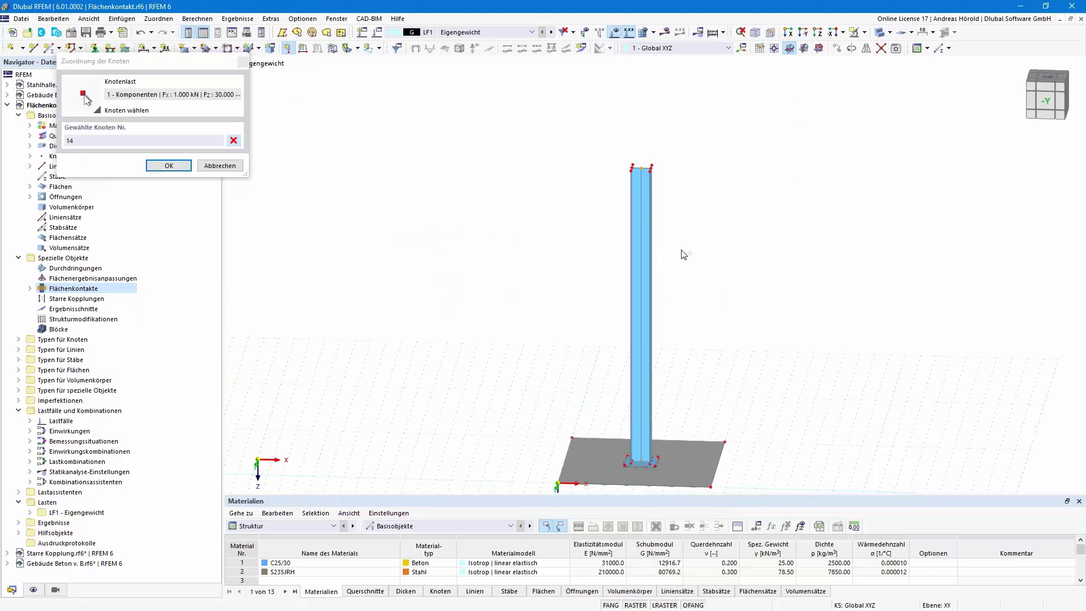
left_click(168, 165)
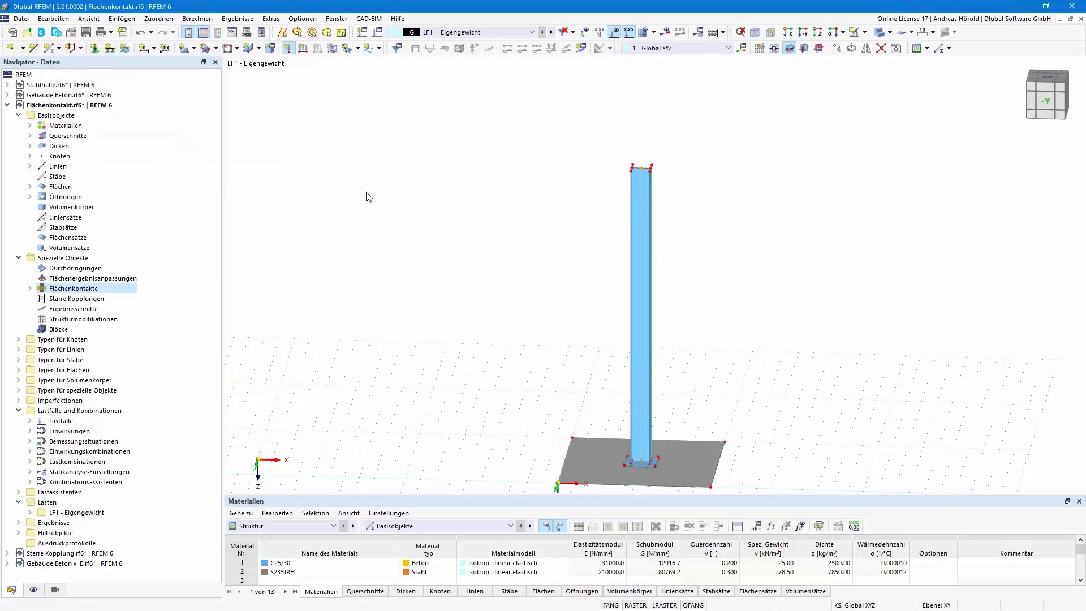
- Calculate load case LF1 - Eigengewicht and display its results on the column and slab
scroll(569, 225, "down", 3)
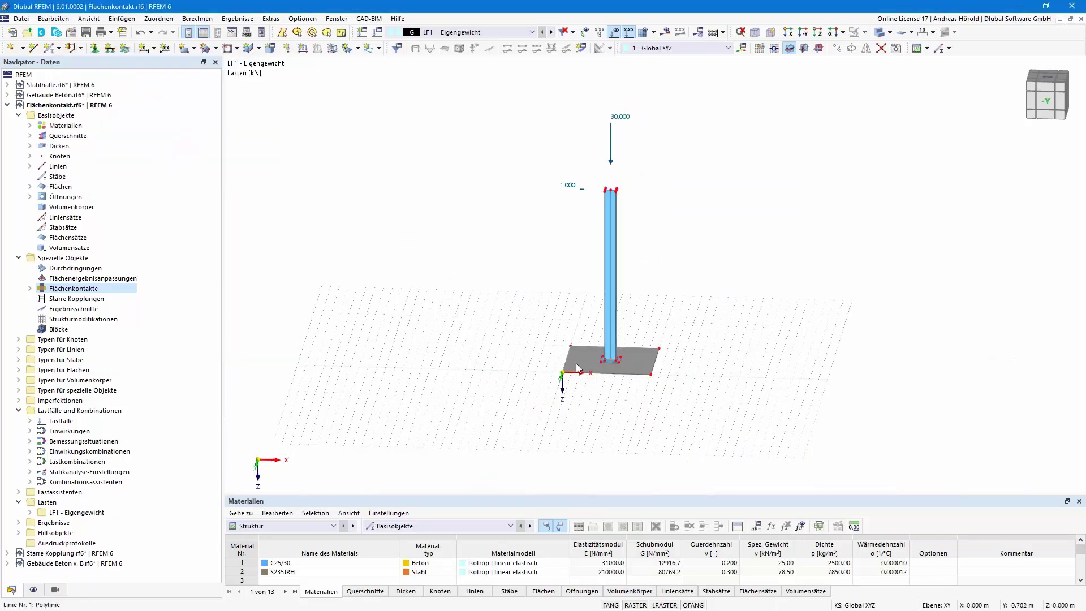
scroll(600, 383, "up", 4)
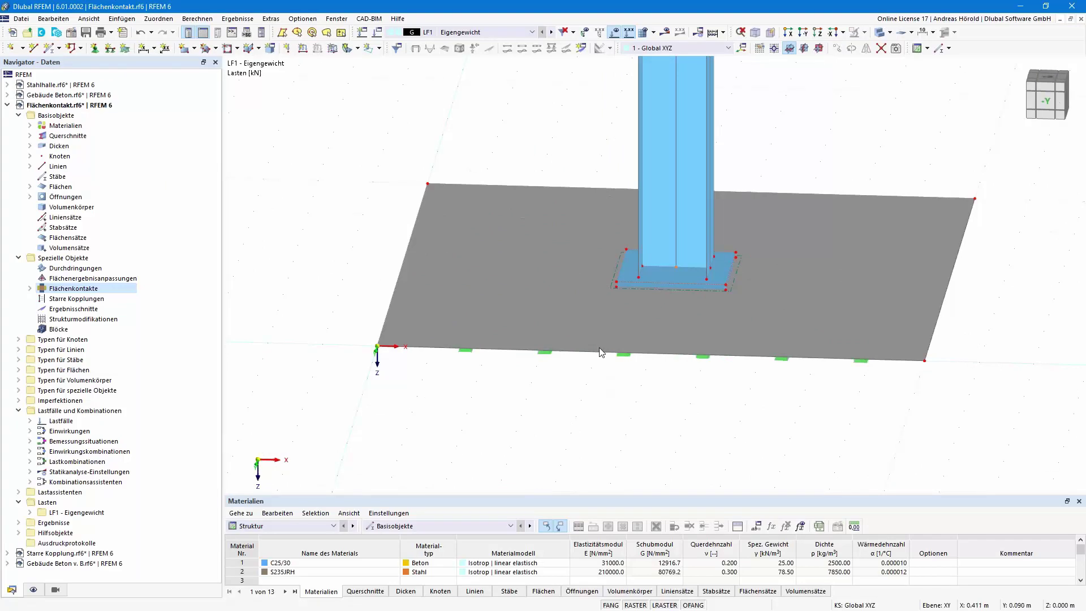
left_click(665, 32)
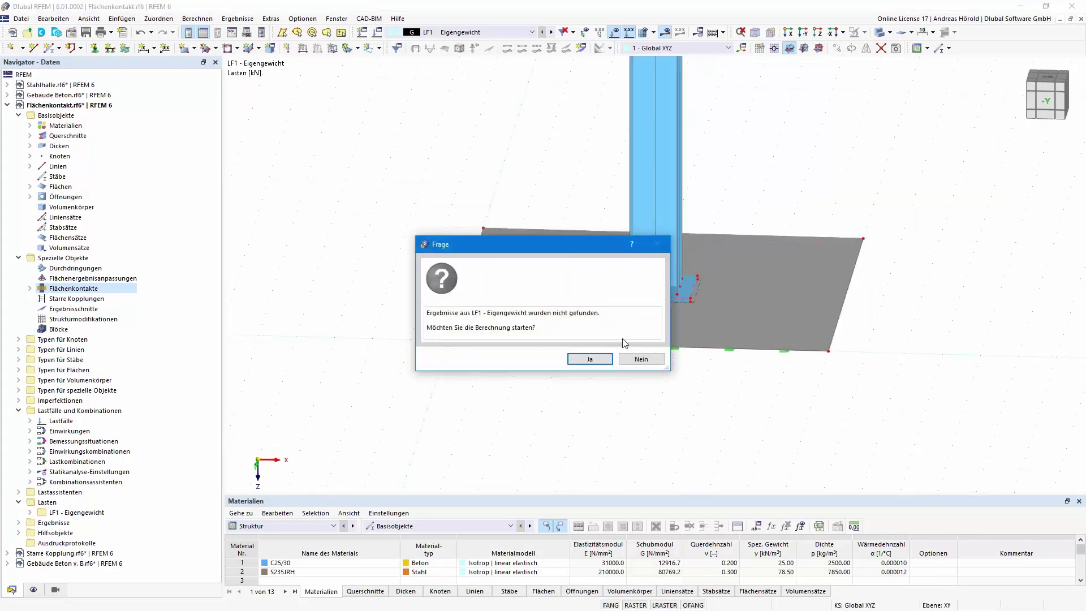
left_click(588, 360)
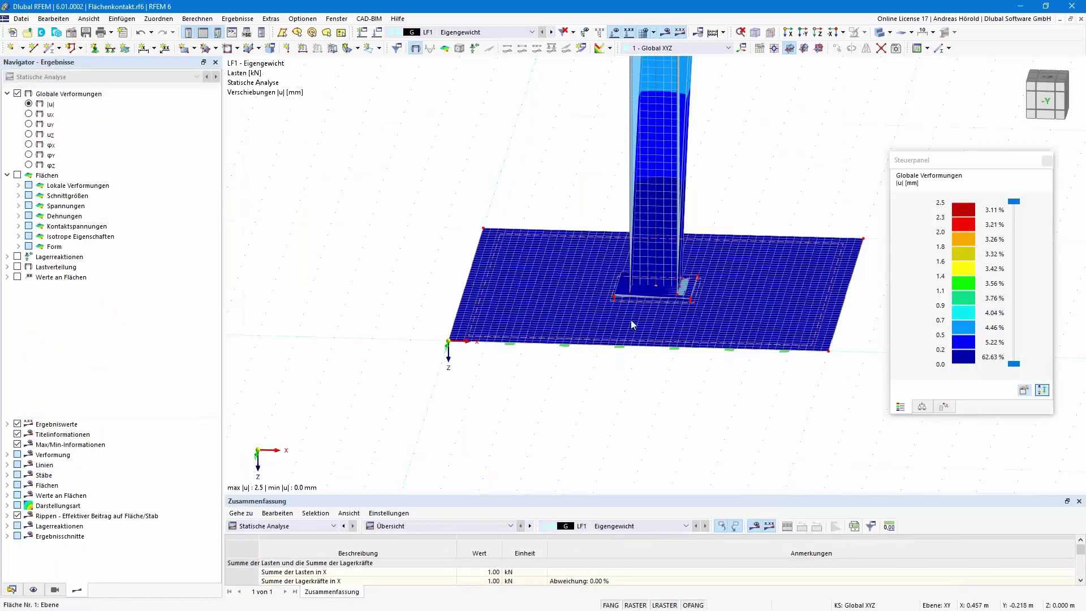
- Examine the deformed column foot and base plate against the slab from the side
scroll(630, 321, "up", 1)
scroll(642, 308, "up", 3)
middle_click_drag(640, 389, 655, 352)
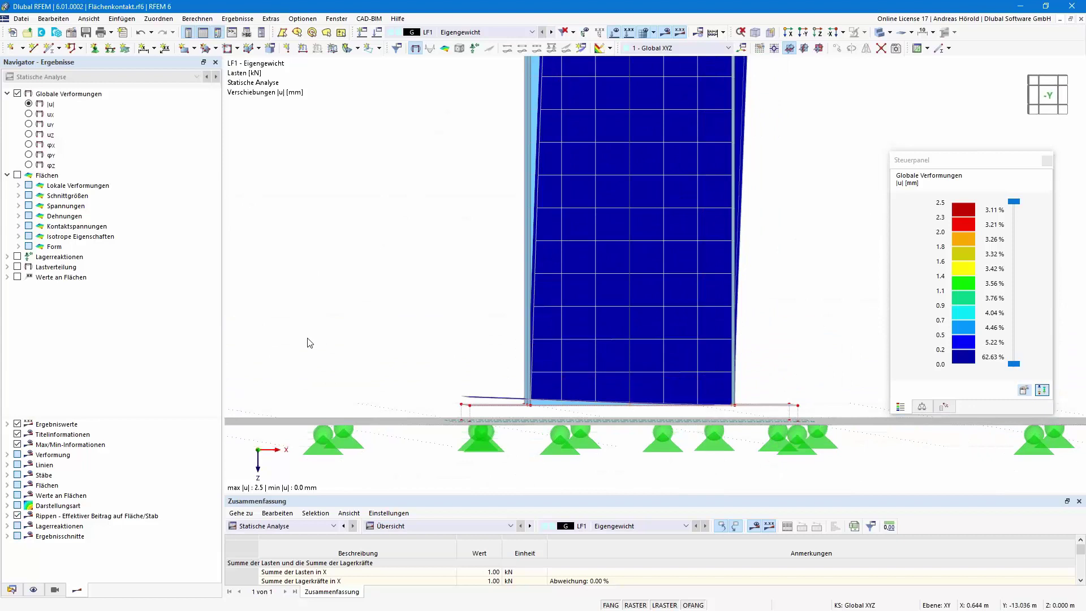
- Switch to the Starre Kopplung model and view the gap between the horizontal plate and the supported end plate
left_click(12, 590)
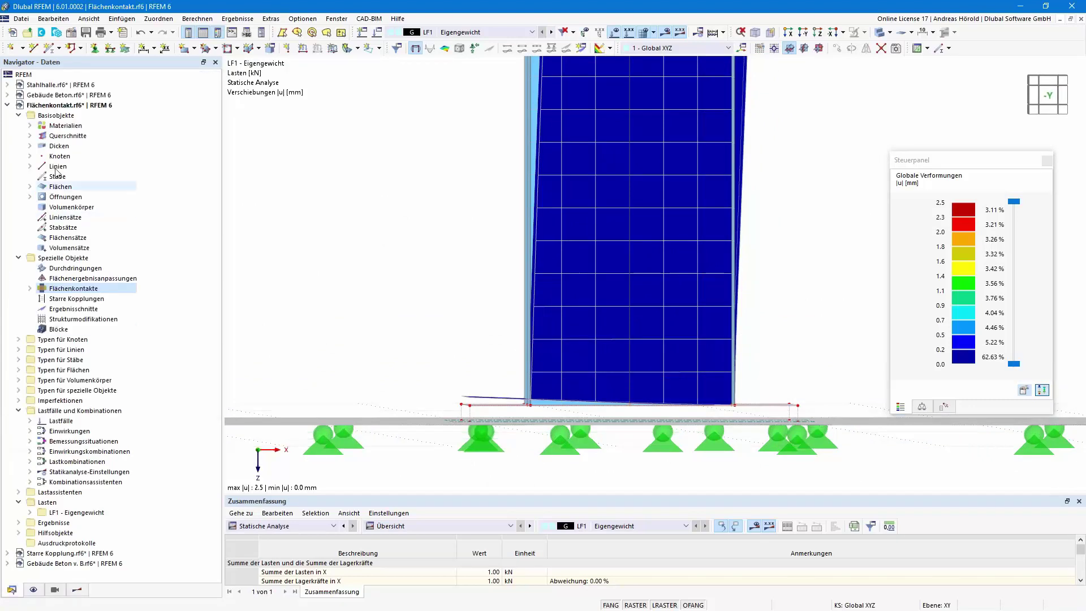
left_click(6, 105)
left_click(43, 115)
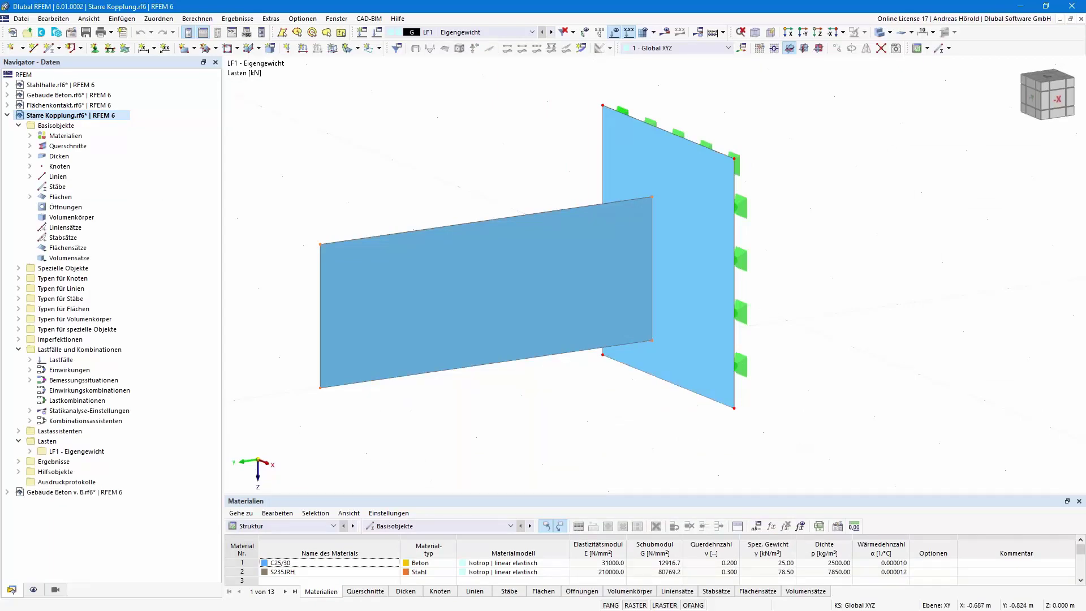
mouse_move(735, 447)
middle_mouse_down("ctrl")
mouse_move(722, 436)
mouse_move(733, 435)
middle_mouse_up("ctrl")
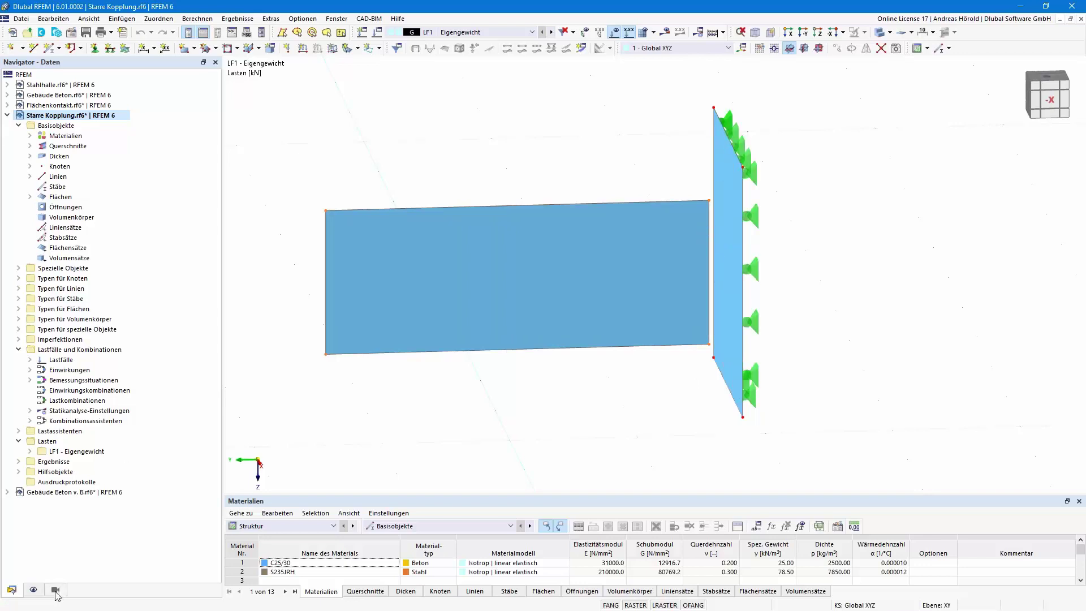
- Set the solid-model rendering of surfaces to Gefüllt einschl. Dicke so both plates show their thickness
left_click(36, 590)
left_click(33, 590)
scroll(107, 323, "down", 15)
left_click(16, 591)
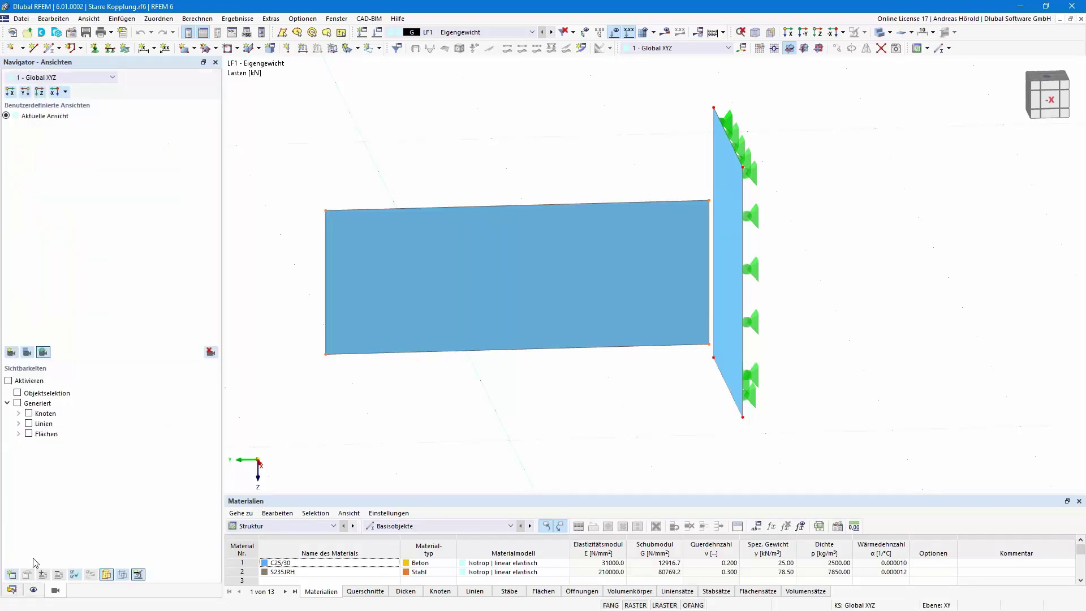
left_click(33, 591)
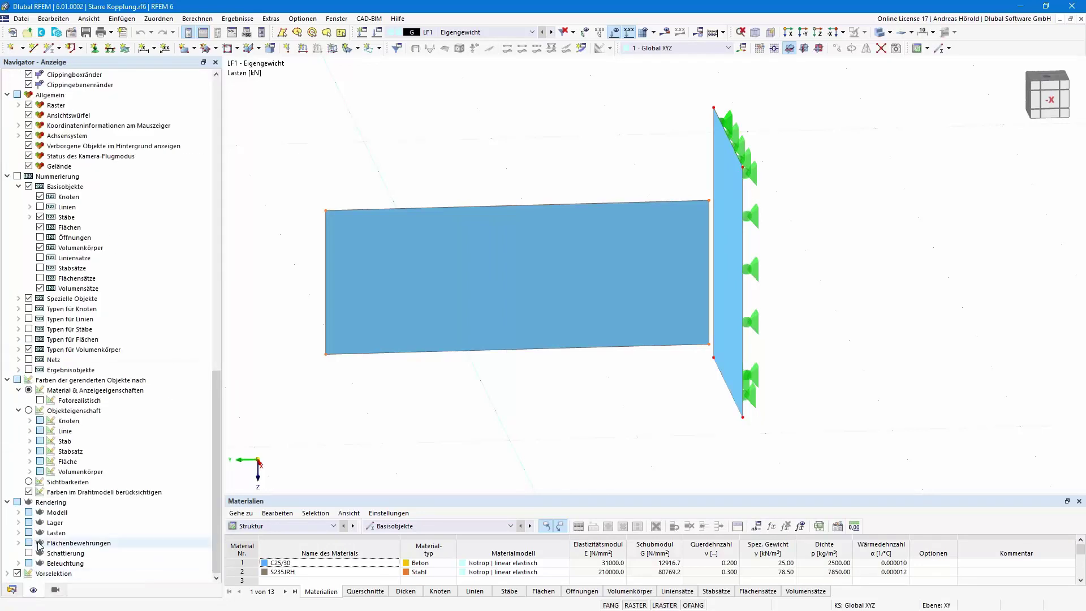
left_click(18, 512)
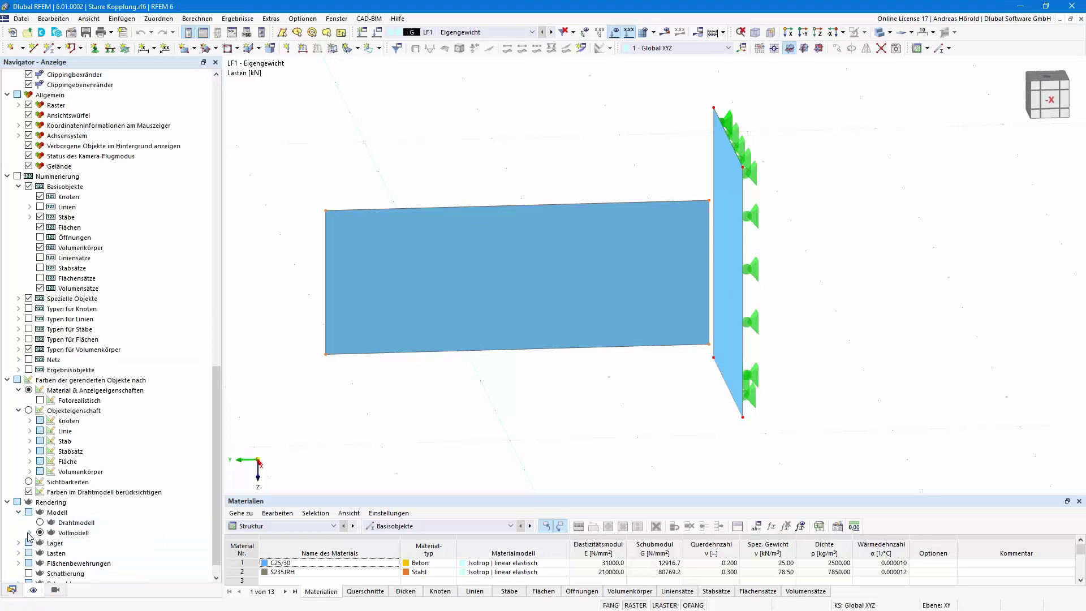
left_click(29, 532)
scroll(31, 534, "down", 2)
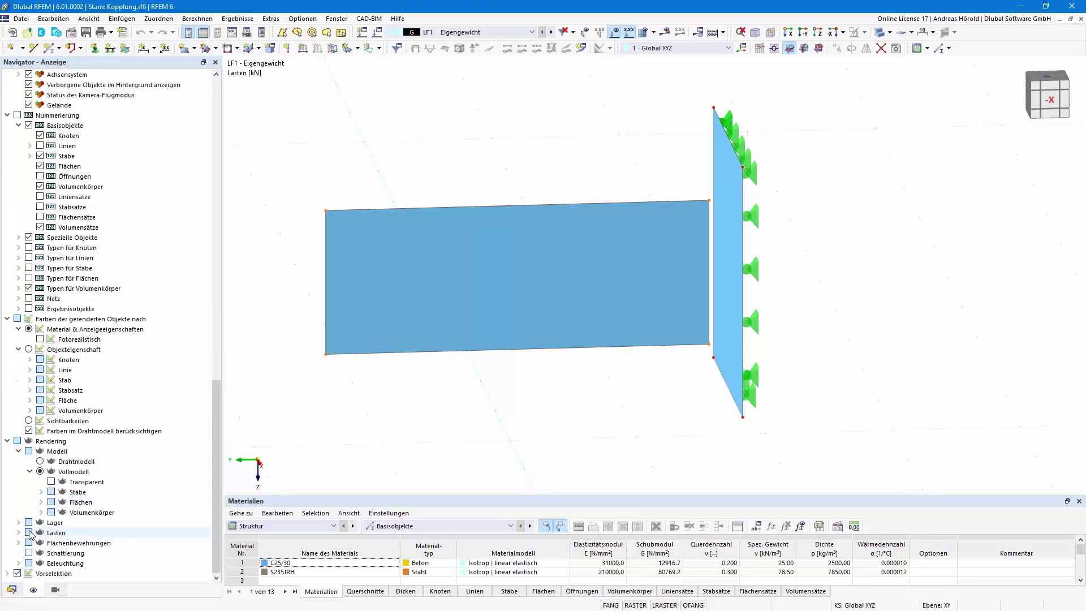
left_click(41, 502)
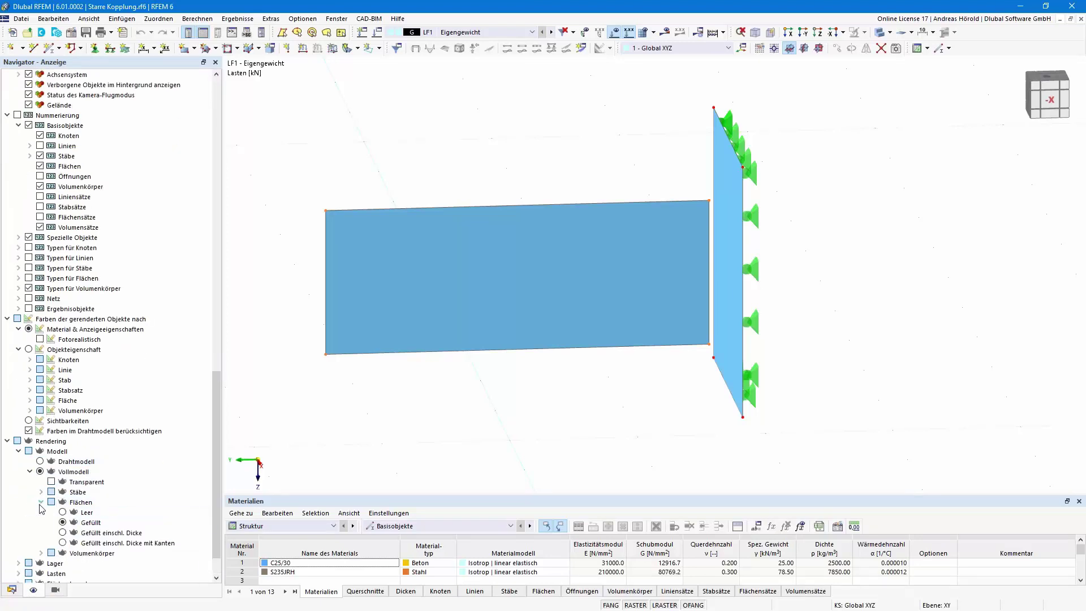
left_click(63, 533)
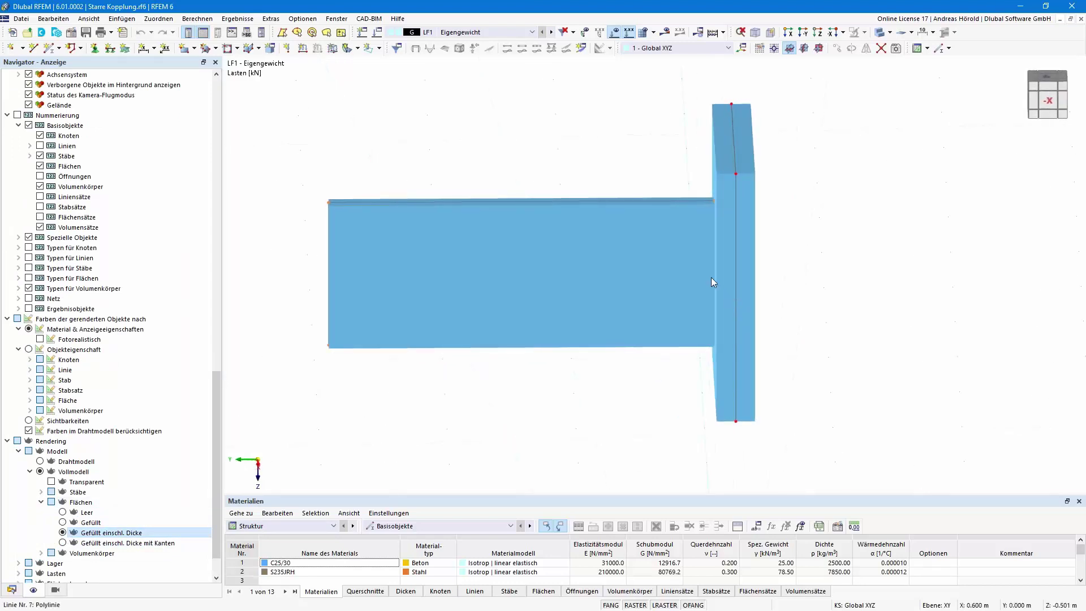
- Inspect the joint between the two thick plates and set the surface rendering back to Gefüllt
middle_click_drag(790, 390, 823, 415, "ctrl")
scroll(822, 415, "up", 1)
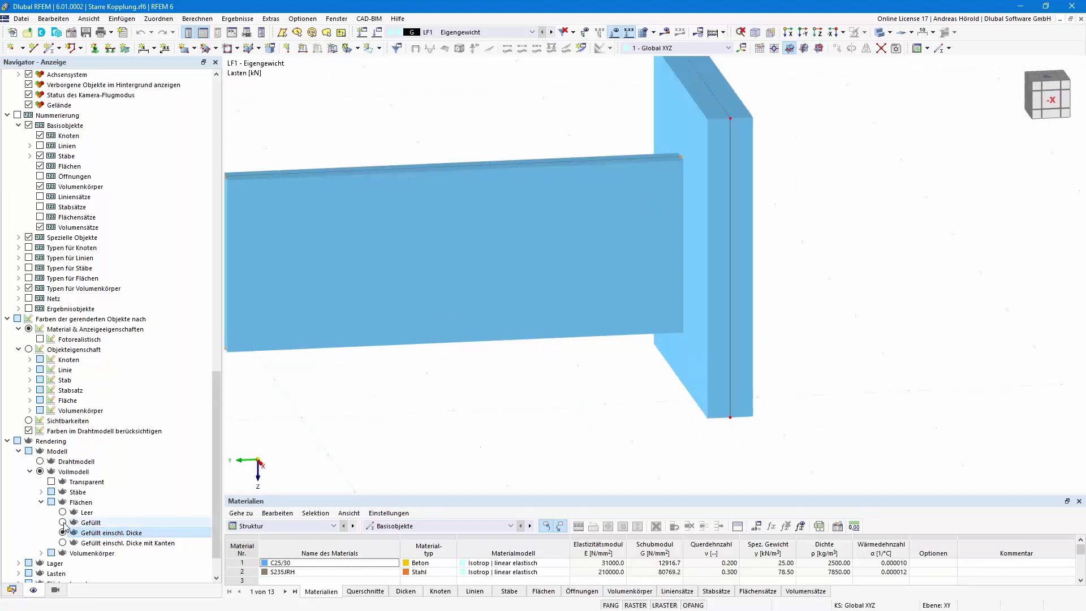
left_click(63, 522)
scroll(613, 411, "down", 2)
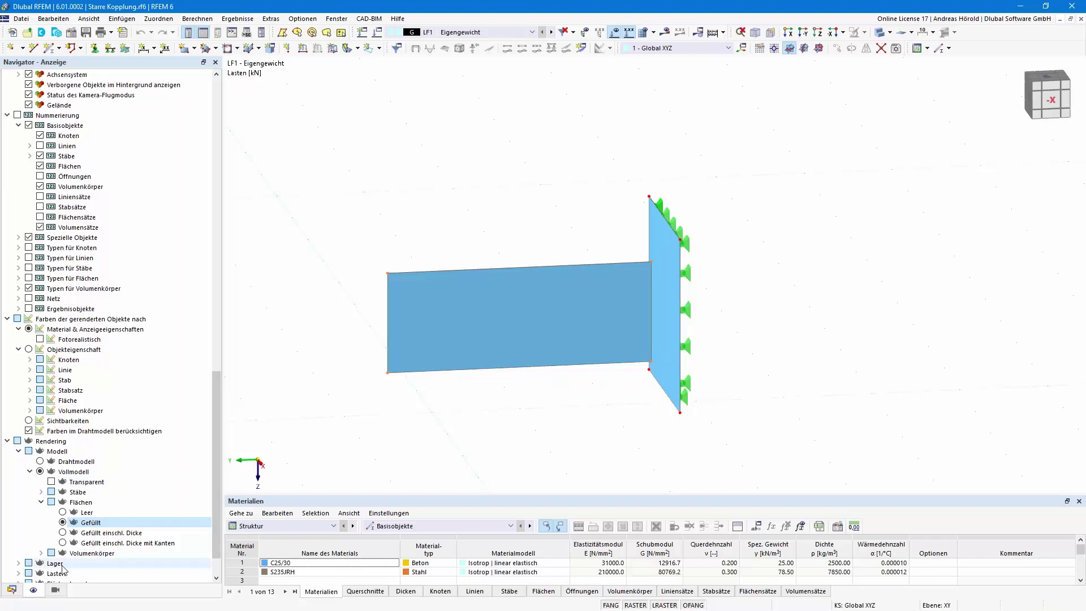
- Start a new rigid coupling, compare the Linie zu Fläche and Ebene types, and set the type to Linie zu Fläche
left_click(12, 589)
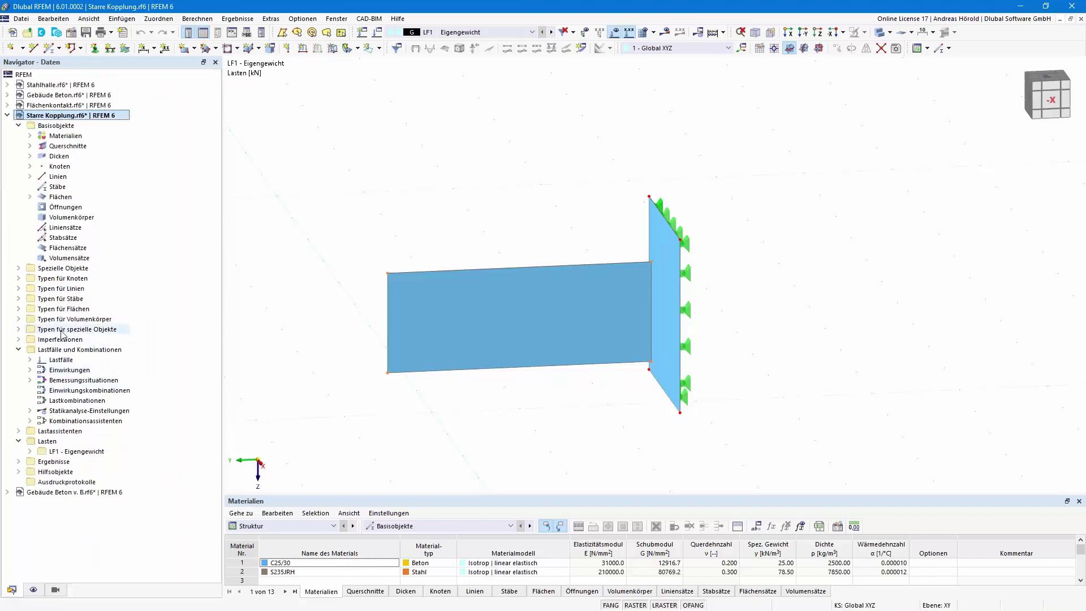
left_click(19, 268)
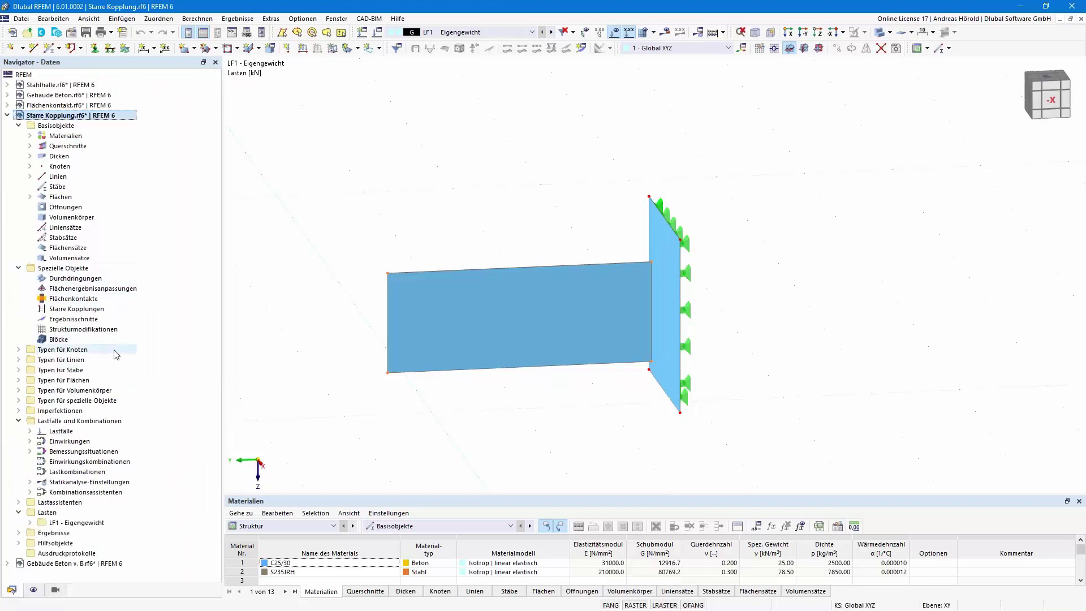
left_click(81, 310)
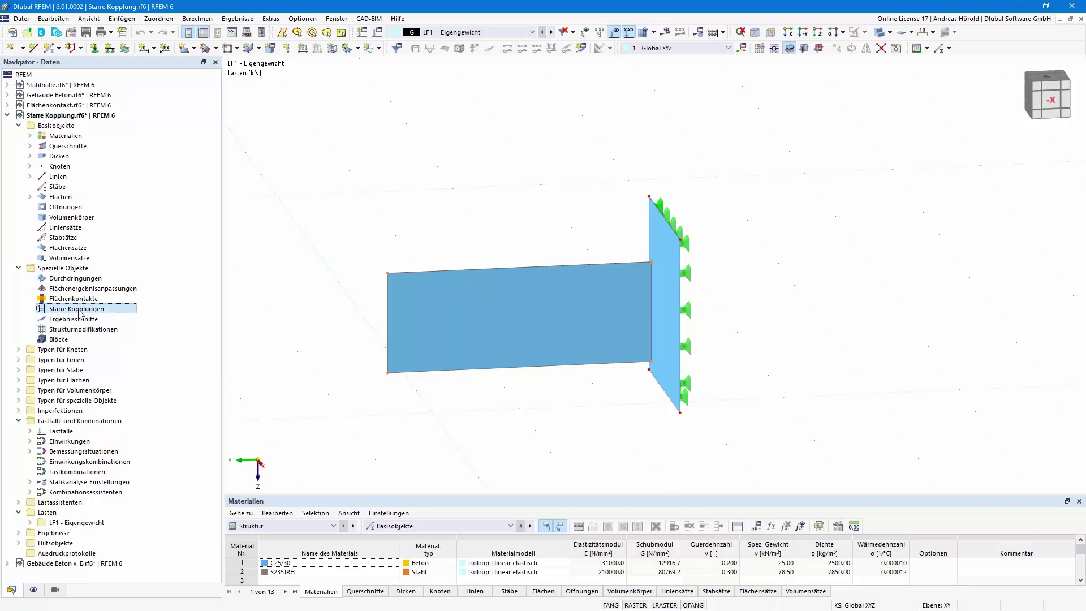
double_click(82, 309)
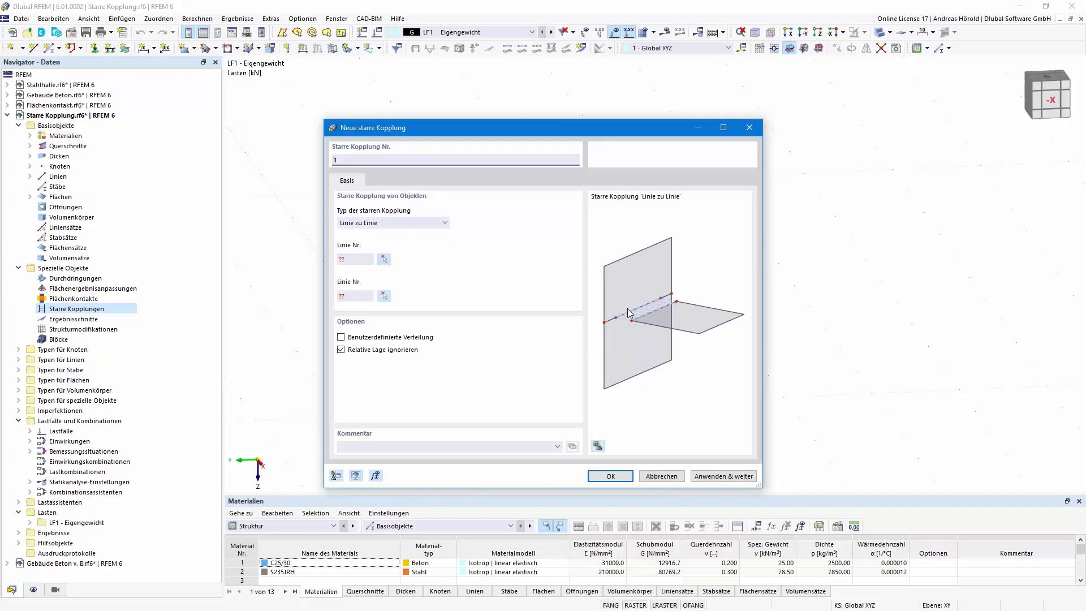
left_click(382, 223)
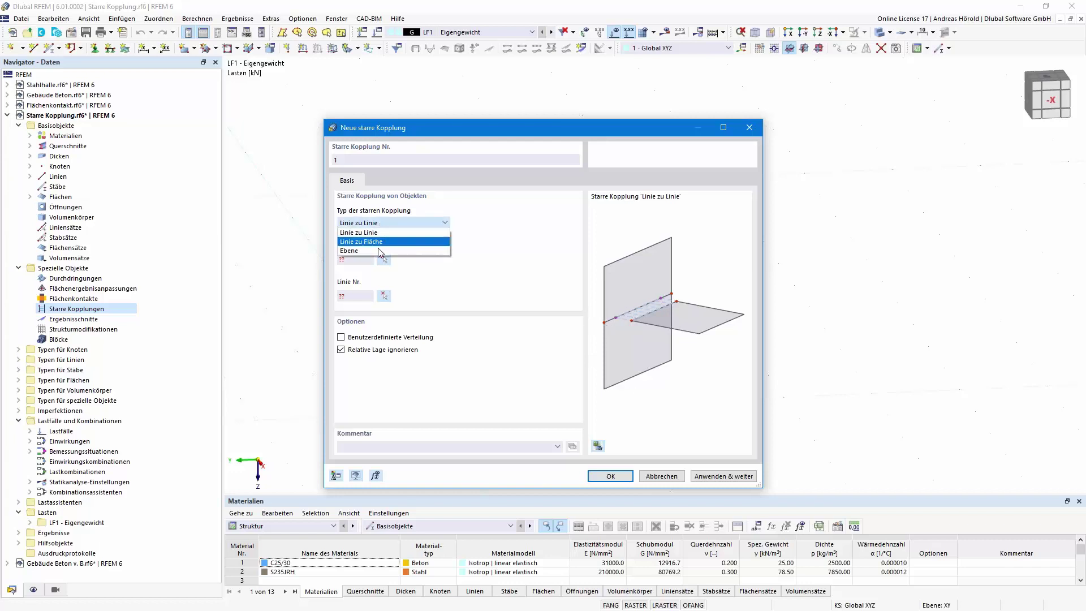
left_click(381, 242)
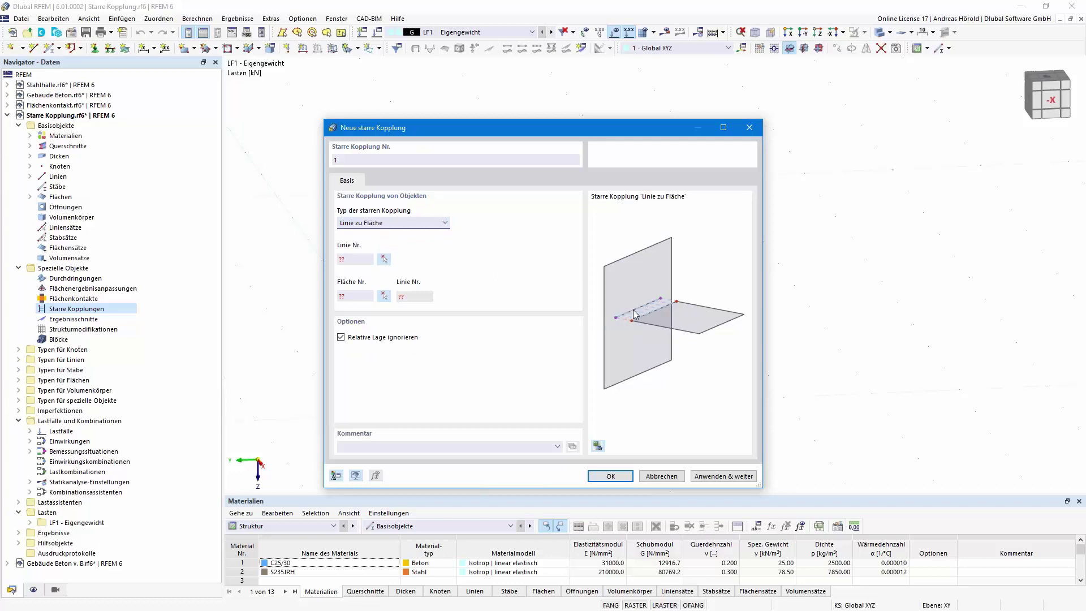
left_click(446, 224)
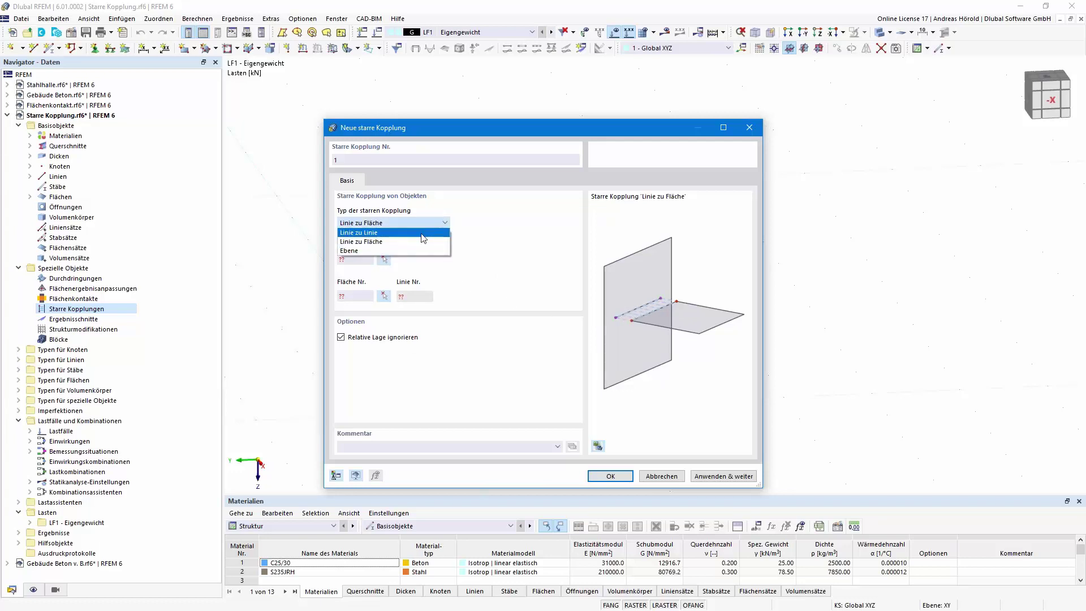
left_click(404, 252)
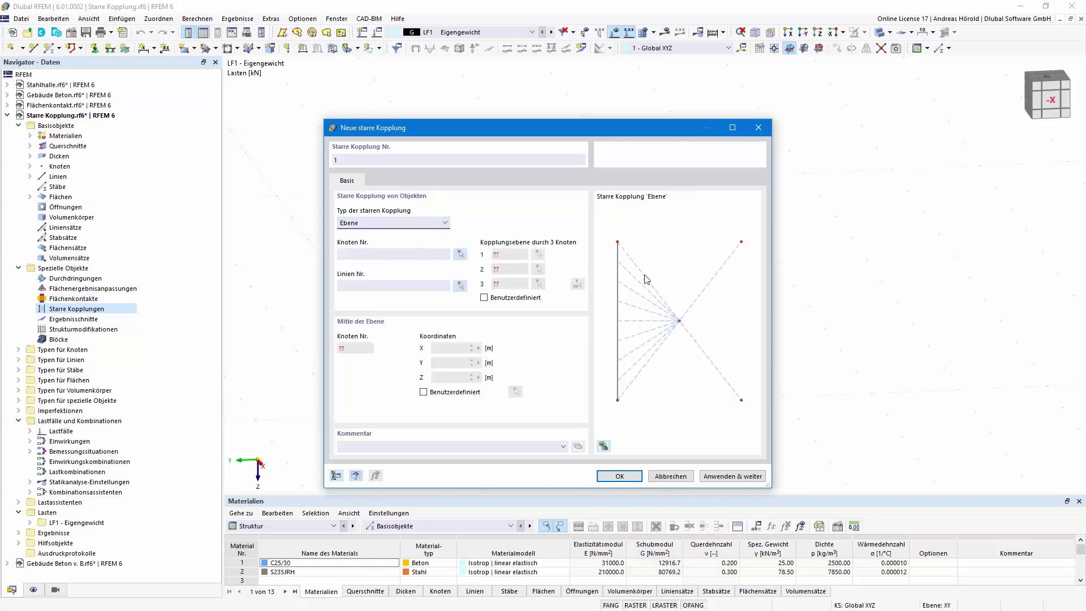
left_click(389, 225)
left_click(378, 244)
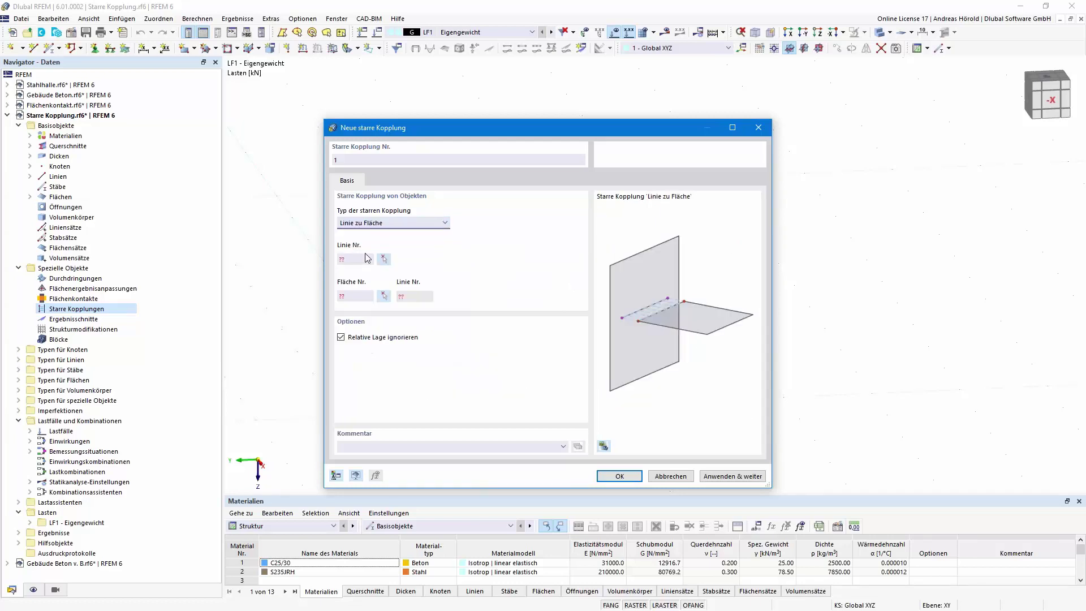
- Assign line 9 at the horizontal plate's end and surface 2 of the end plate, and create the rigid coupling
left_click(383, 259)
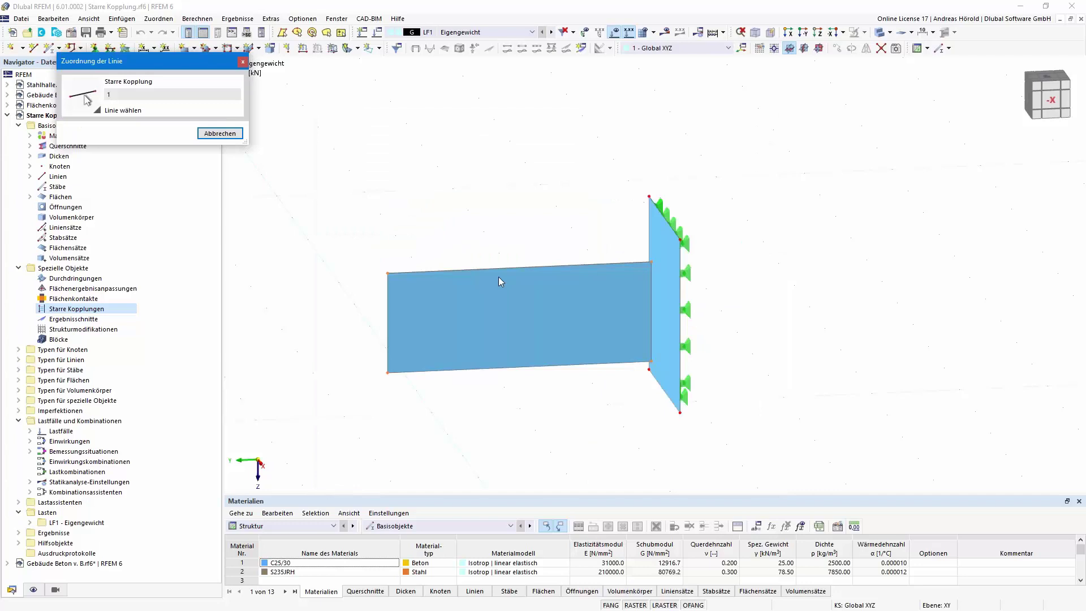
left_click(652, 308)
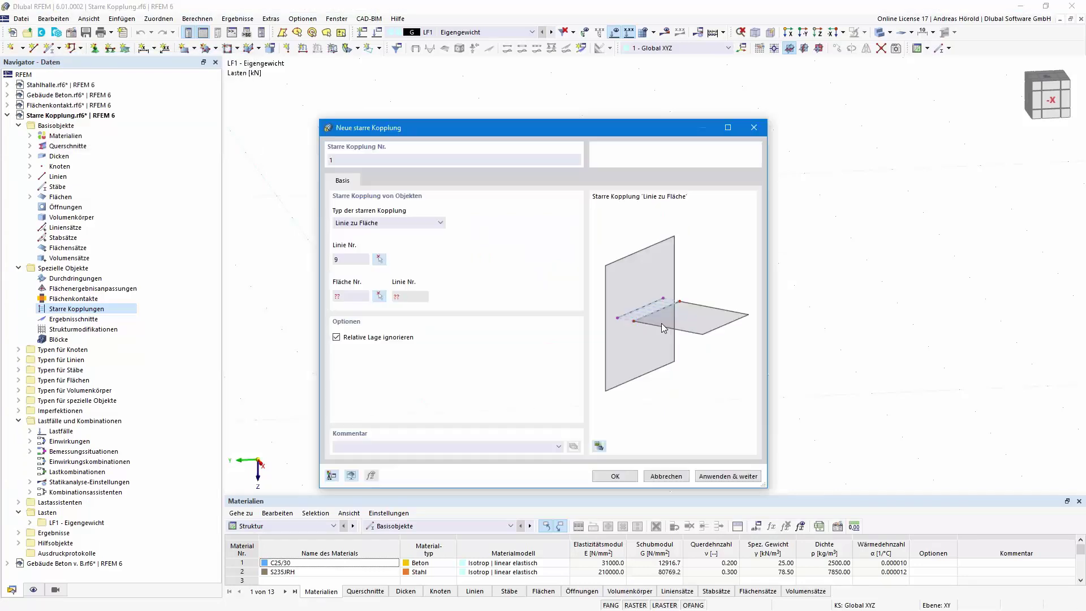
left_click(378, 296)
scroll(674, 298, "up", 5)
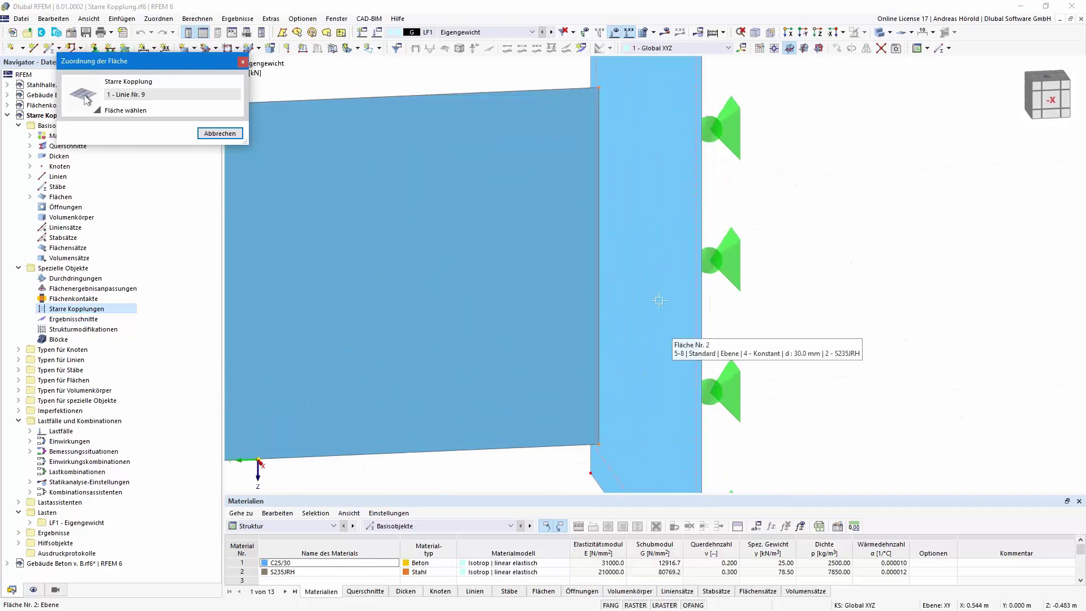
left_click(674, 298)
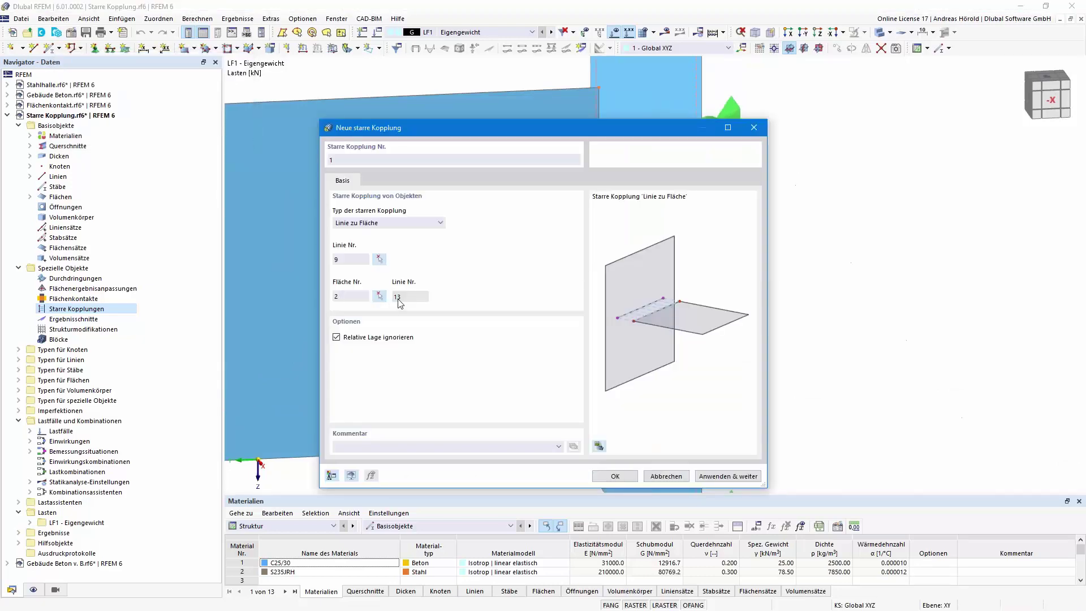
left_click(611, 476)
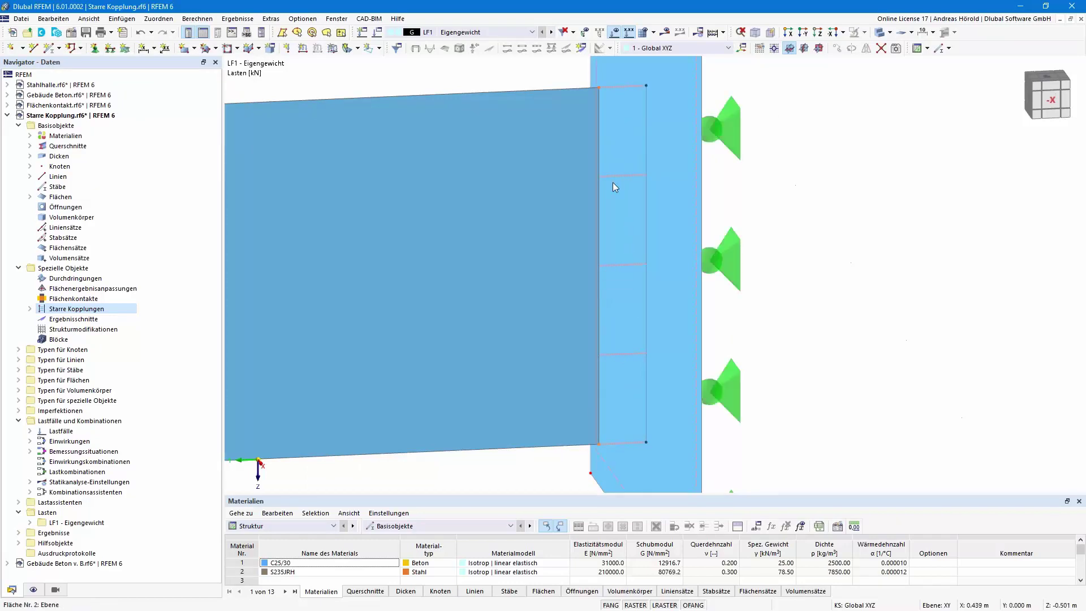
- Calculate load case LF1 - Eigengewicht and examine the global deformations of the coupled plates
scroll(600, 268, "down", 5)
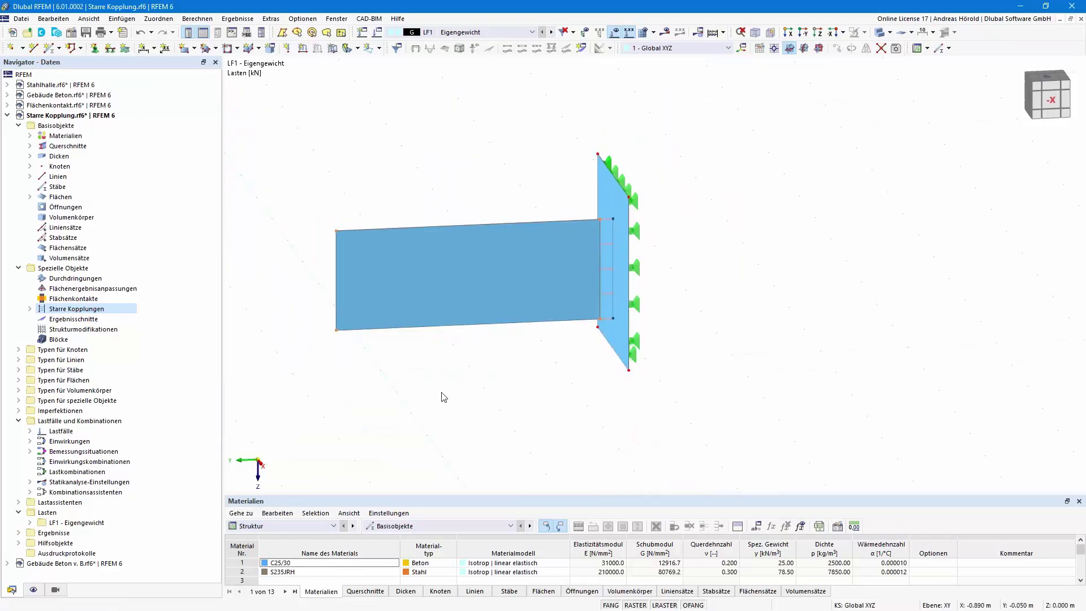
scroll(443, 397, "down", 3)
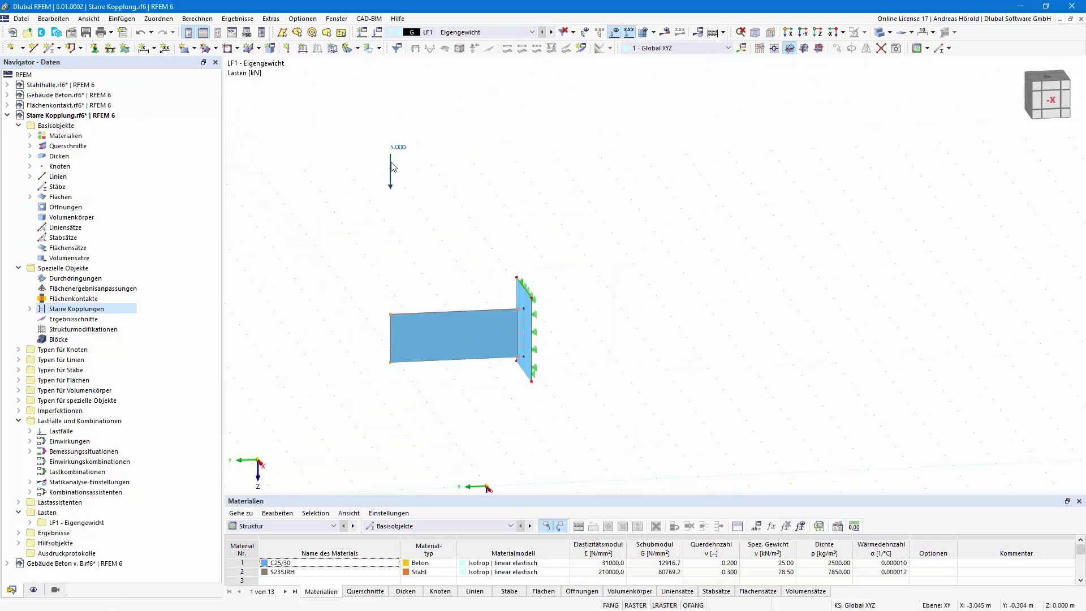
left_click(666, 36)
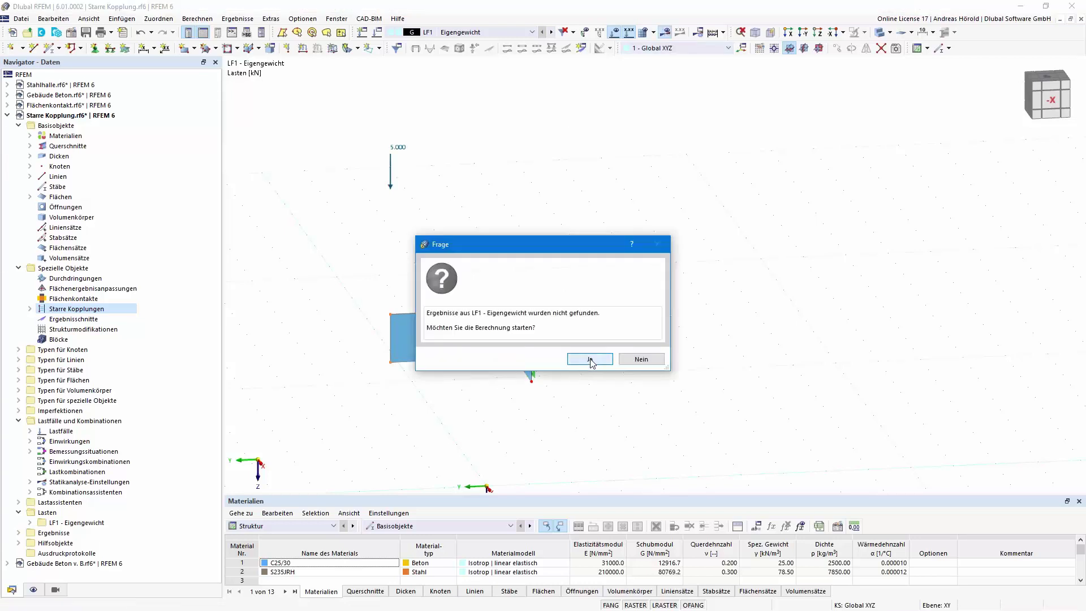
left_click(591, 359)
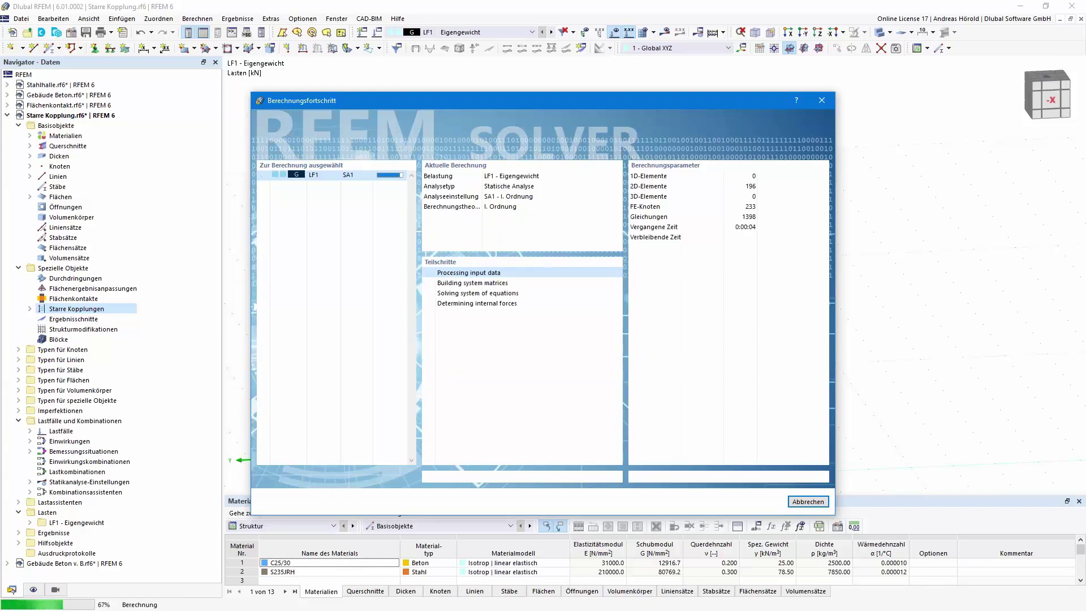
scroll(453, 392, "up", 5)
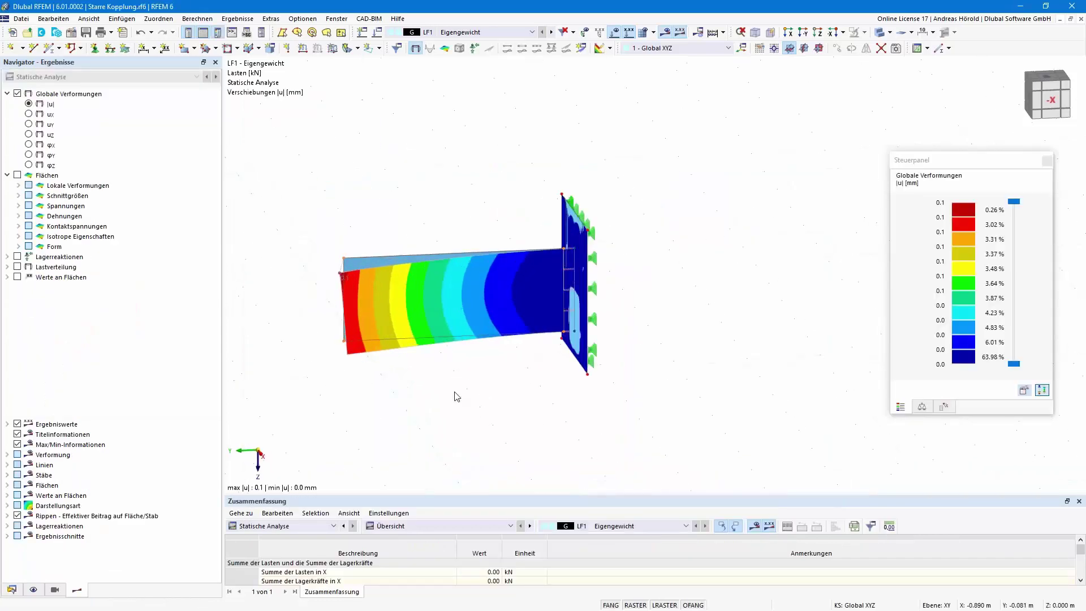
scroll(518, 373, "down", 1)
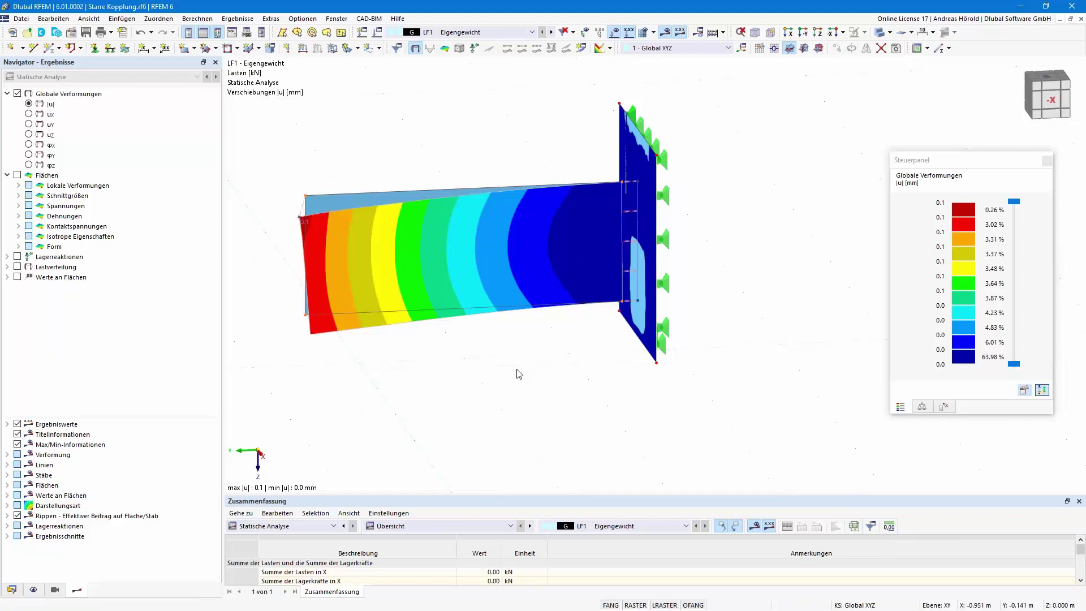
scroll(517, 374, "down", 1)
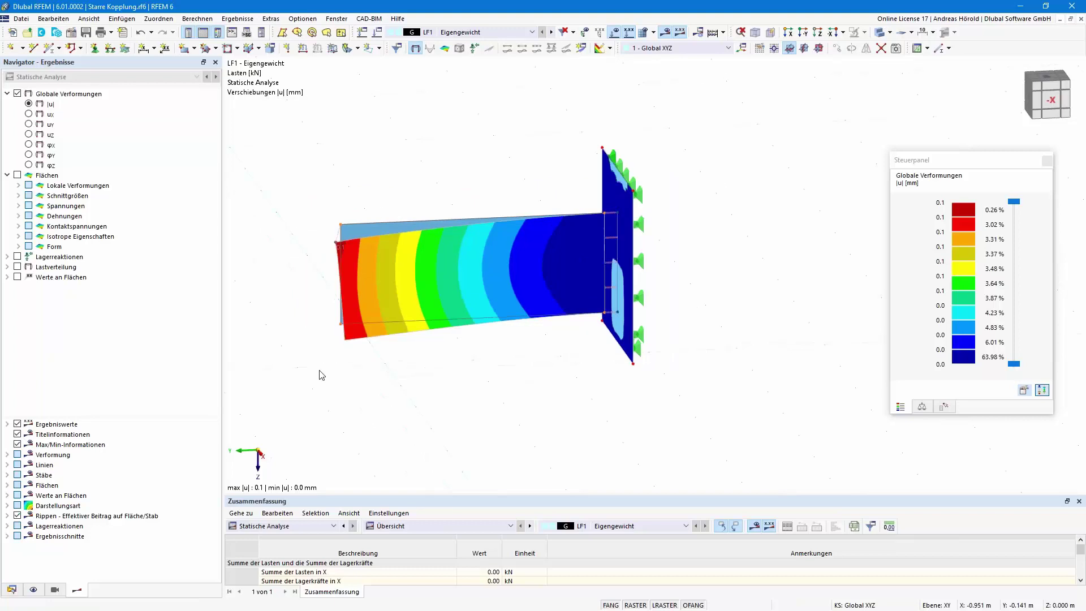
- Switch to the Stahlhalle model
left_click(11, 589)
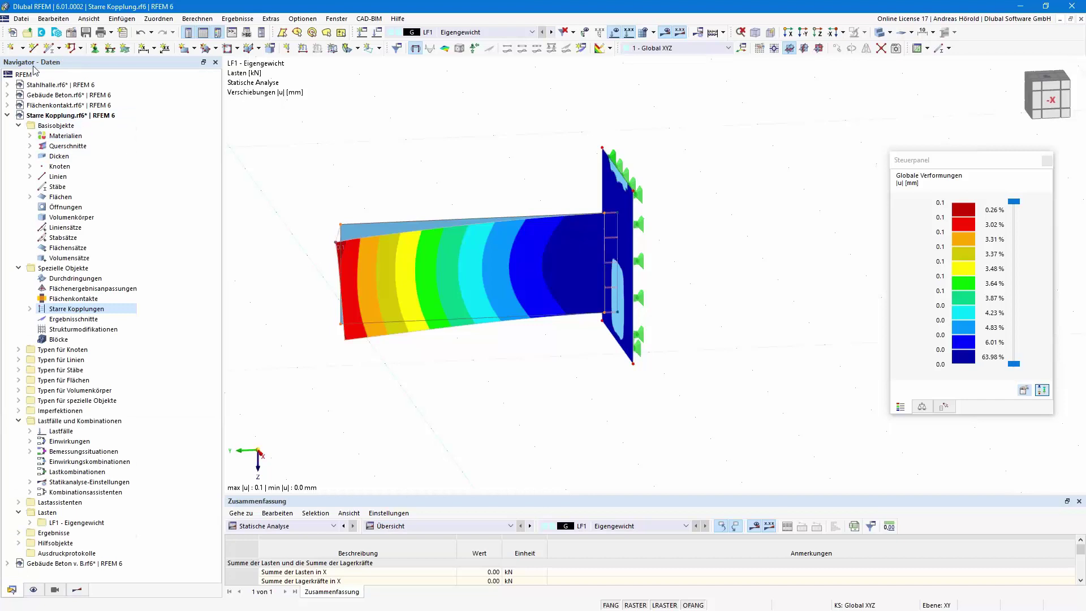
left_click(51, 85)
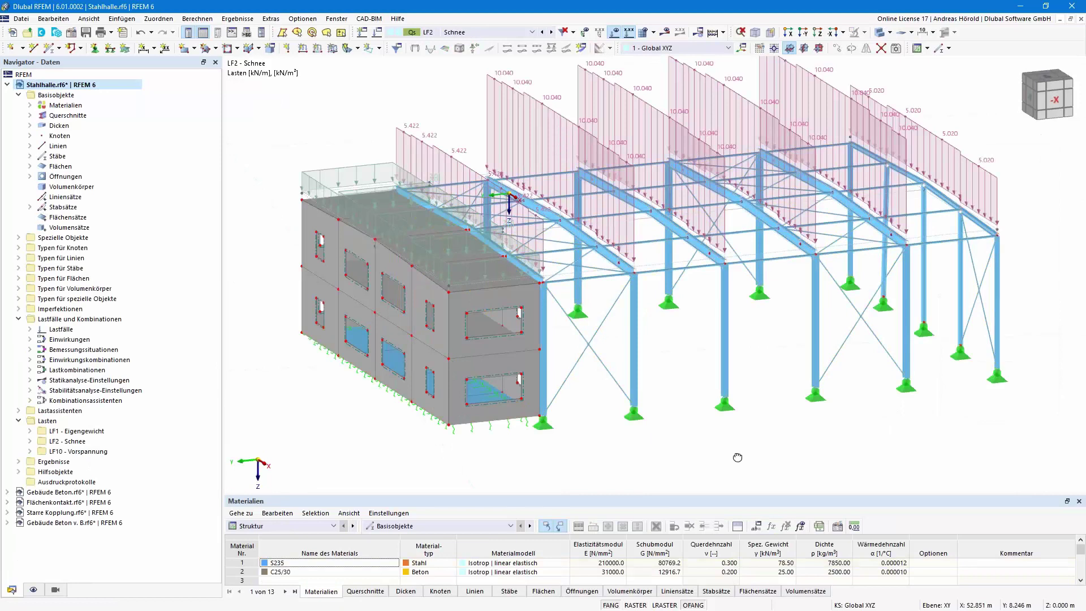
- Calculate the results of load case LF2 - Schnee for the steel hall
middle_click_drag(738, 457, 666, 453, "ctrl")
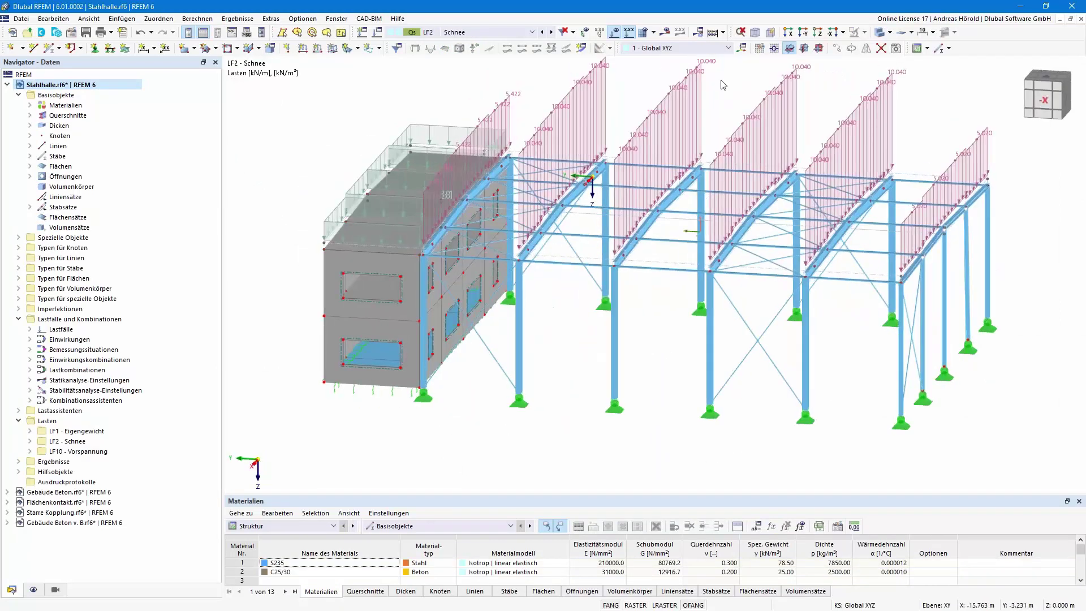
left_click(665, 32)
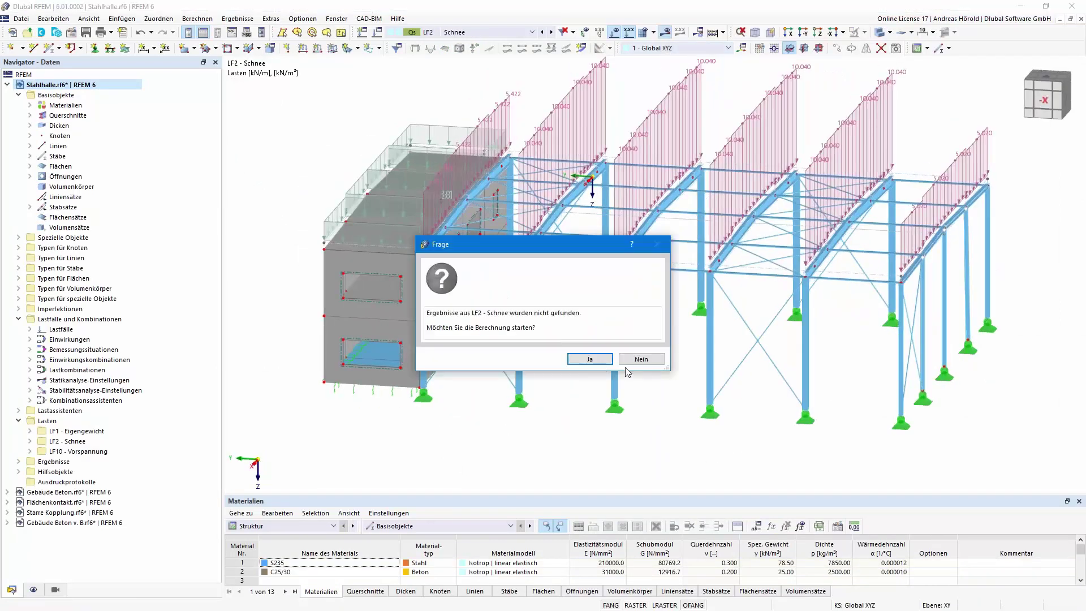
left_click(588, 360)
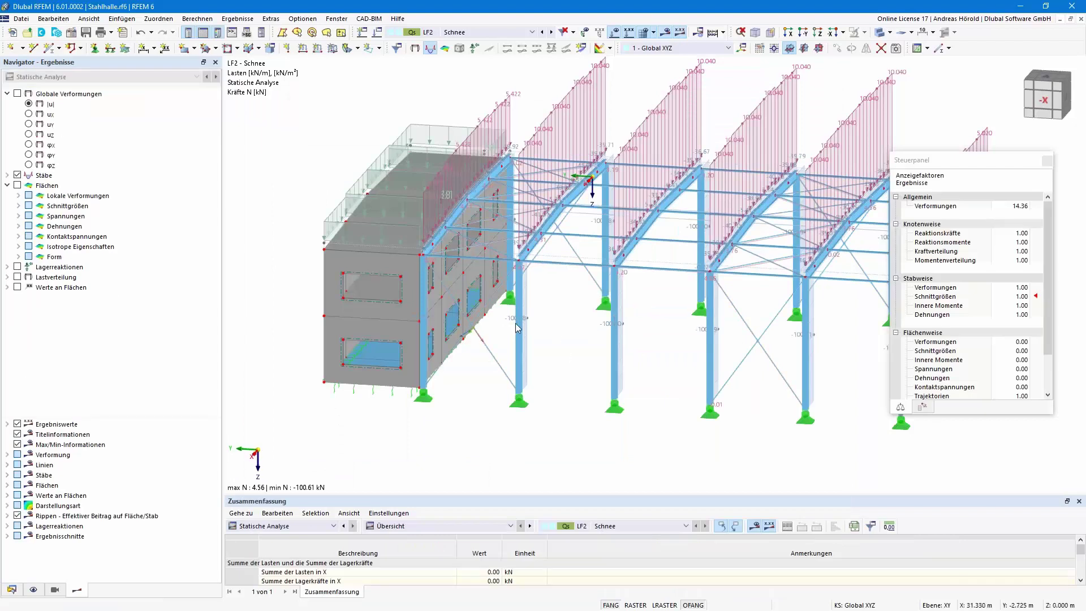
- Open the result diagrams (Ergebnisverläufe) for member sets 4-6 of the frame rafters
scroll(517, 308, "up", 1)
scroll(516, 308, "up", 2)
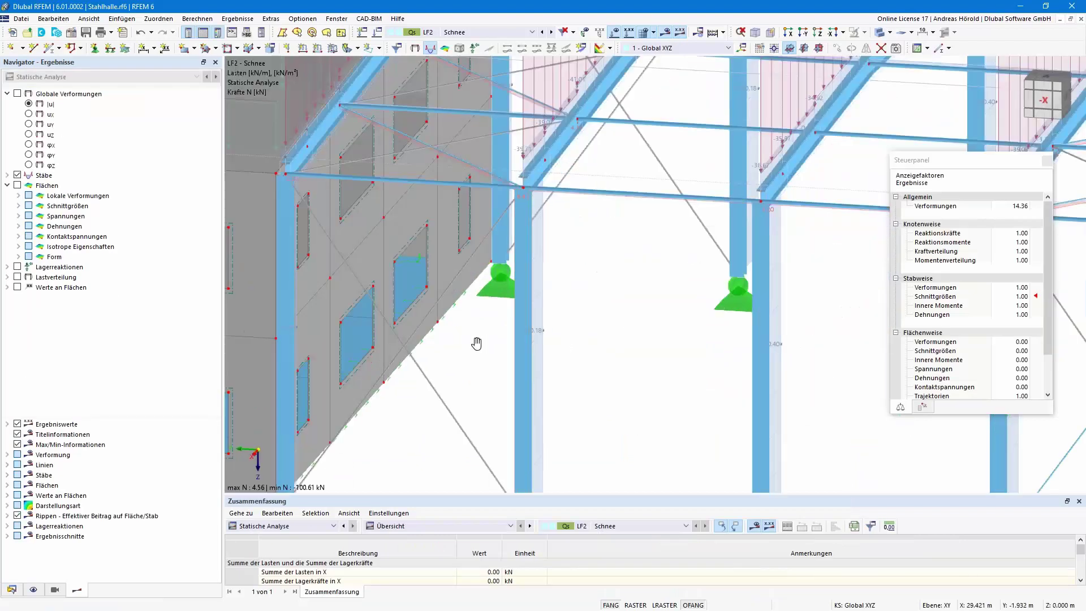
scroll(446, 379, "down", 1)
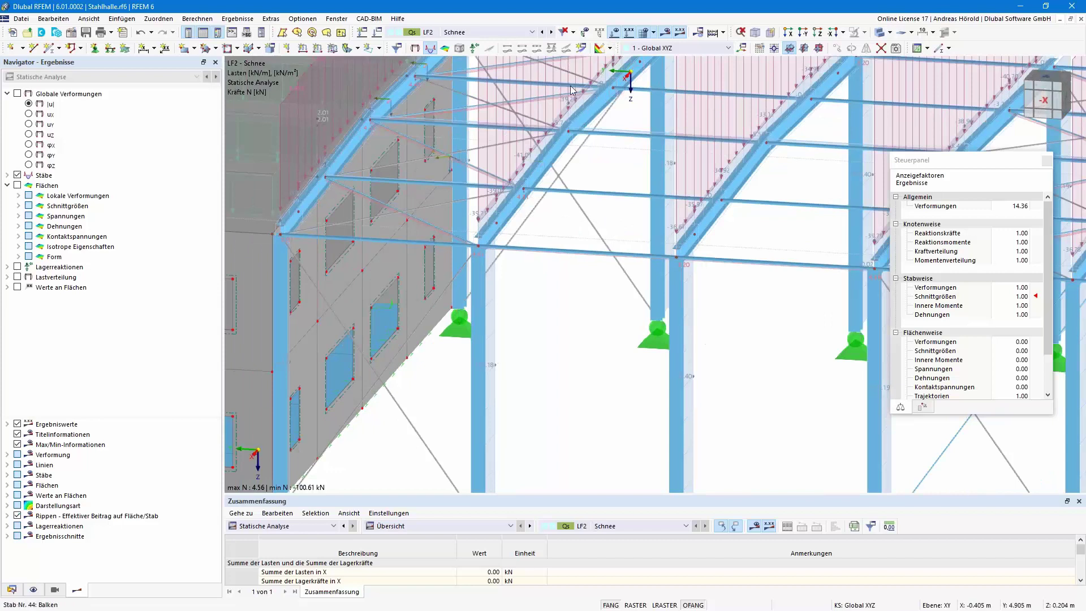
scroll(583, 99, "down", 2)
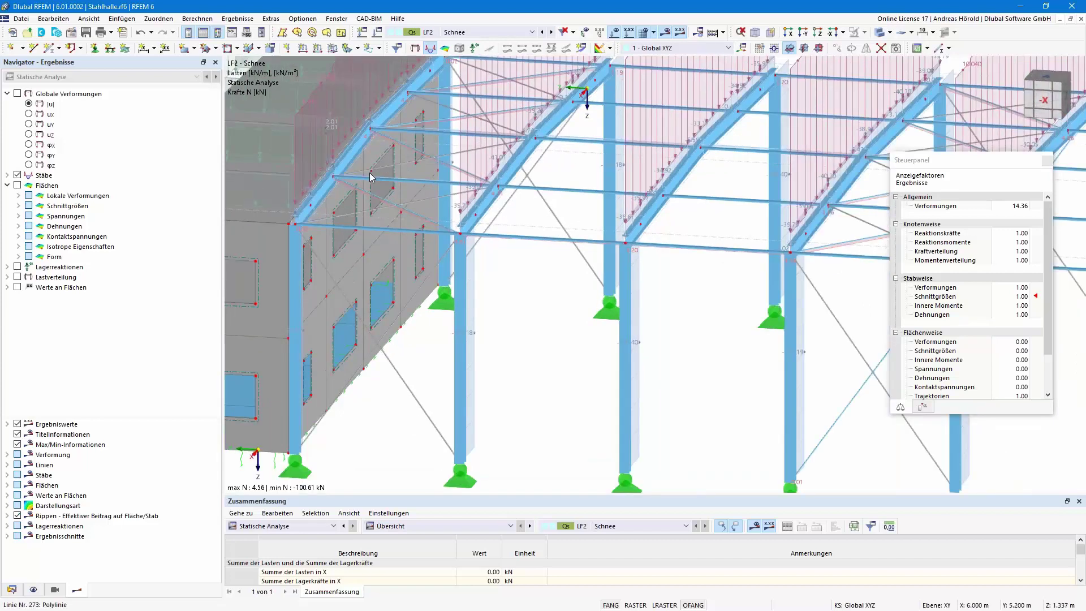
middle_click_drag(430, 240, 498, 303)
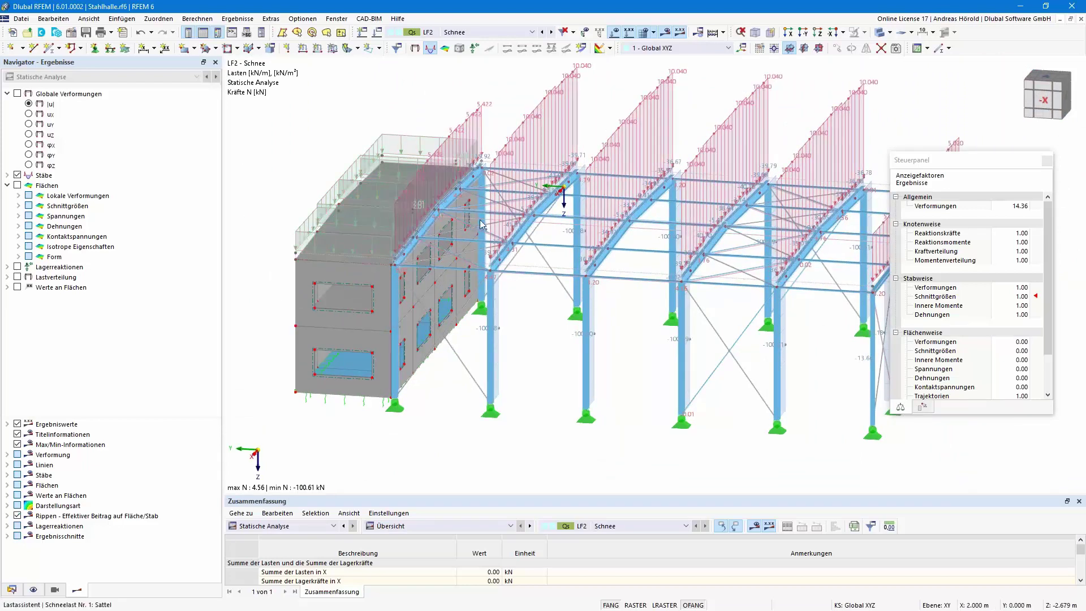
scroll(448, 280, "up", 5)
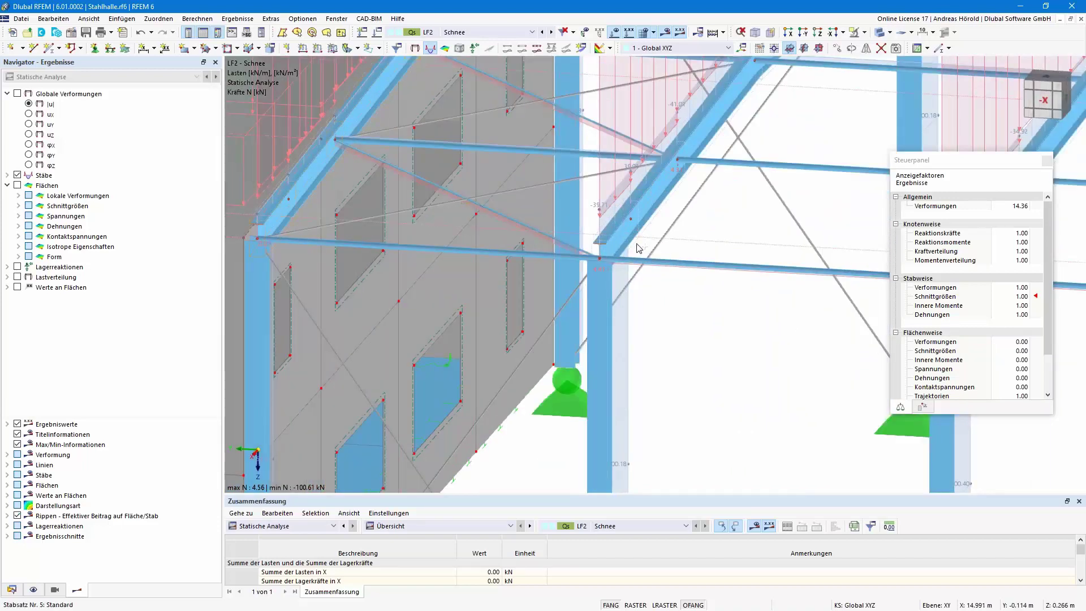
right_click(1067, 157)
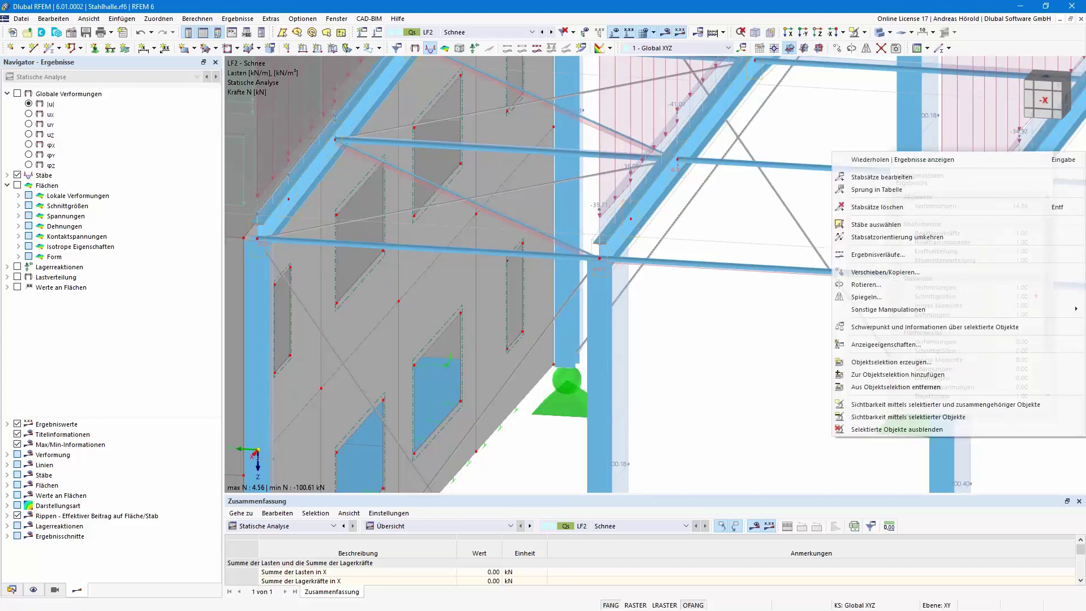
left_click(903, 259)
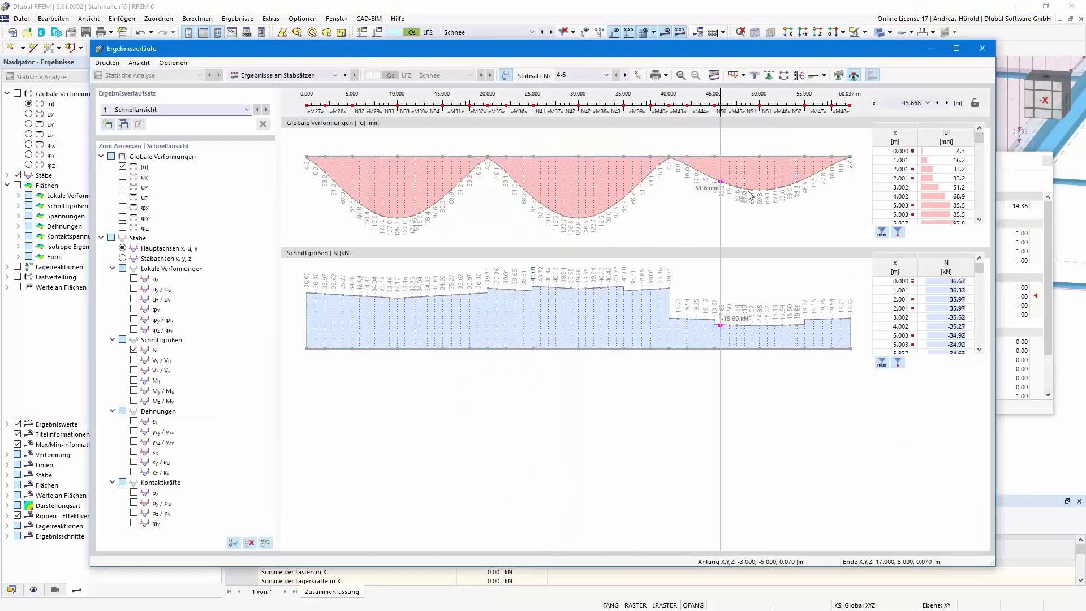
- Show the internal force My / Mu instead of N in the diagrams and arrange the member sets as Überlappt
left_click(134, 391)
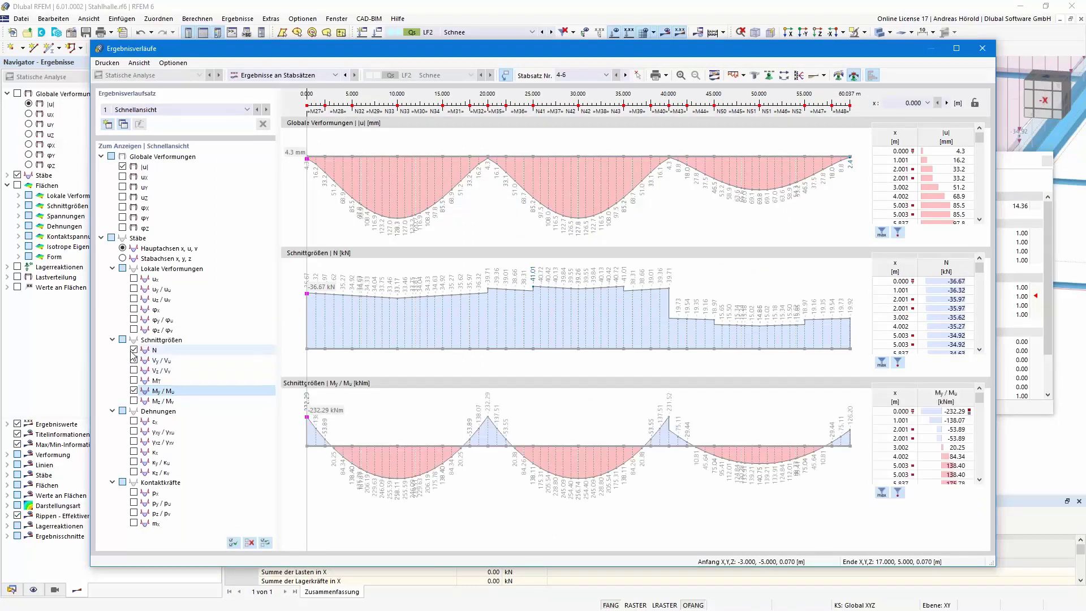
left_click(134, 350)
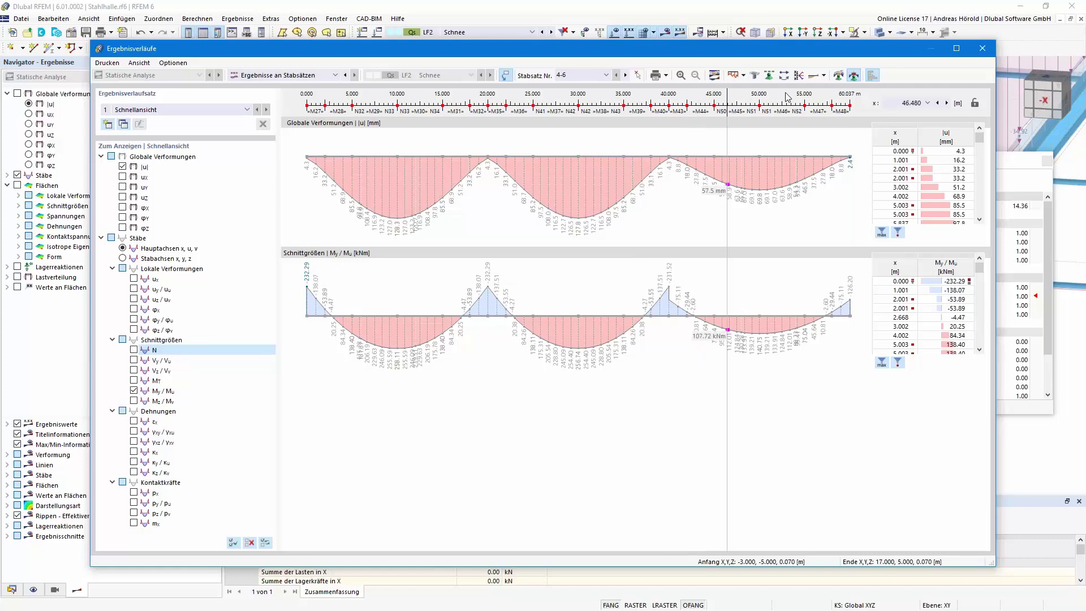
left_click(742, 75)
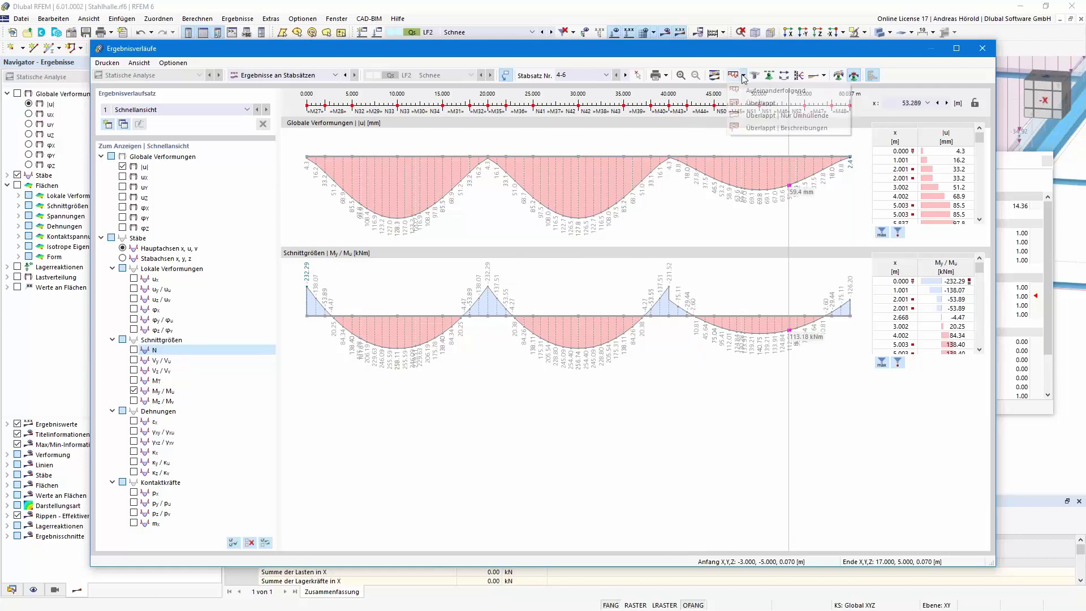
left_click(759, 104)
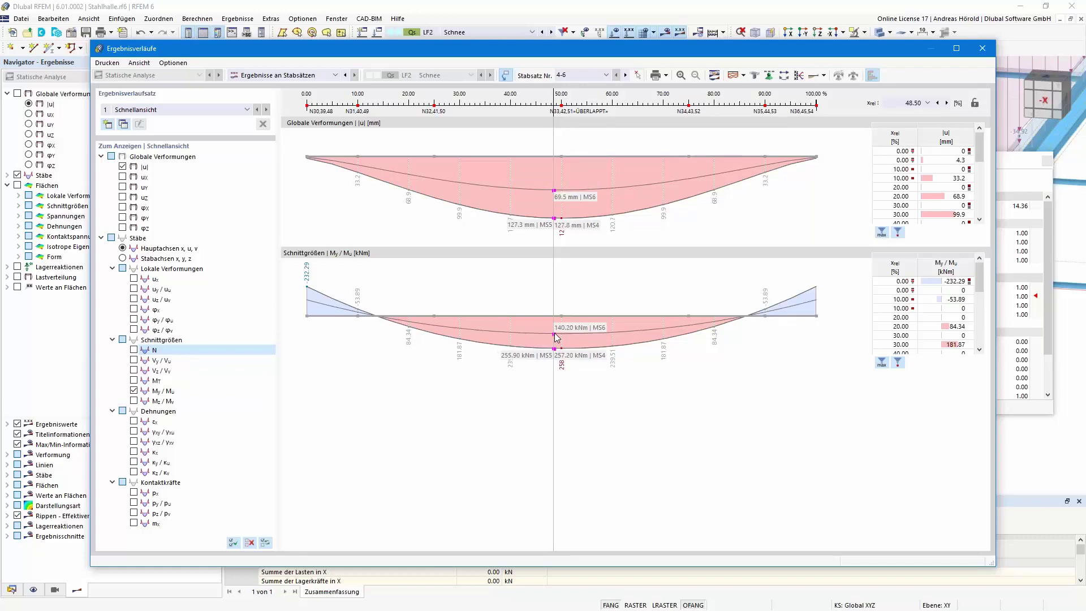
- Switch the overlapping diagrams to Überlappt | Nur Umhüllende, and then to Überlappt | Beschreibungen
left_click(743, 75)
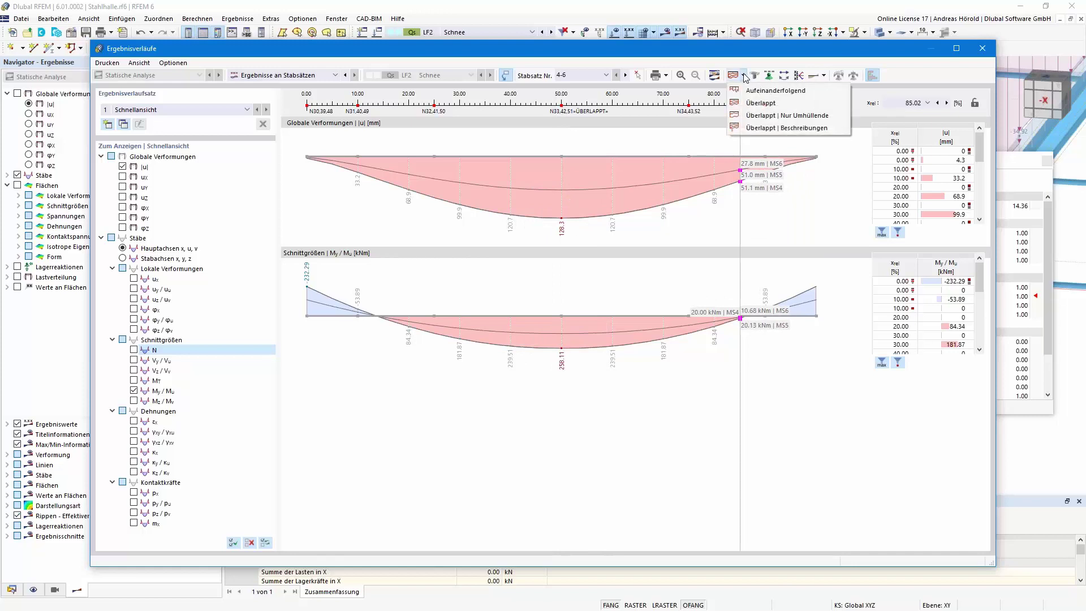
left_click(754, 115)
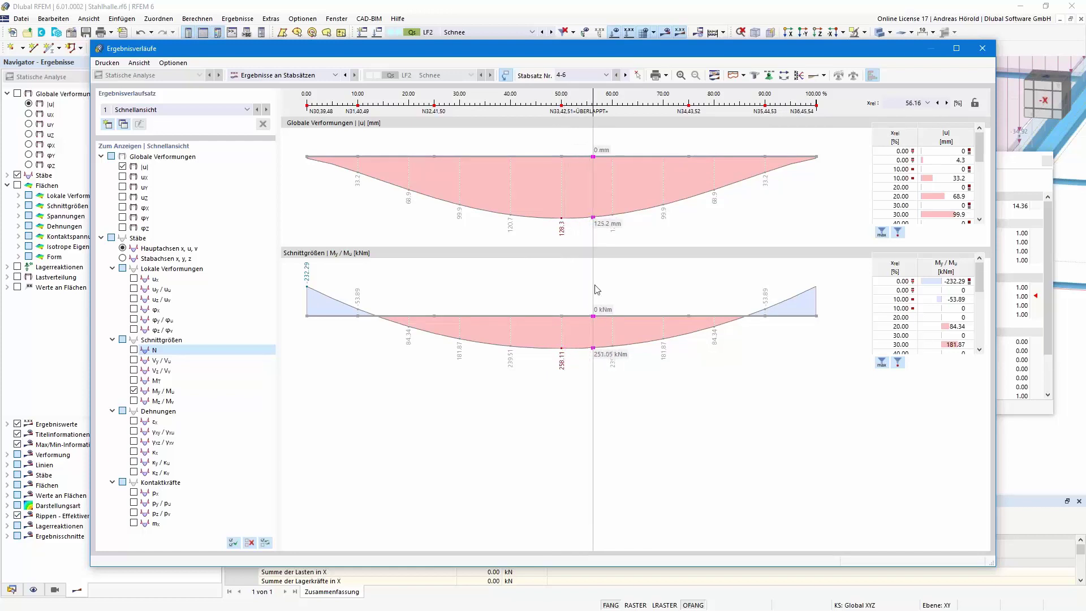
left_click(743, 75)
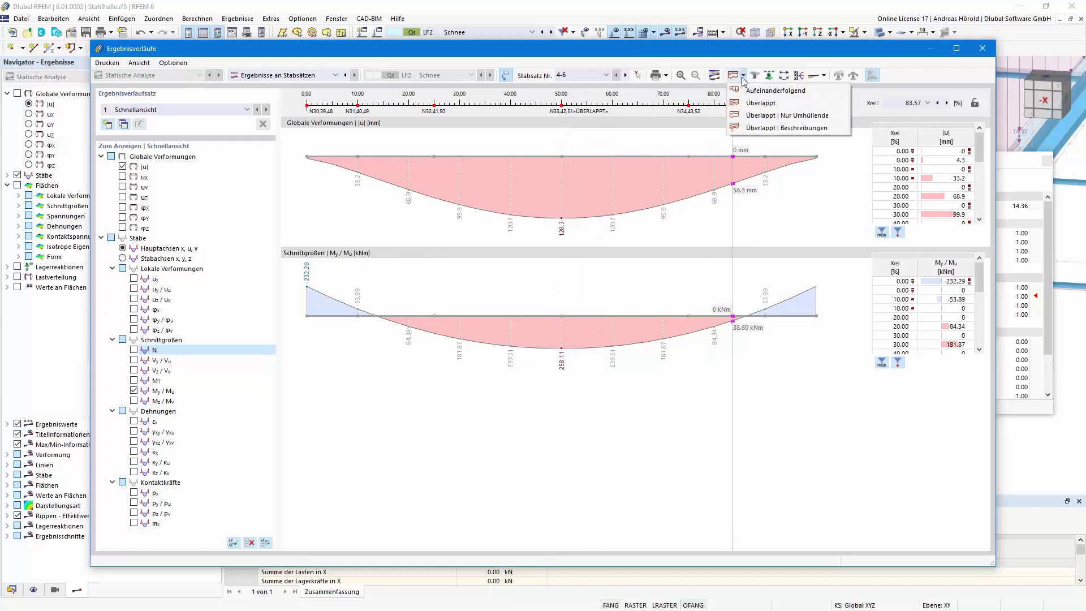
left_click(759, 128)
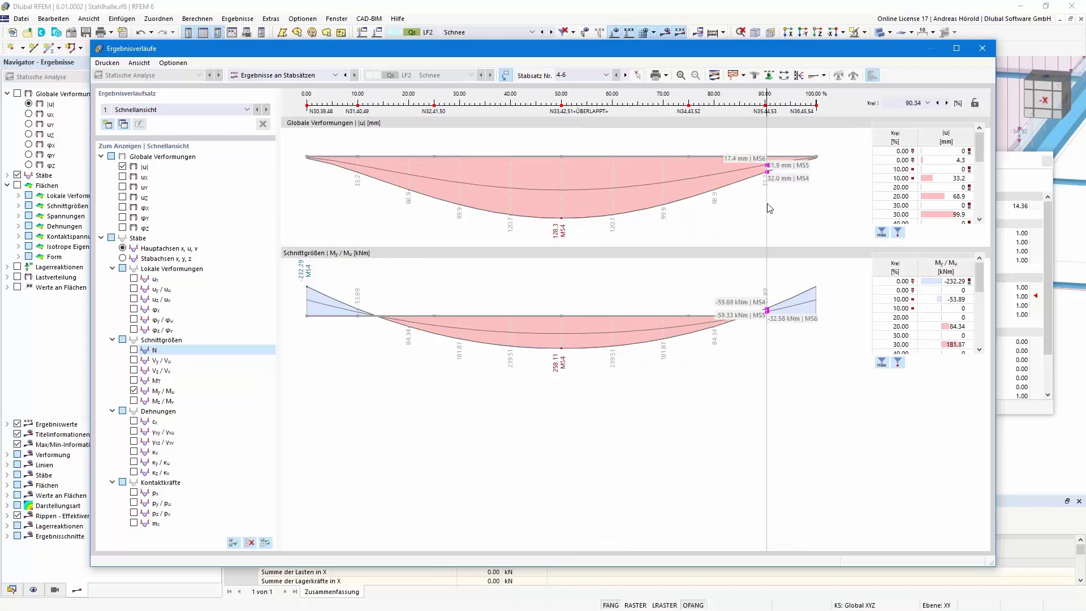
- Narrow the result diagrams window and move it aside to look at the hall frames behind it
left_click(823, 76)
left_click(830, 90)
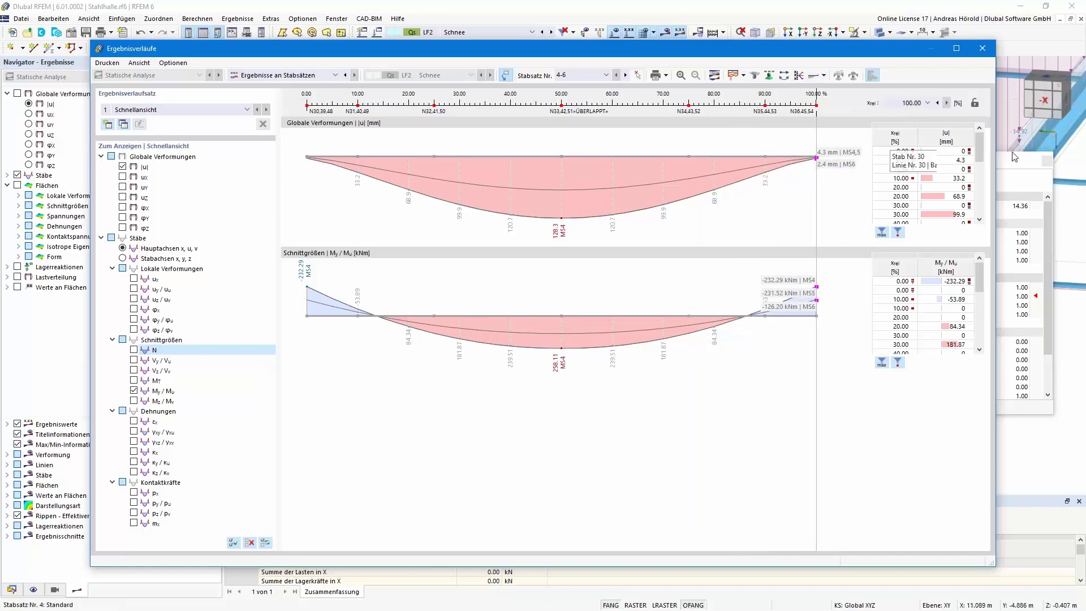
left_click_drag(997, 132, 882, 132)
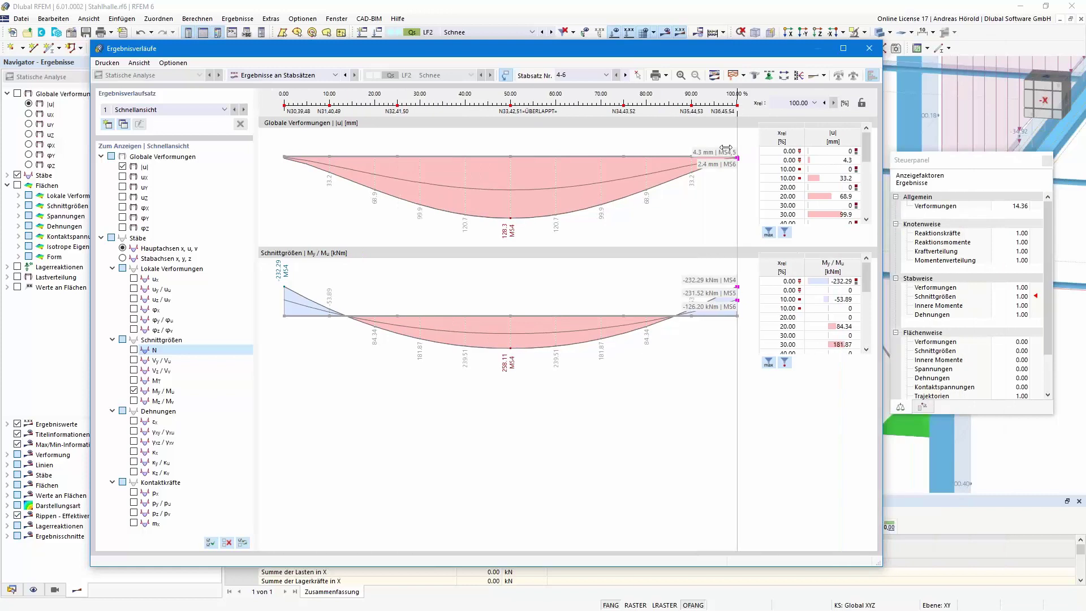
left_click_drag(664, 52, 606, 52)
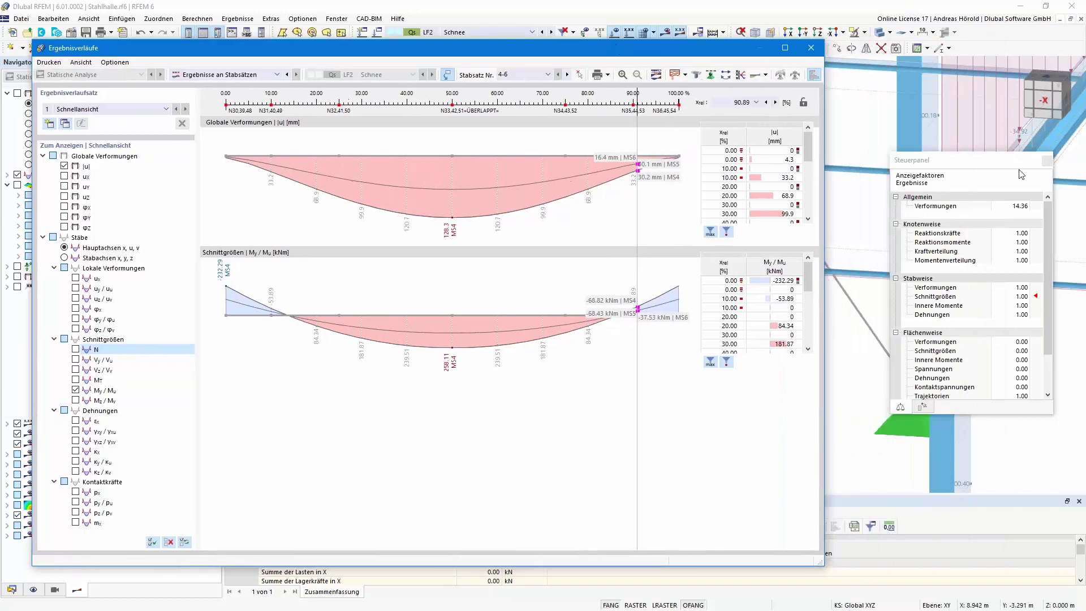
scroll(895, 114, "up", 3)
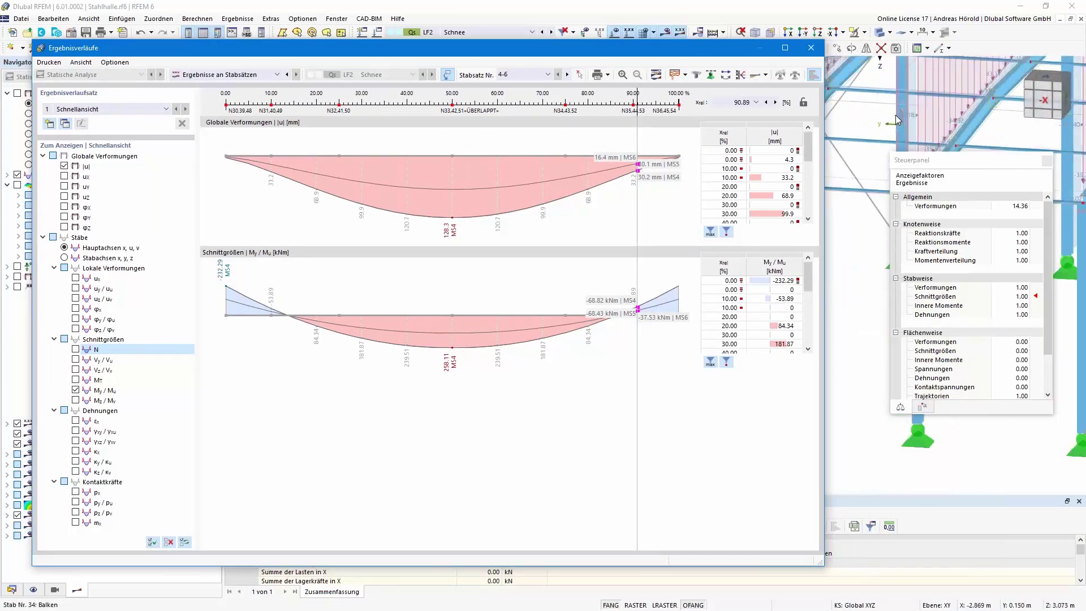
scroll(894, 114, "down", 3)
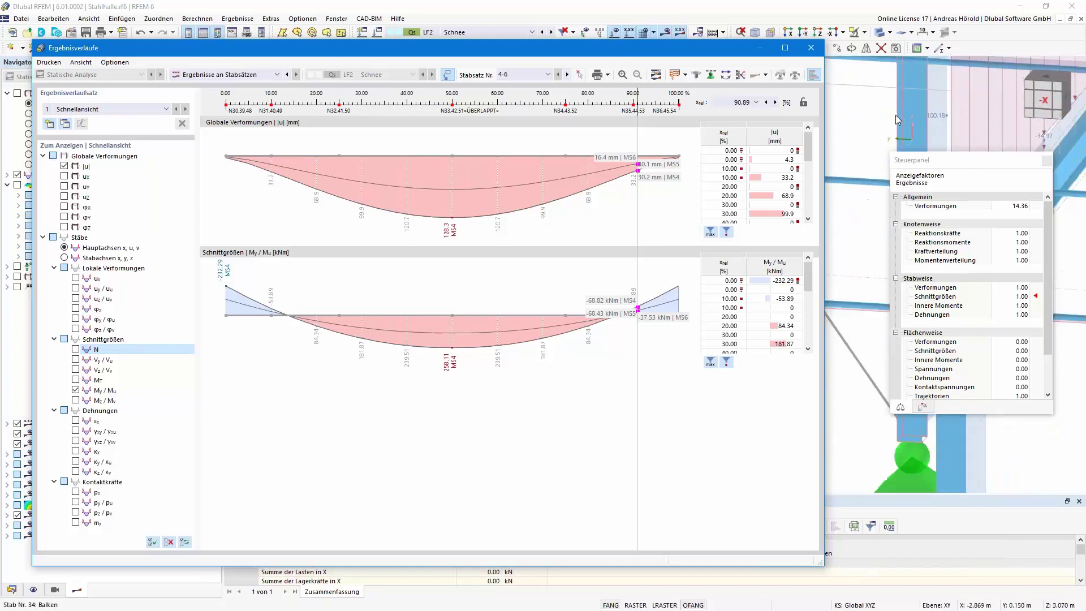
scroll(894, 114, "up", 3)
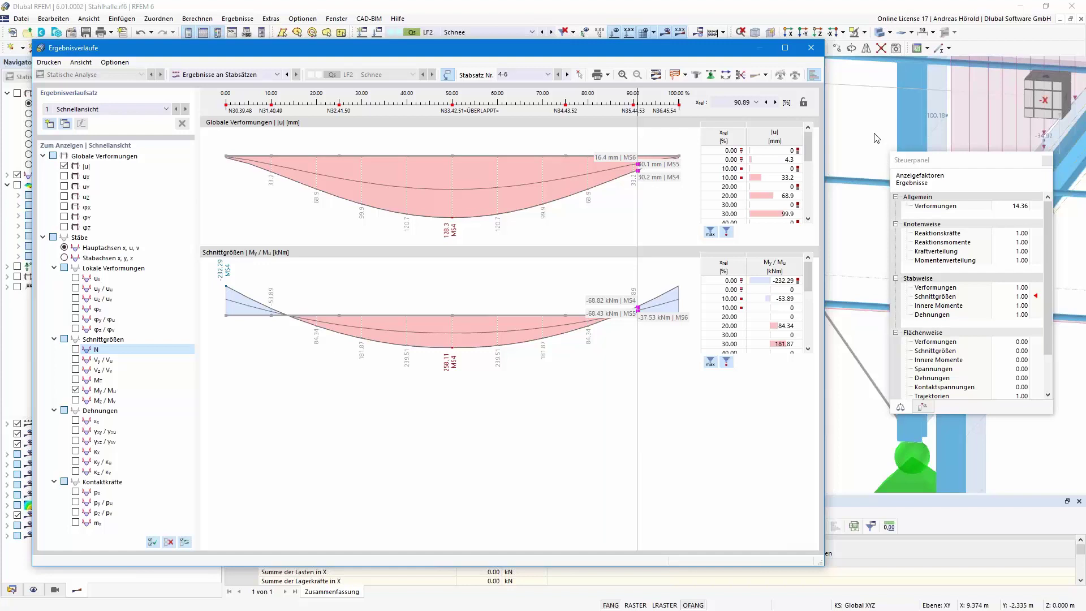
key("Home")
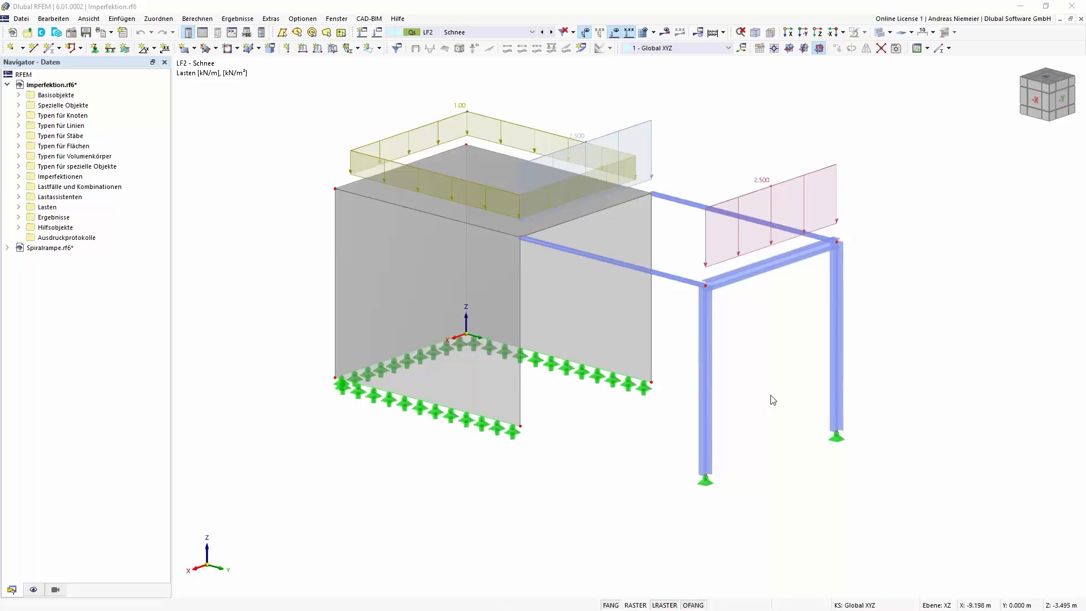
- In the Imperfektion model, display imperfection cases IF1 - In X and IF2 - In Y and examine the column inclinations
left_click(510, 34)
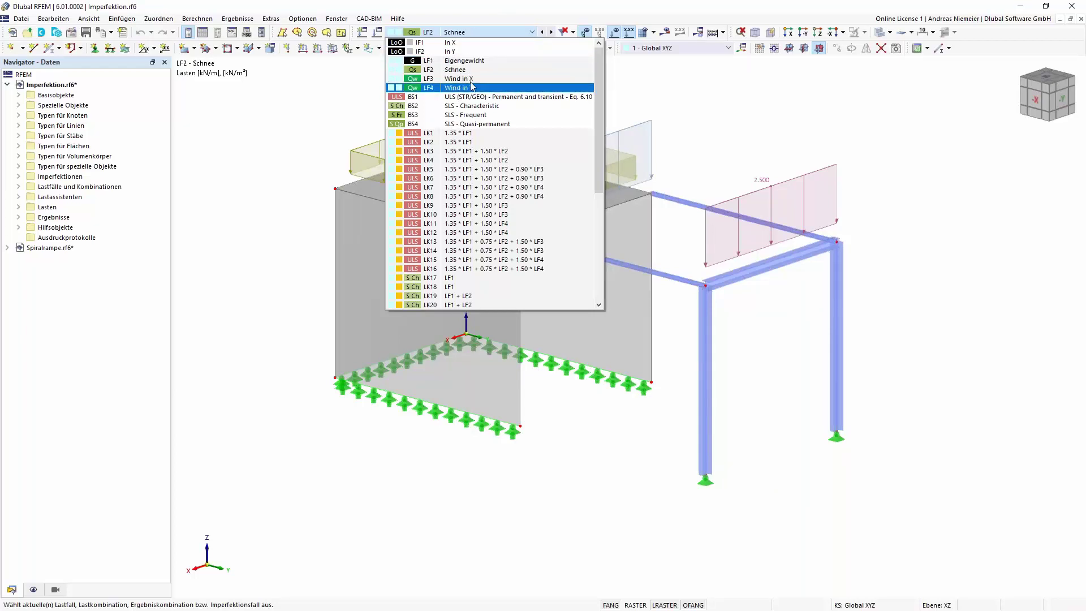
left_click(433, 43)
middle_click_drag(548, 138, 495, 148, "ctrl")
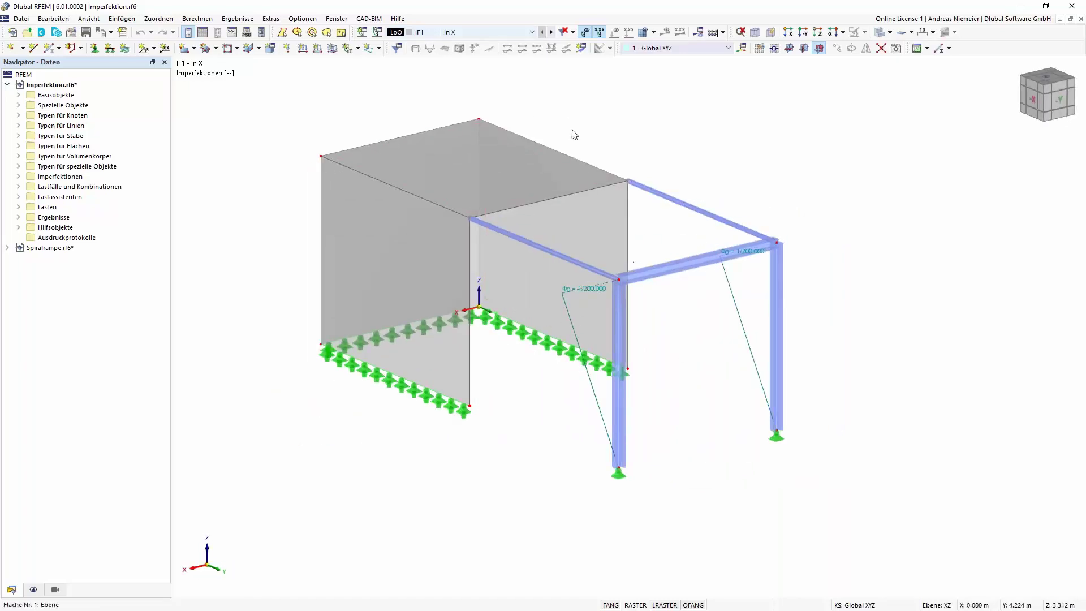
left_click(552, 33)
middle_click_drag(678, 160, 724, 146, "ctrl")
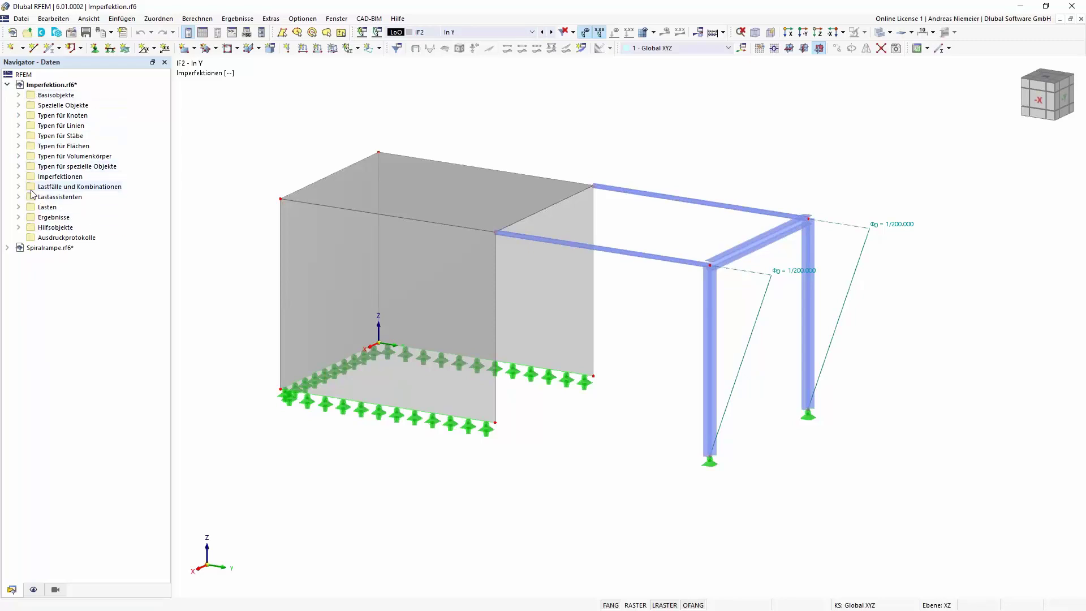
- List the model's imperfection cases and open the Lastfälle und Kombinationen settings at load case LF1 - Eigengewicht
left_click(18, 177)
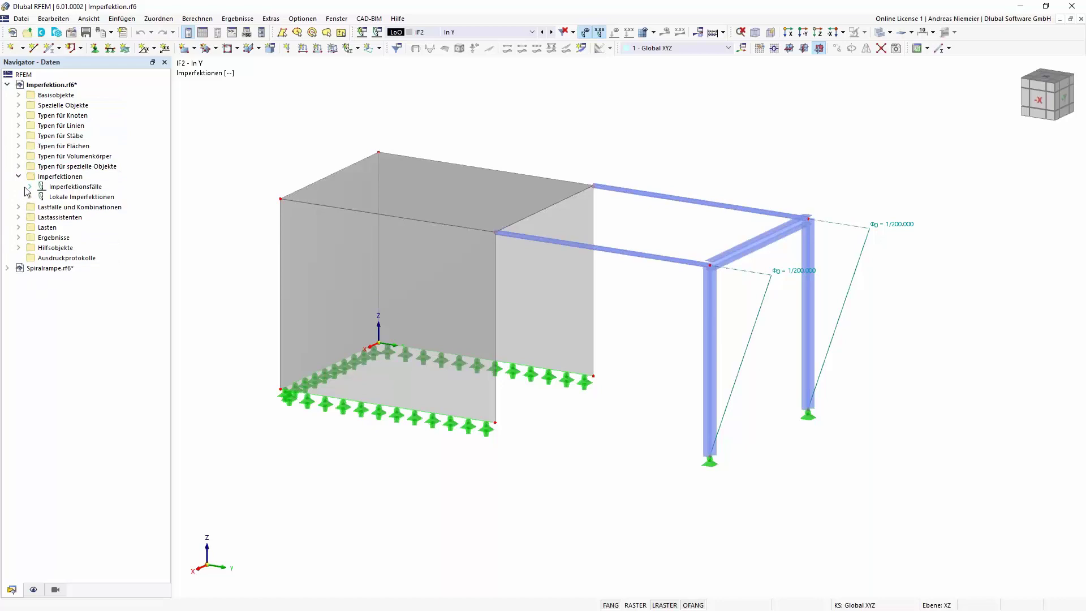
left_click(29, 187)
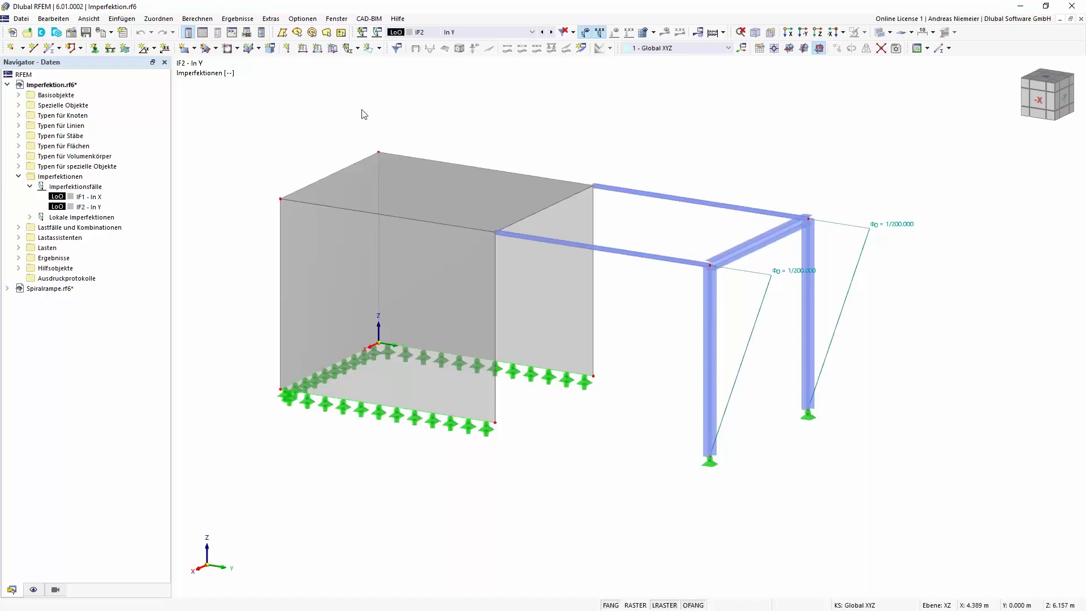
left_click(19, 227)
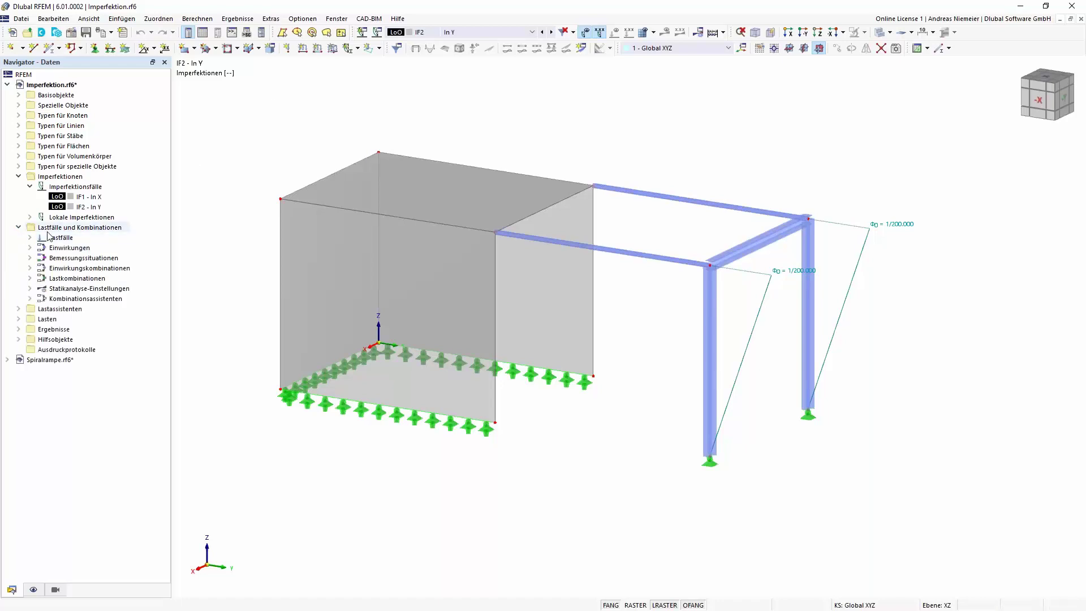
right_click(49, 227)
left_click(88, 238)
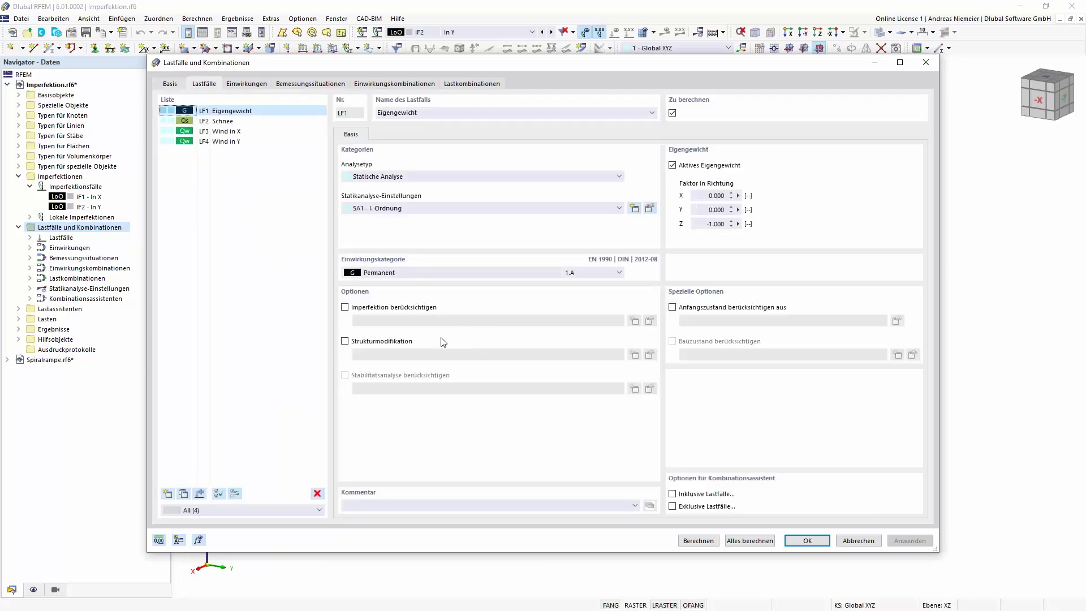
- Check which imperfection cases LF1 - Eigengewicht can take into account, leaving the imperfection option switched off
left_click(344, 307)
left_click(396, 320)
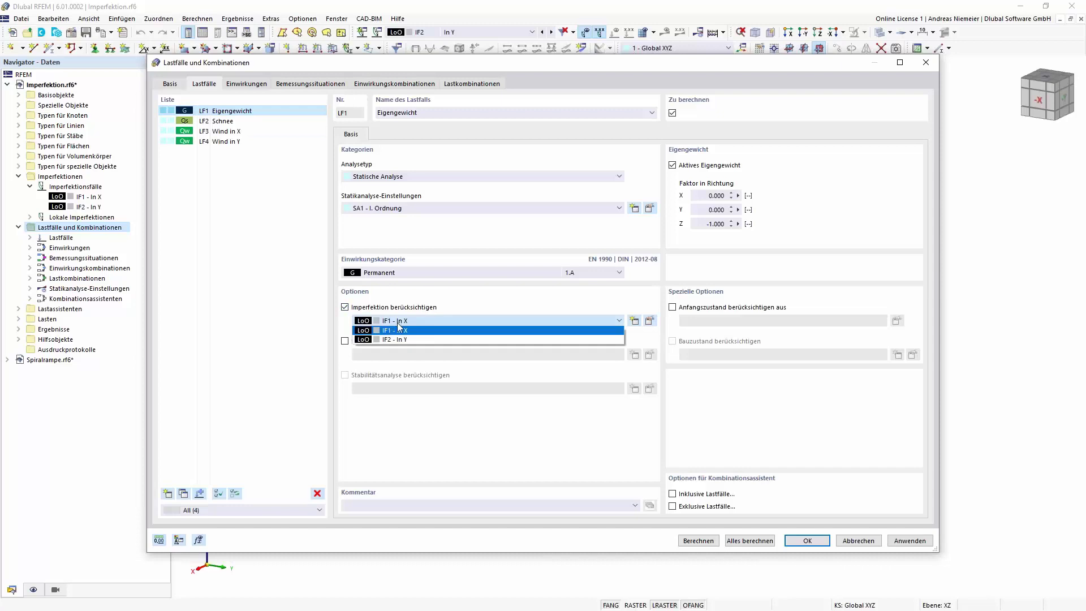
left_click(398, 320)
left_click(345, 309)
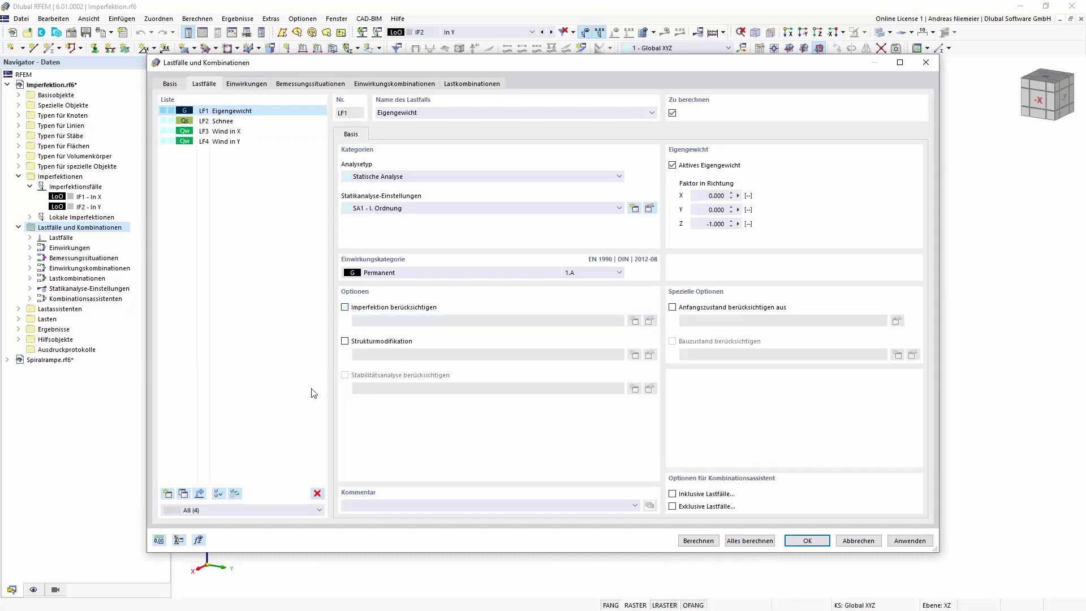
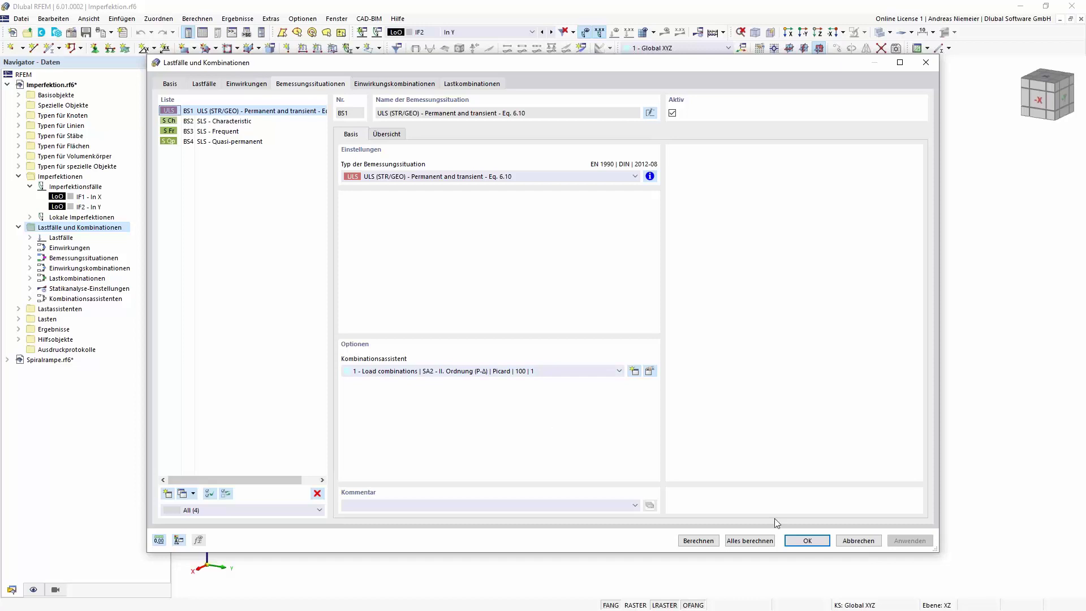
- Assign load case LF3 - Wind in X to imperfection case IF1 - In X
left_click(869, 542)
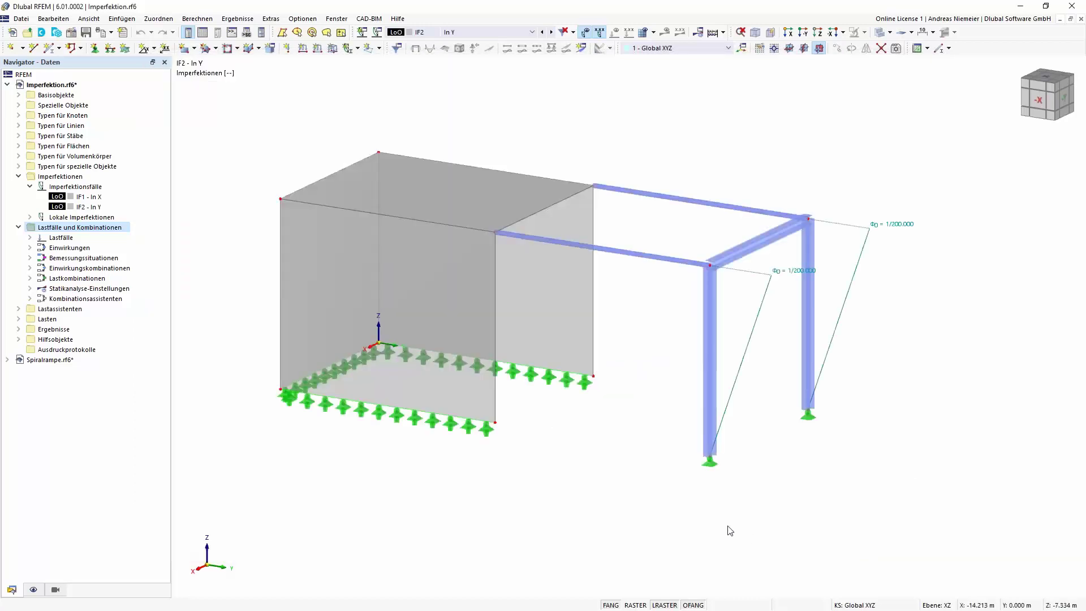
left_click(91, 196)
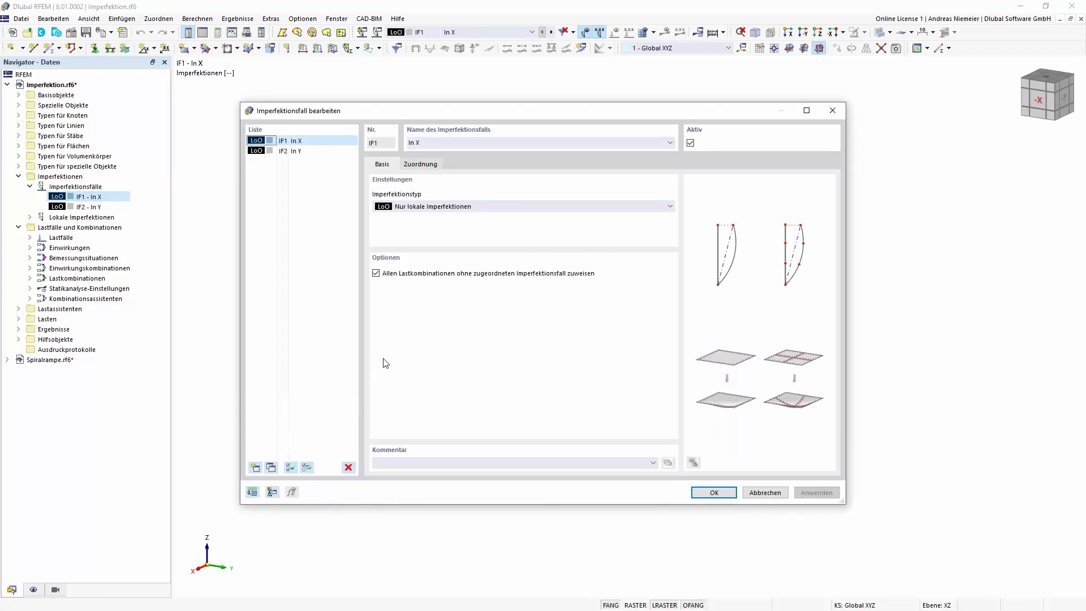
left_click(422, 164)
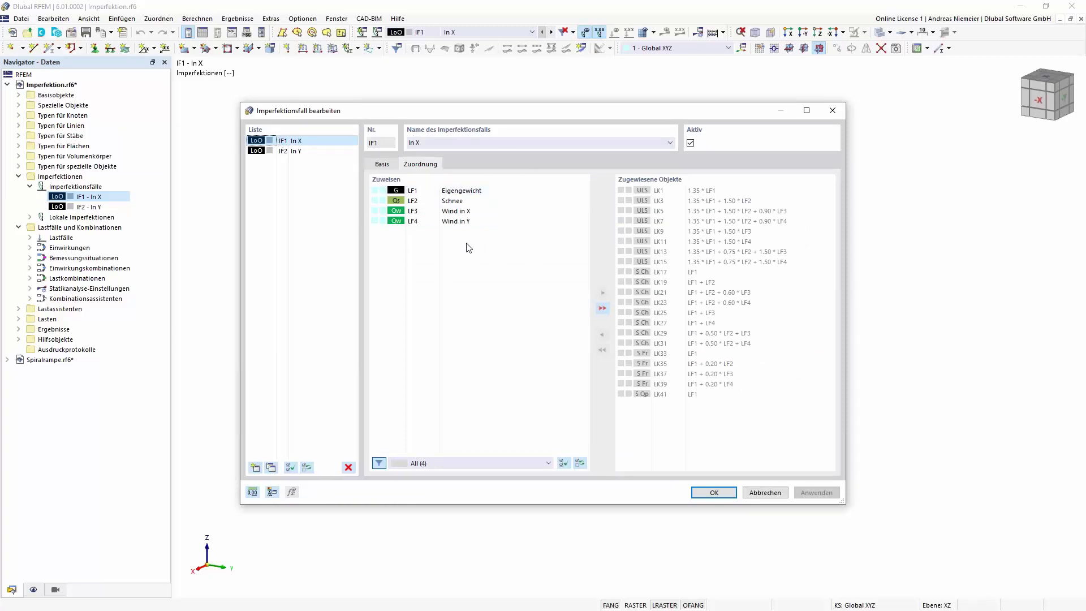
double_click(462, 211)
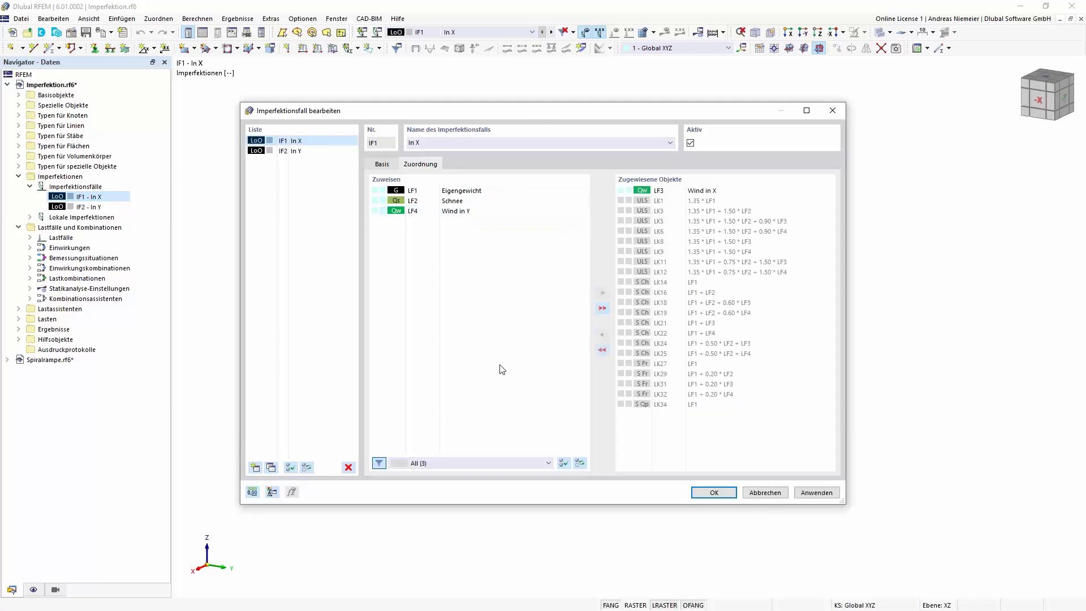
- Assign load case LF4 - Wind in Y to imperfection case IF2 - In Y and accept the imperfection case changes
left_click(307, 152)
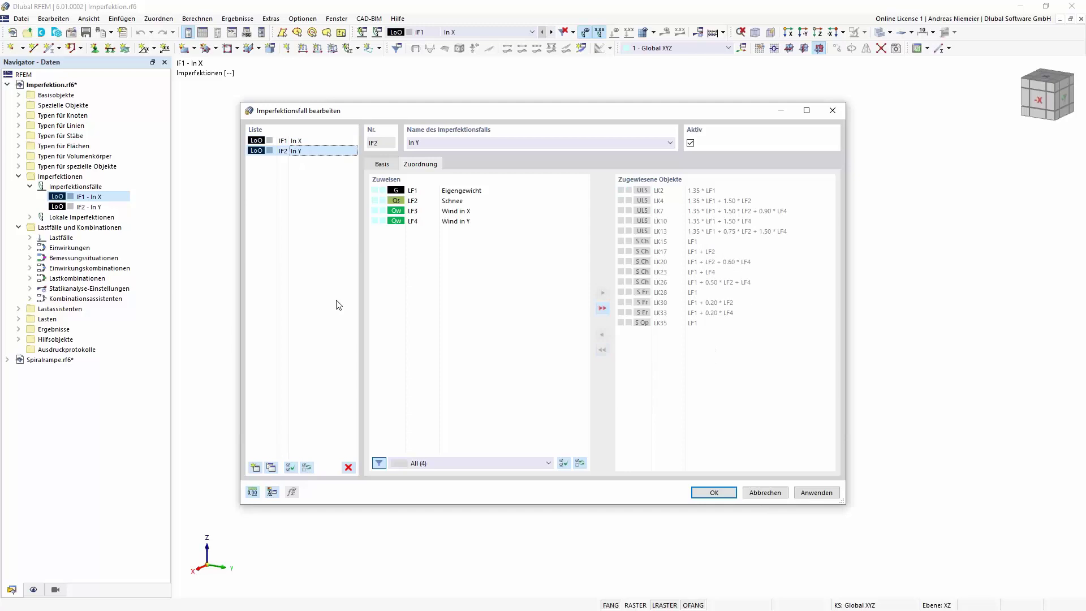
double_click(459, 221)
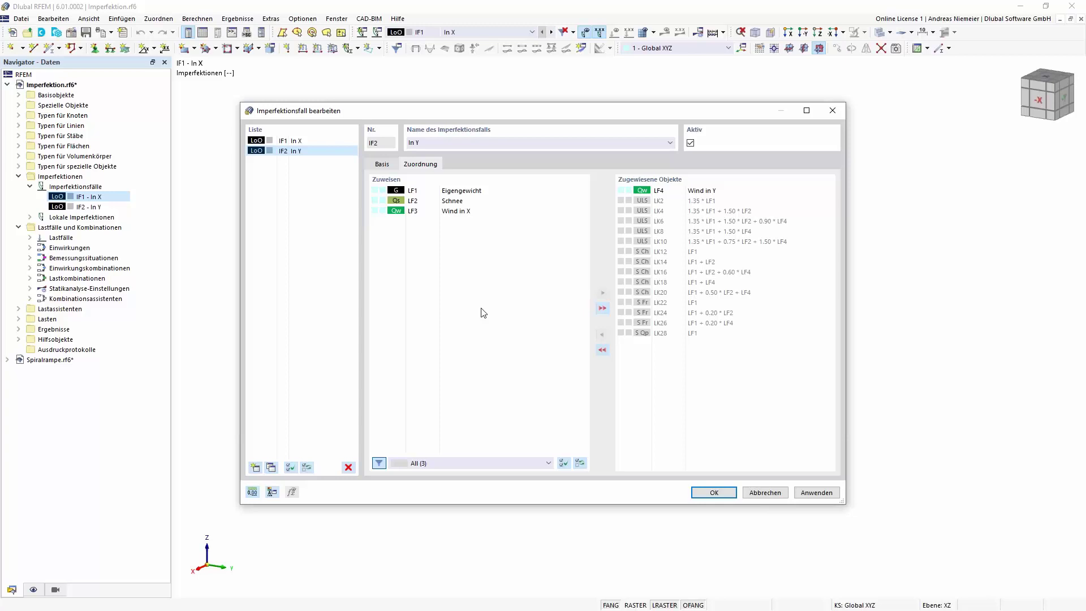
left_click(714, 493)
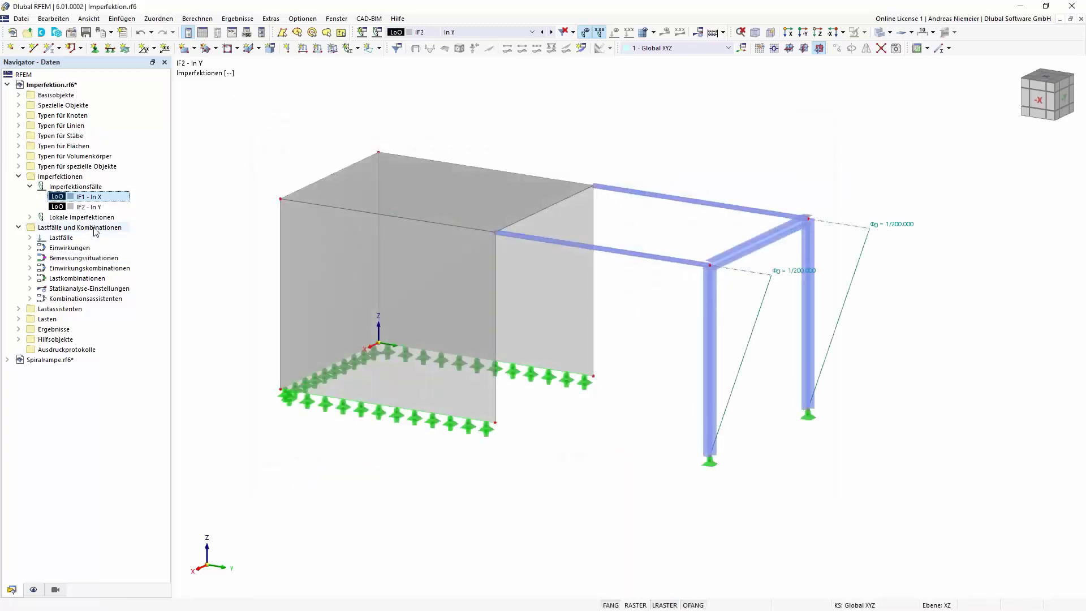
- Review load combinations LK1 and LK2, checking the assigned load case and which imperfection case each one takes into account
right_click(95, 233)
left_click(109, 236)
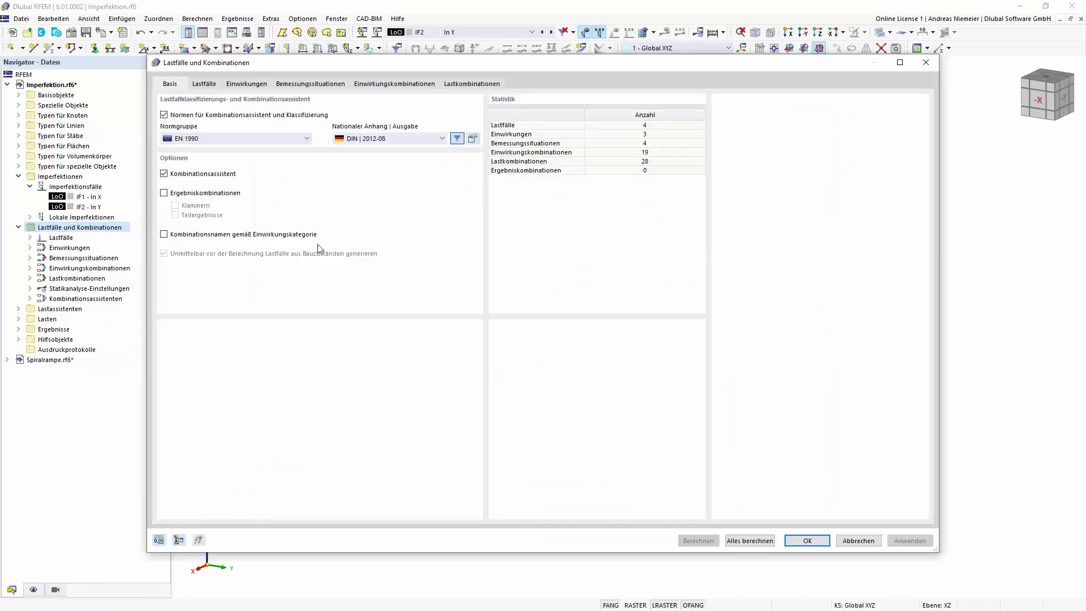
left_click(457, 85)
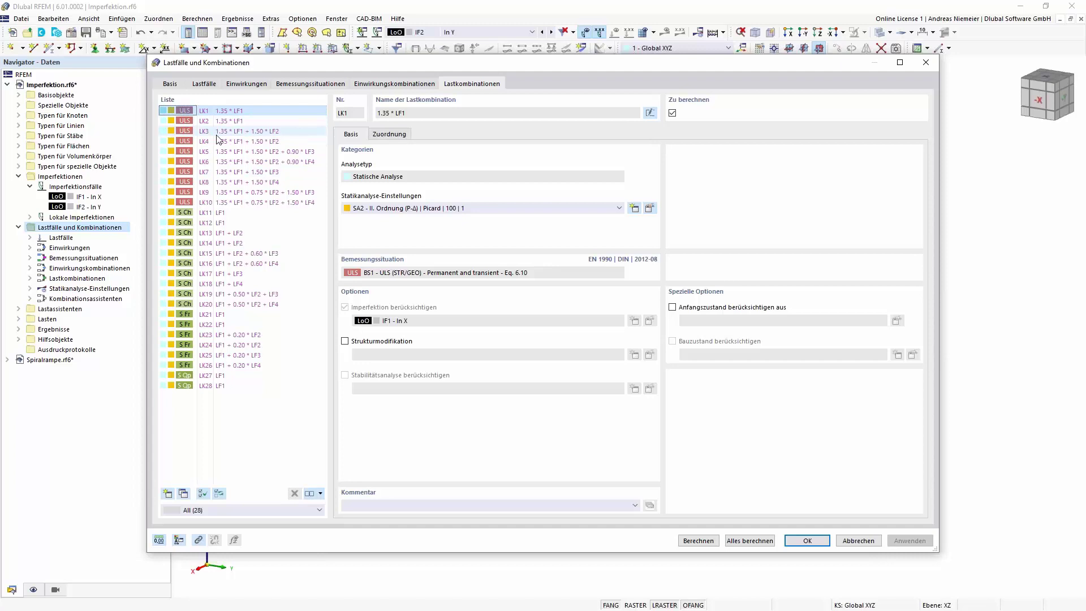
left_click(392, 135)
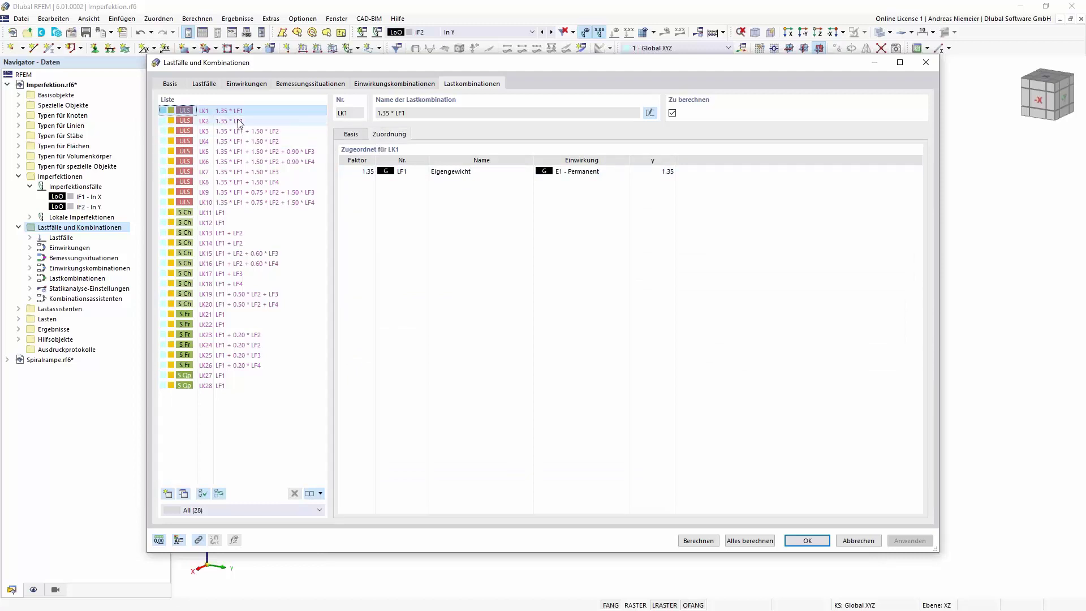
left_click(351, 135)
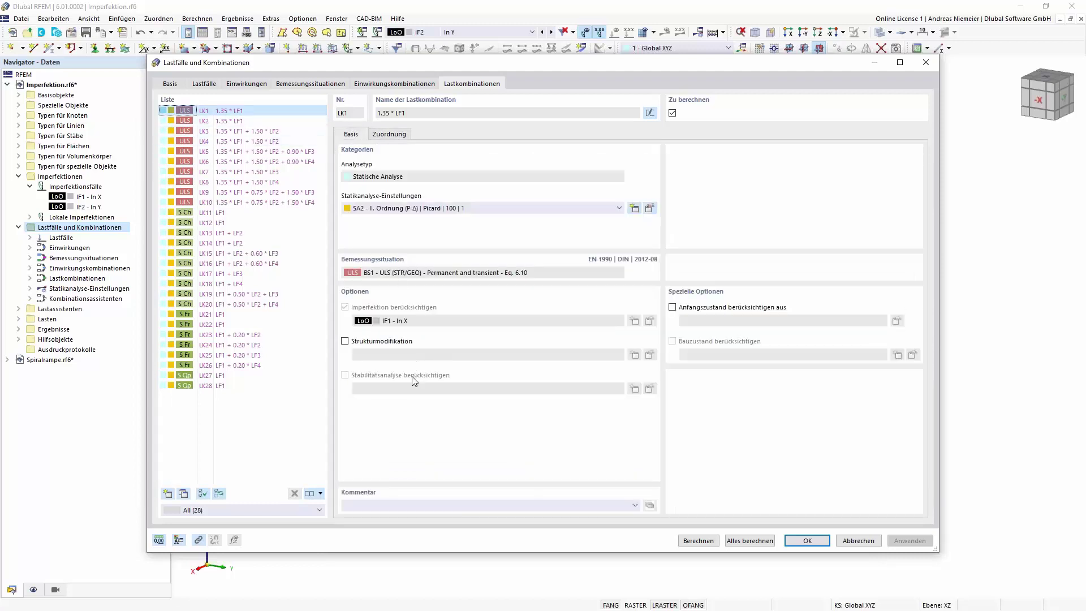
left_click(225, 121)
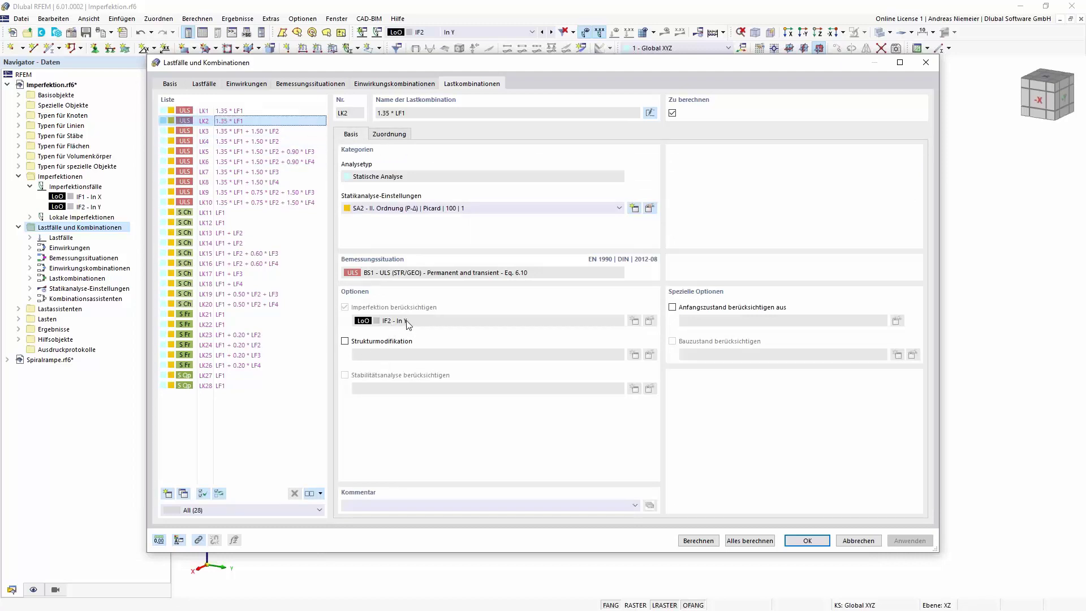
- Compare the assigned load cases and imperfection cases of load combinations LK3 to LK6, leaving the settings unchanged
left_click(285, 131)
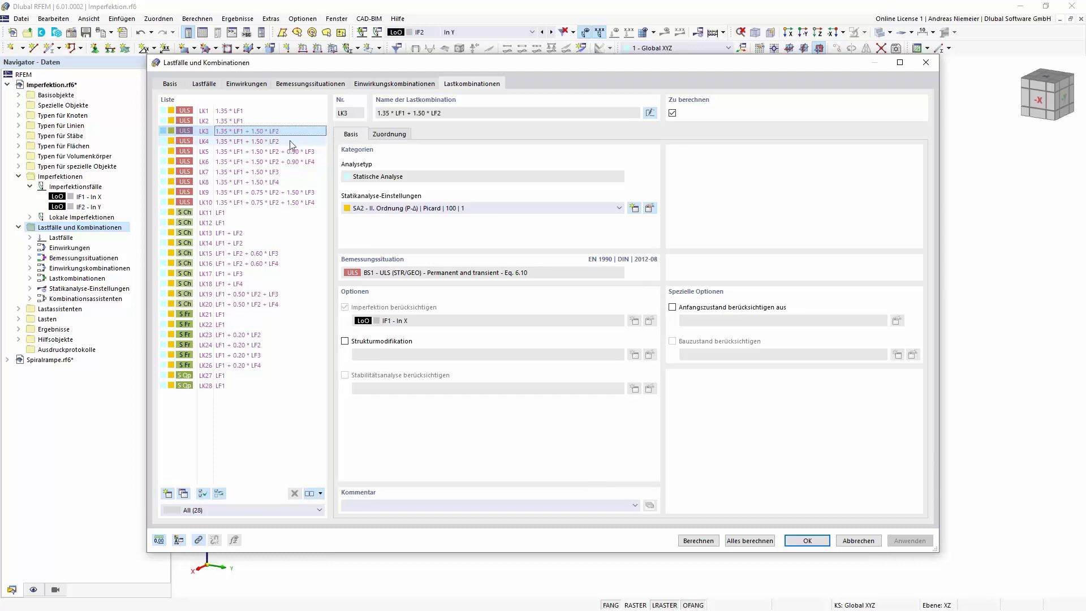
left_click(390, 134)
left_click(361, 136)
left_click(277, 141)
left_click(289, 152)
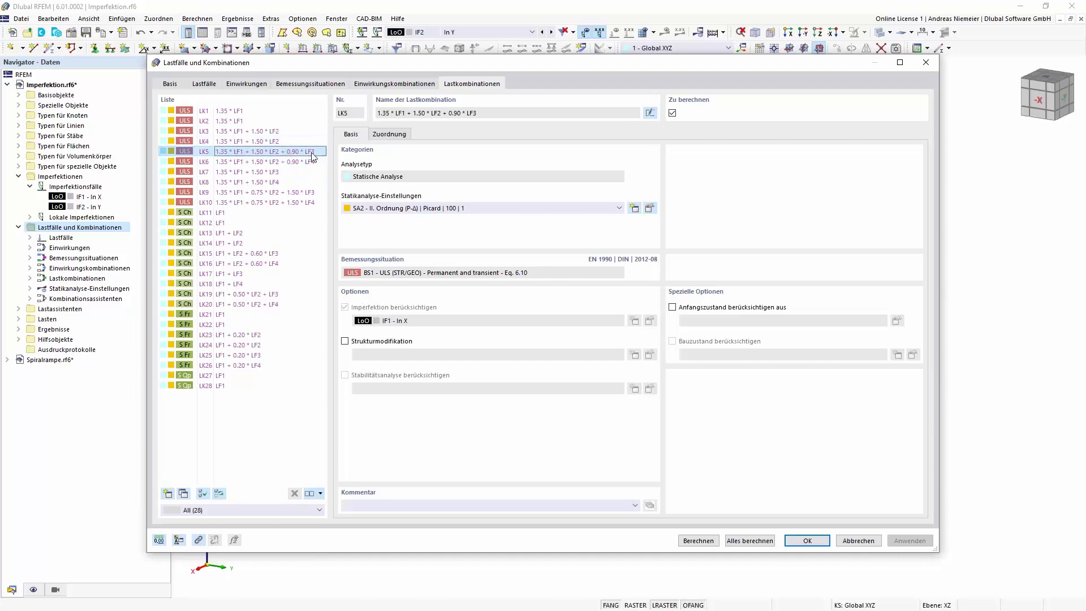
left_click(383, 135)
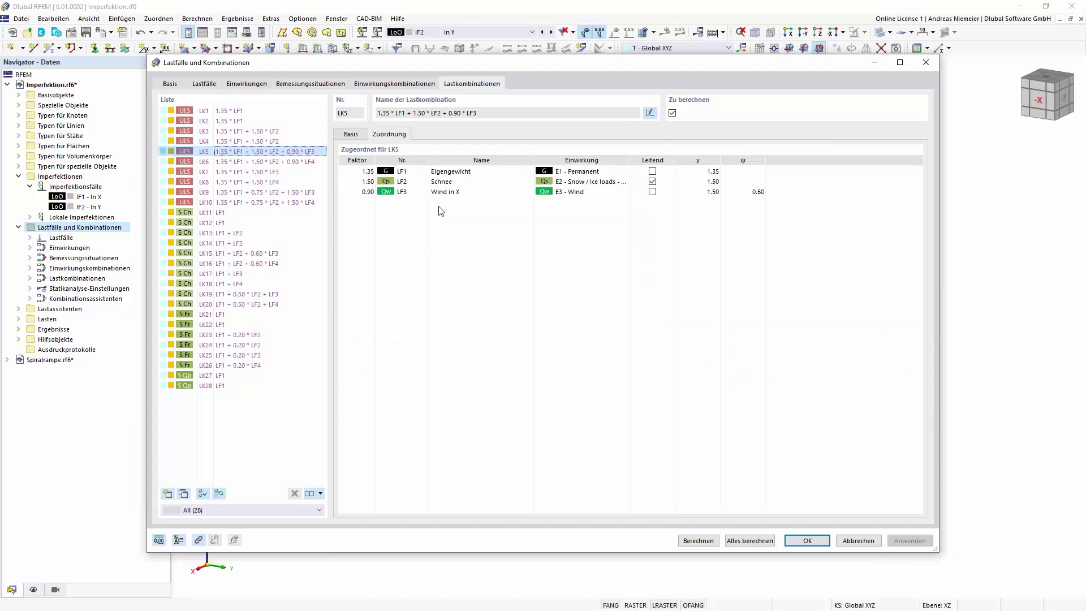
left_click(350, 134)
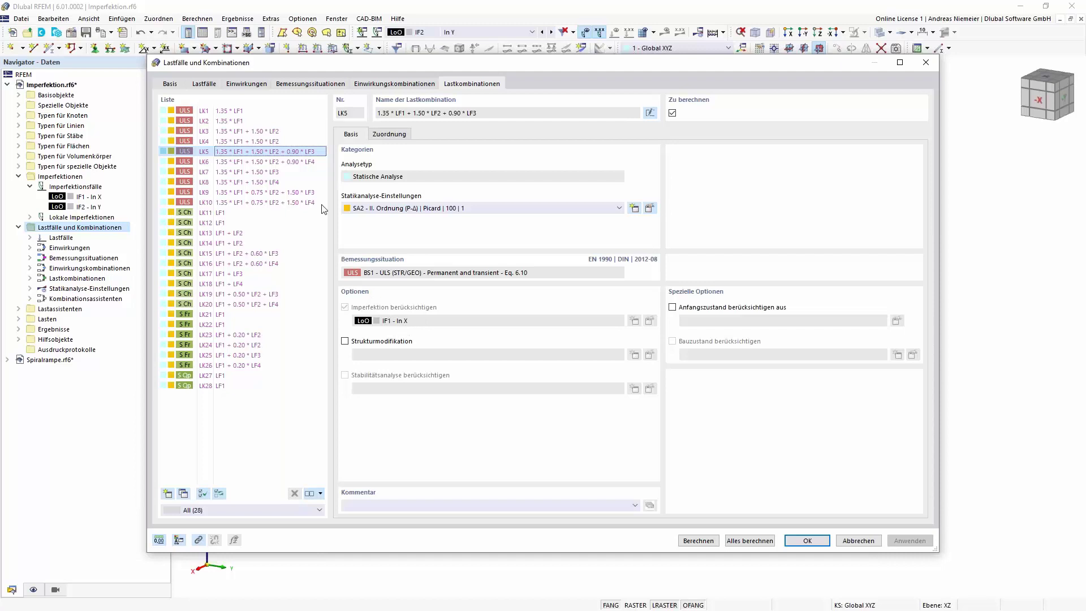
left_click(290, 163)
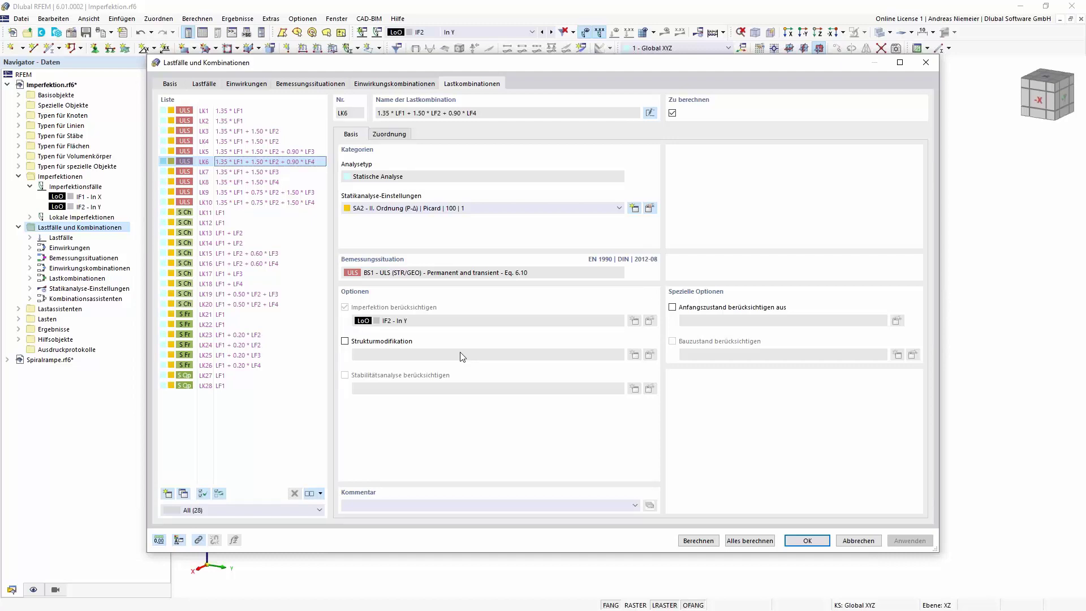
left_click(859, 540)
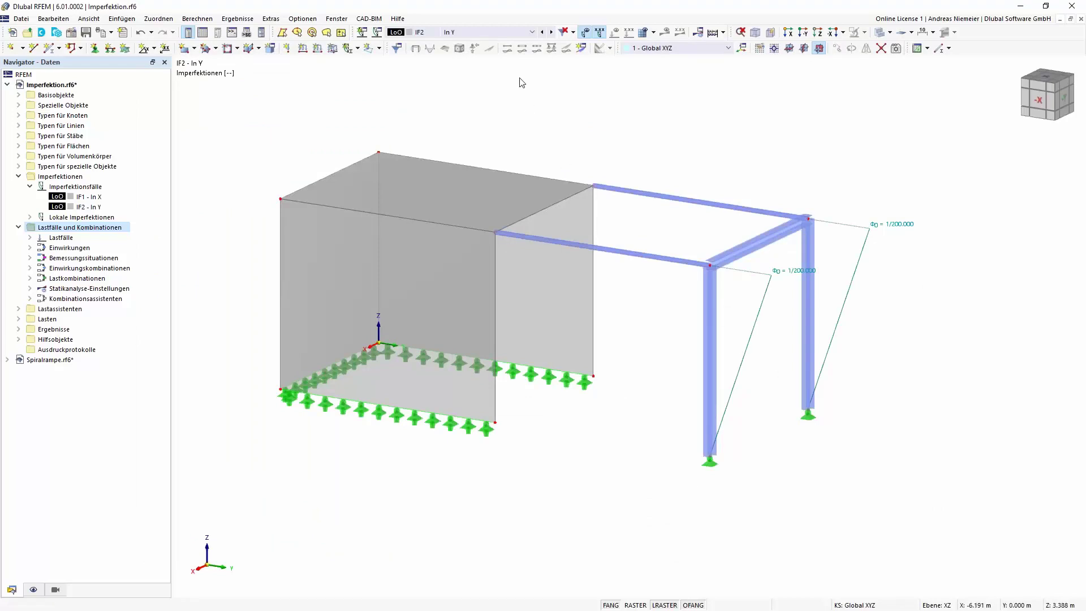
- Display imperfection case IF1 - In X and highlight the rear wall surface of the box-shaped structure to inspect it
left_click(497, 33)
left_click(498, 41)
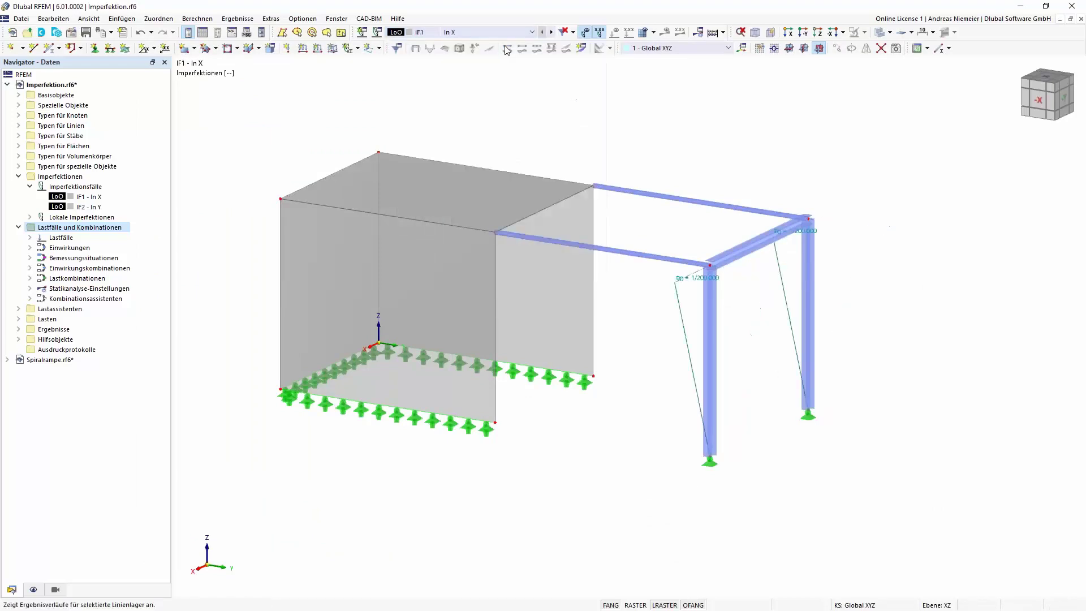
middle_click_drag(869, 292, 439, 175, "ctrl")
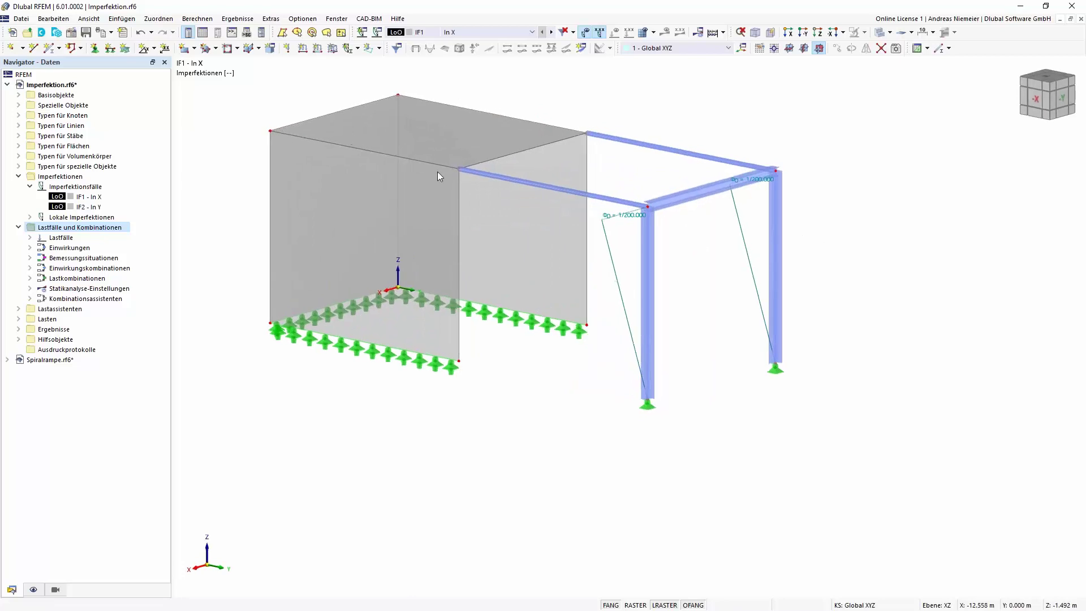
left_click(417, 182)
left_click(537, 263)
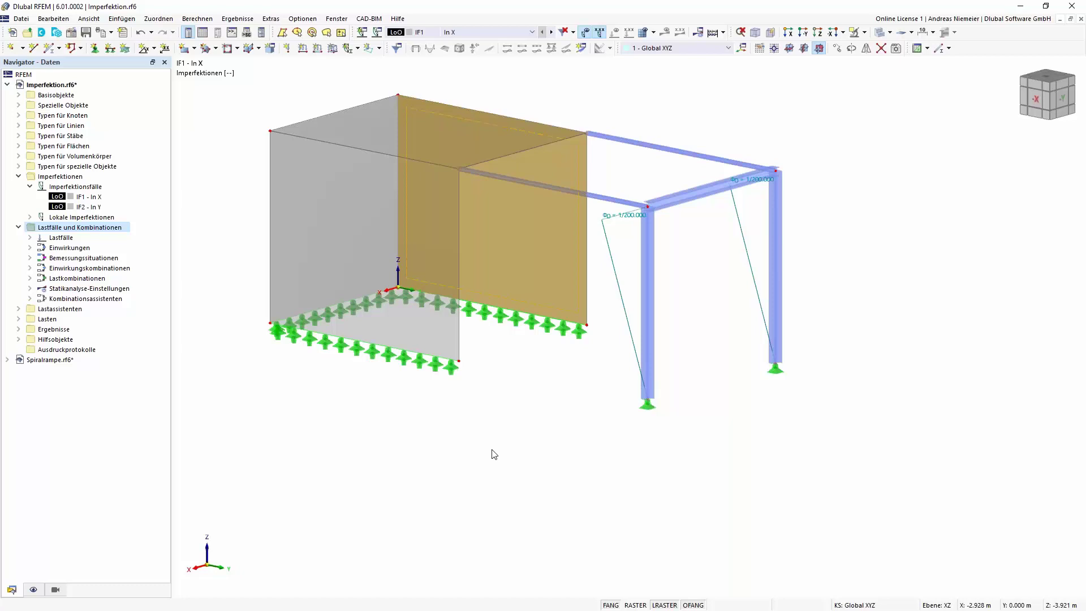
- Change the imperfection type of IF1 - In X to Anfangsschiefstellung über Tabelle
middle_click_drag(545, 410, 533, 440)
left_click(80, 199)
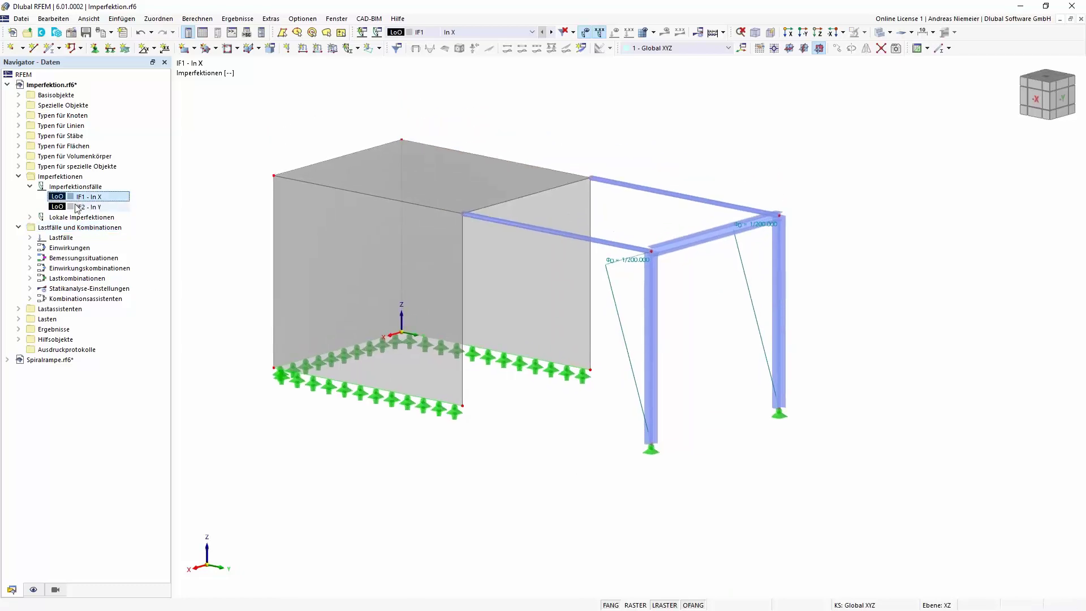
double_click(88, 198)
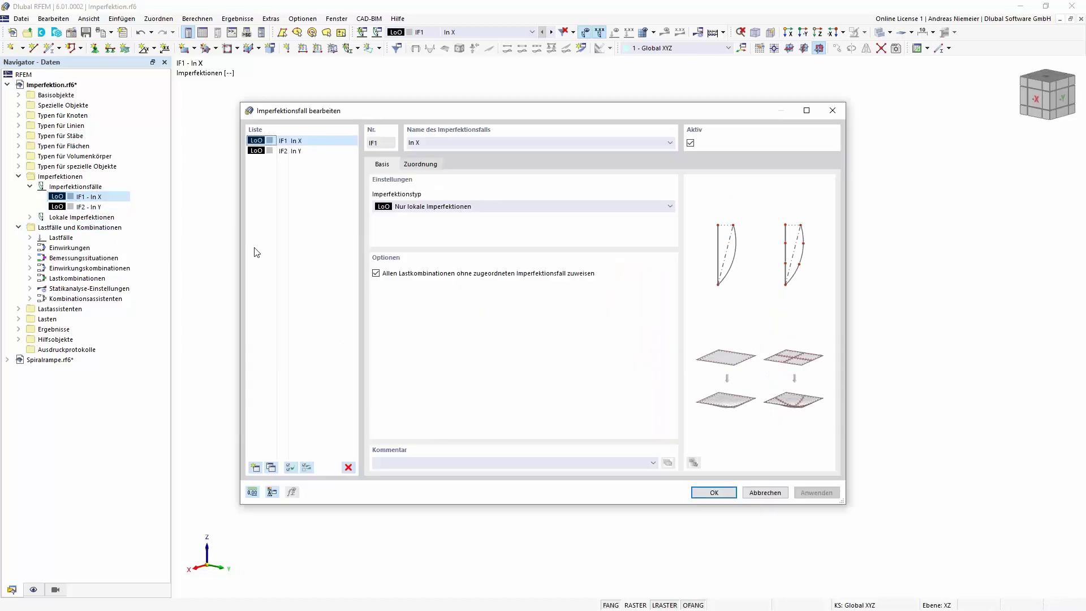
left_click(417, 206)
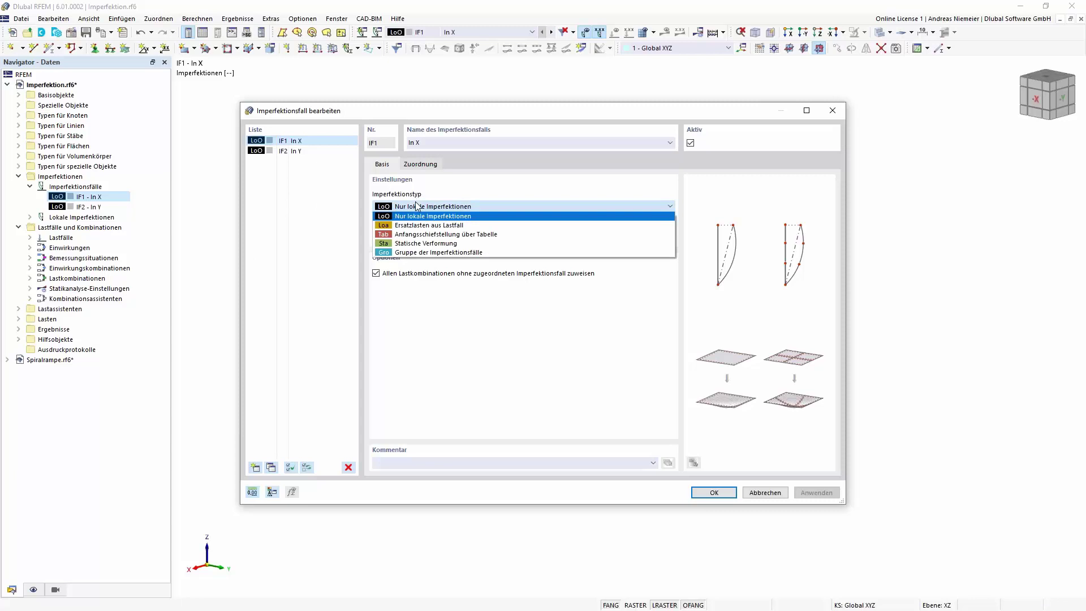
left_click(420, 234)
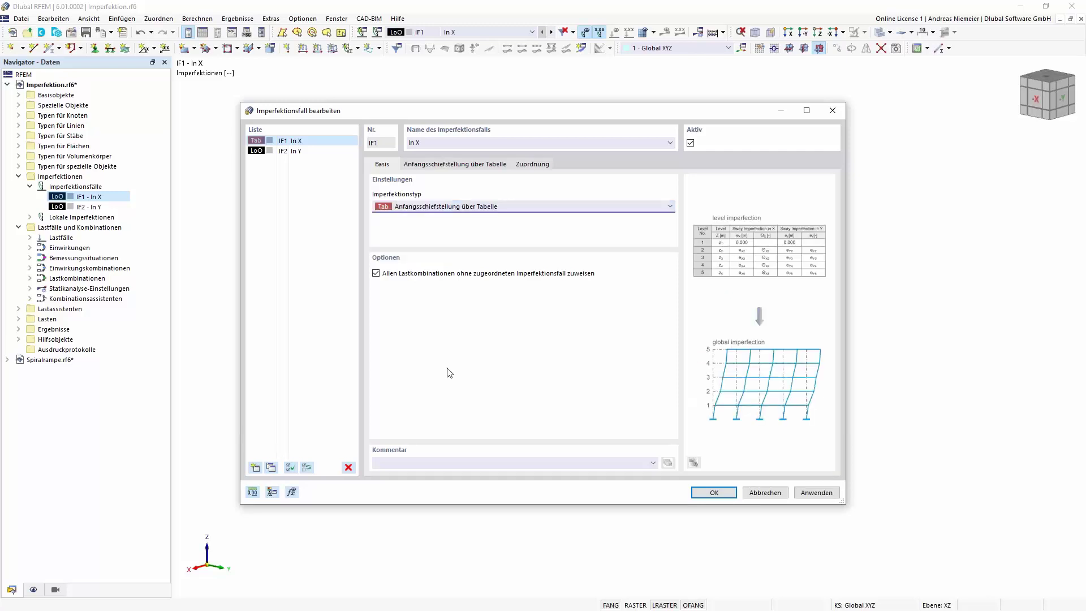
- Set the imperfection direction of the storey sway table for IF1 to X only
left_click(464, 164)
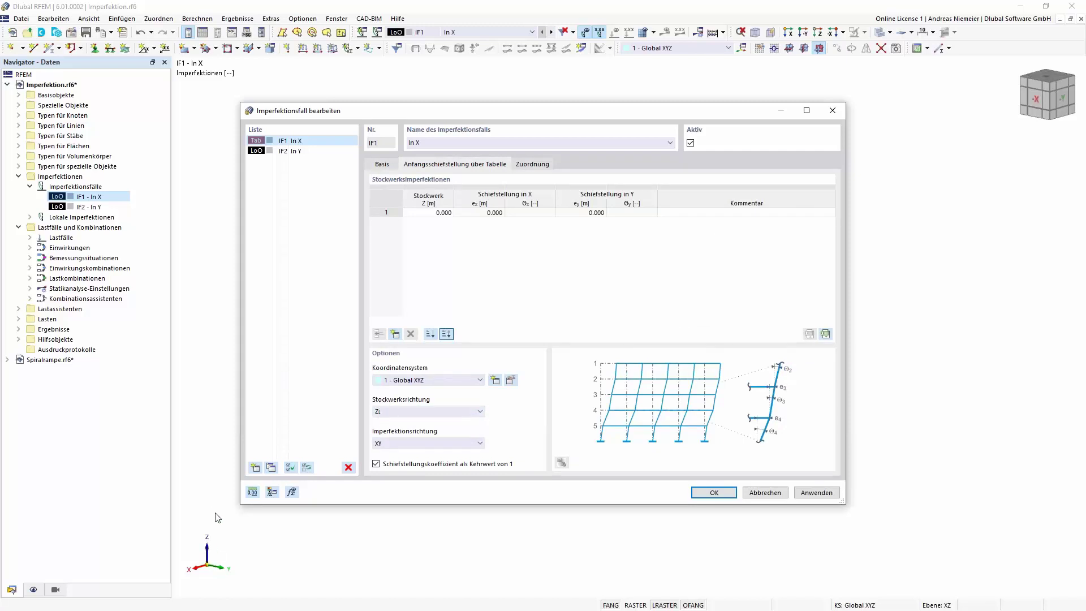
left_click(436, 444)
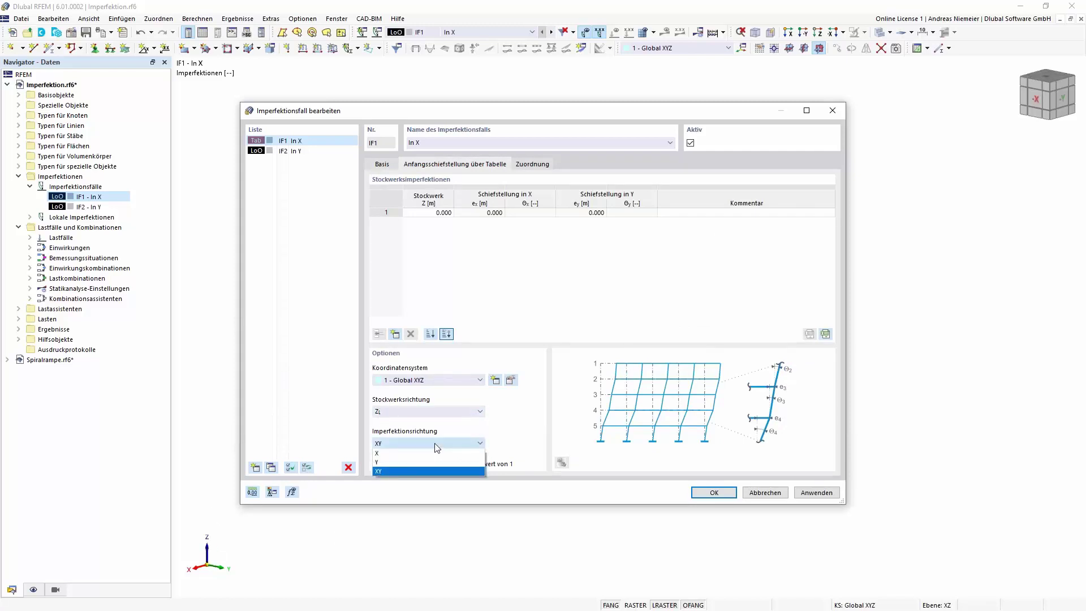
left_click(437, 453)
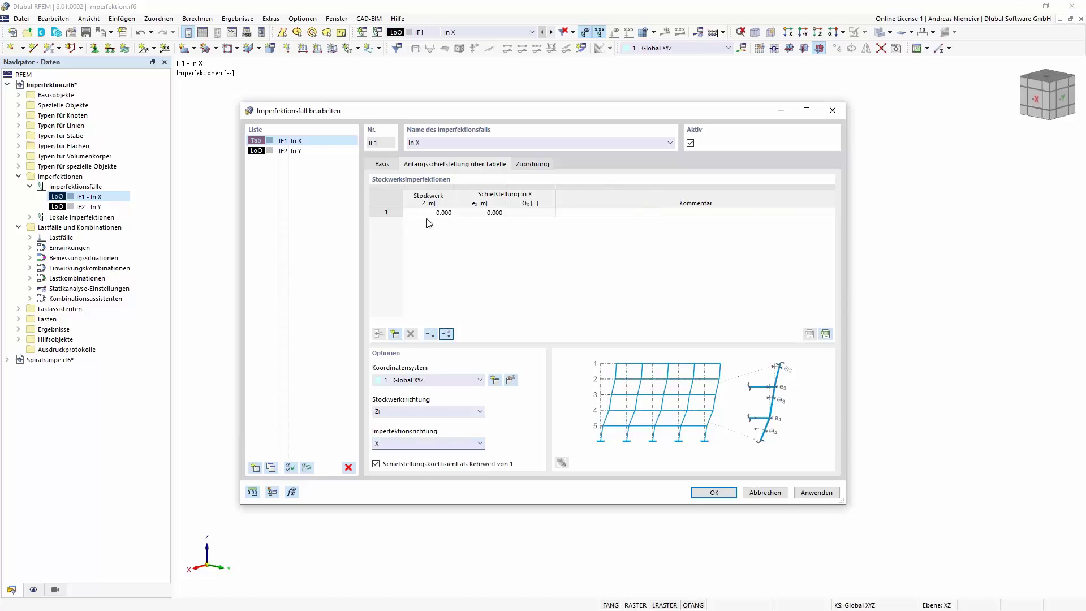
- Define storey levels at Z 4 m and 0 m for imperfection case IF1, with a 1/200 inclination at the 4 m level
left_click(394, 334)
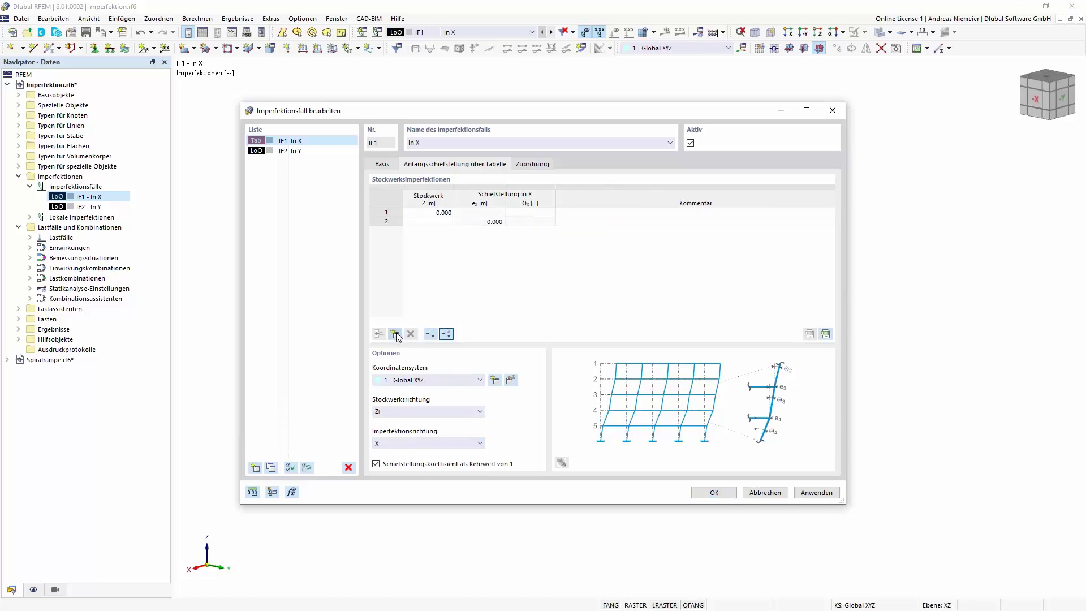
left_click(435, 222)
type("0")
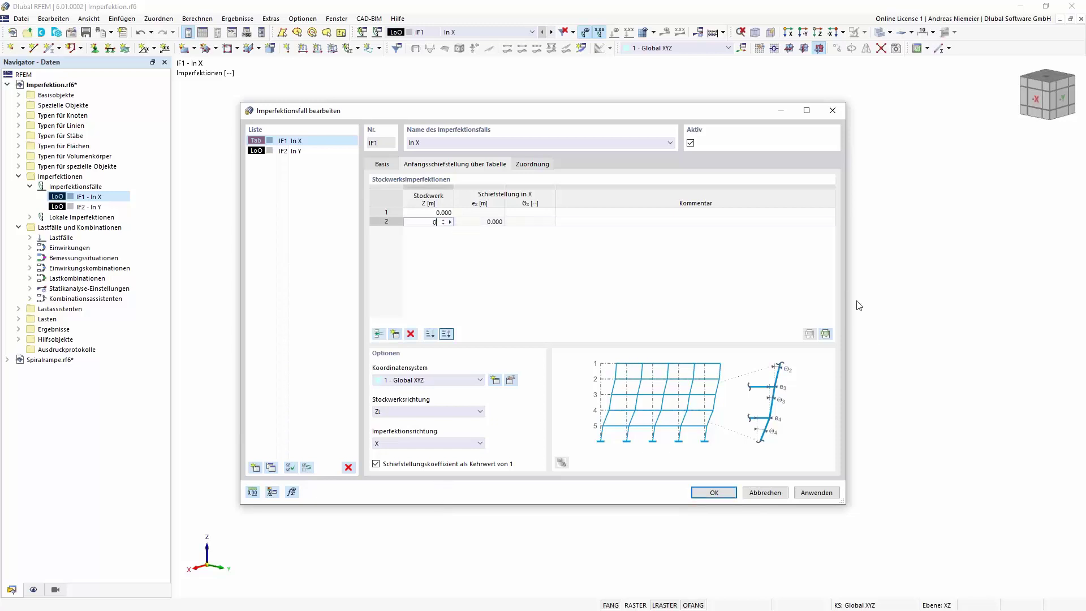
left_click(446, 214)
left_click_drag(484, 109, 612, 118)
type("4")
key("Tab")
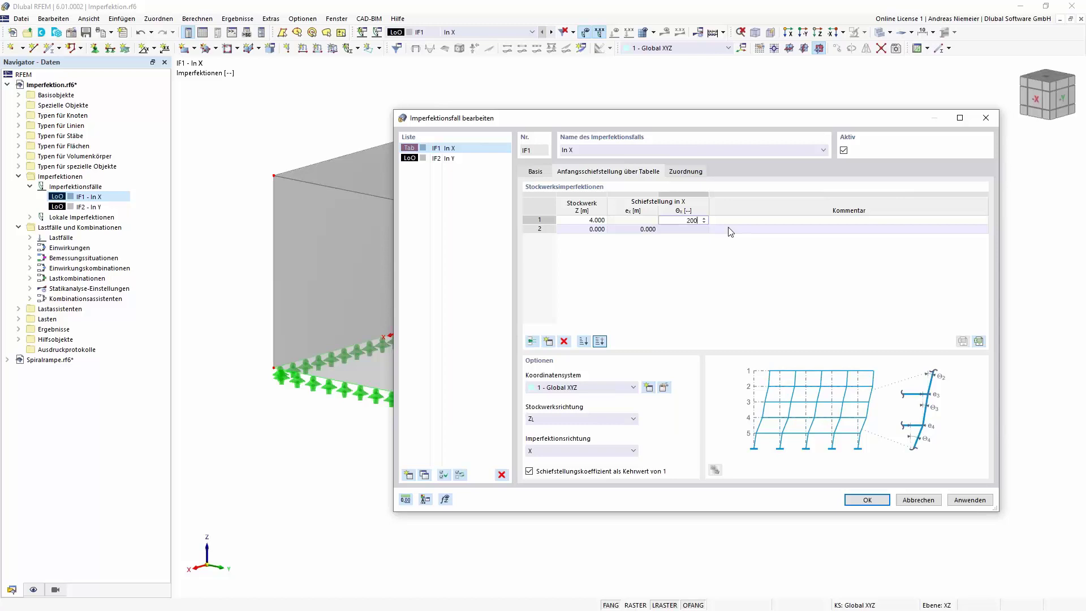
key("Tab")
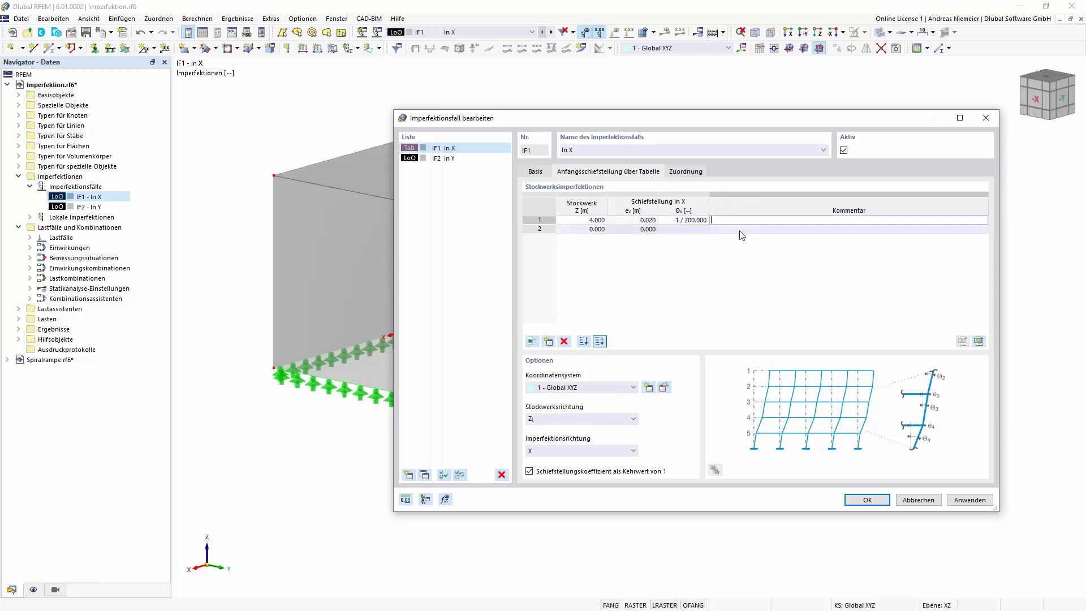
left_click(860, 502)
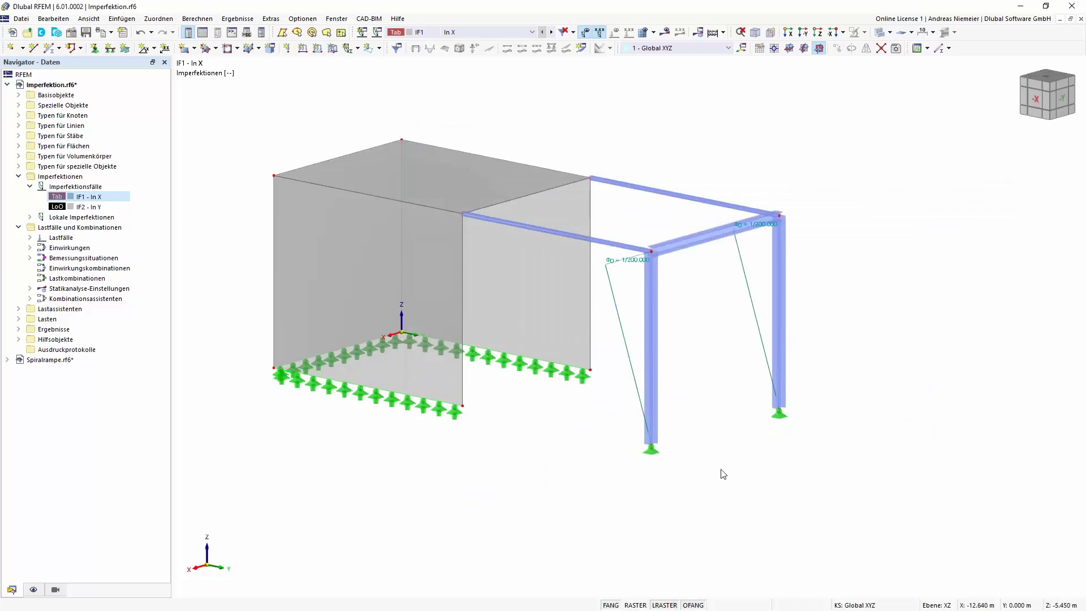
- Calculate imperfection case IF1 and inspect the model's global deformations from several sides
left_click(626, 356)
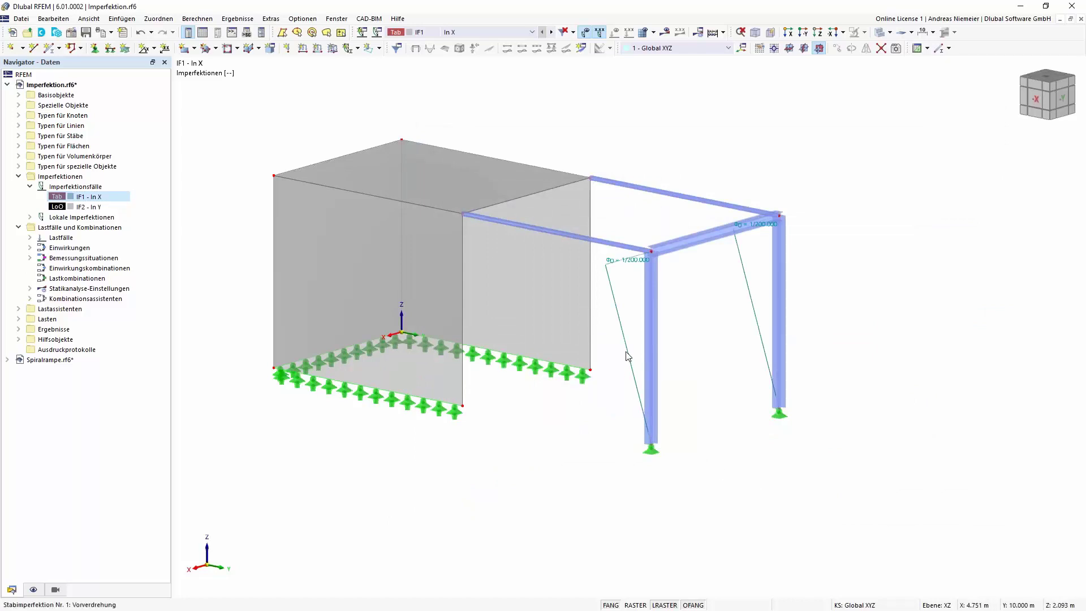
left_click(819, 354)
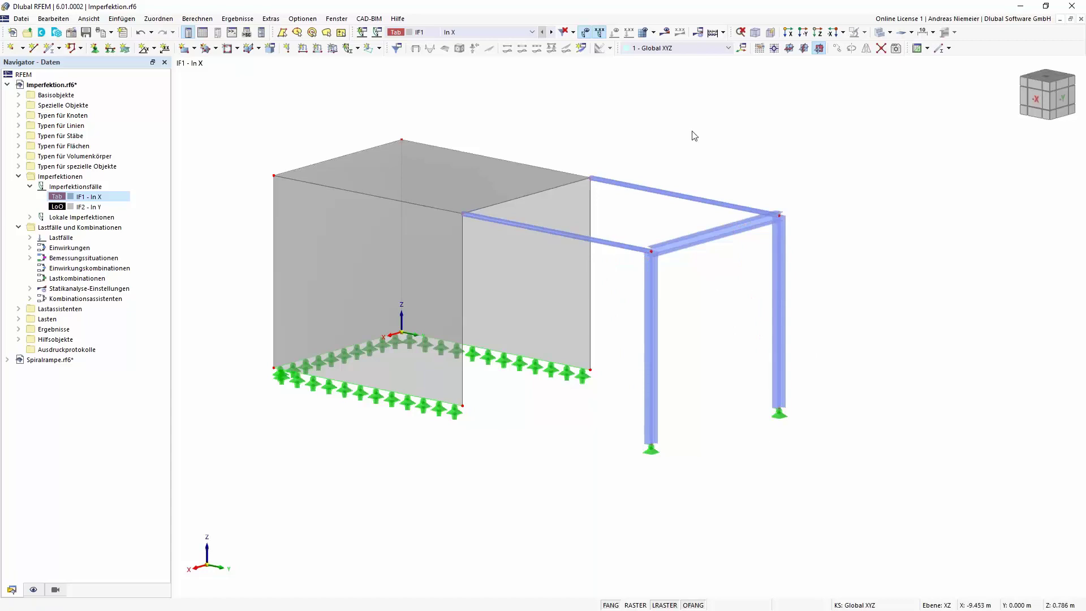
left_click(665, 32)
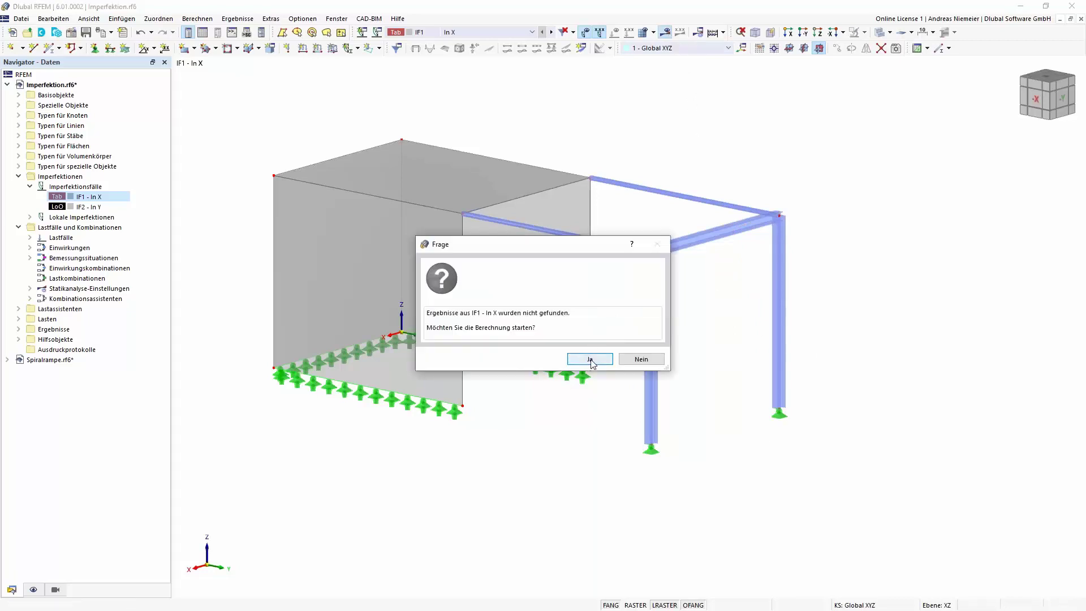
left_click(590, 360)
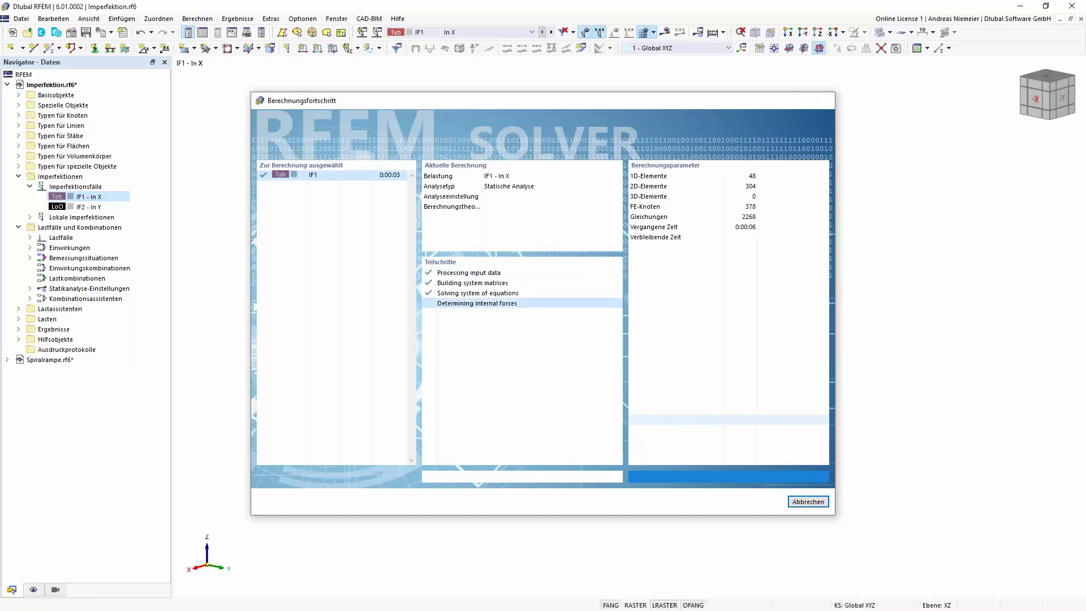
scroll(683, 423, "down", 2)
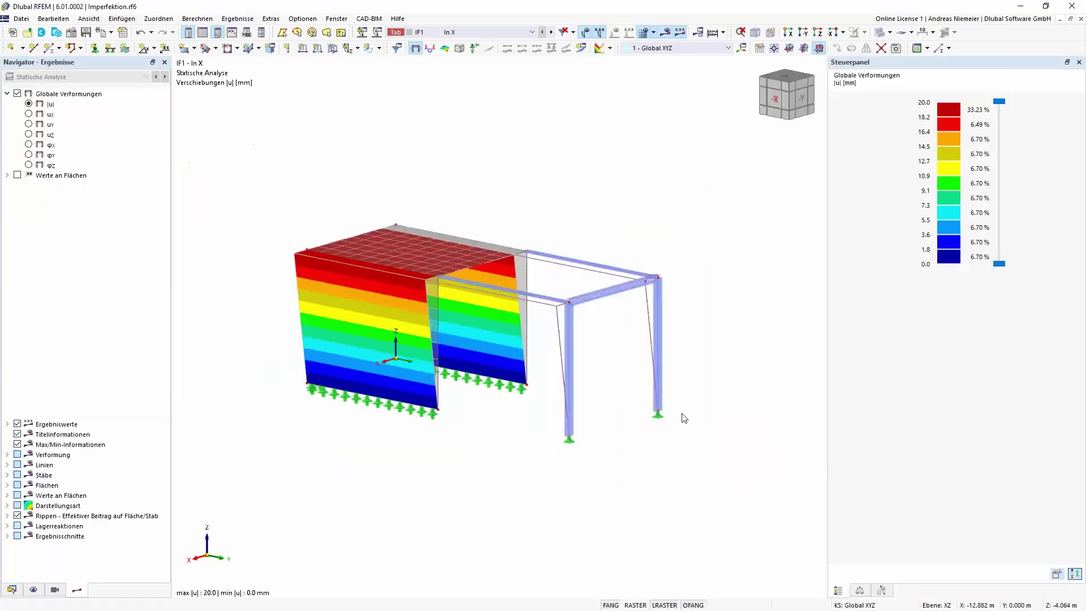
middle_click_drag(679, 420, 619, 391, "ctrl")
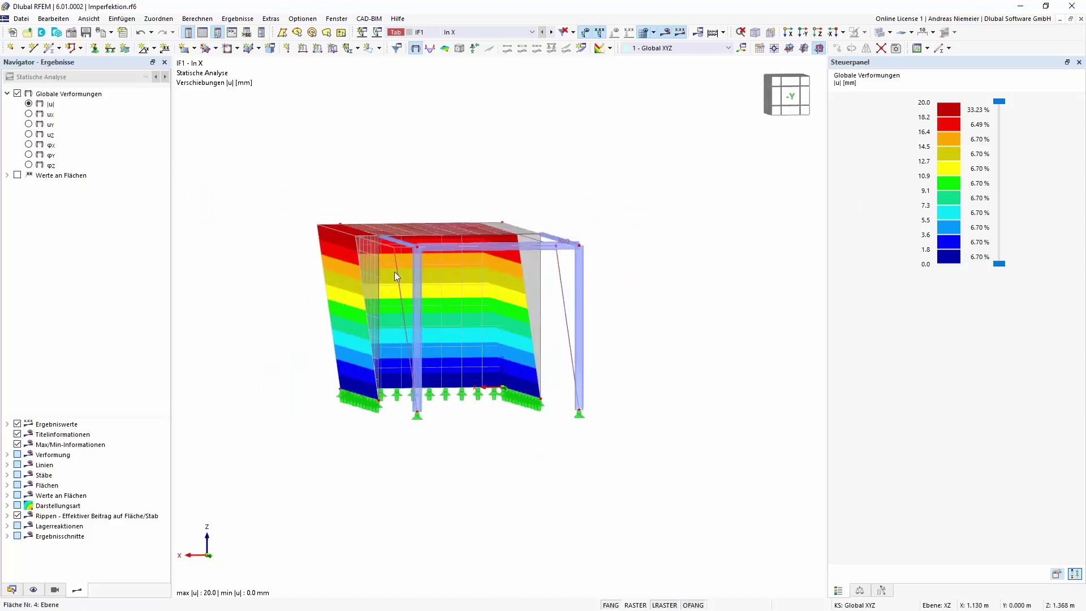
scroll(673, 408, "down", 1)
middle_click_drag(673, 409, 700, 492, "ctrl")
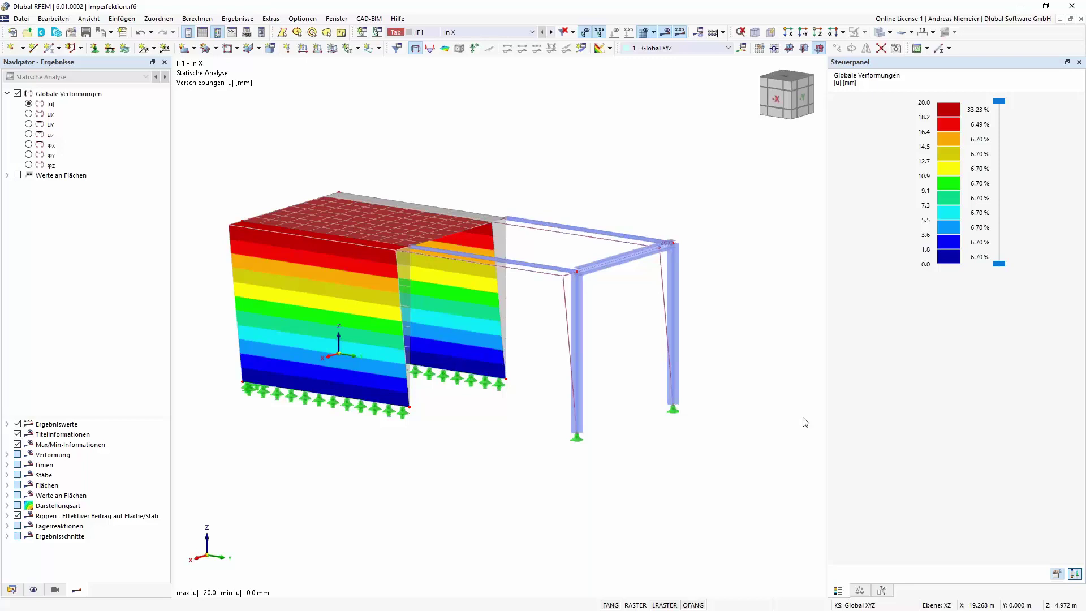
- Close the Imperfektion.rf6 model without saving its changes and bring the Spiralrampe ramp model into view
left_click(11, 590)
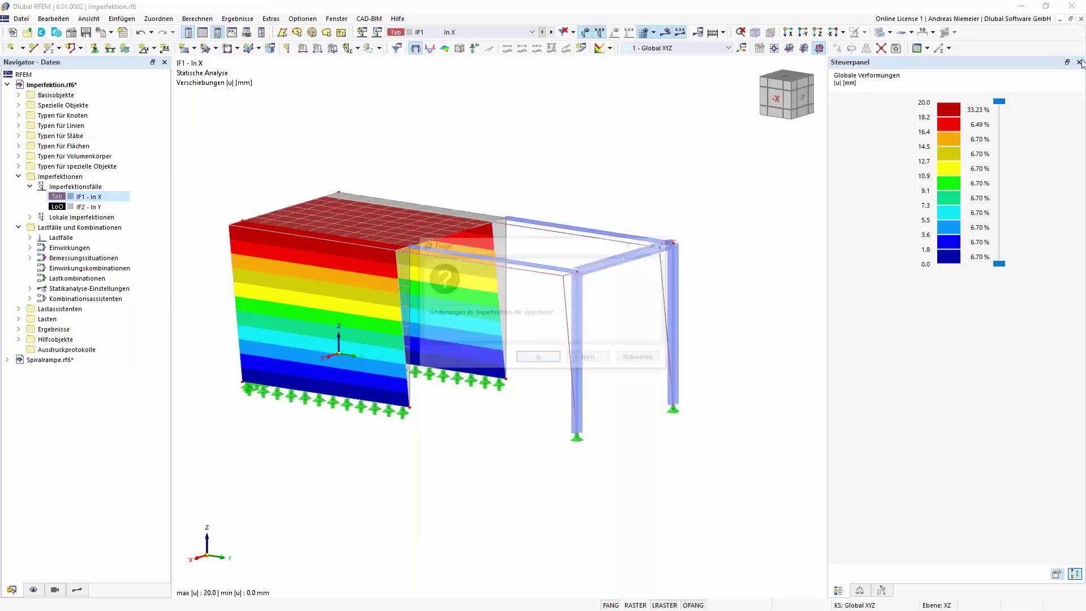
left_click(591, 359)
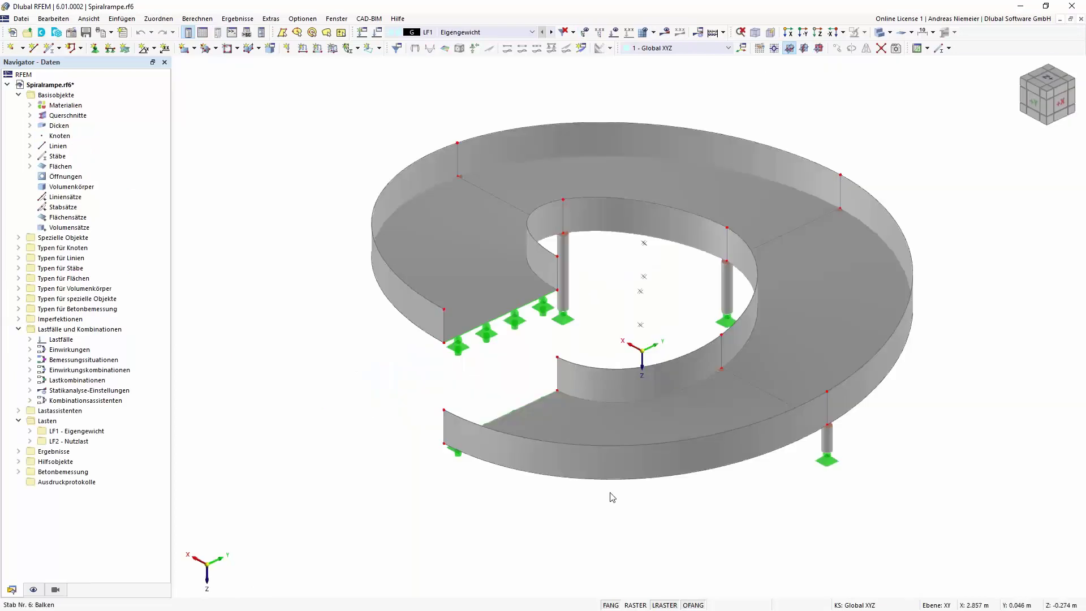
middle_click_drag(577, 510, 560, 528)
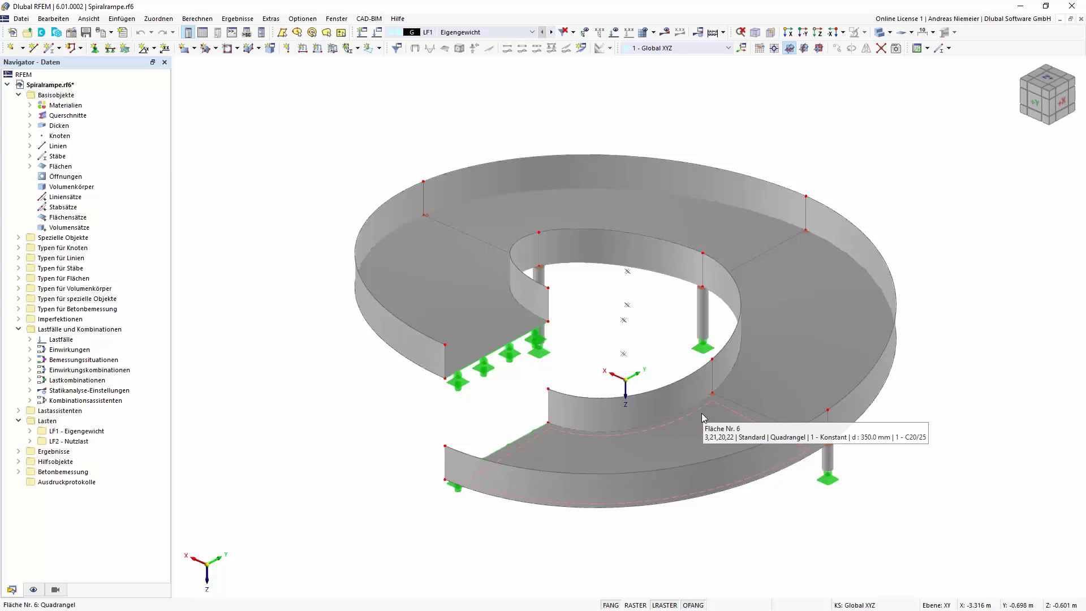
- Collapse the expanded data folders of the Spiralrampe model and create a new printout report
left_click(18, 328)
left_click(19, 95)
left_click(19, 217)
left_click(62, 259)
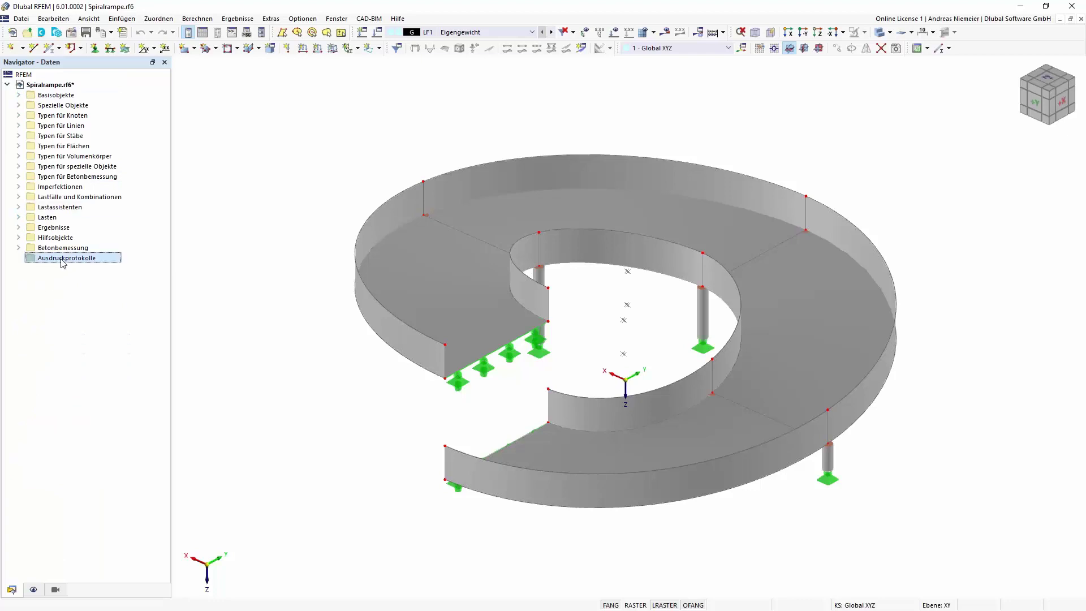
right_click(66, 259)
left_click(97, 269)
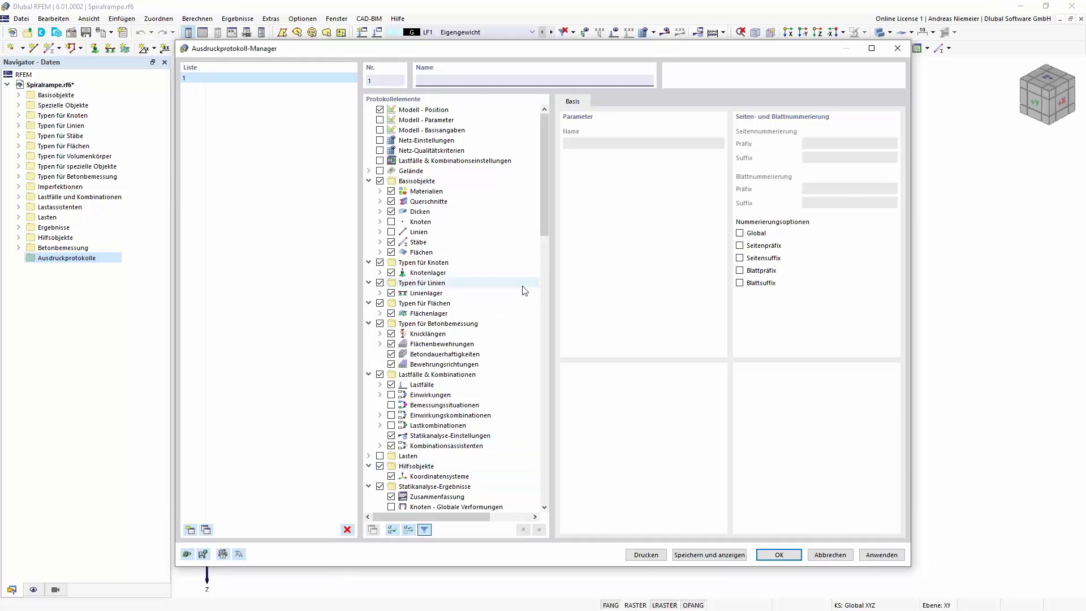
- Exclude nodal support forces, line support forces and member internal forces by section from the report's static analysis results
mouse_move(543, 149)
left_mouse_down()
mouse_move(549, 417)
mouse_move(555, 141)
left_mouse_up()
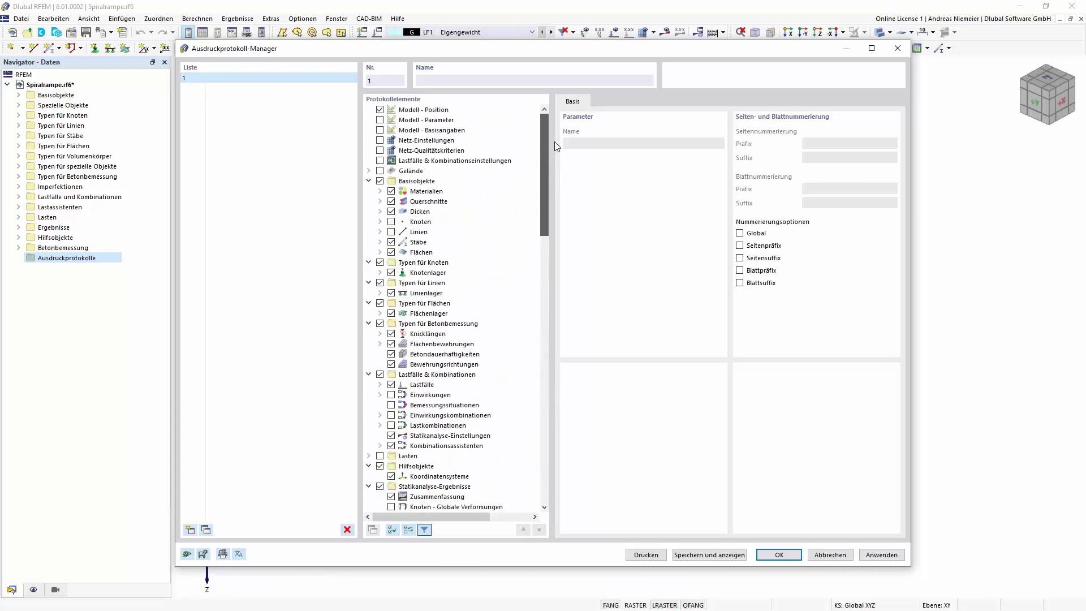
right_click(521, 242)
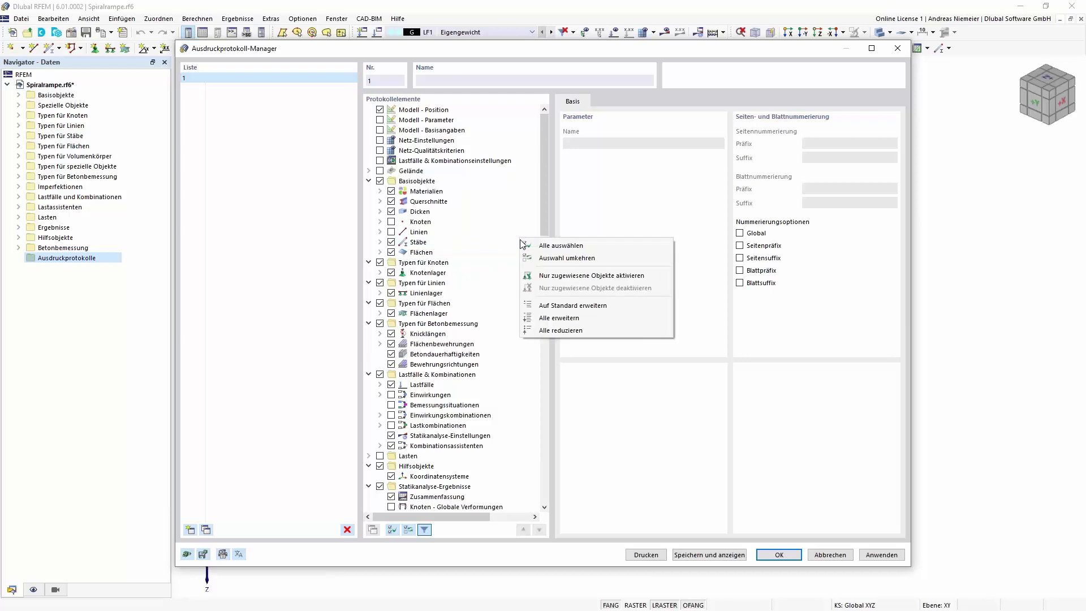
left_click(553, 328)
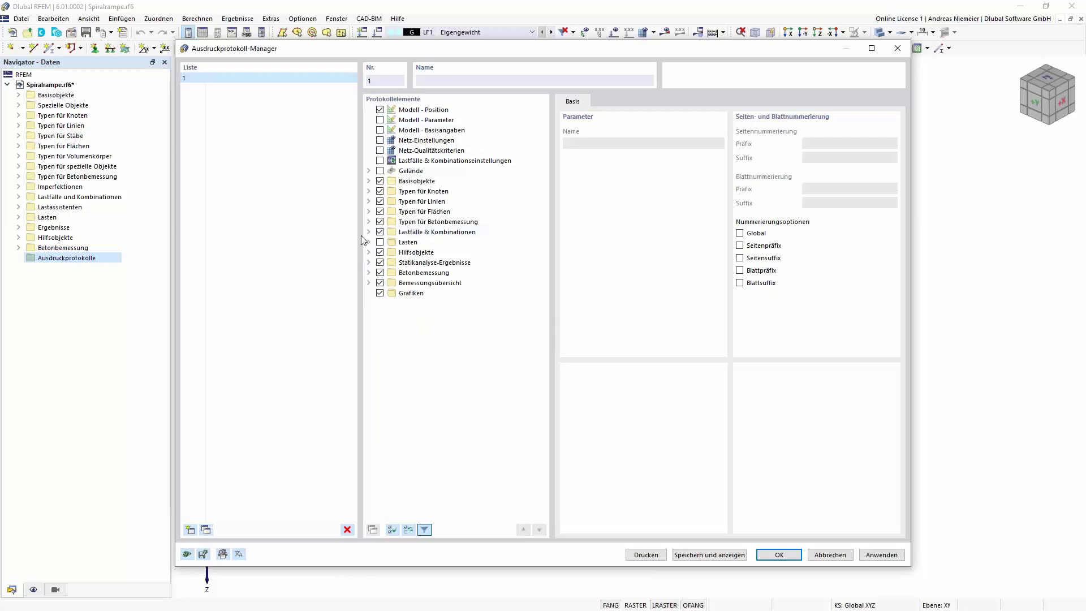
left_click(368, 262)
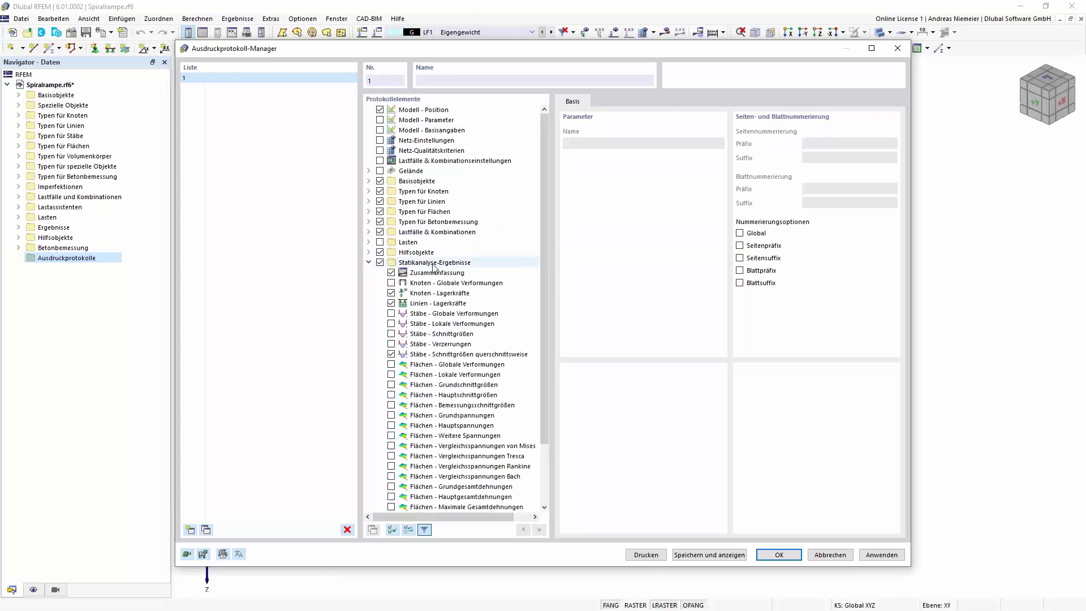
left_click(391, 303)
left_click(390, 293)
left_click(391, 354)
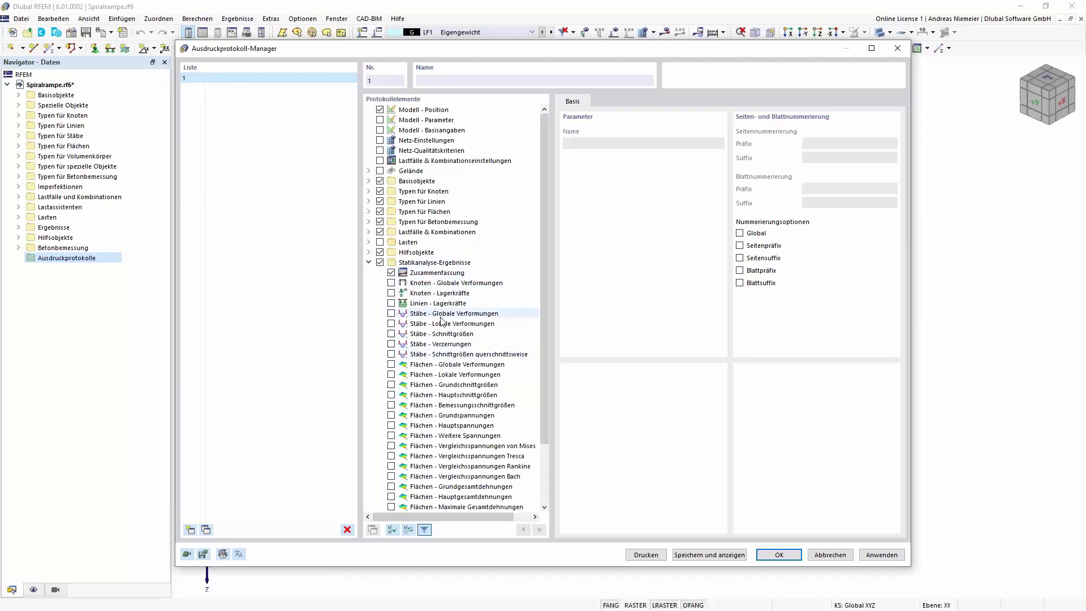
scroll(439, 324, "down", 3)
double_click(395, 192)
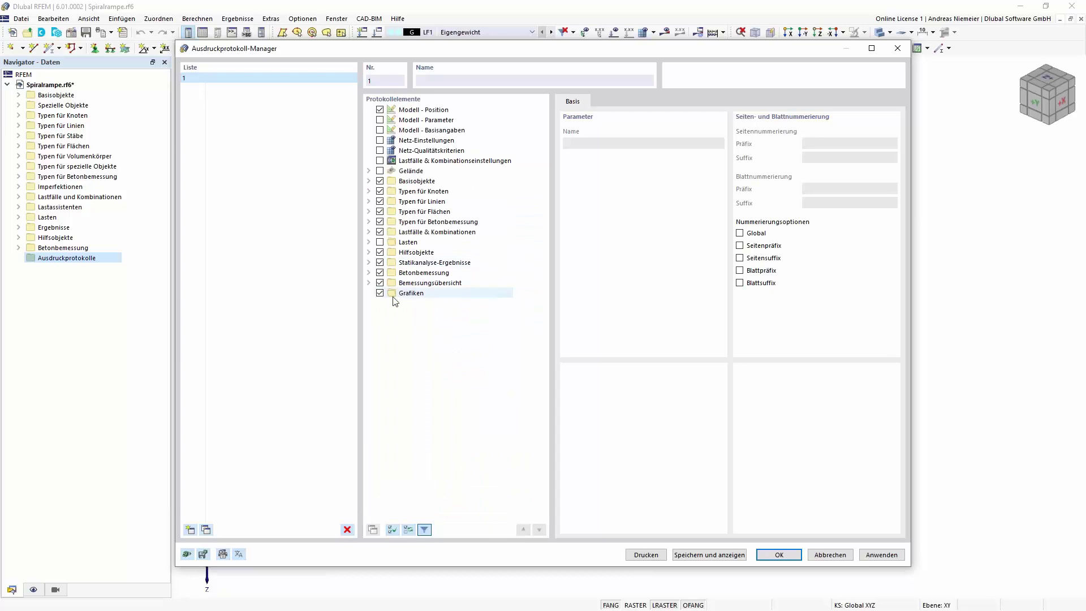
- Exclude member and surface reinforcement from the report's concrete design results, and save and display the report
left_click(368, 273)
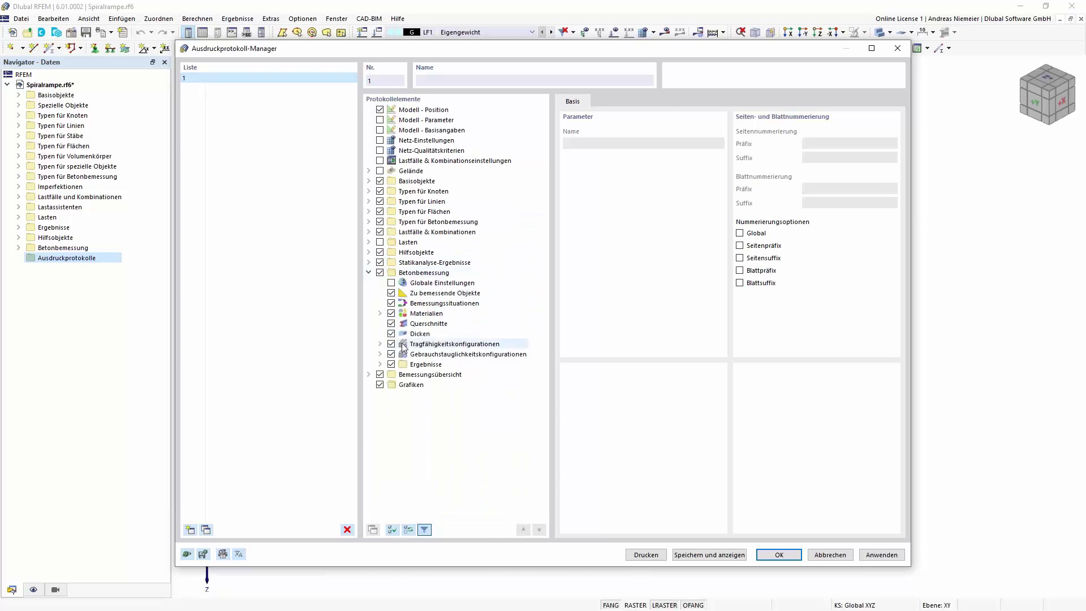
left_click(379, 364)
left_click(402, 384)
left_click(450, 385)
scroll(452, 383, "down", 2)
left_click(452, 375)
left_click(466, 436)
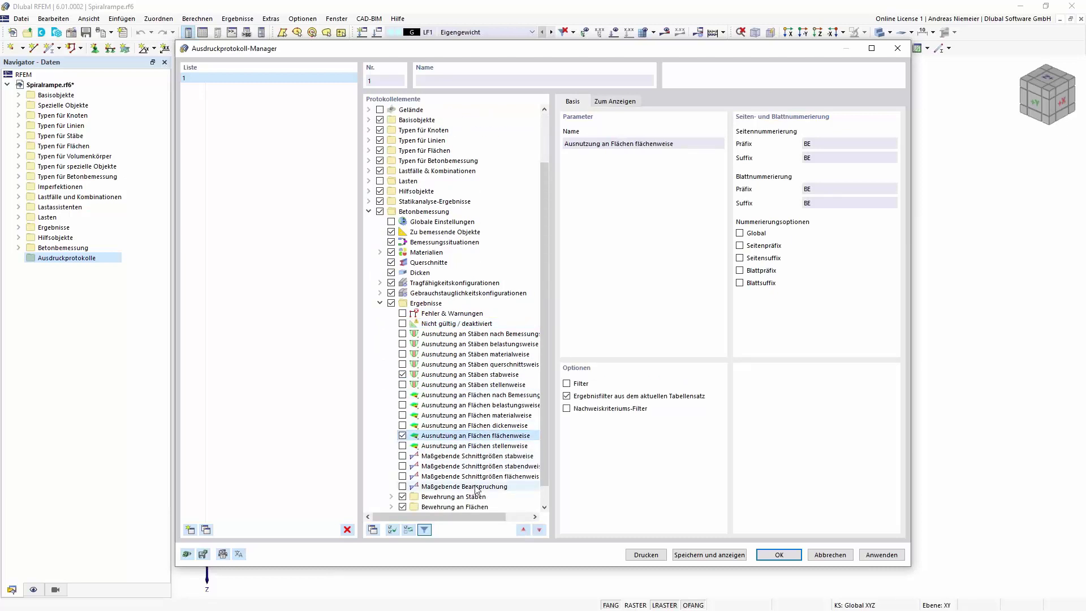
scroll(474, 489, "down", 1)
left_click(464, 487)
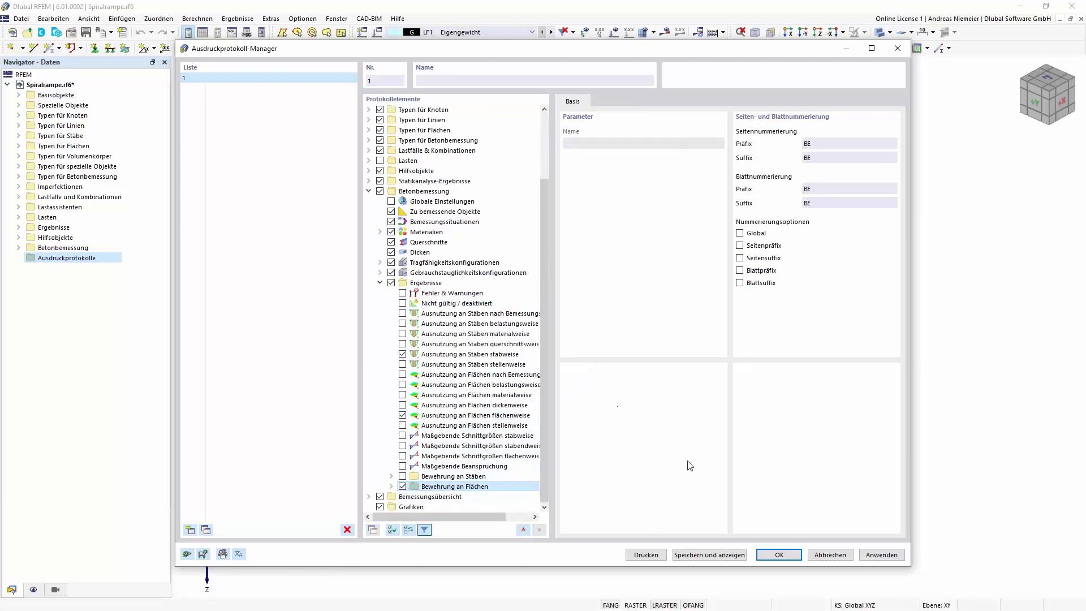
left_click(402, 486)
left_click(717, 555)
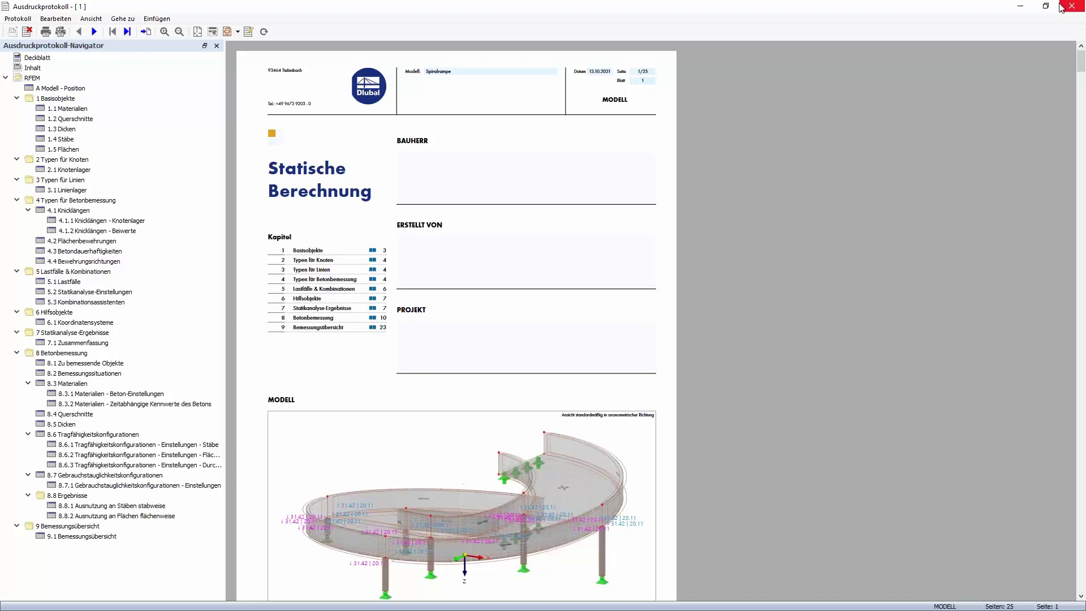
- Look through the printout report from the cover page to the concrete durability section, and return to the ramp model
left_click(1020, 11)
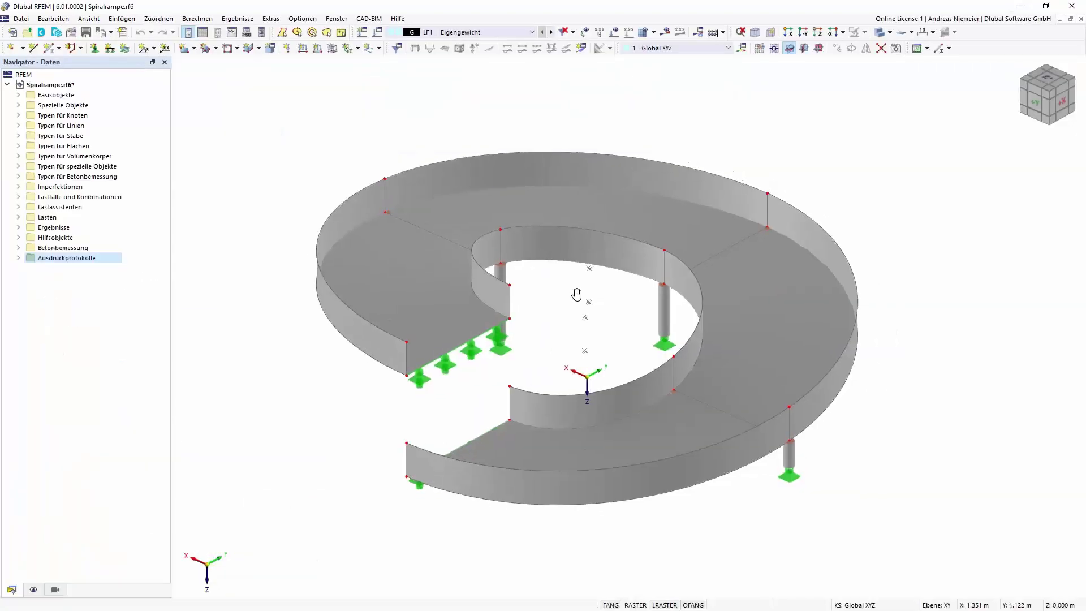
middle_click_drag(570, 321, 540, 310, "ctrl")
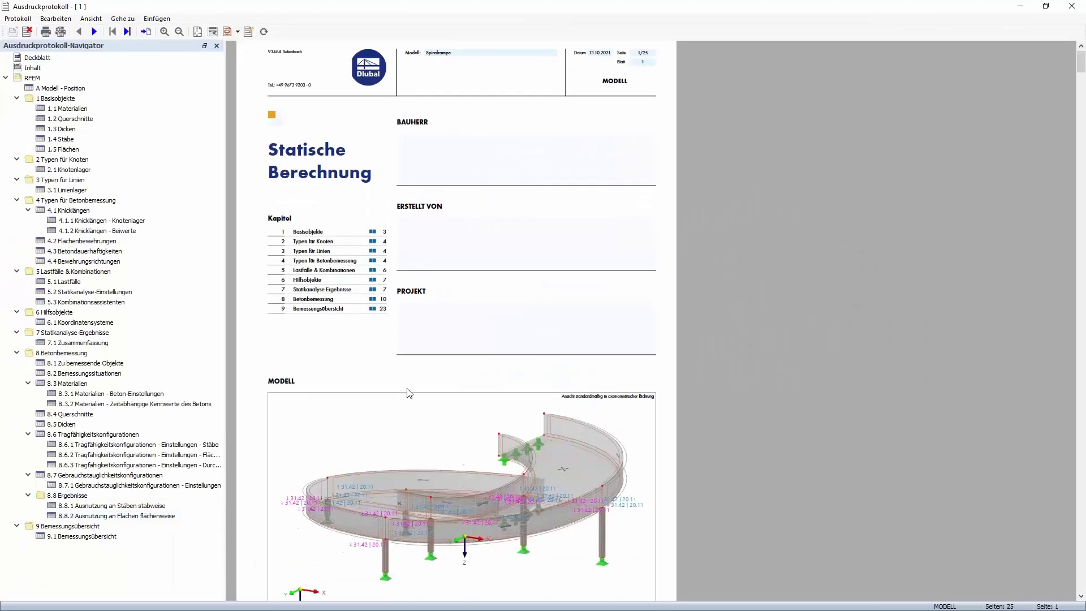
scroll(407, 396, "down", 15)
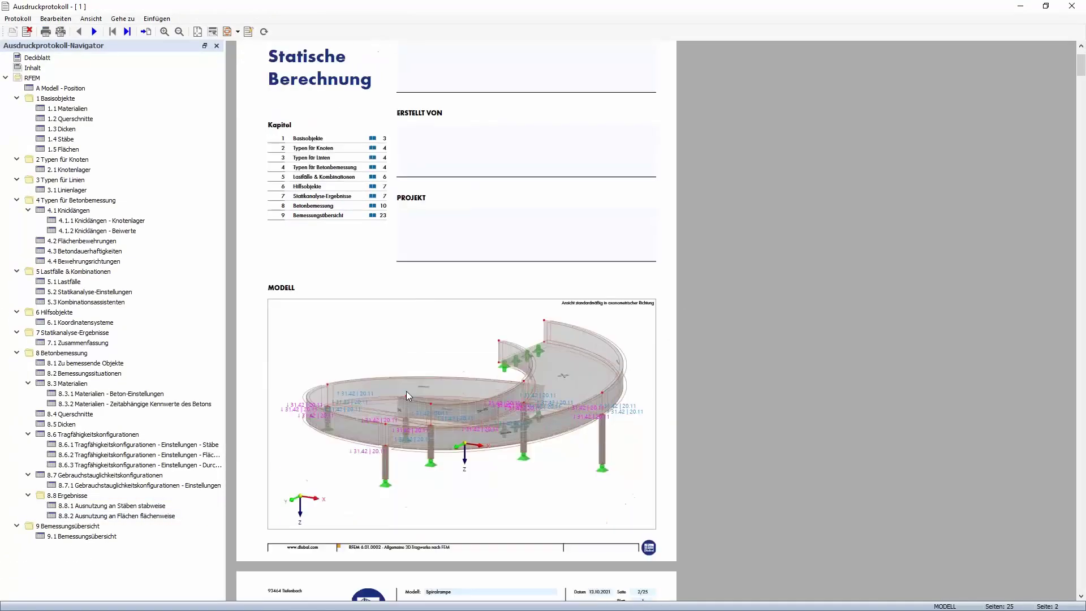
scroll(403, 402, "down", 7)
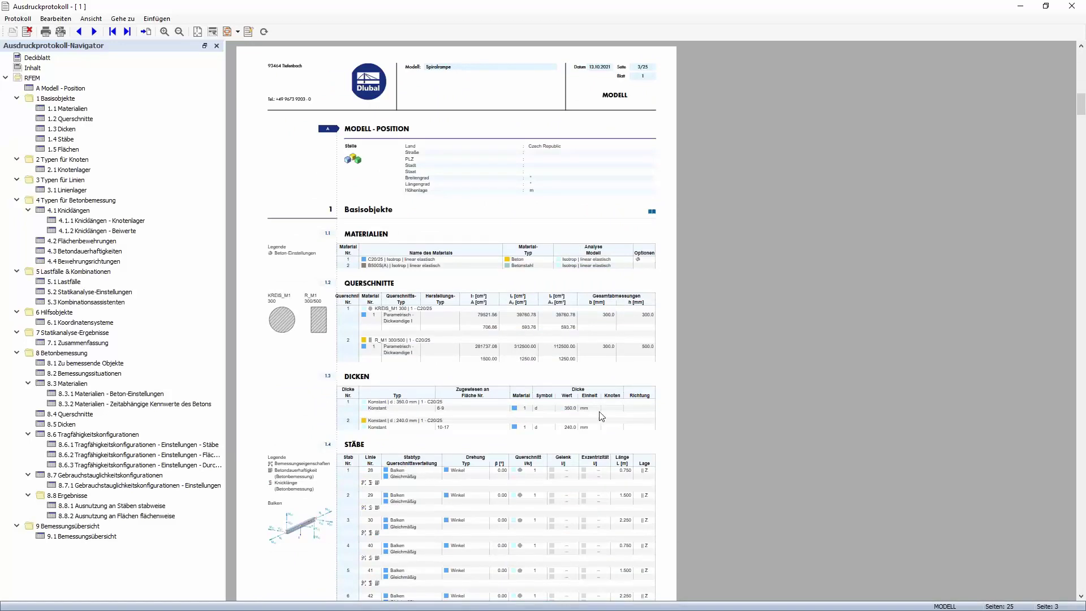
scroll(473, 373, "down", 7)
scroll(473, 373, "down", 3)
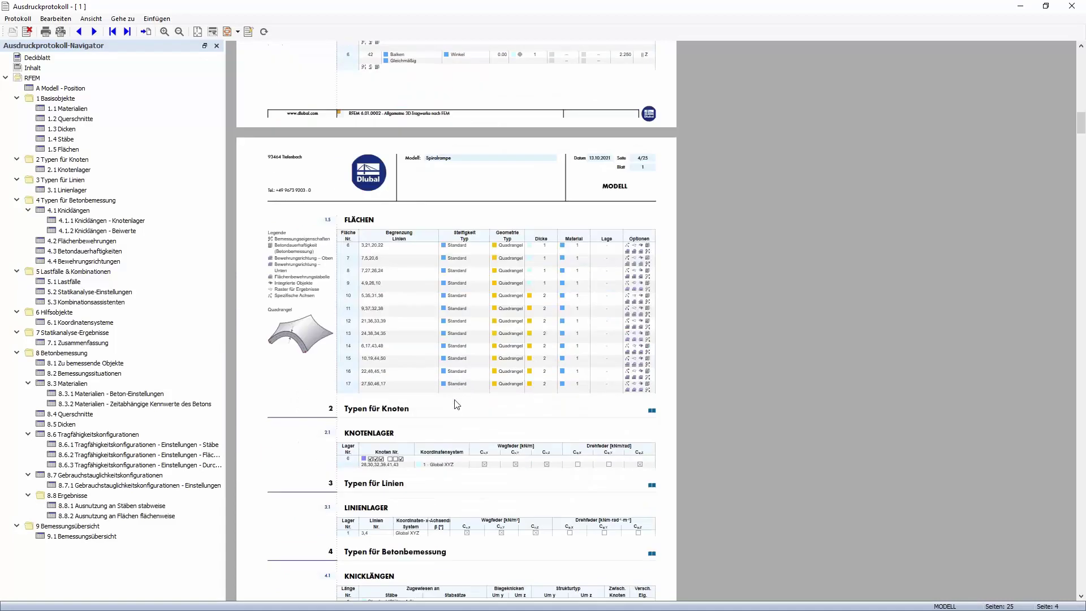
scroll(458, 409, "down", 7)
scroll(455, 405, "down", 5)
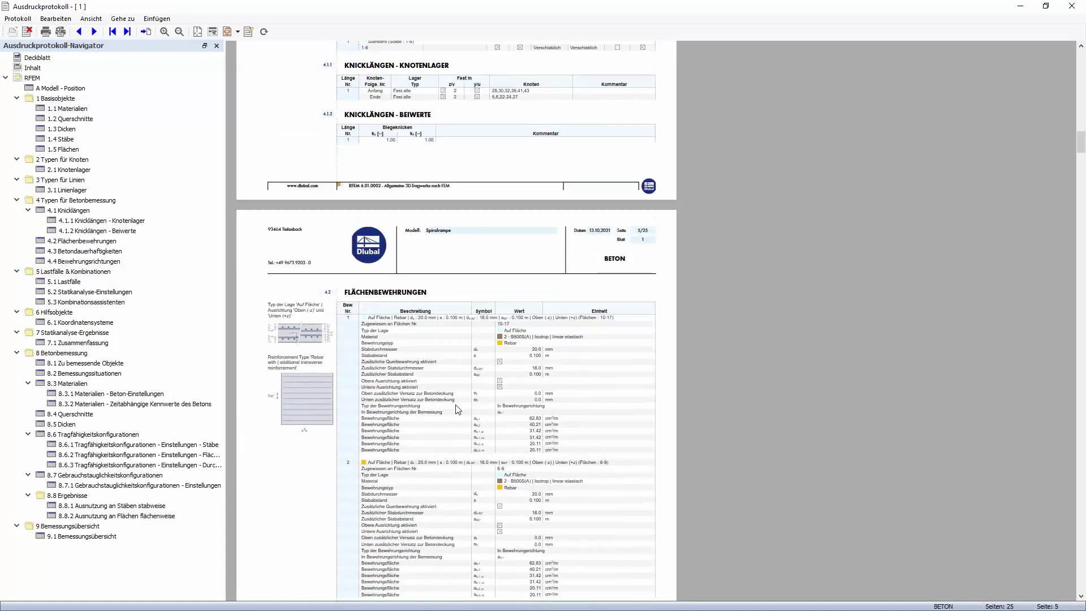
scroll(325, 395, "down", 3)
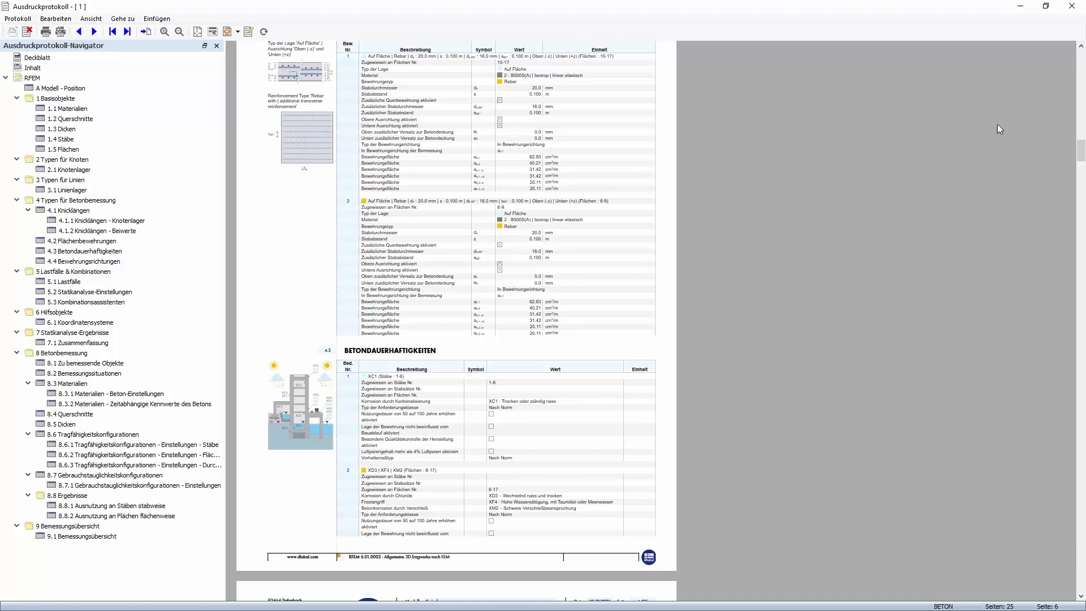
left_click(1020, 9)
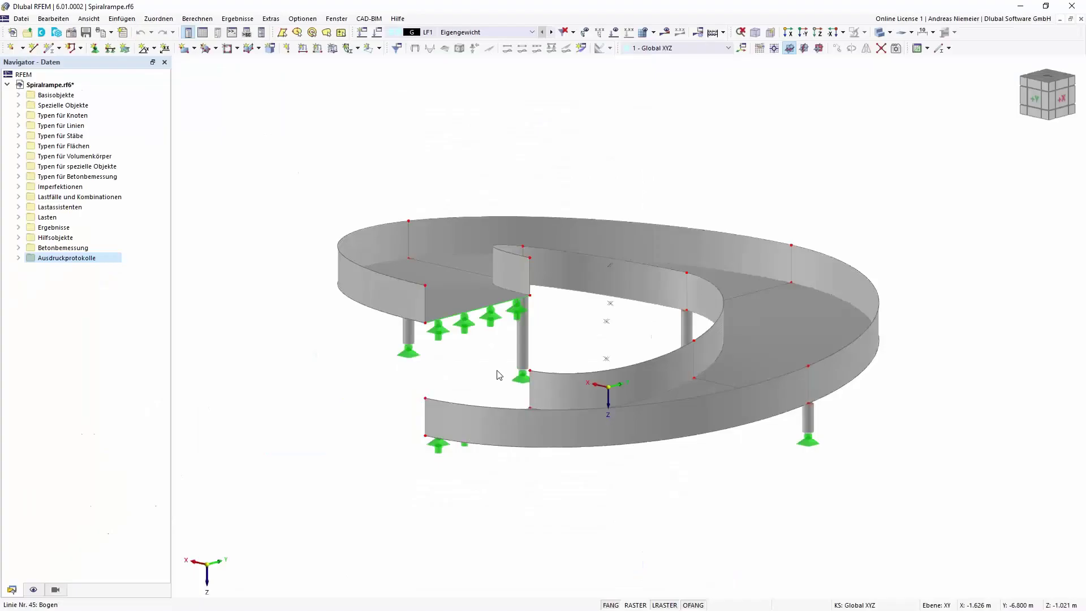
- Examine the spiral ramp from the +X, +Y and +Z directions and from an angled 3D view
middle_click_drag(633, 138, 569, 301, "ctrl")
scroll(569, 301, "up", 3)
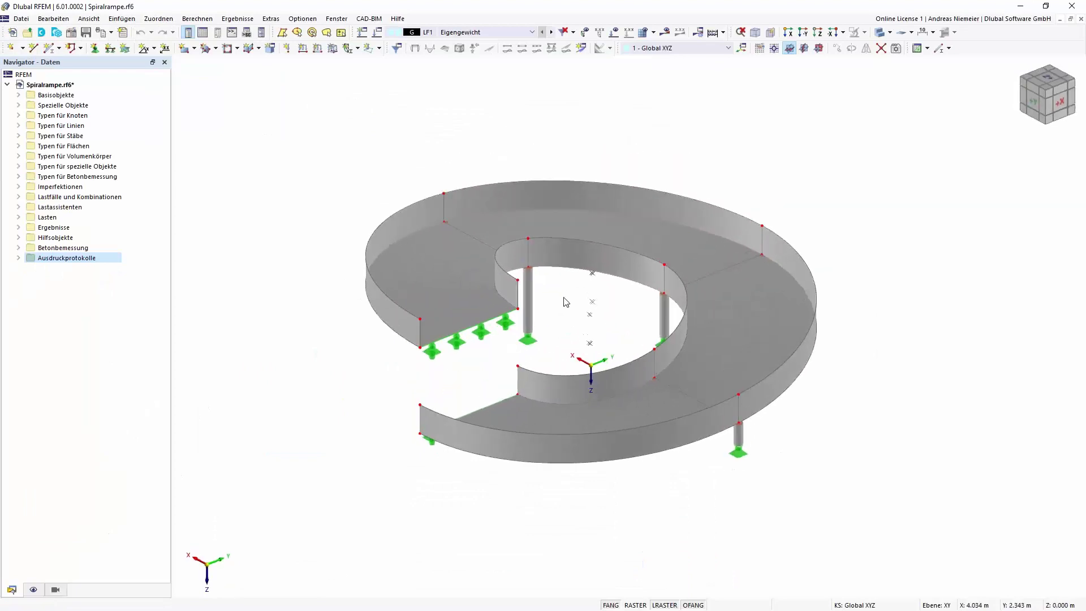
left_click(1052, 105)
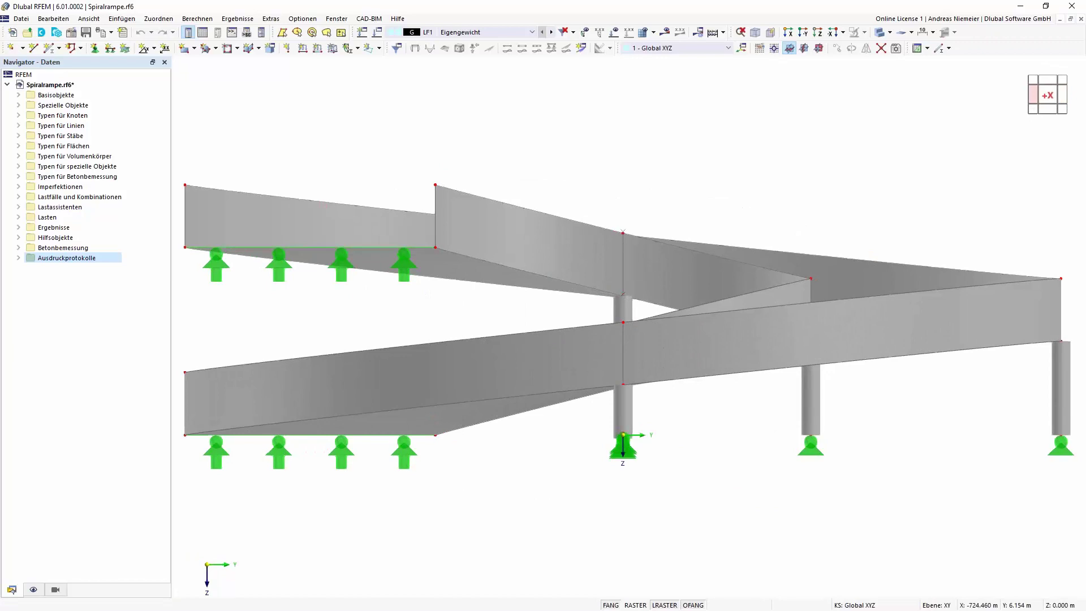
left_click(1029, 104)
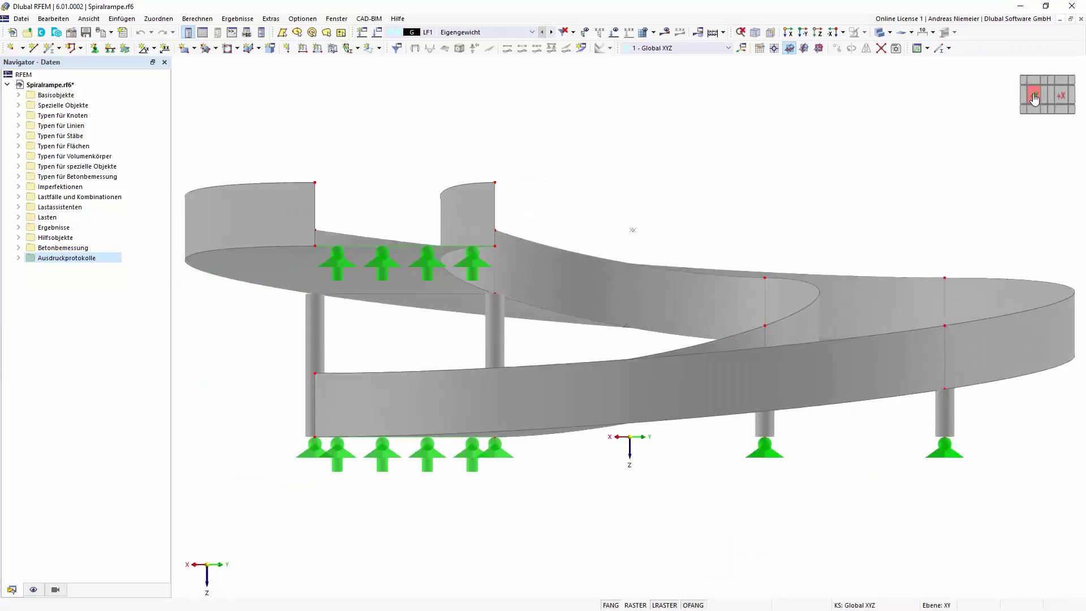
left_click(1050, 95)
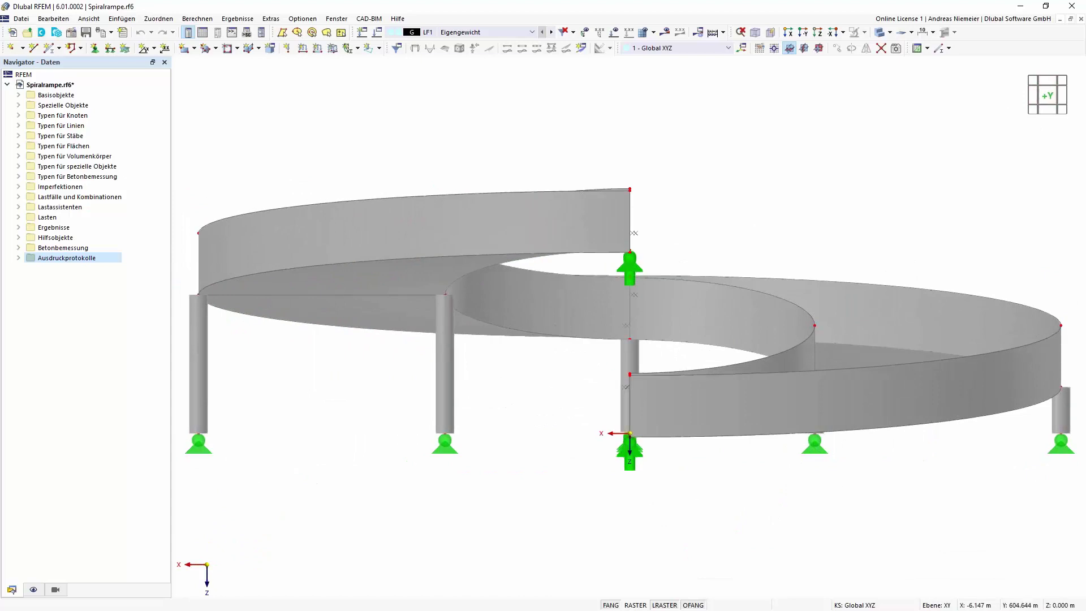
left_click(1050, 82)
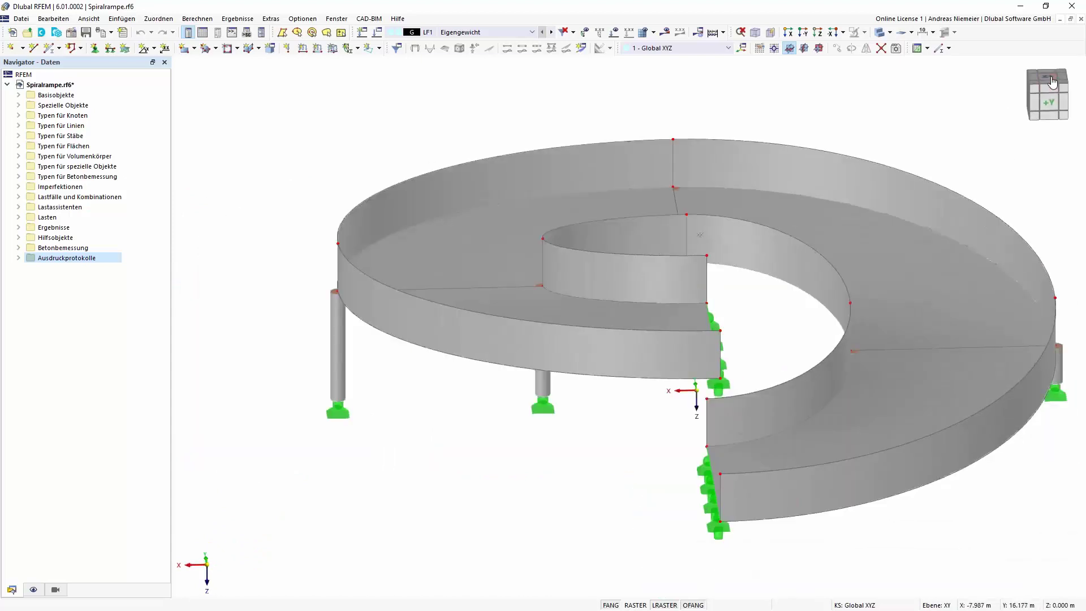
left_click(1051, 79)
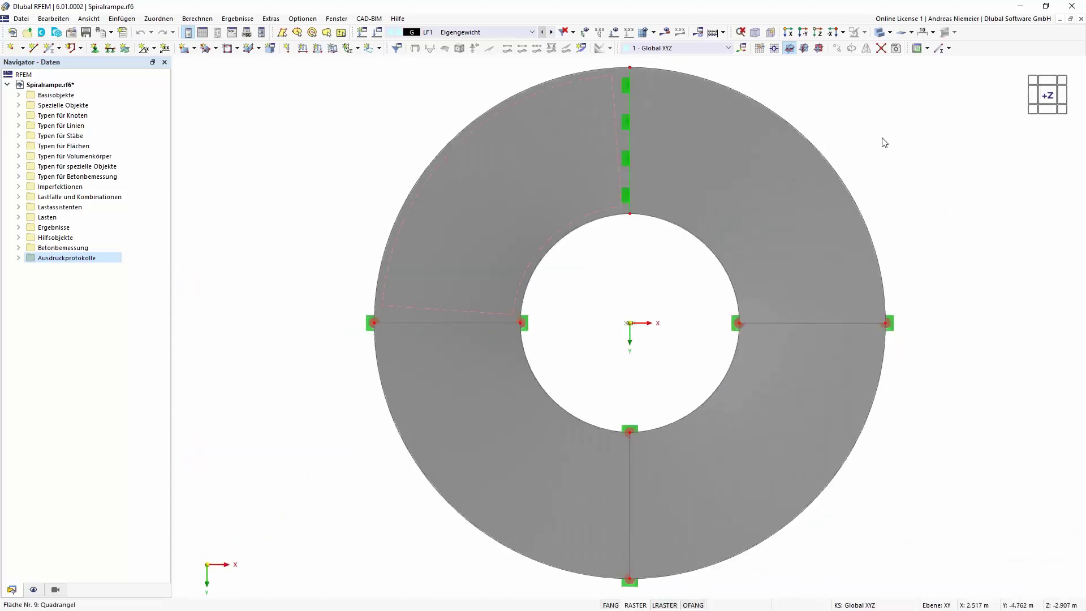
left_click(755, 45)
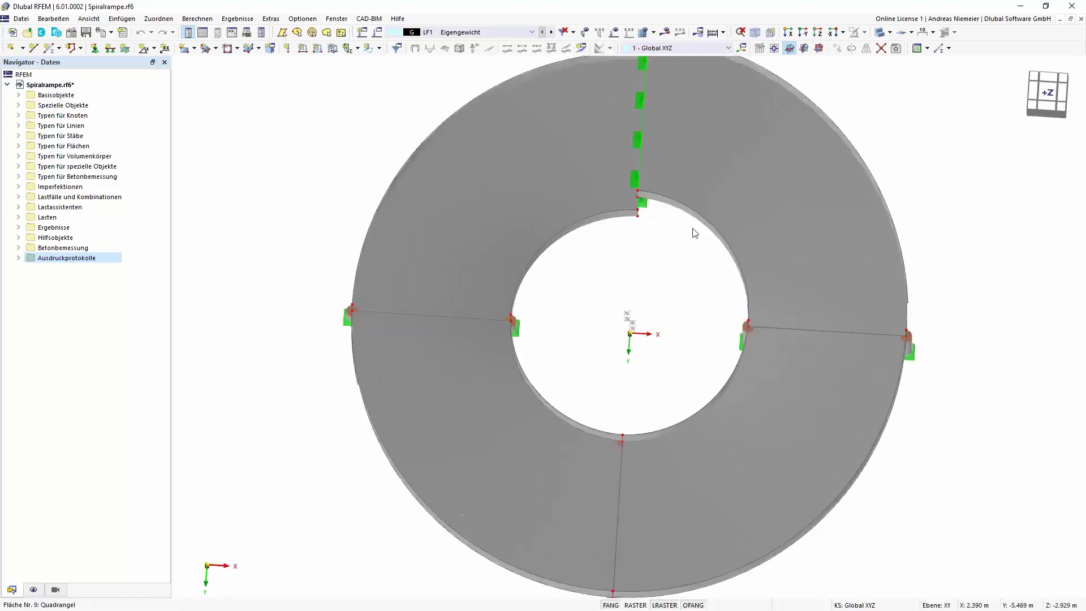
middle_click_drag(315, 195, 502, 306, "ctrl")
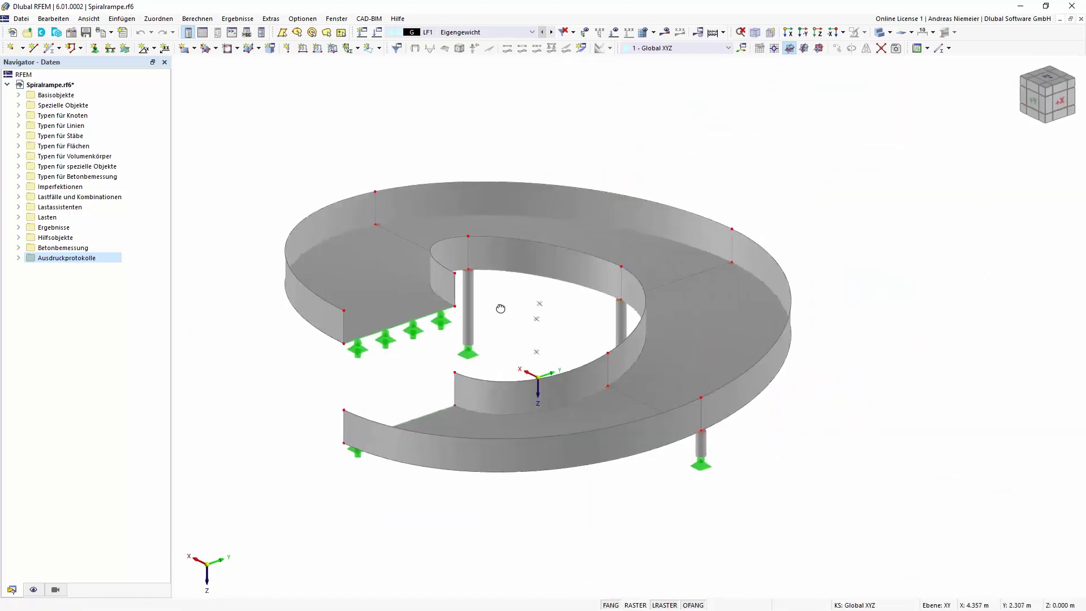
mouse_move(588, 380)
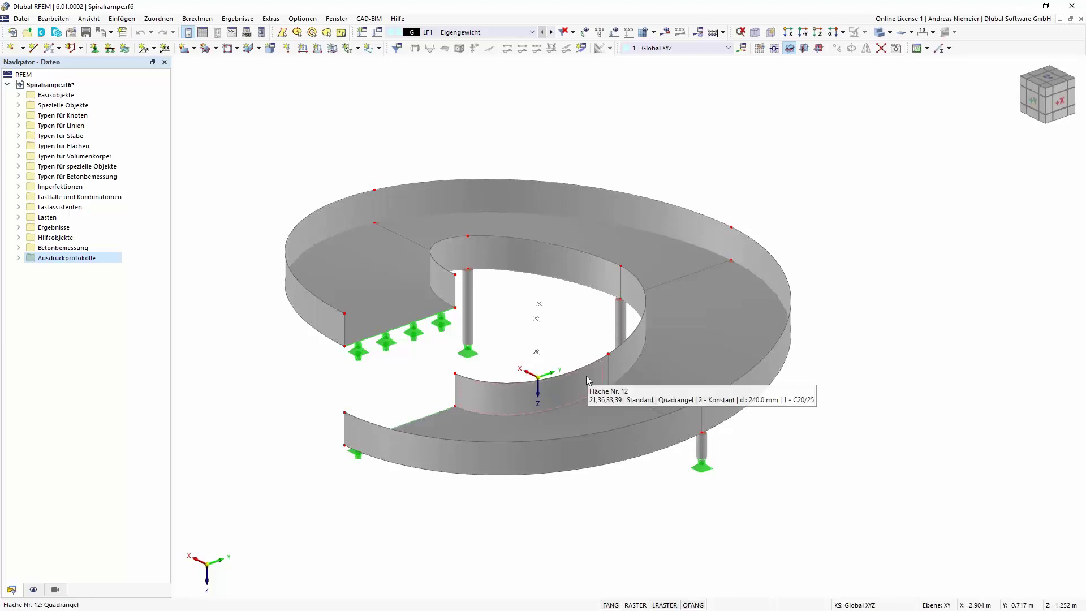
- Start sending the ramp view to the printout report, using only the active window and with tiled images disabled
left_click(111, 33)
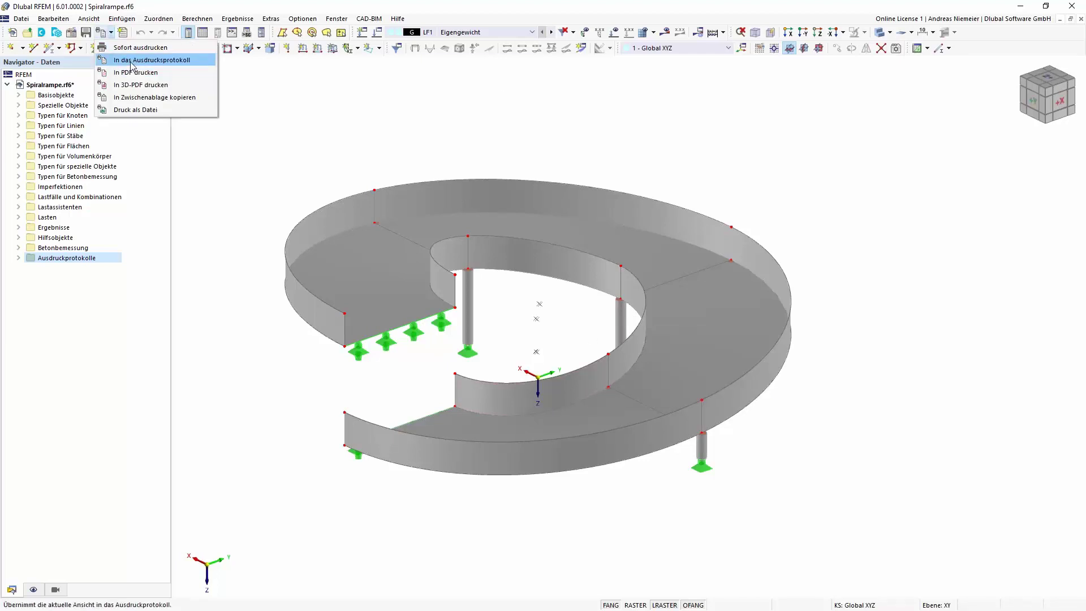
left_click(133, 58)
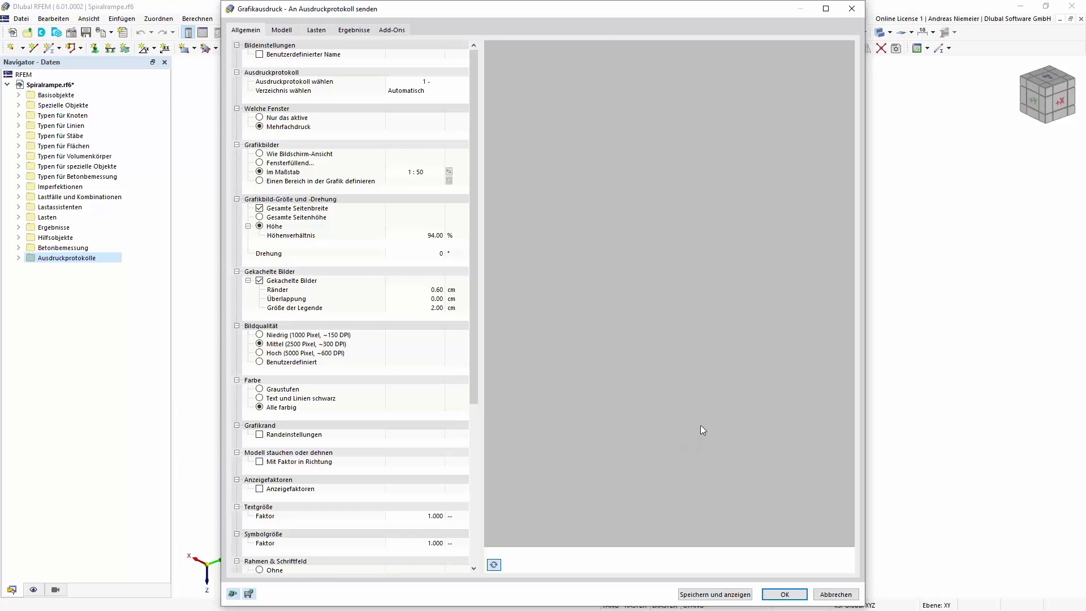
left_click(287, 118)
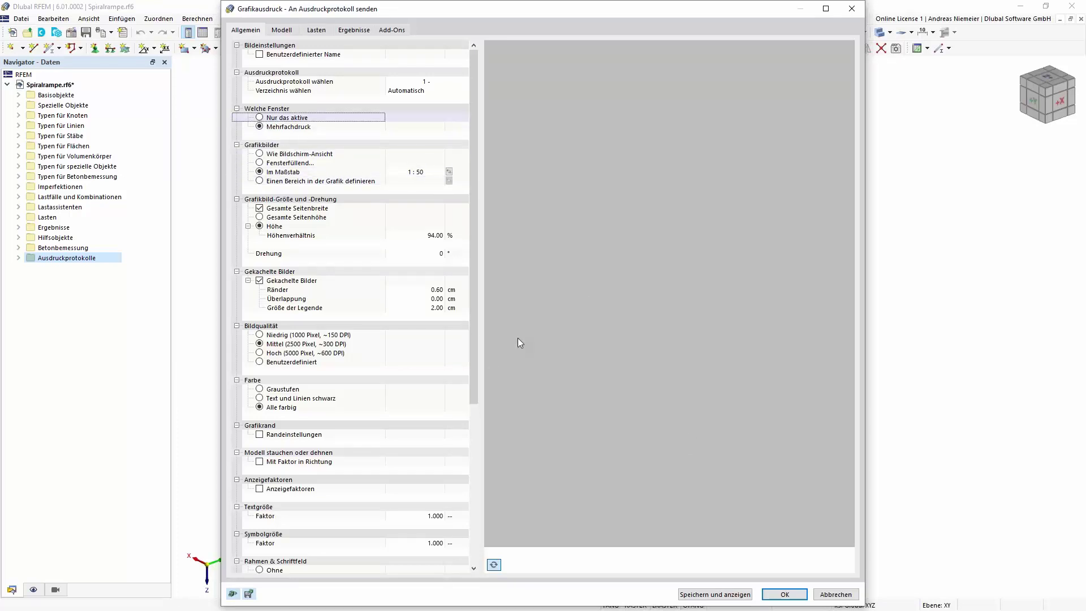
key("space")
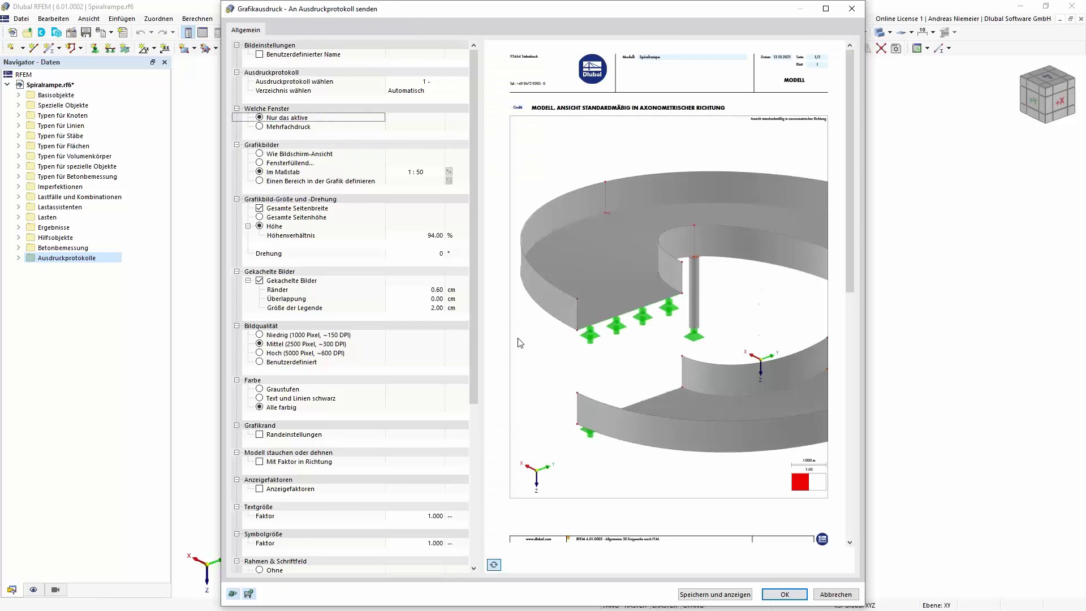
left_click(264, 283)
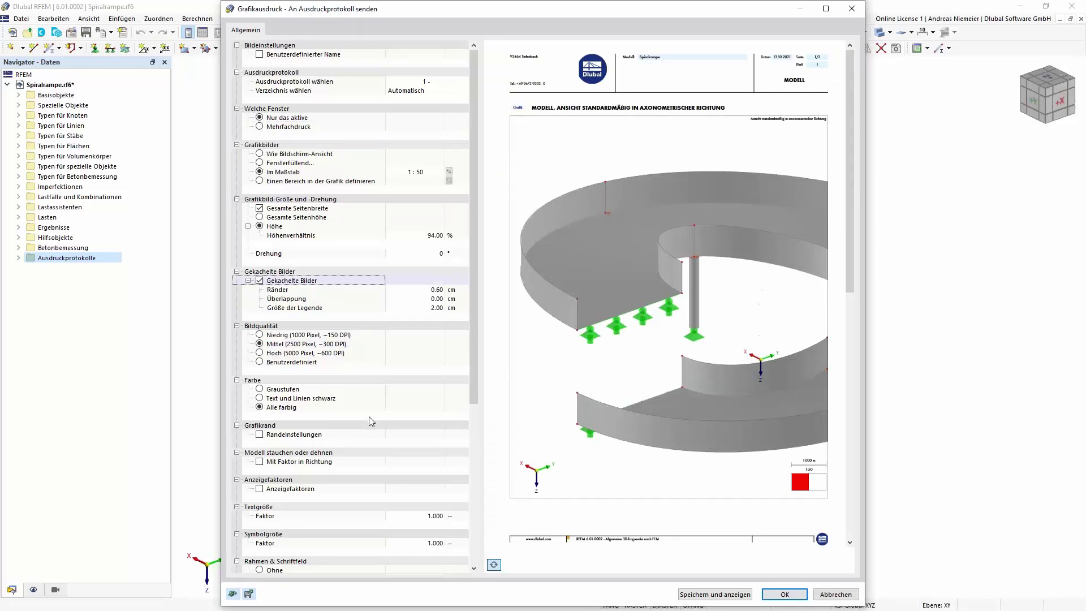
key("space")
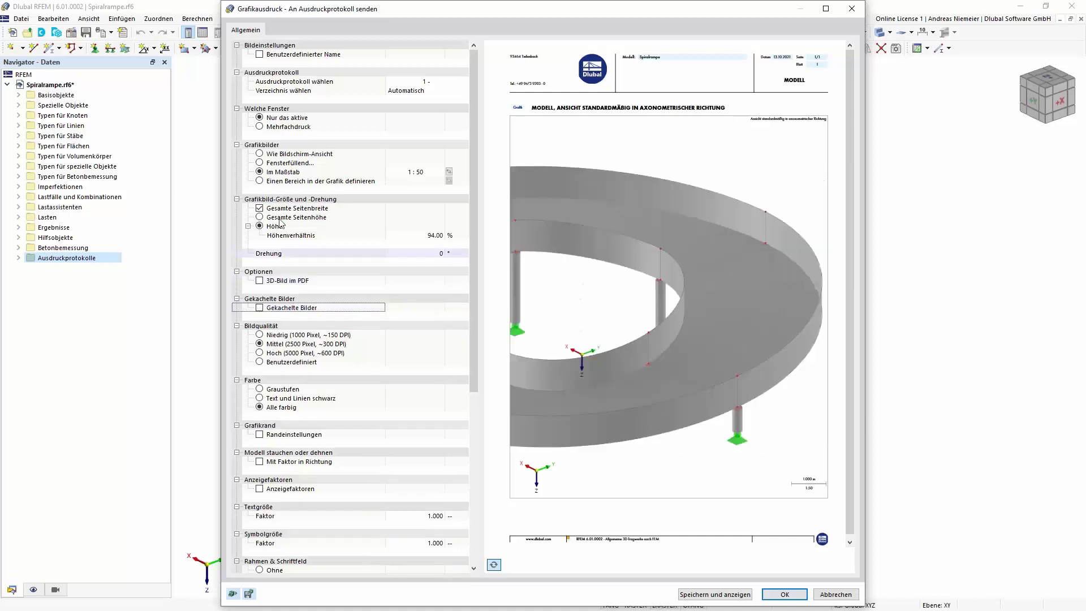
- Set the report picture to window-filling, enable the 3D image in the PDF, and send it to the report
left_click(260, 164)
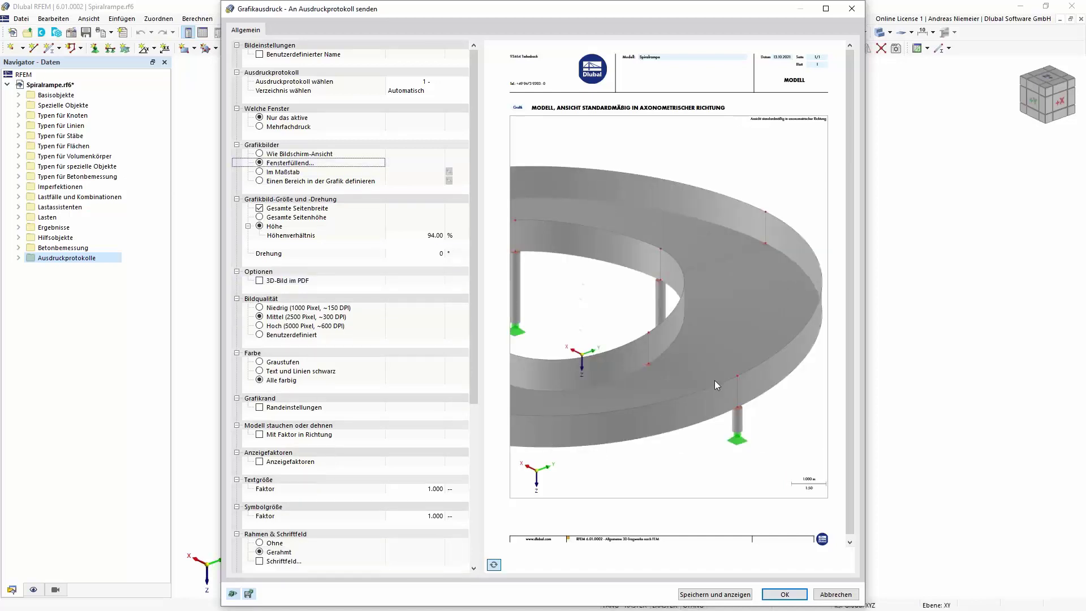
key("space")
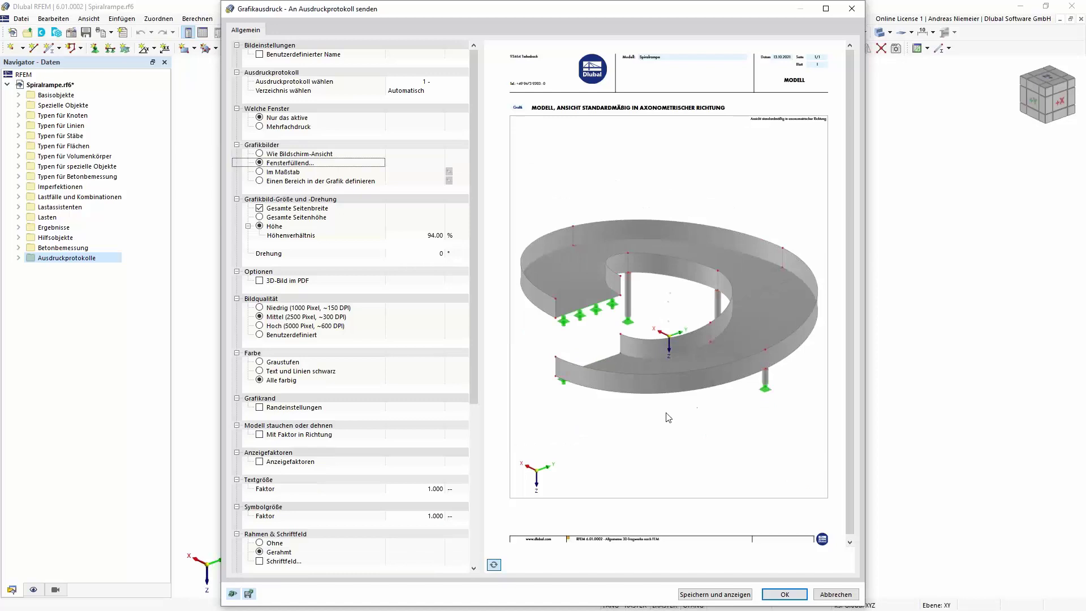
left_click(266, 286)
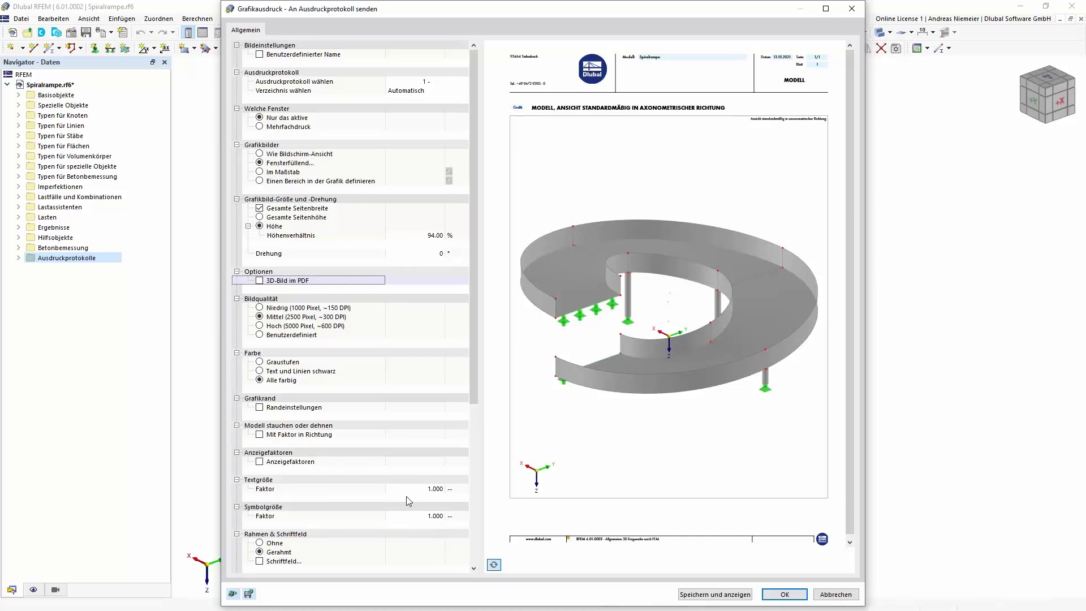
key("space")
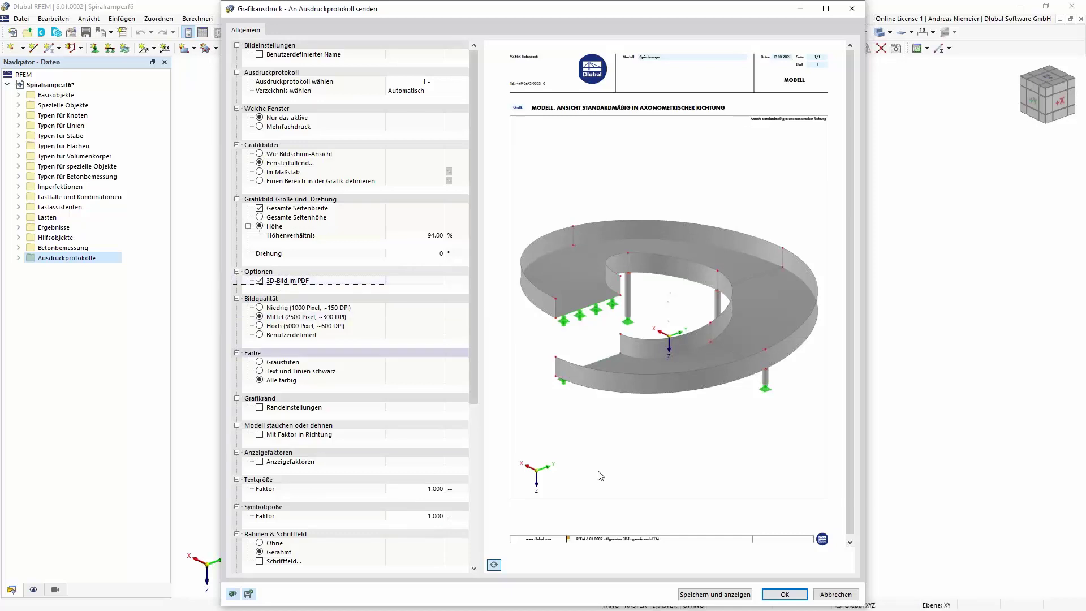
left_click(785, 593)
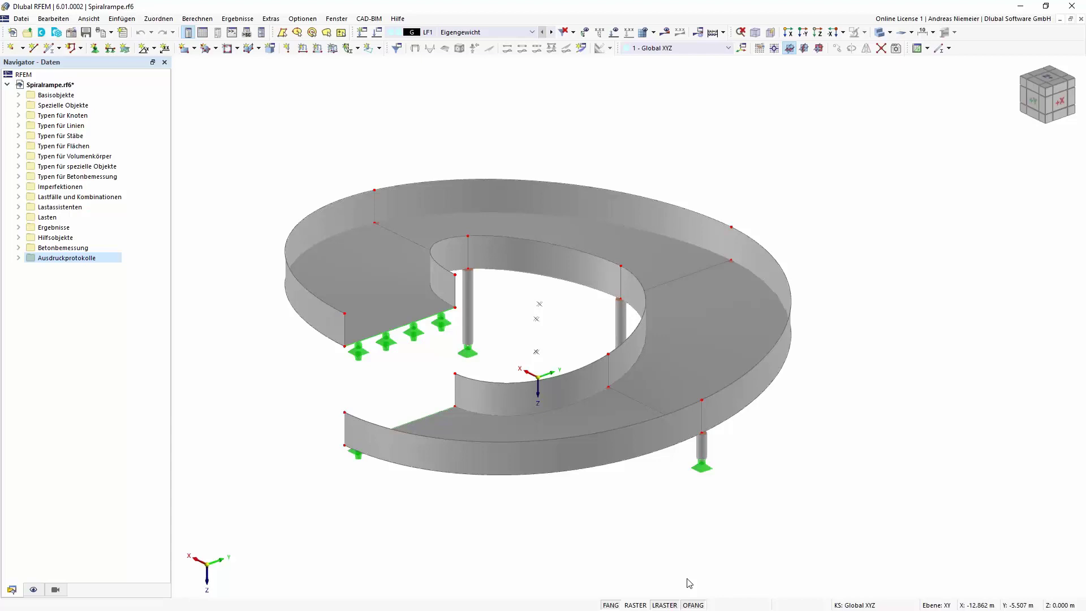
- Display the ramp as a transparent model and show the types for concrete design, focusing on the reinforcement of the inner columns
middle_click_drag(567, 310, 775, 104)
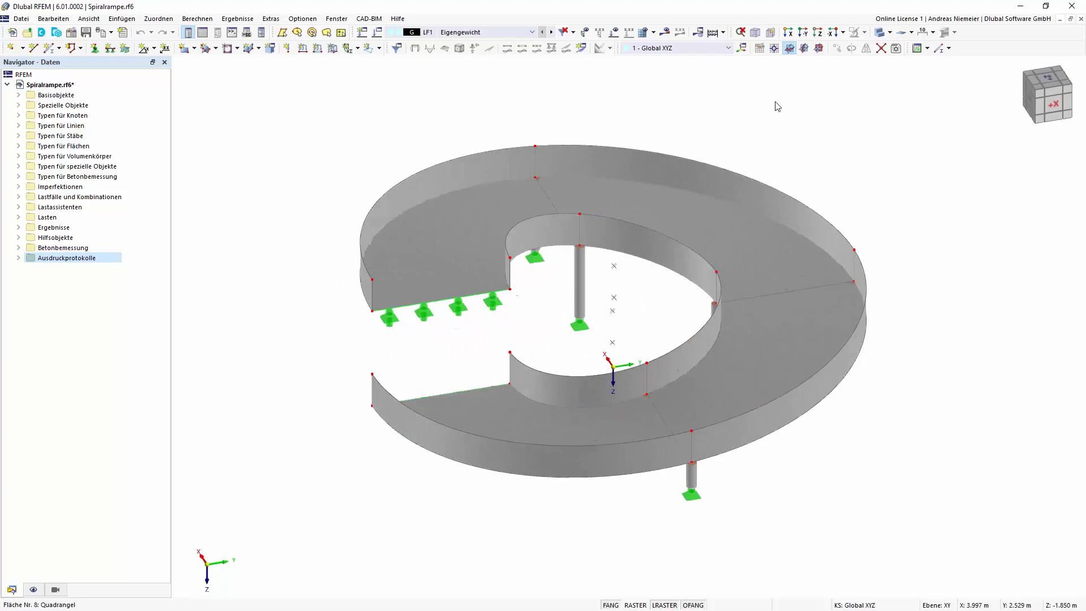
left_click(889, 34)
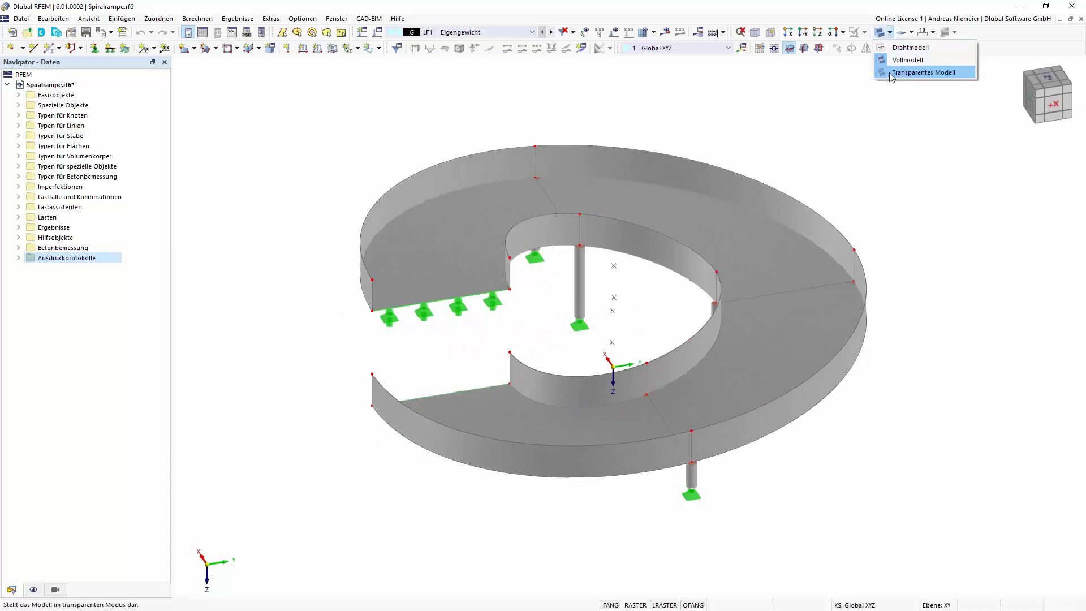
left_click(921, 71)
left_click(33, 589)
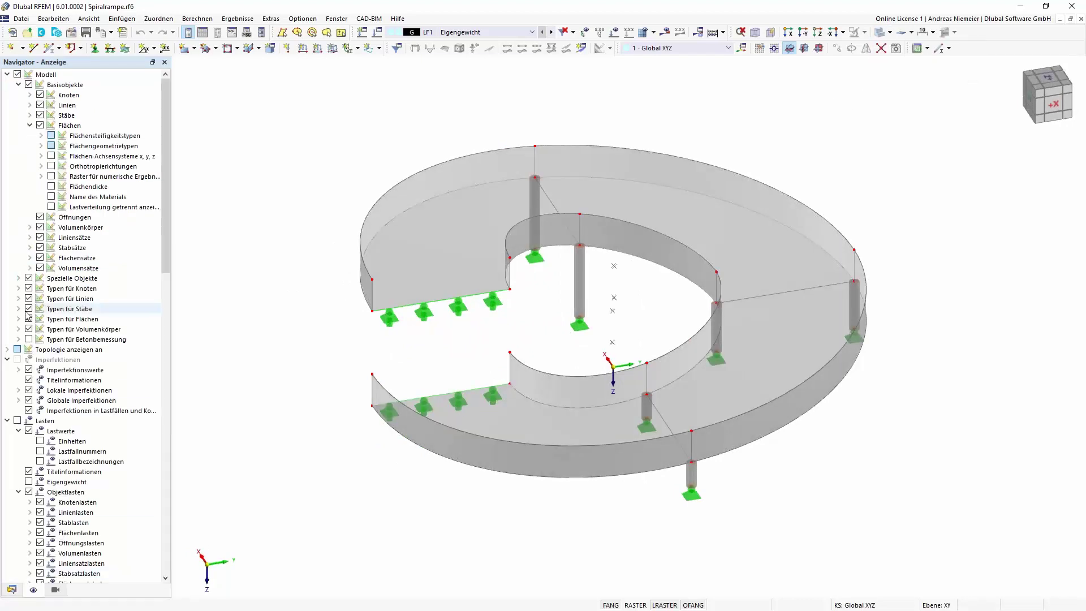
left_click(31, 341)
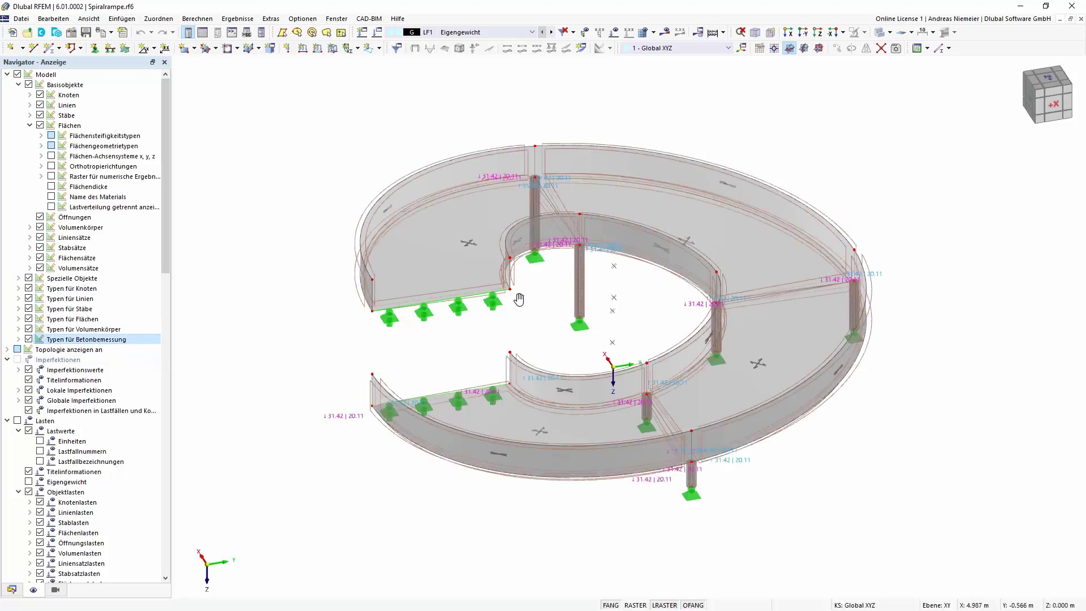
scroll(543, 277, "up", 4)
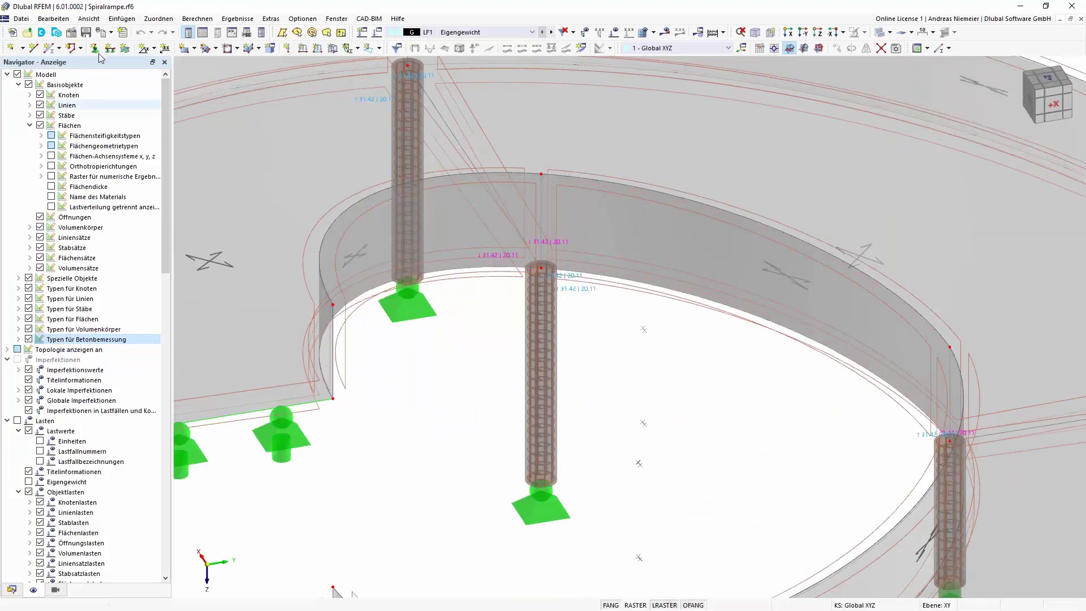
- Start sending the reinforcement view to the printout report, with the 3D image in the PDF disabled and a defined graphic region as the picture
left_click(103, 34)
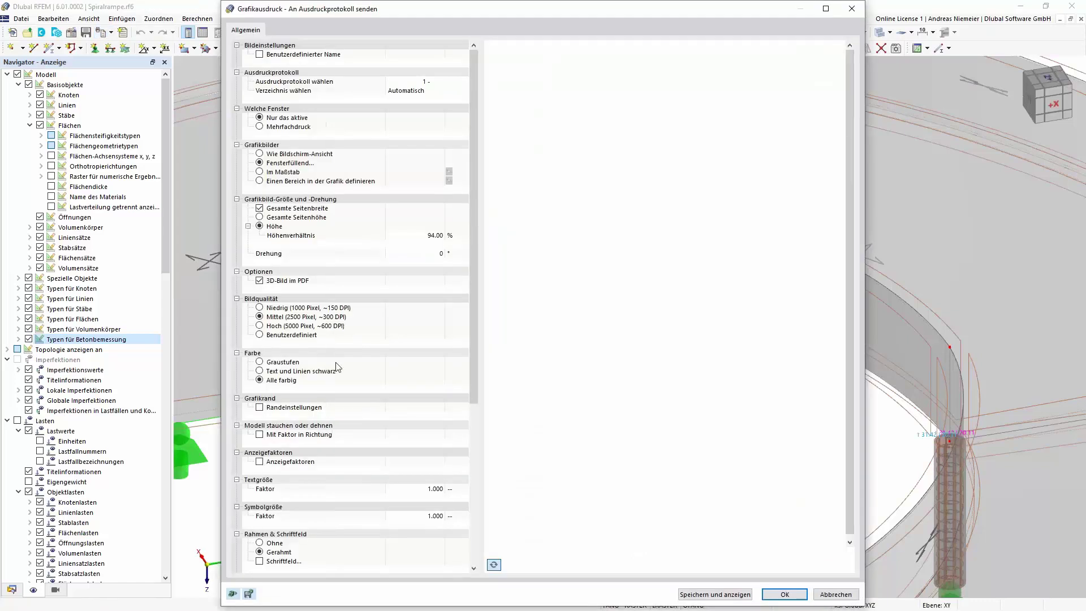
left_click(260, 281)
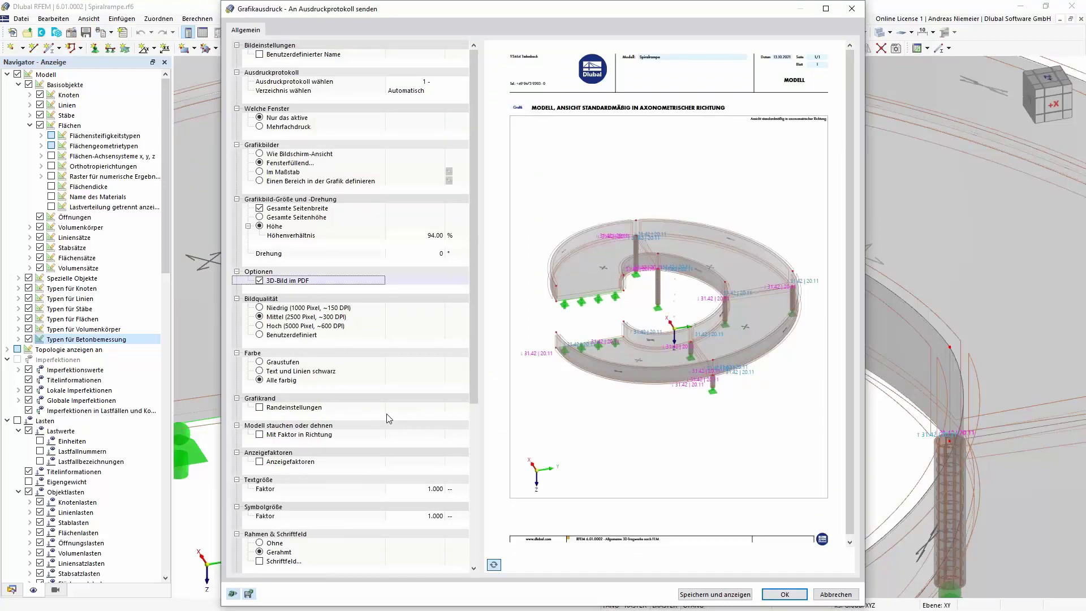
key("space")
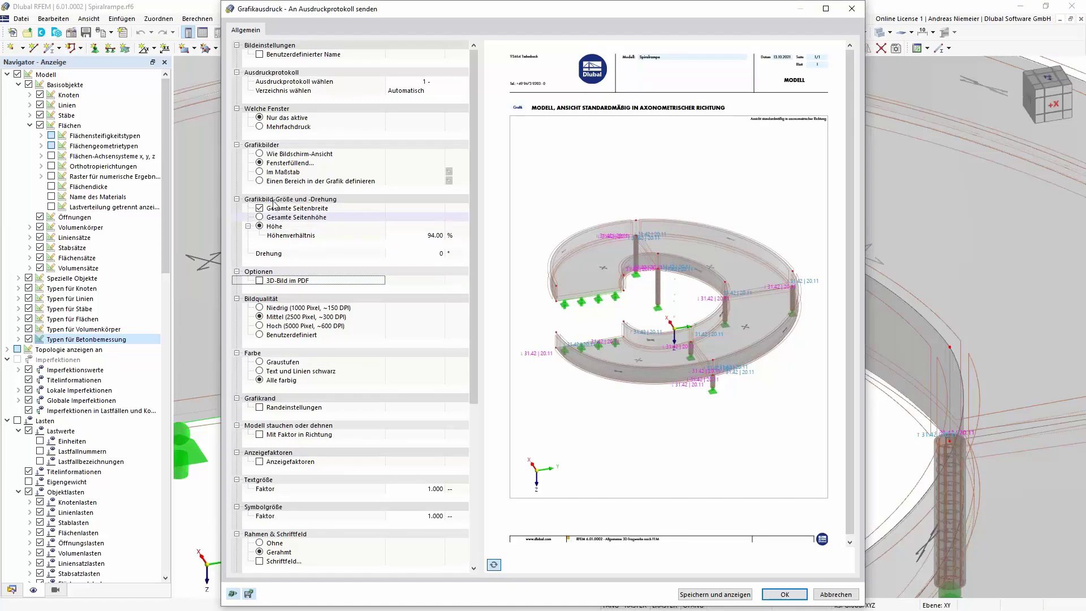
left_click(264, 182)
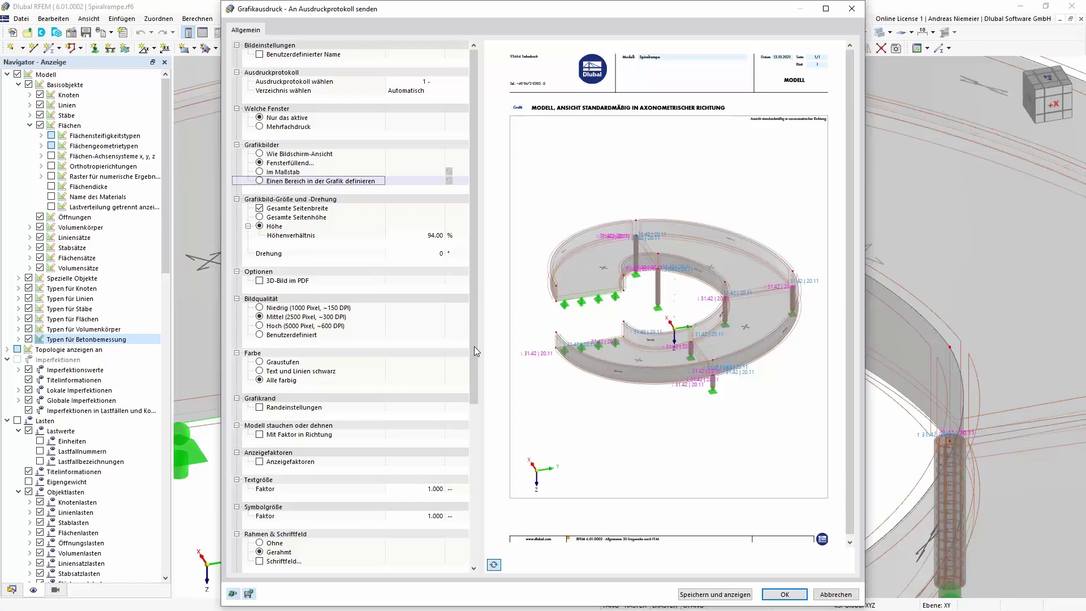
left_click(448, 180)
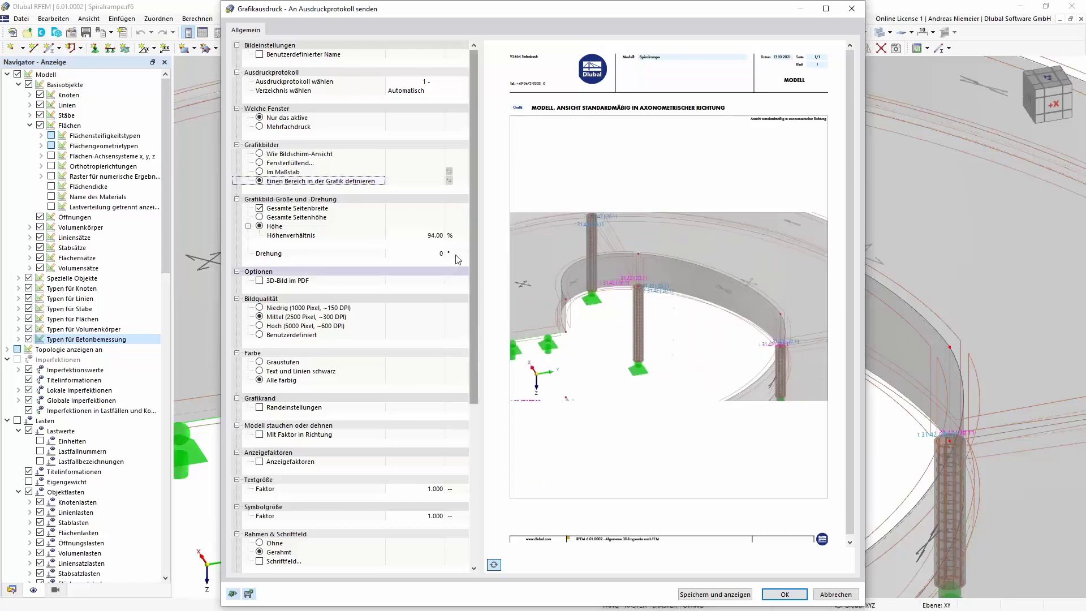
- Crop the report picture to a rectangle around the head of the middle inner column and send it to the report
left_click(449, 181)
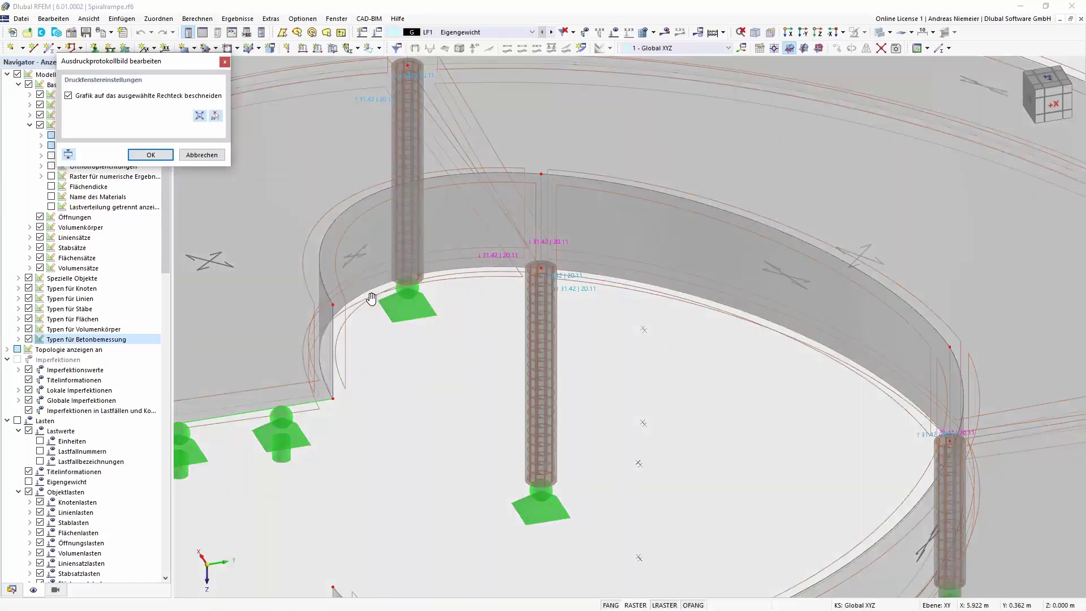
left_click(214, 116)
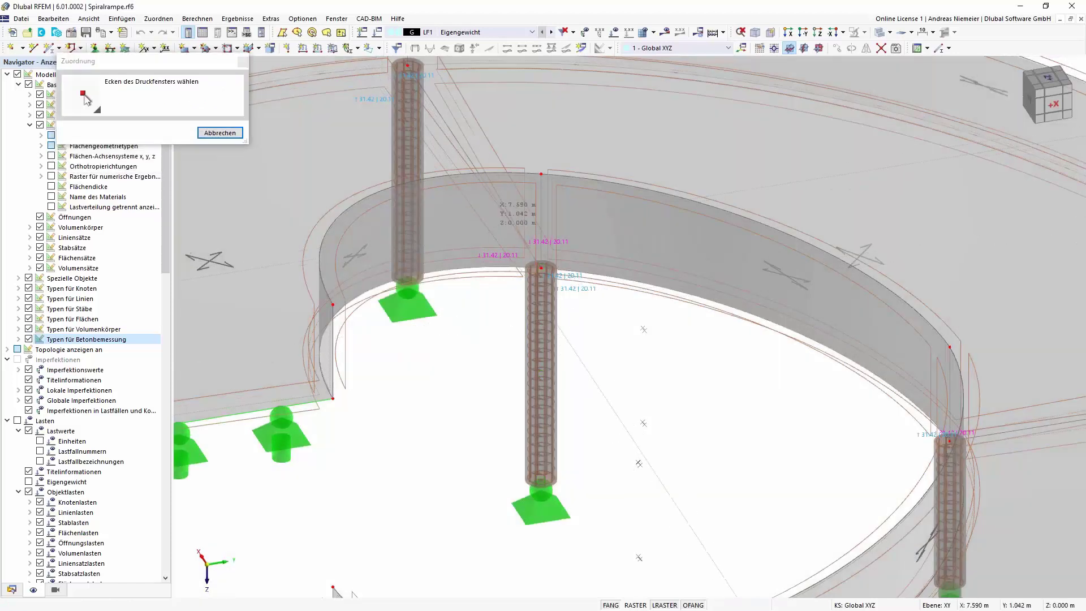
left_click(591, 318)
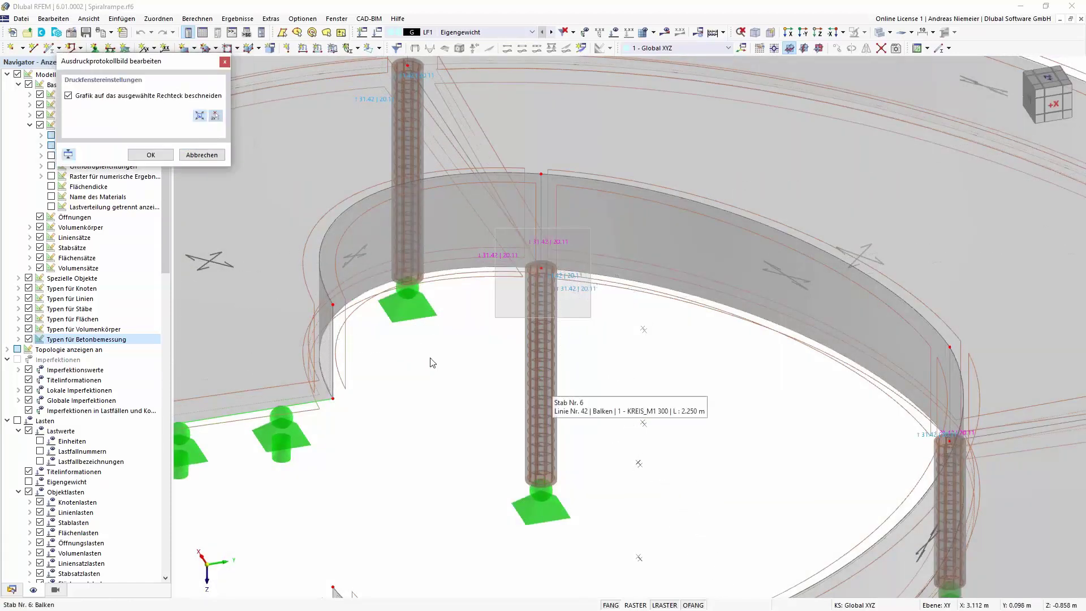
left_click(149, 155)
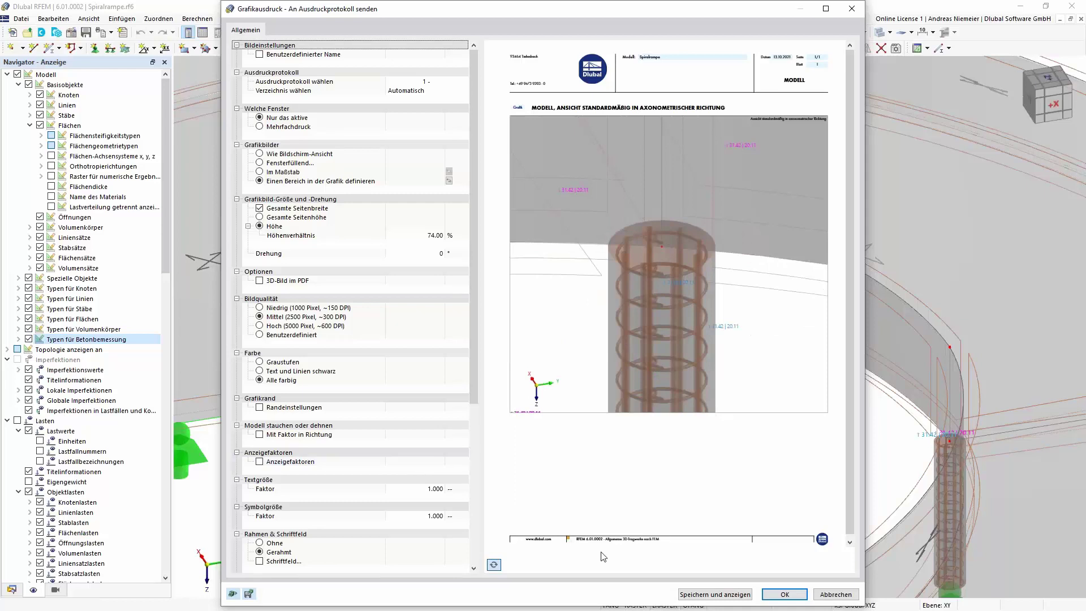
left_click(783, 594)
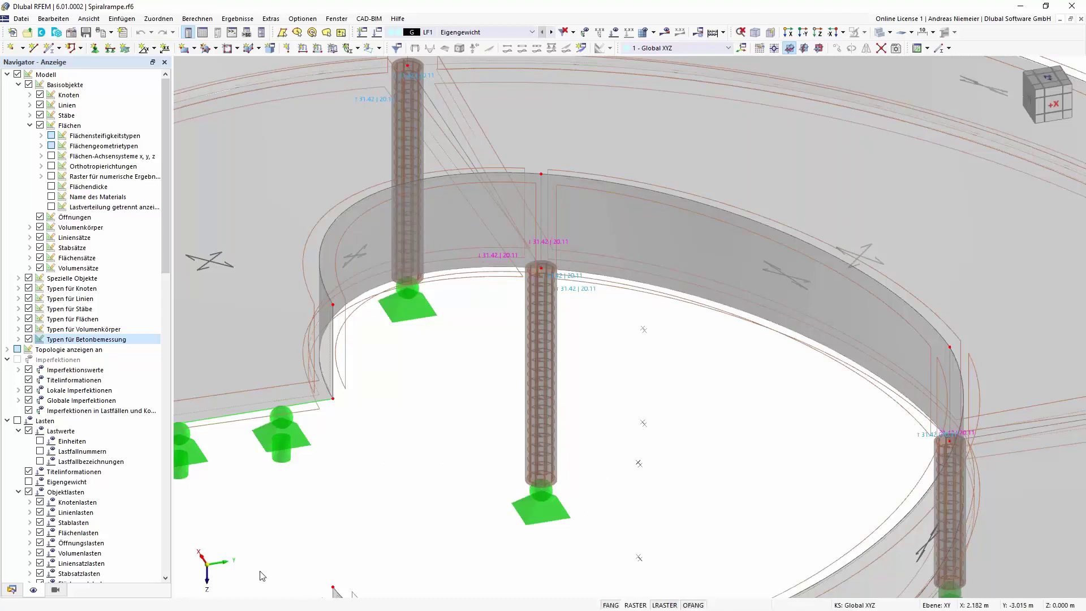
- Hide the types for concrete design and restrict the ramp's visibility to the object selections
left_click(29, 340)
left_click(56, 590)
left_click(17, 392)
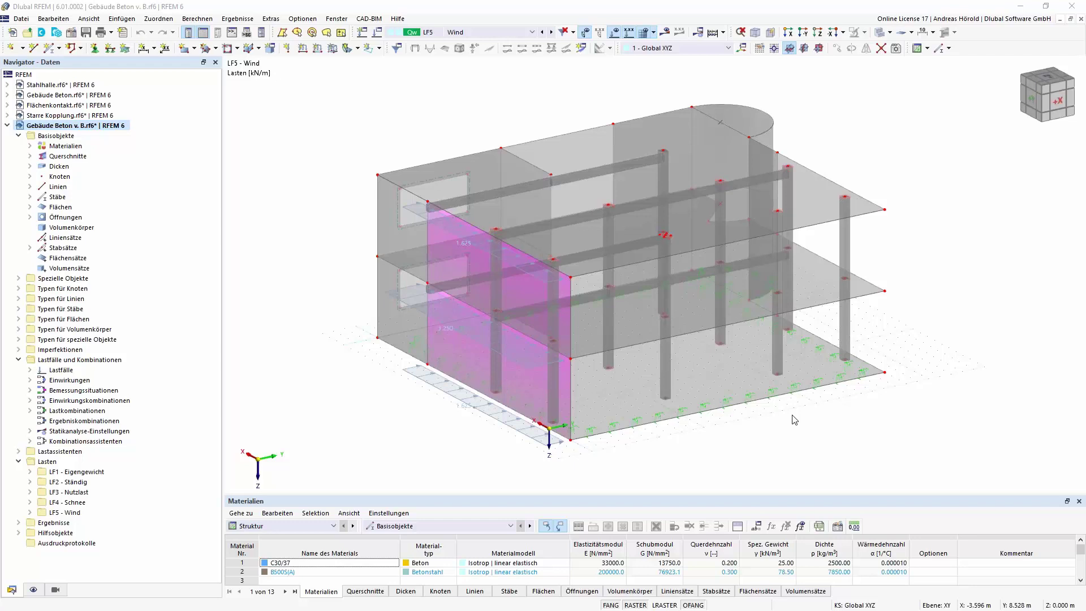
- Calculate everything in the concrete building model and display load case LF3 - Nutzlast
left_click(714, 36)
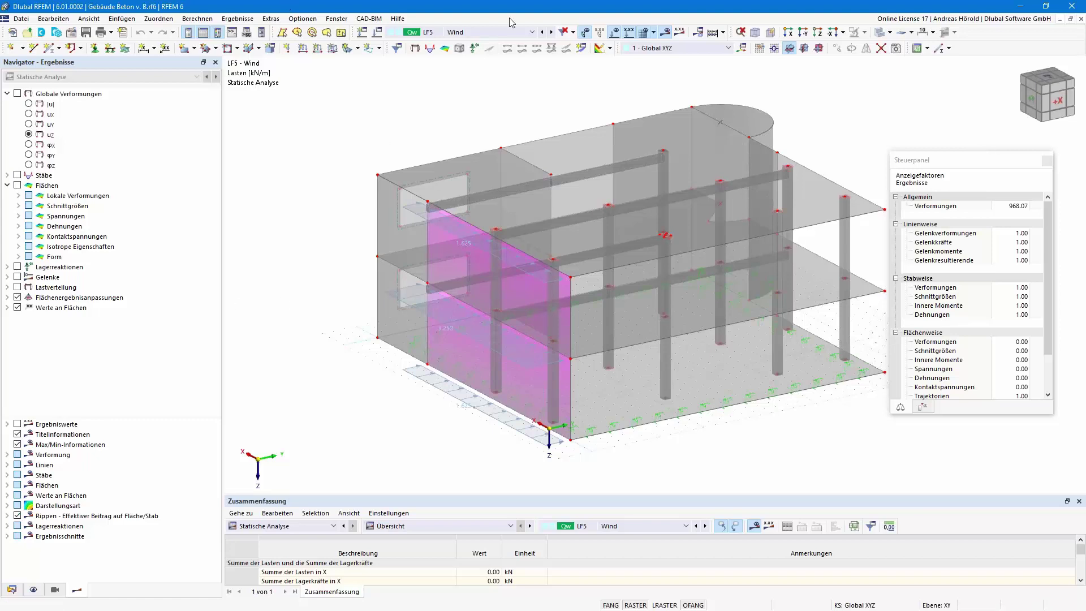
left_click(544, 33)
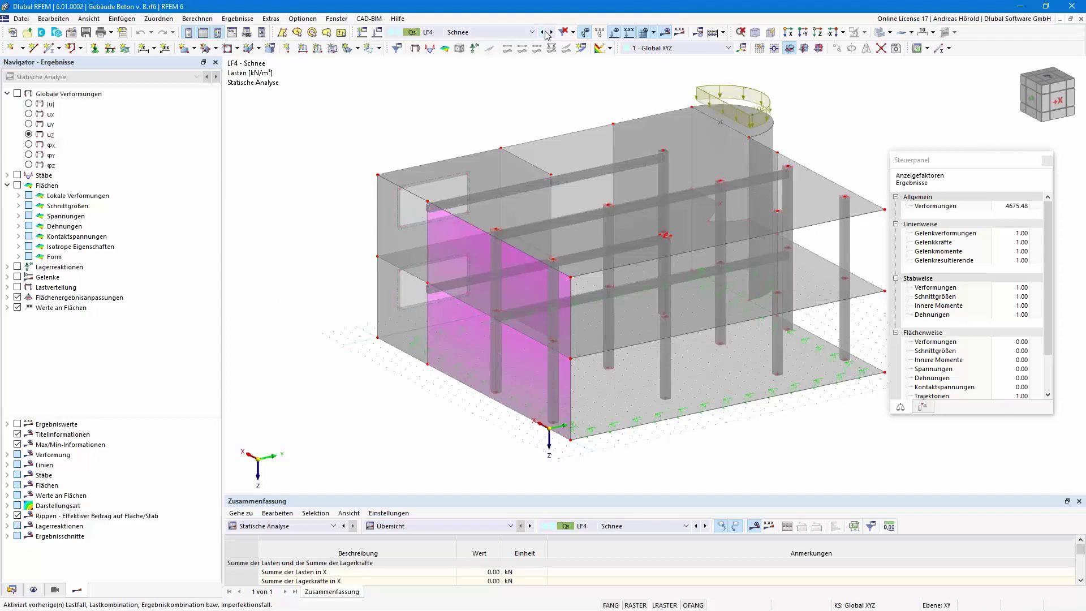
left_click(544, 32)
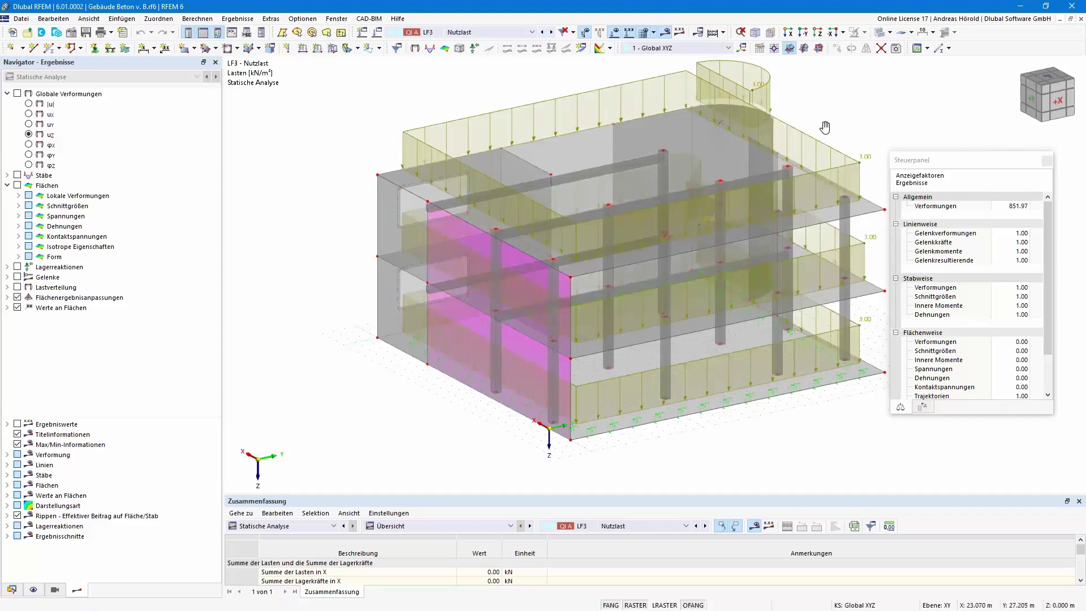
middle_click_drag(818, 134, 775, 177)
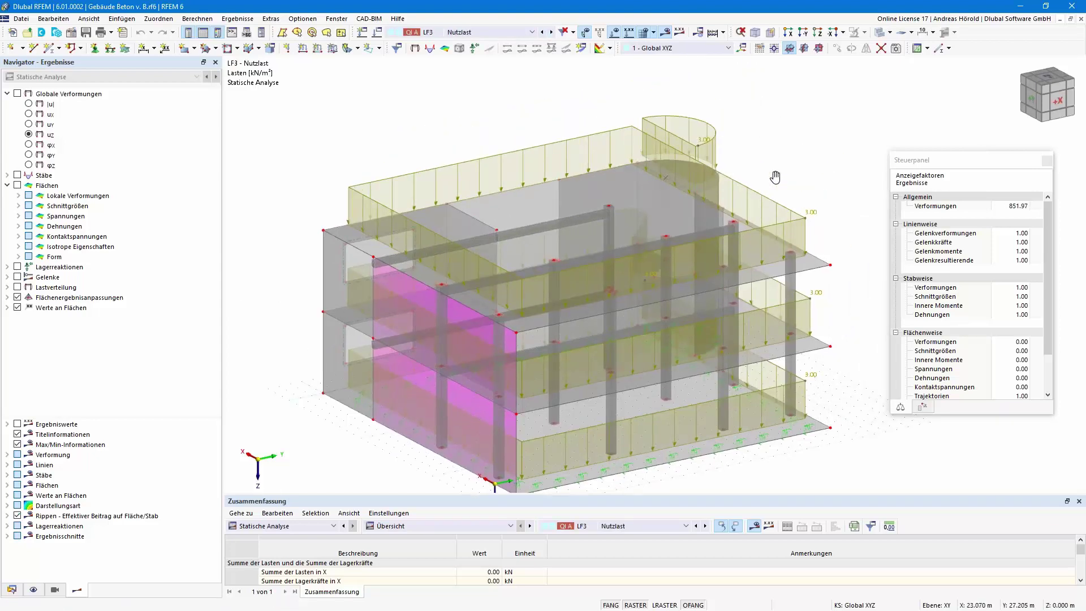
- Open the surface loads on the two upper floors for joint editing, review the selectable load cases, and cancel
left_click(534, 153)
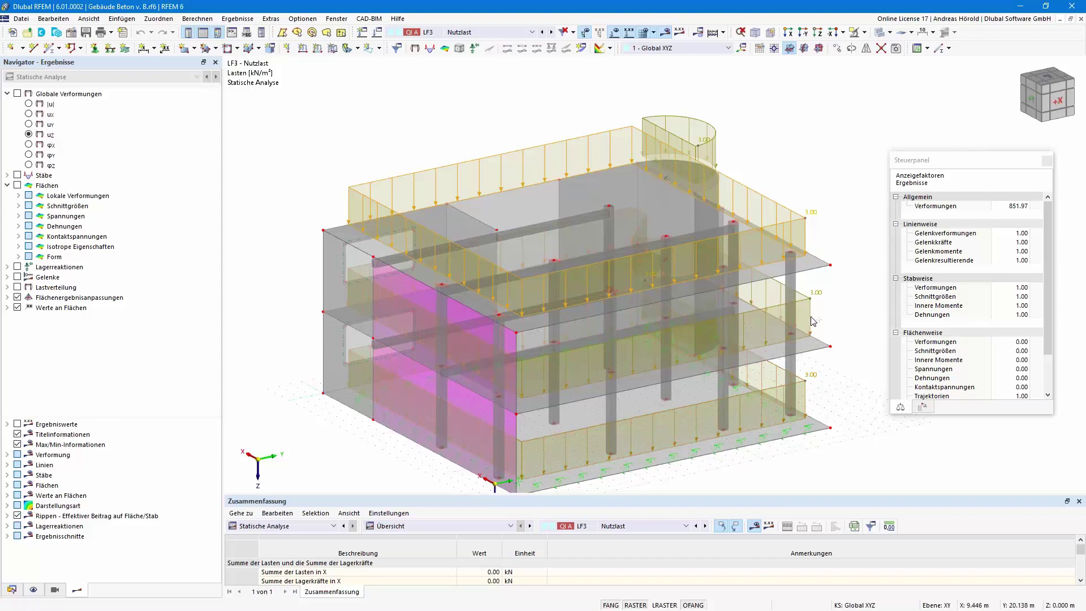
right_click(805, 228)
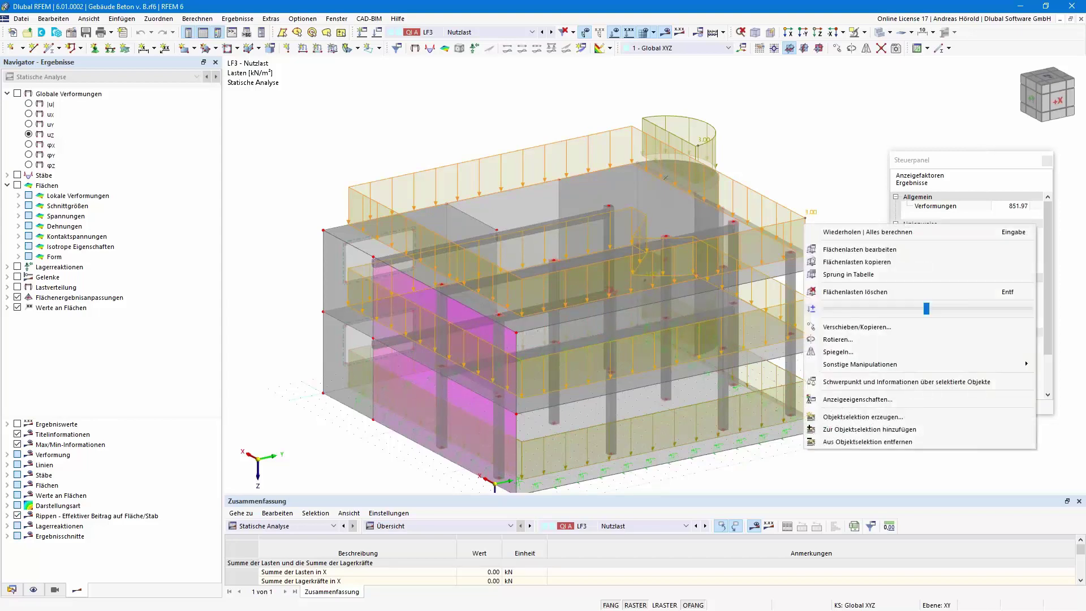
left_click(848, 251)
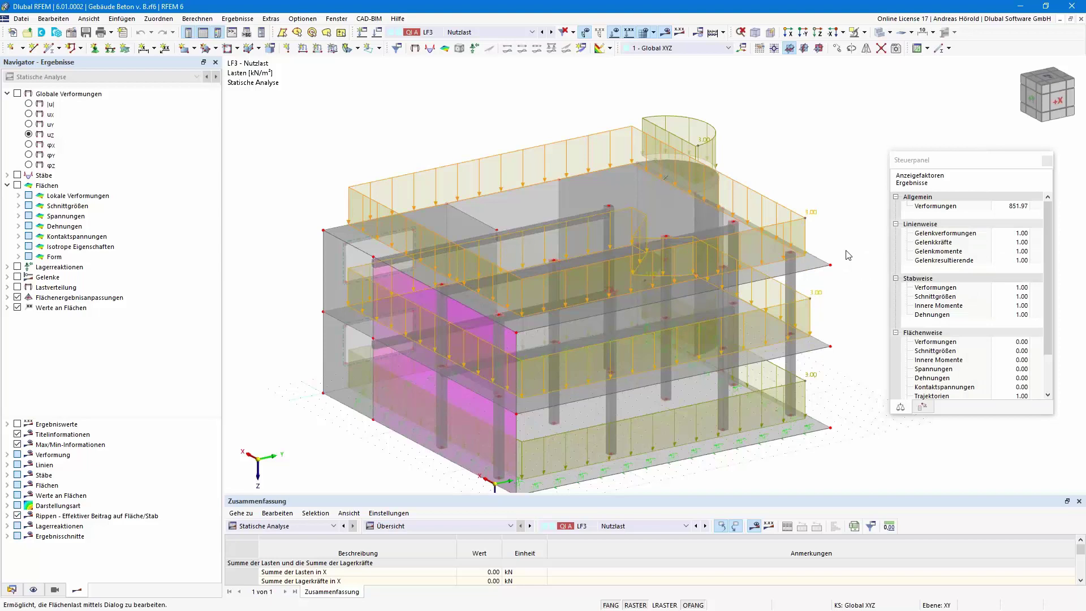
left_click(560, 129)
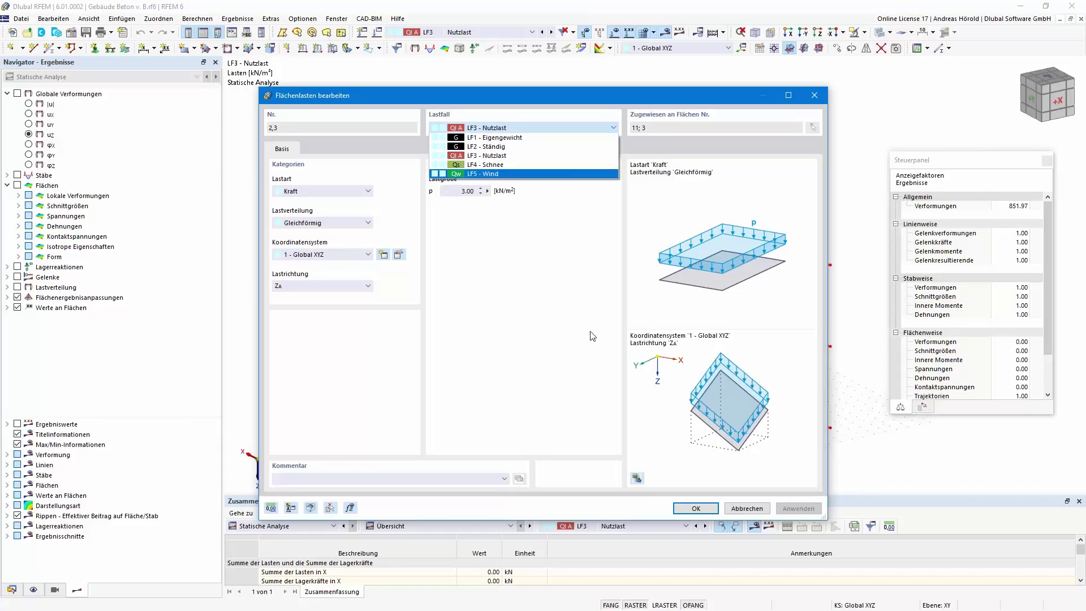
left_click(747, 508)
left_click(747, 509)
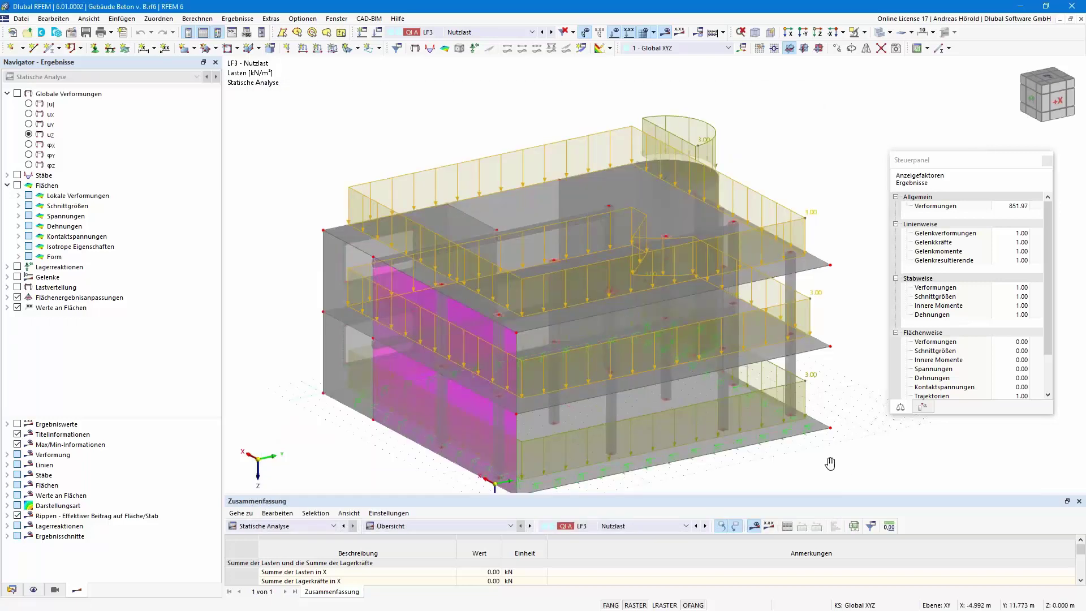
- Reduce the display size of the surface loads on the building's floors
middle_click_drag(830, 463, 832, 422)
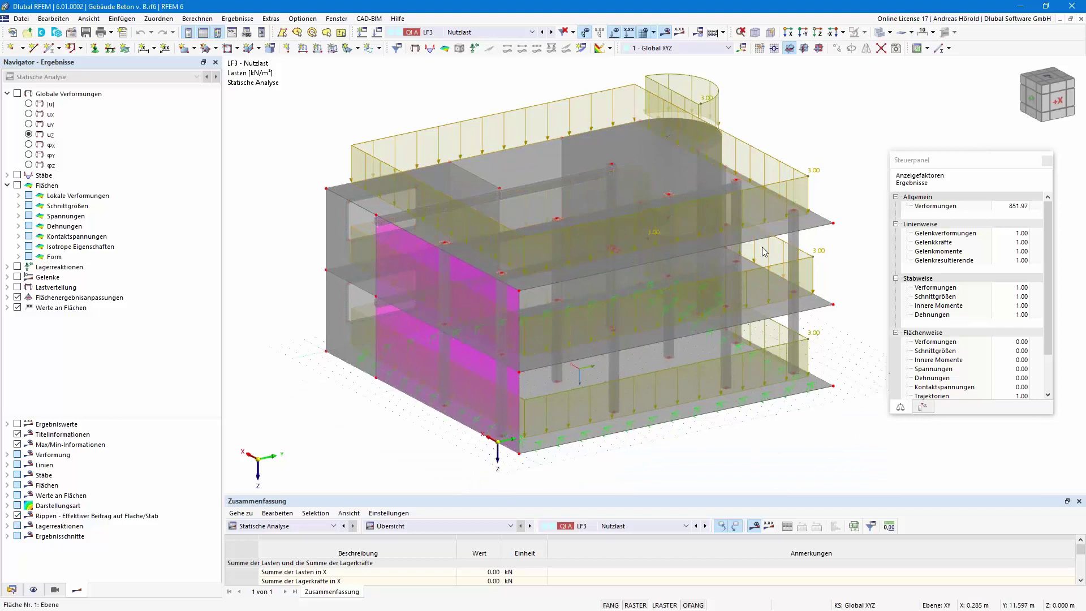
right_click(761, 153)
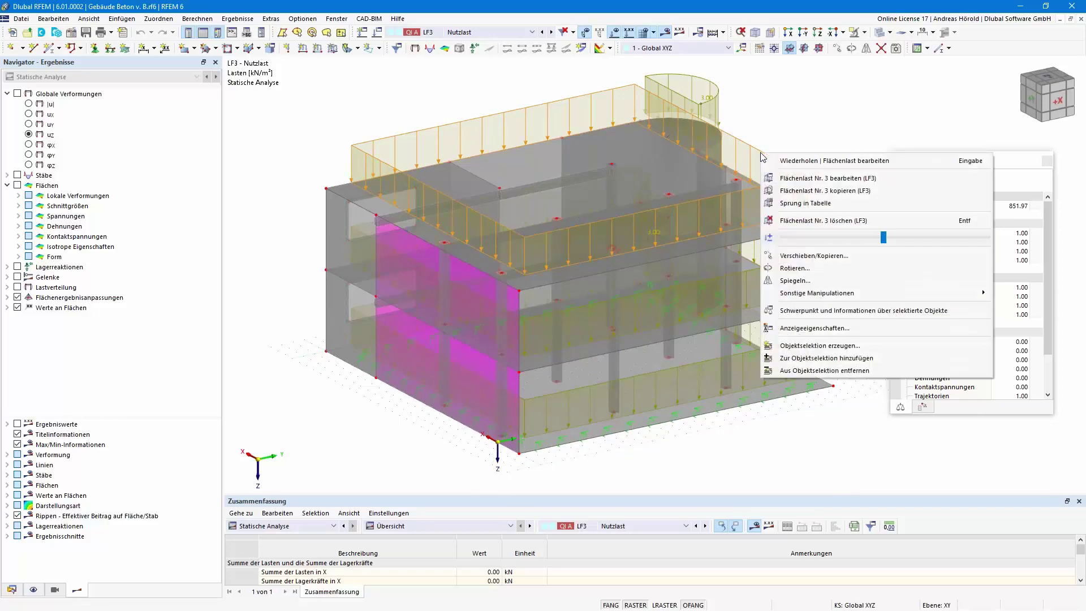
left_click_drag(884, 240, 844, 244)
left_click(710, 439)
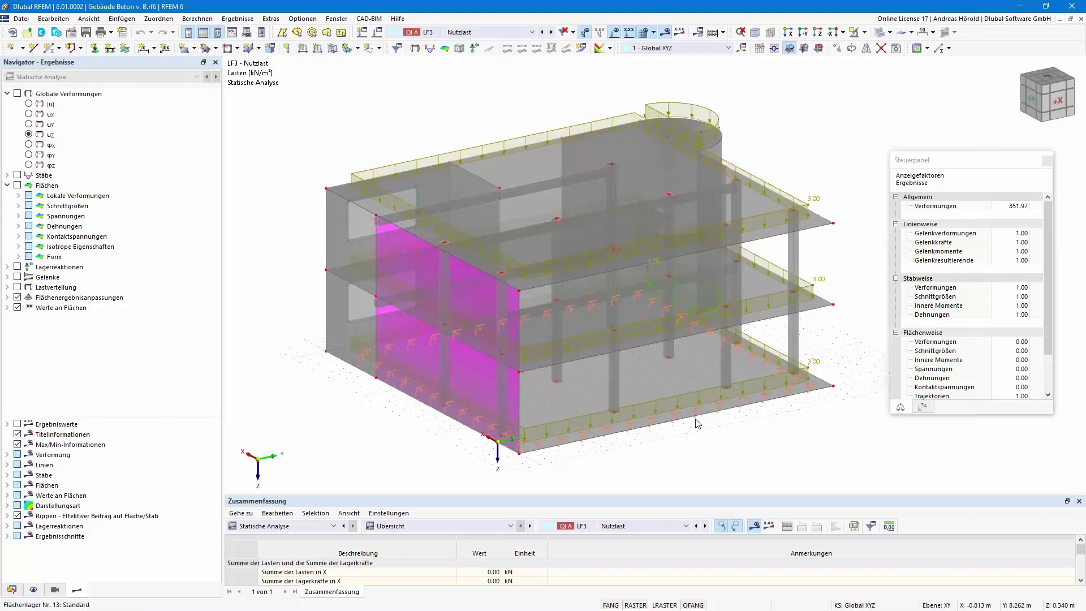
- Adjust the display size of the surface supports under the ground slab
right_click(698, 424)
mouse_move(735, 237)
left_mouse_down()
mouse_move(805, 238)
mouse_move(724, 237)
mouse_move(735, 239)
left_mouse_up()
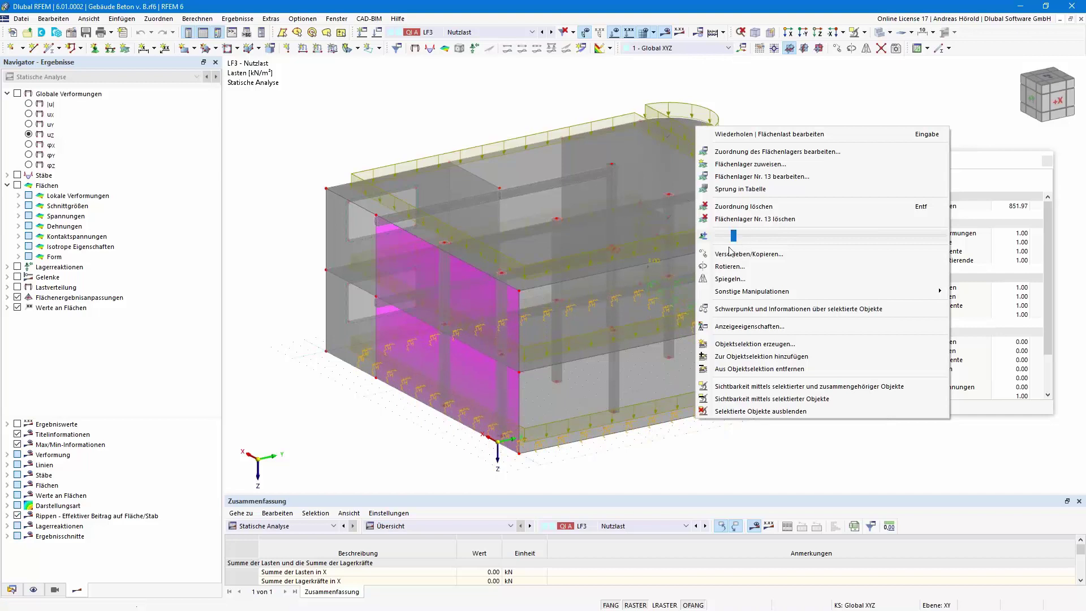
left_click(735, 461)
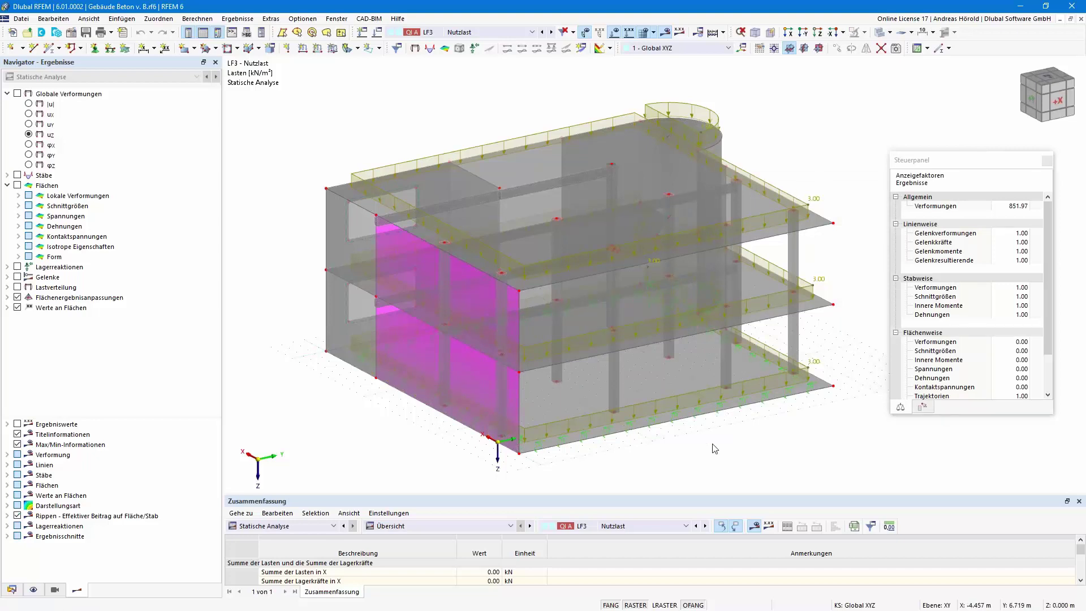
- Expand the auxiliary objects in the building model's data
left_click(12, 590)
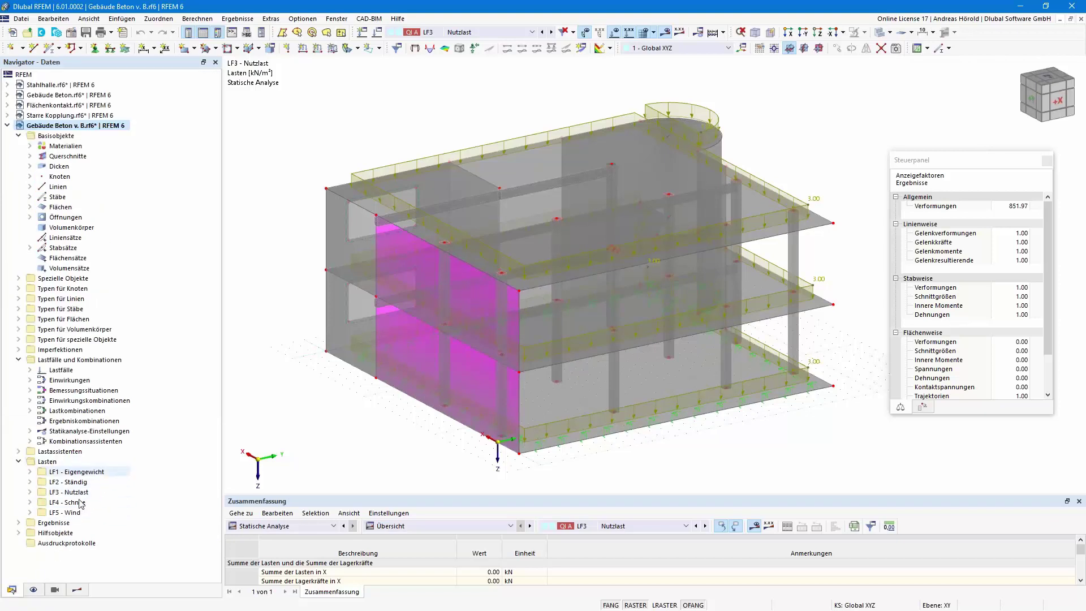
left_click(19, 532)
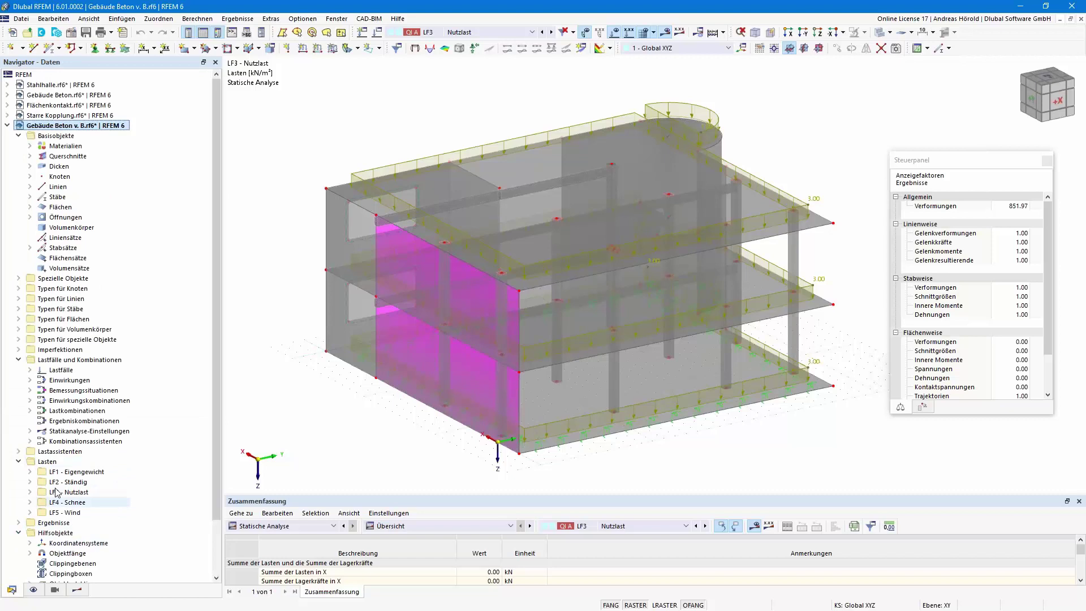
scroll(45, 543, "down", 2)
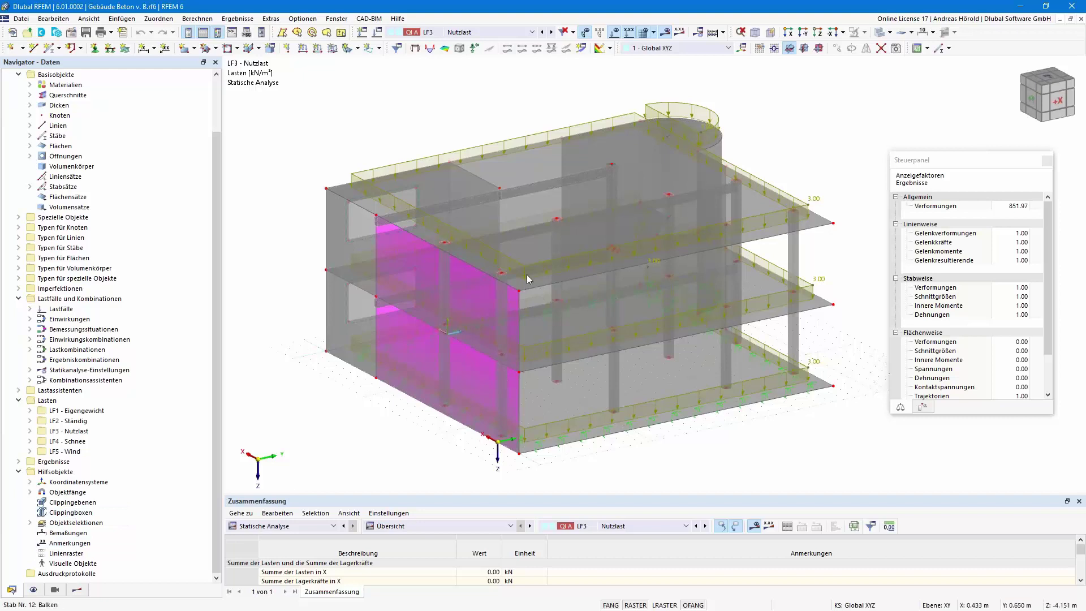
scroll(604, 426, "up", 4)
scroll(536, 331, "down", 4)
middle_click_drag(507, 334, 476, 328)
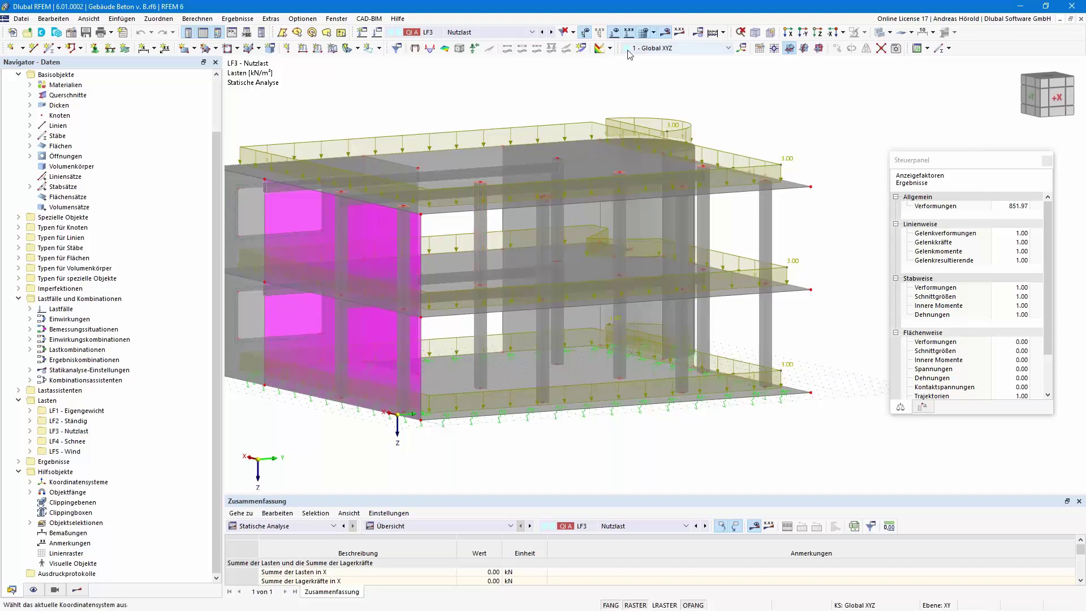
- Hide the loads and display the member moments My on the building
left_click(614, 32)
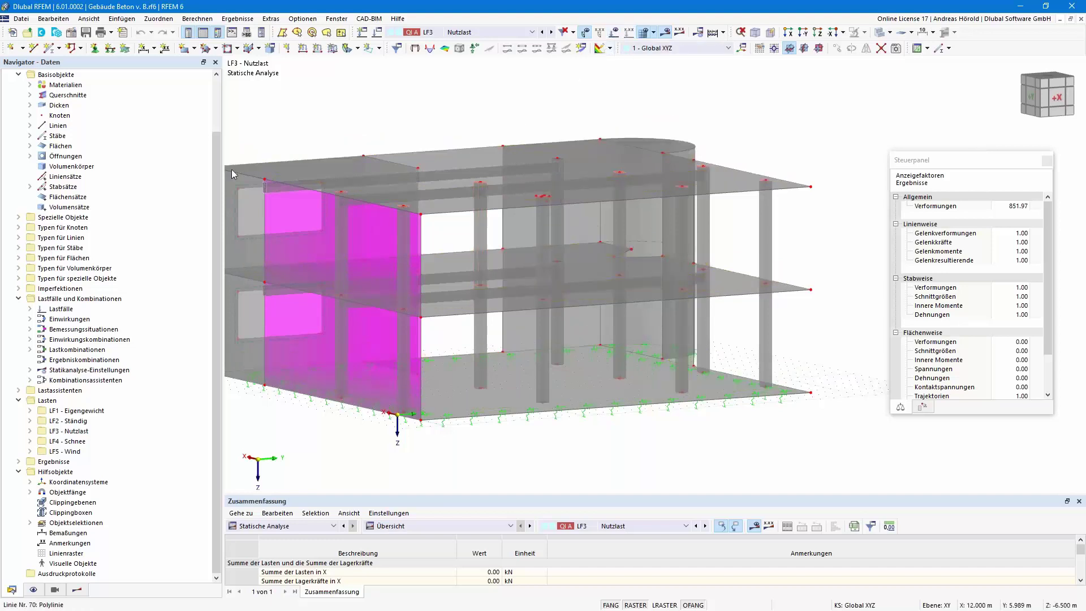
left_click(77, 589)
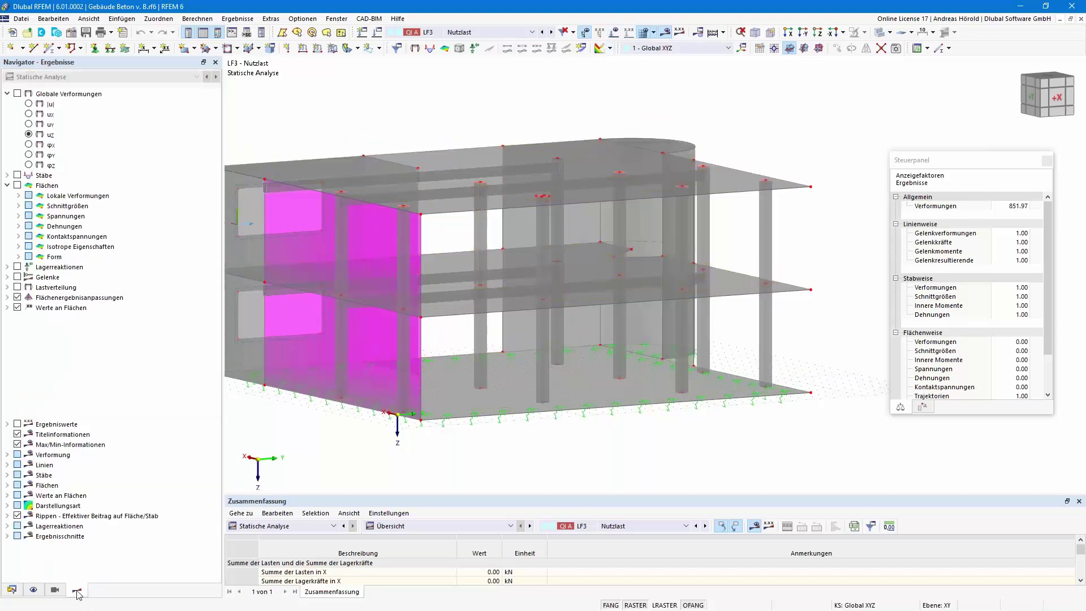
left_click(17, 175)
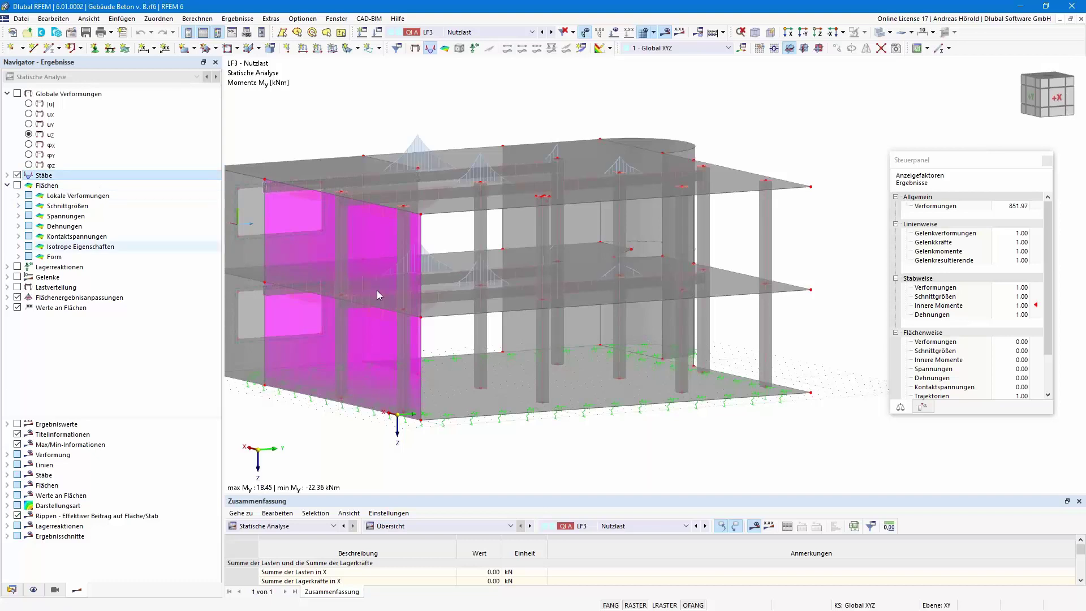
left_click(463, 191)
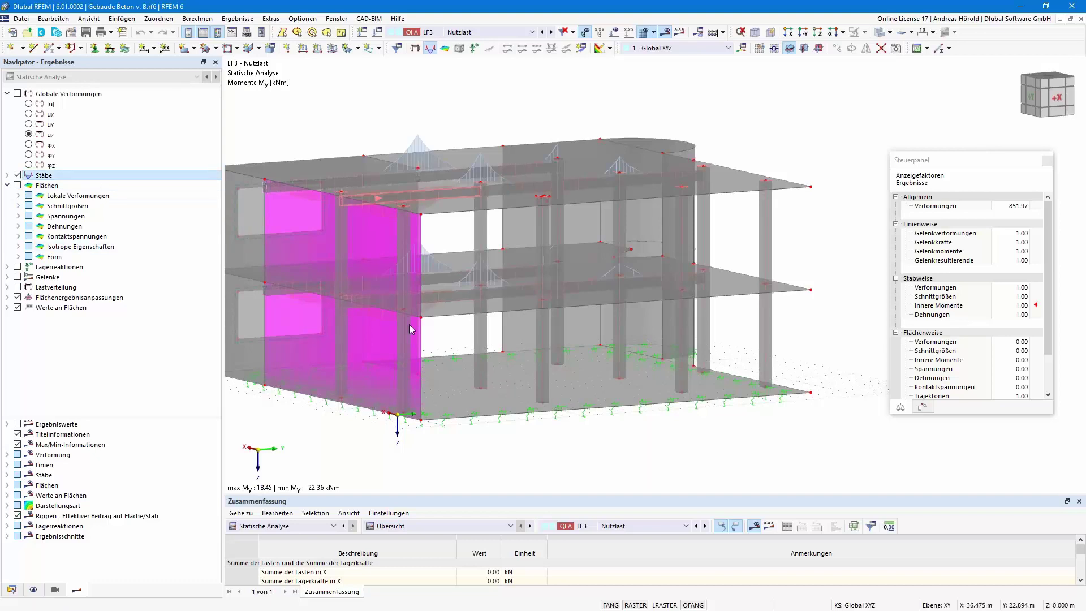
- Start a new clipping box with its origin at the column node at X 4.500, Y 5.500, Z -3.250 m
left_click(11, 589)
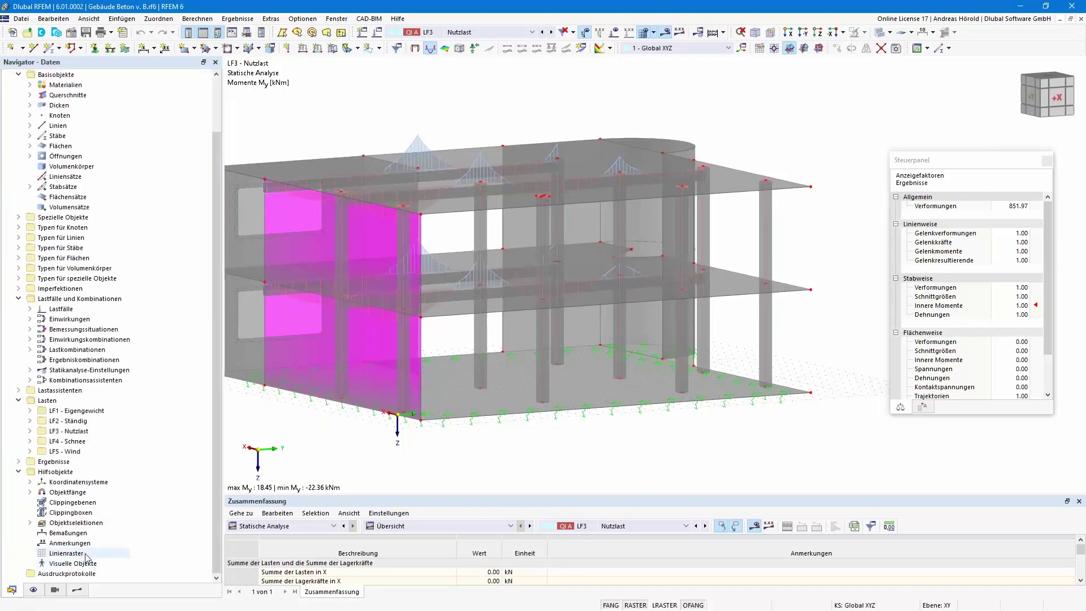
left_click(102, 511)
double_click(101, 510)
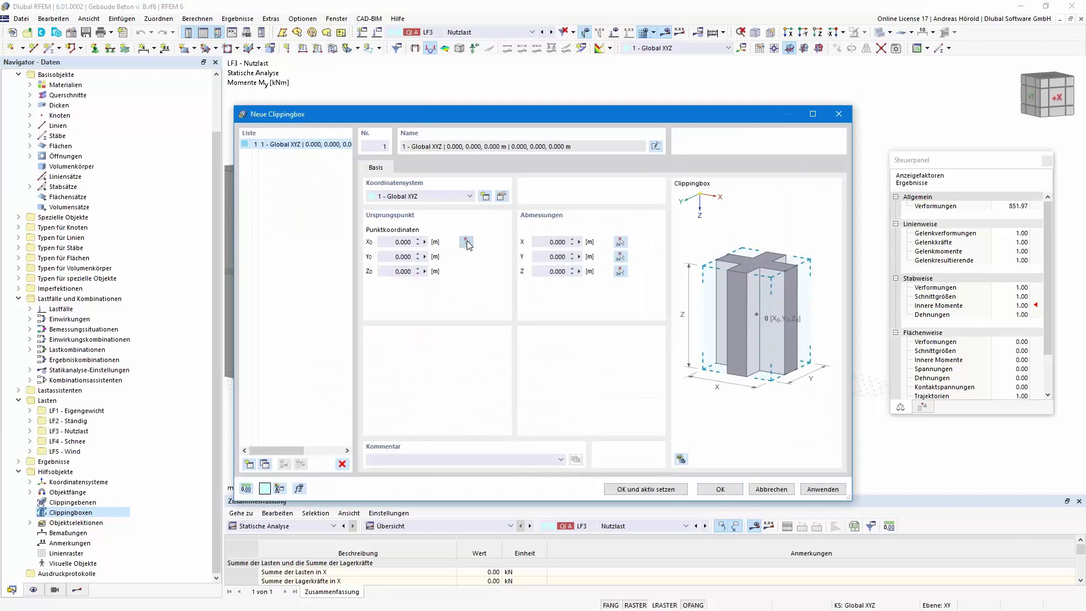
left_click(467, 242)
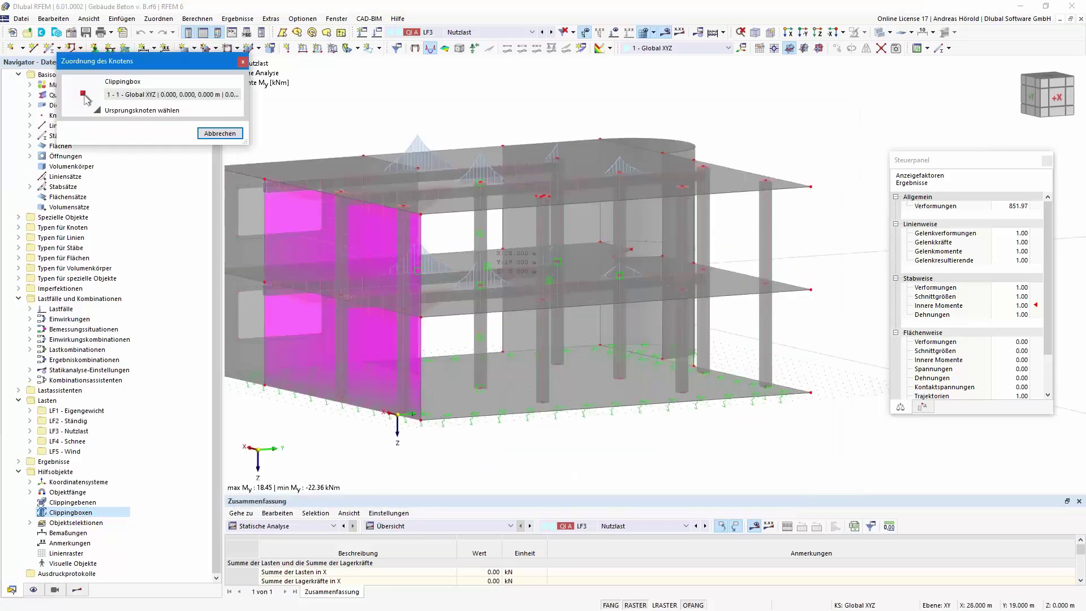
left_click(516, 274)
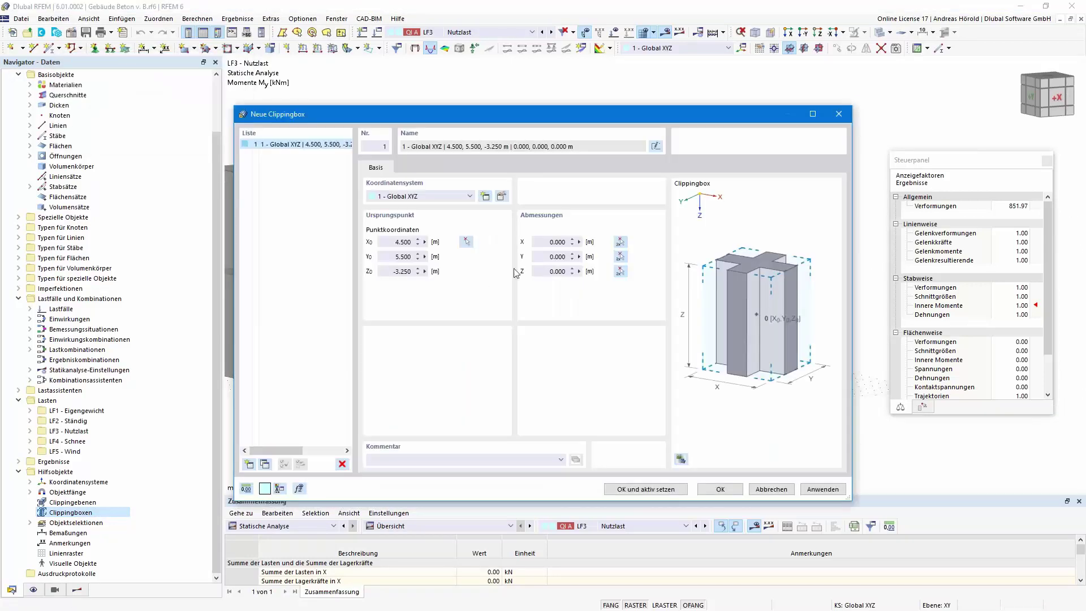
- Set the clipping box dimensions to X 4 m, Y 4 m and Z 10 m, and create it as active
left_click(549, 242)
type("4")
left_click(540, 256)
type("4")
left_click(543, 272)
type("10")
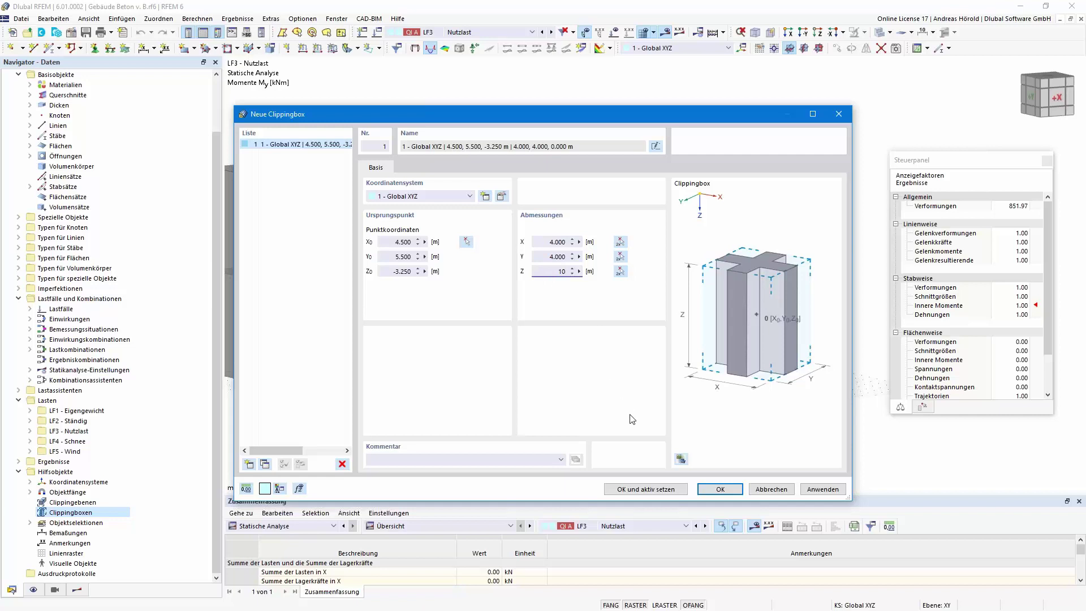
left_click(647, 490)
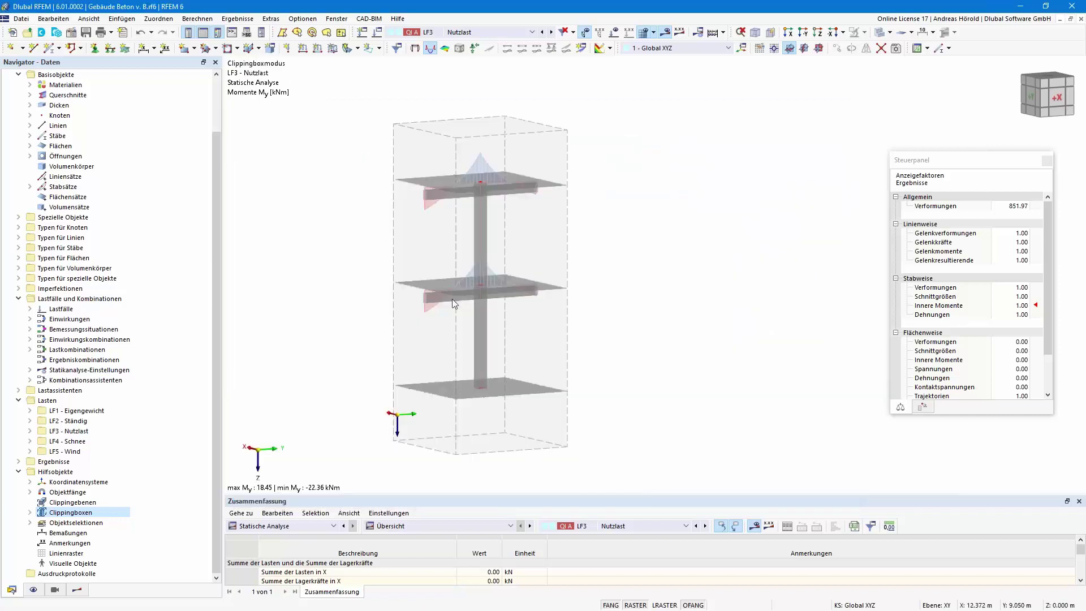
middle_click_drag(382, 359, 335, 365, "ctrl")
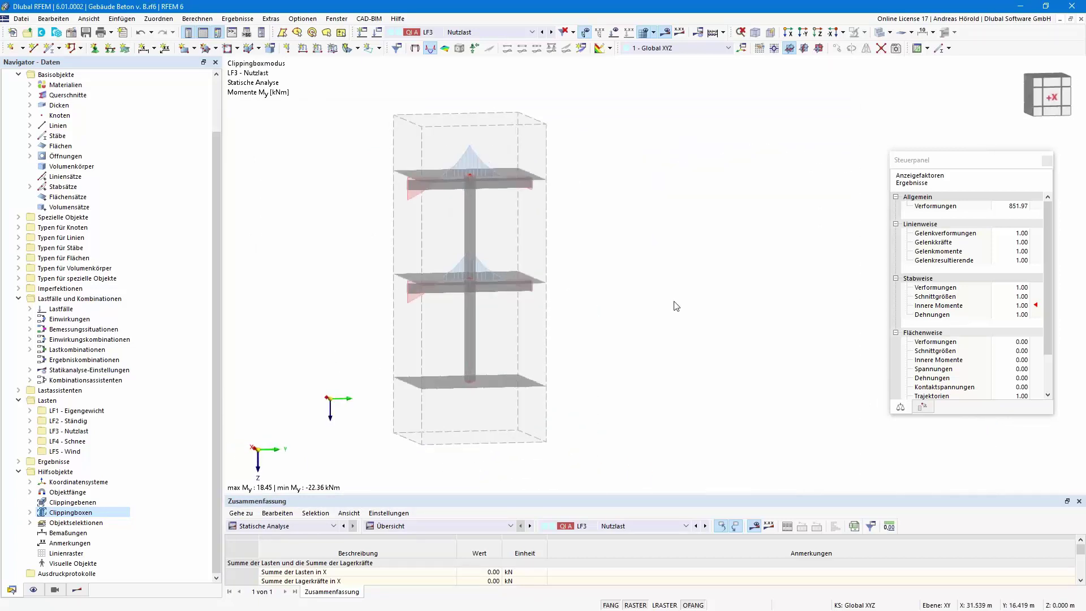
- Switch off the new clipping box from its entry in the auxiliary objects
left_click(30, 513)
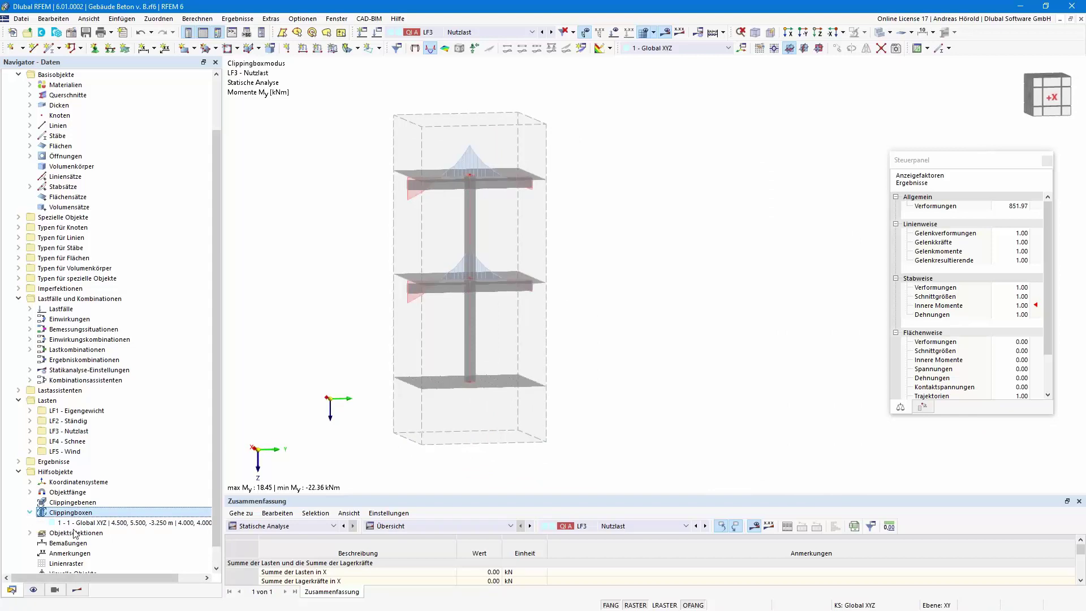
left_click(141, 523)
right_click(141, 523)
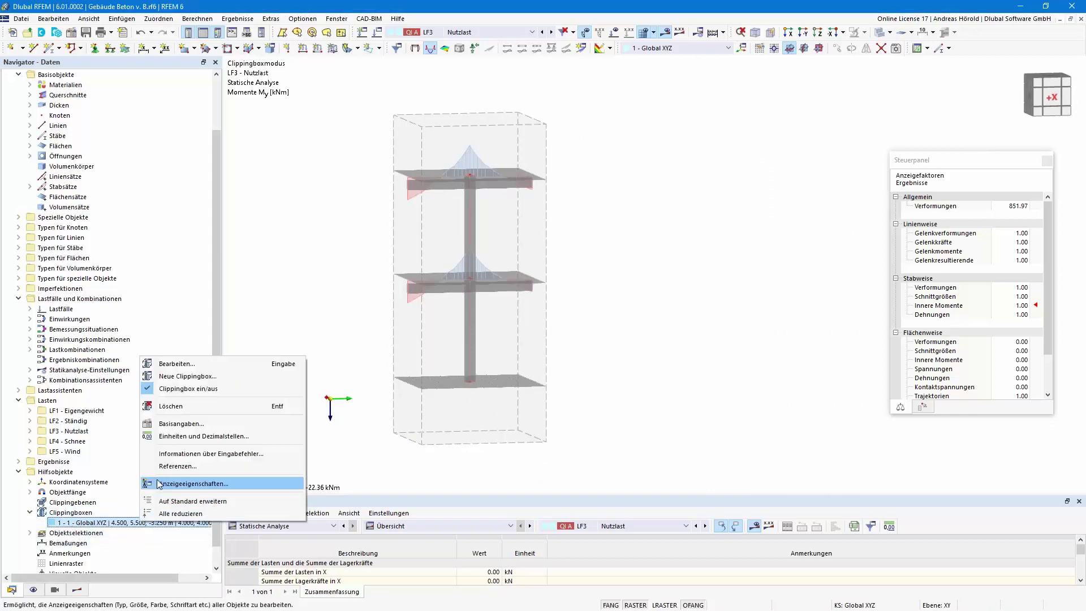
left_click(149, 389)
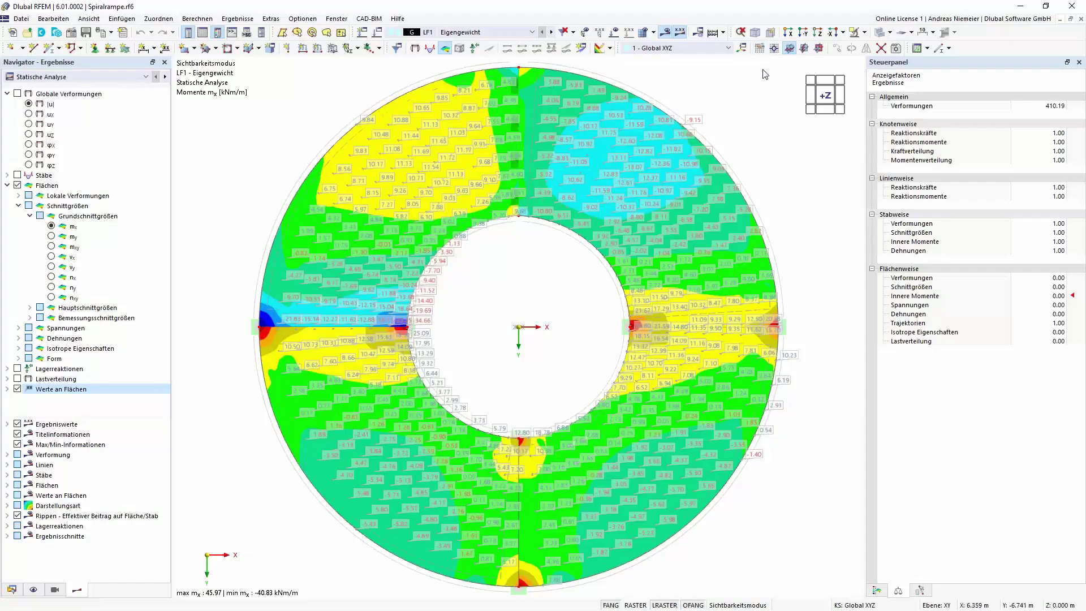
- Show the spiral ramp's surface moments mx in the top view along Z
left_click(760, 33)
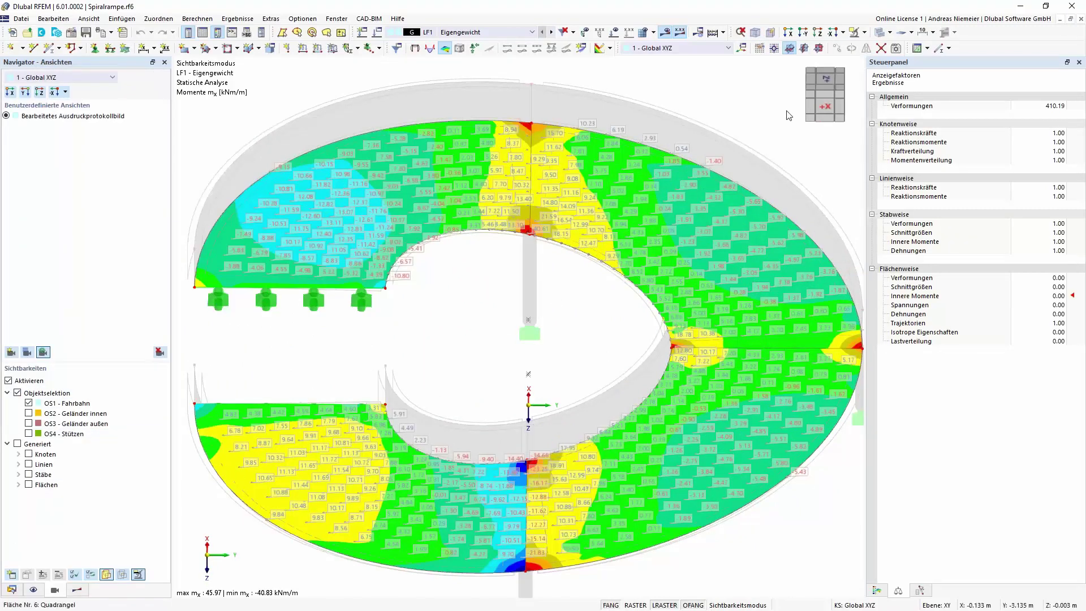
left_click(821, 50)
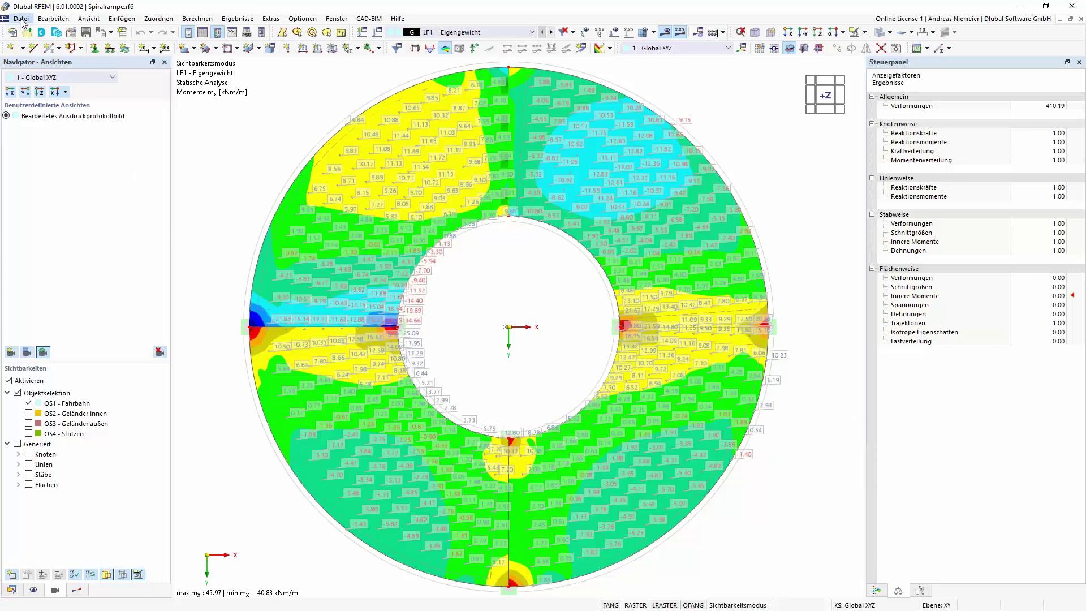
- Send the mx moments graphic to the printout report with the image scale set to 1:50
left_click(77, 590)
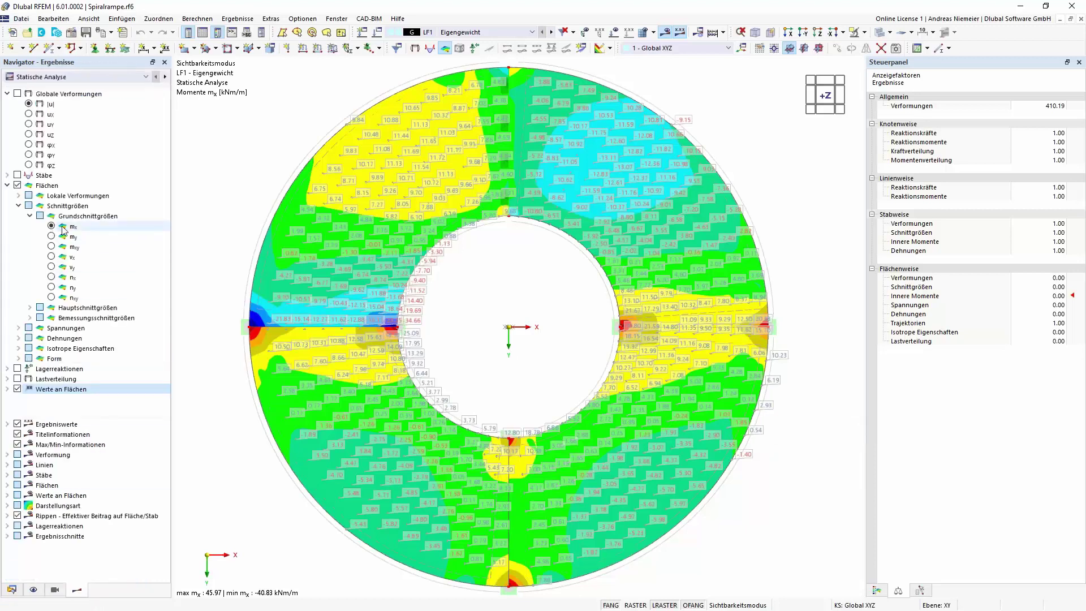
left_click(21, 19)
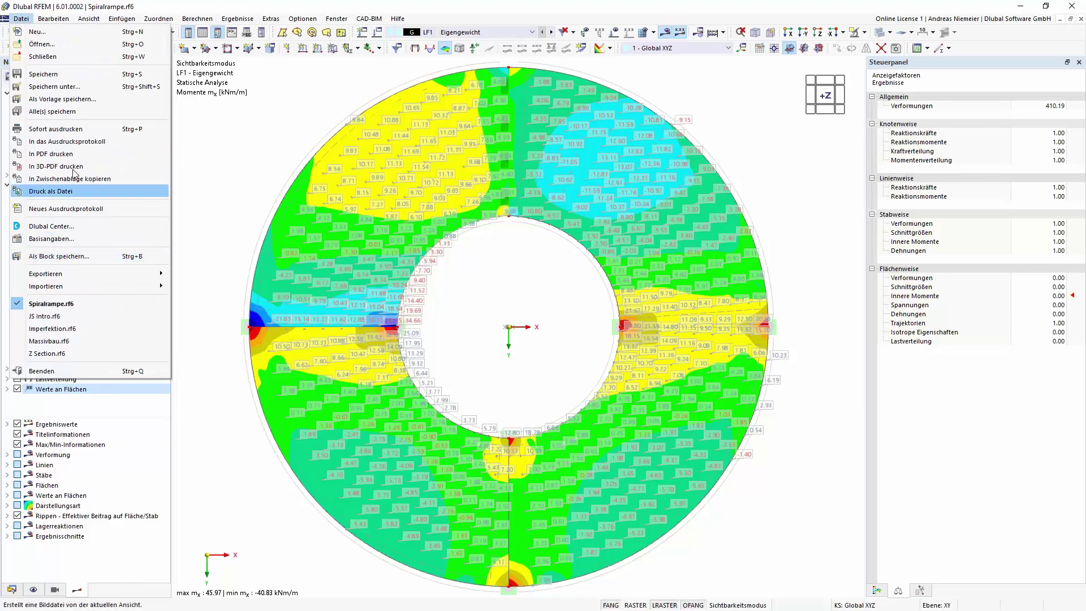
left_click(88, 142)
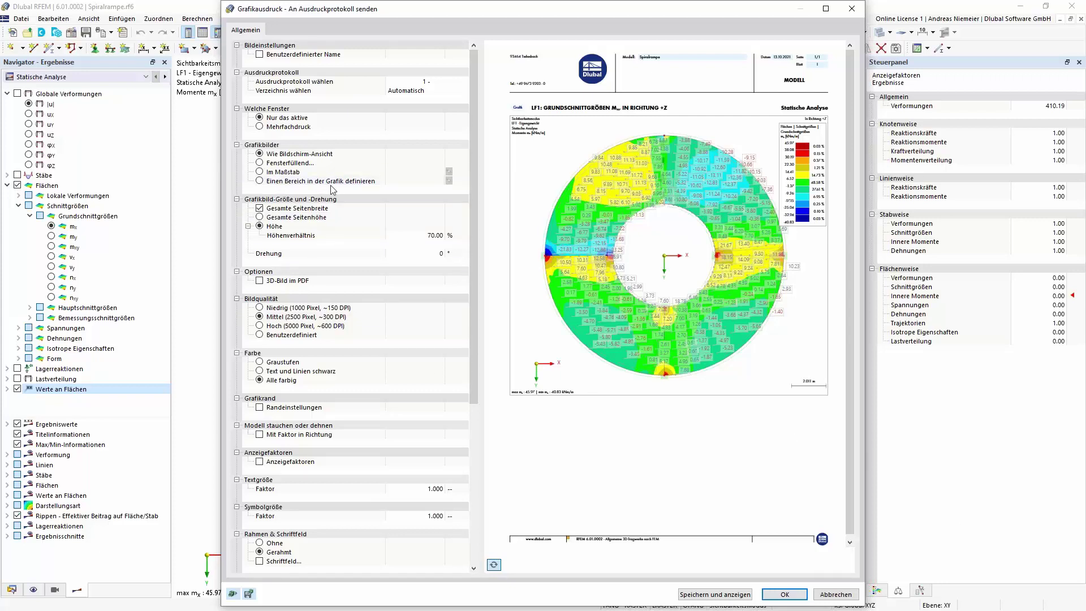
left_click(265, 172)
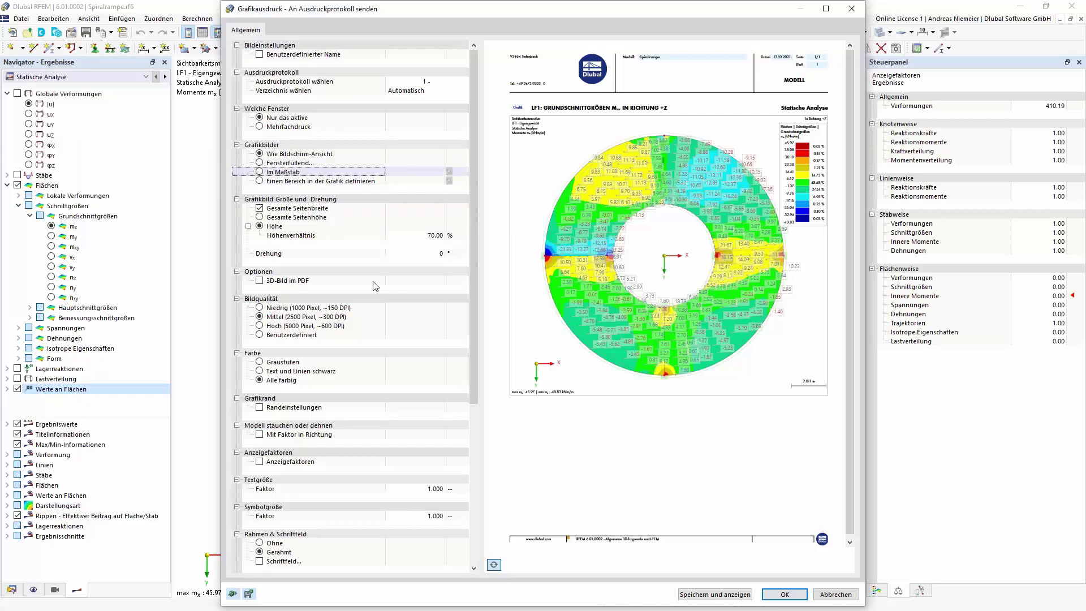
key("space")
left_click(429, 172)
type("50")
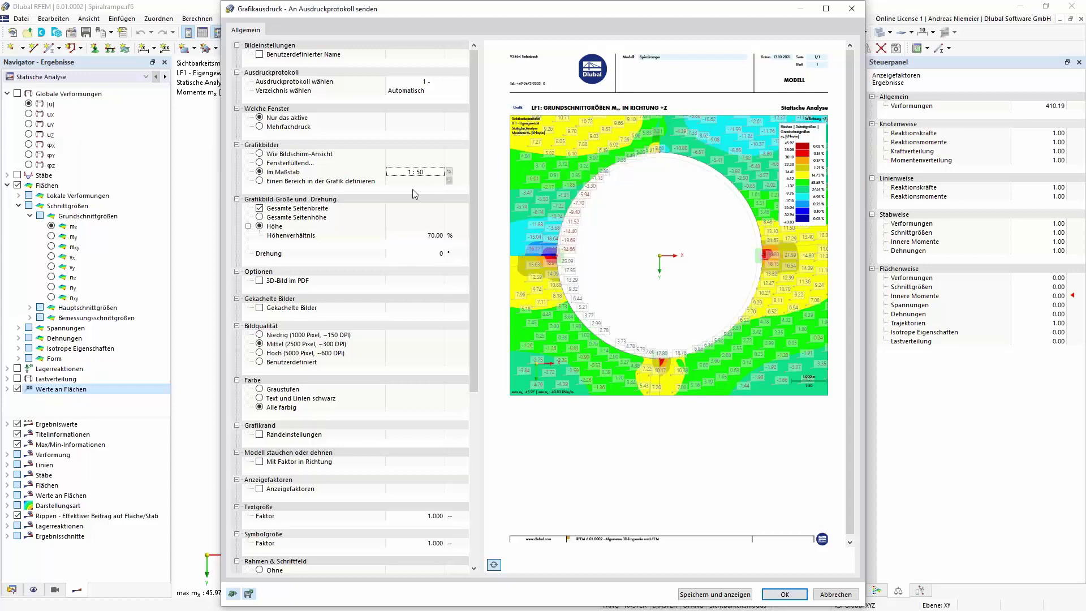
- Use the full page height and tiled images for the graphic, and check all tiled pages in the preview
left_click(258, 217)
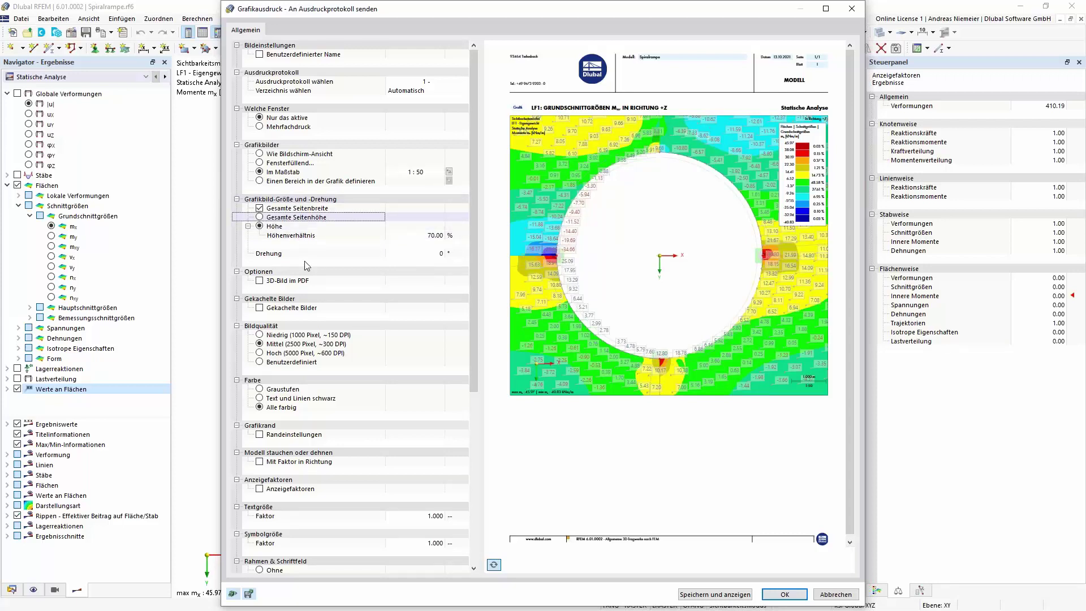
key("space")
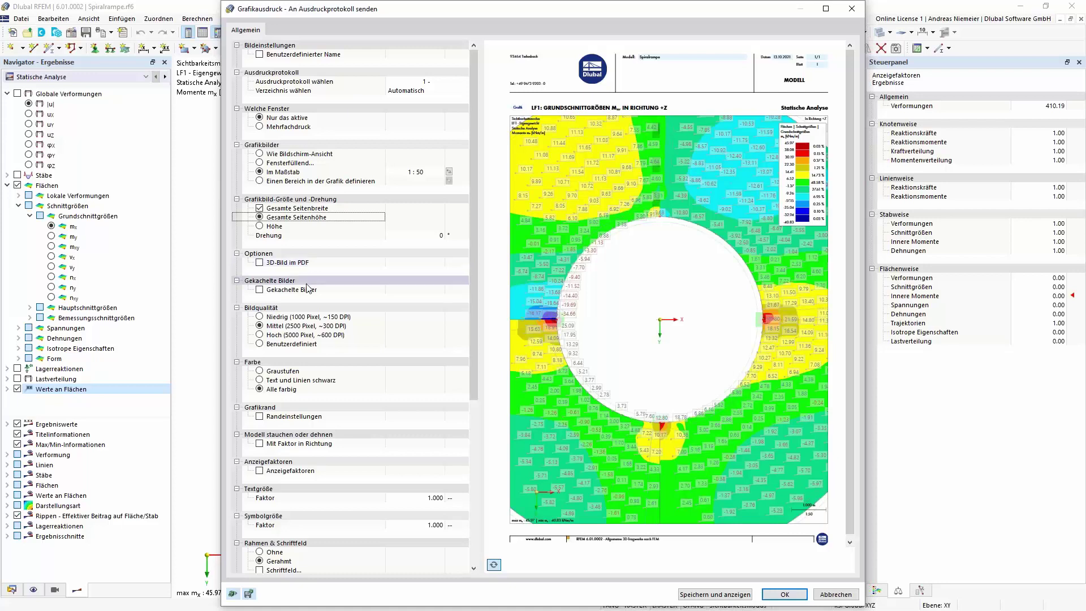
left_click(262, 292)
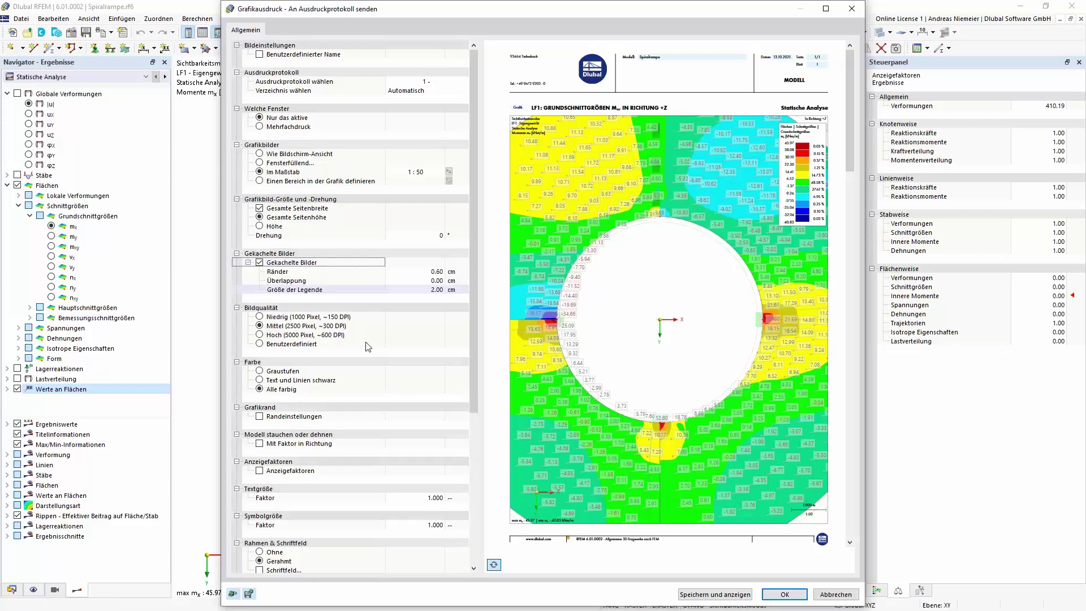
key("space")
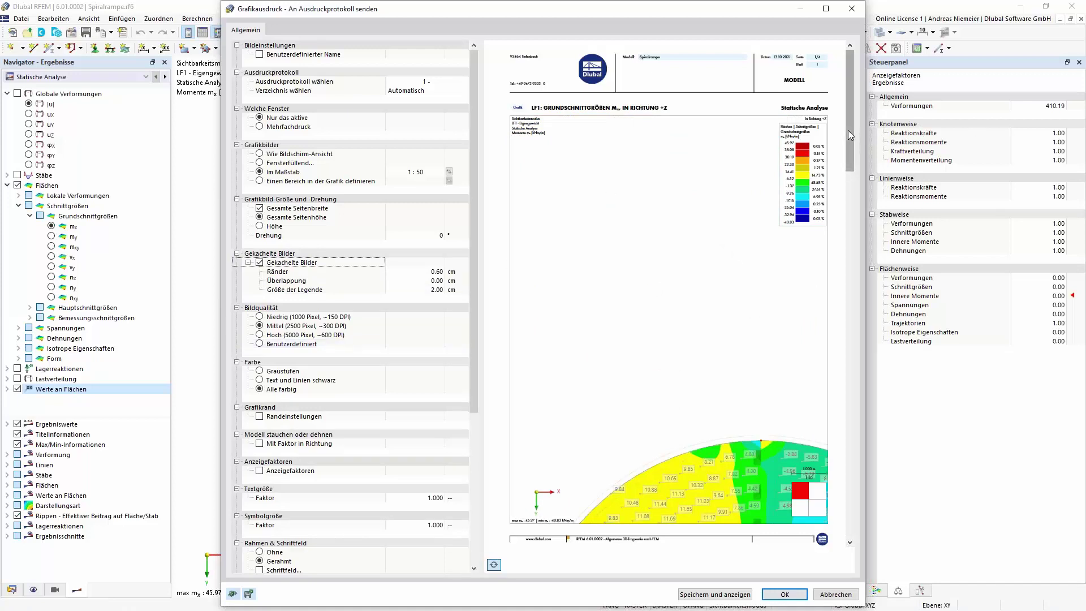
left_click_drag(850, 169, 755, 375)
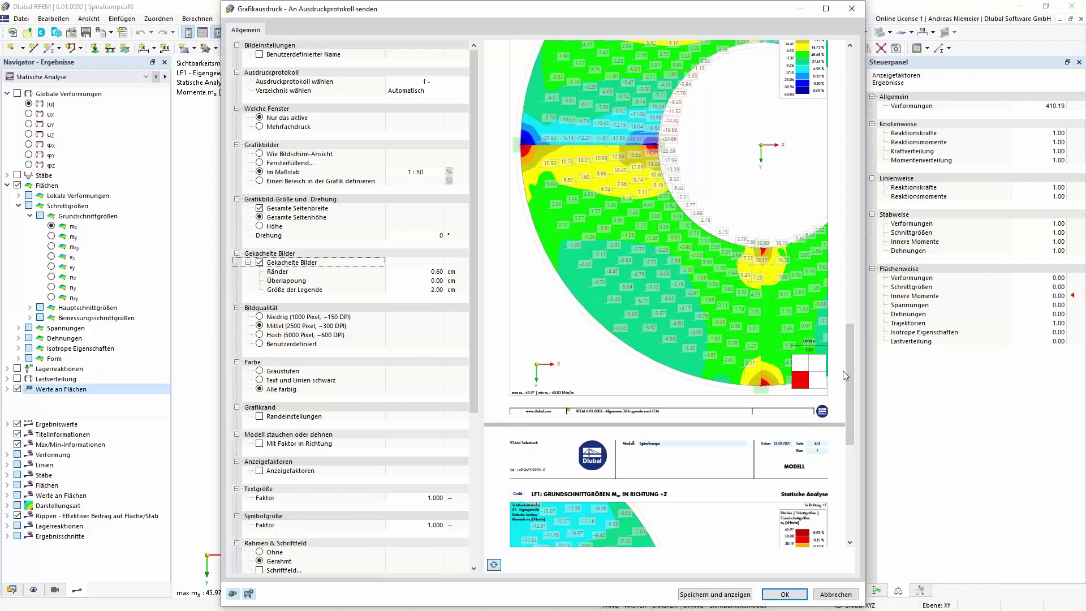
left_click_drag(851, 366, 851, 472)
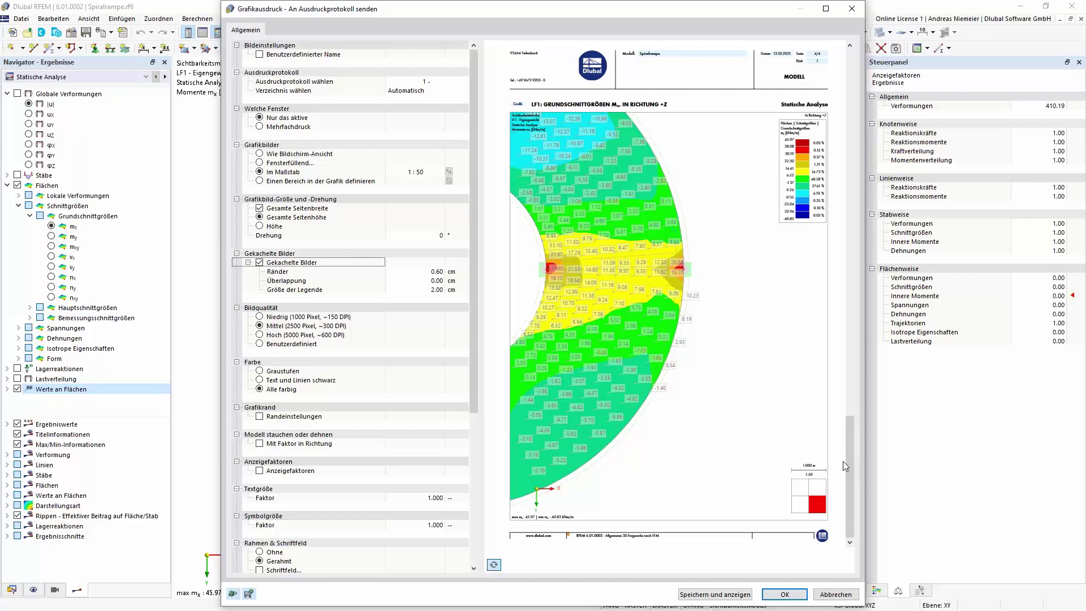
left_click_drag(848, 464, 854, 87)
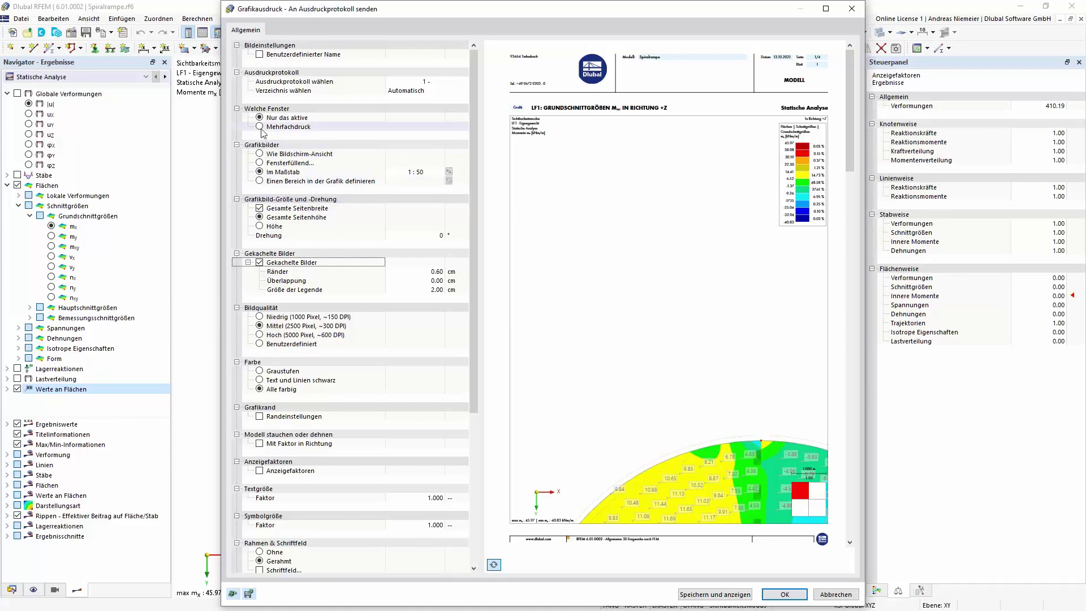
- Enable multiple printing and select the basic internal forces mx and my of the surfaces as results
left_click(265, 127)
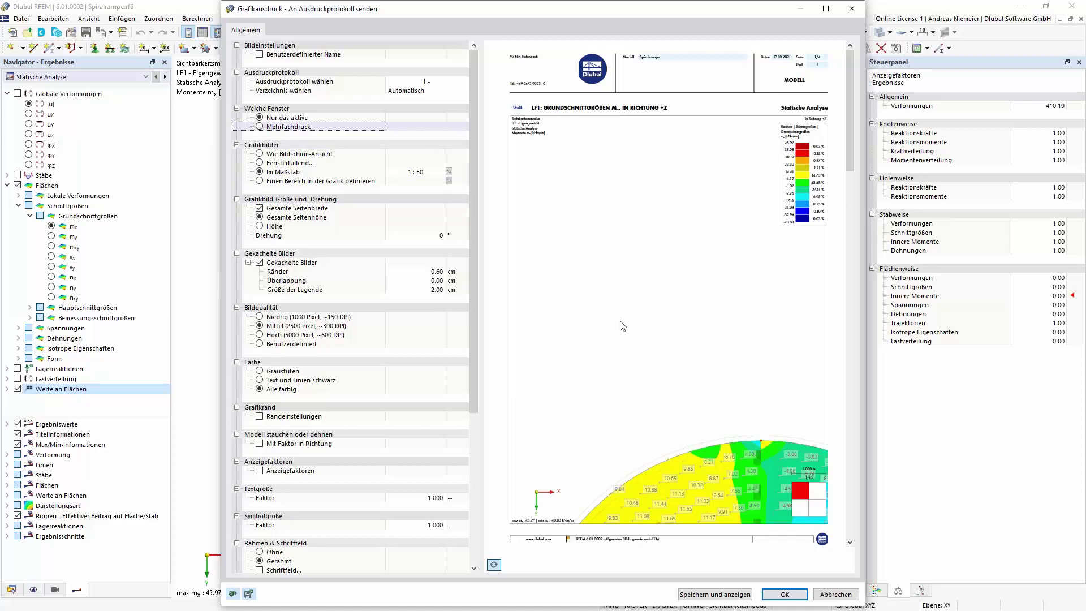
left_click(355, 30)
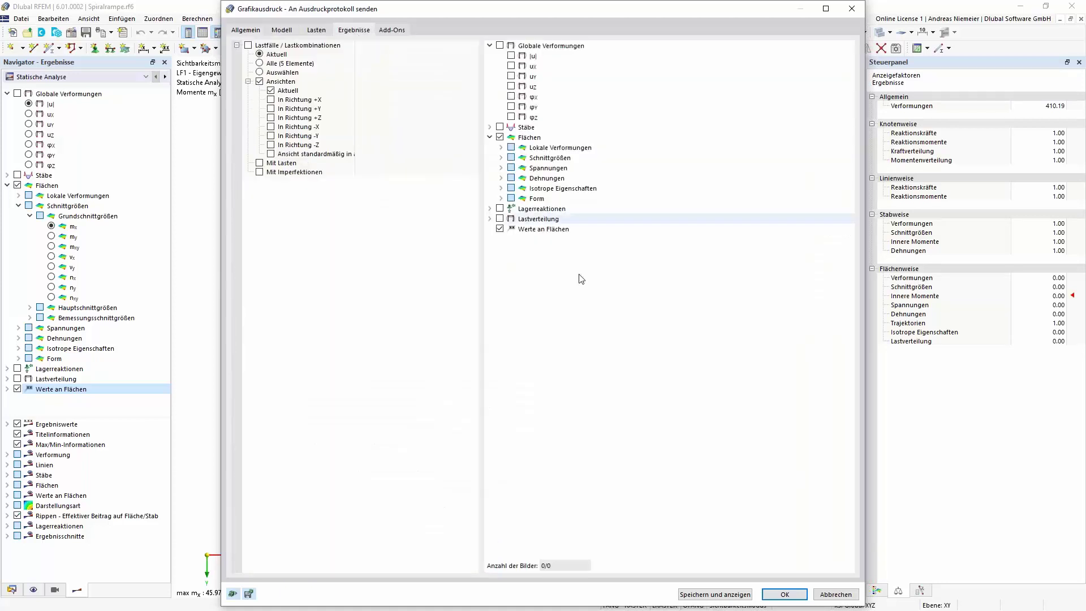
left_click(501, 158)
left_click(534, 178)
left_click(533, 188)
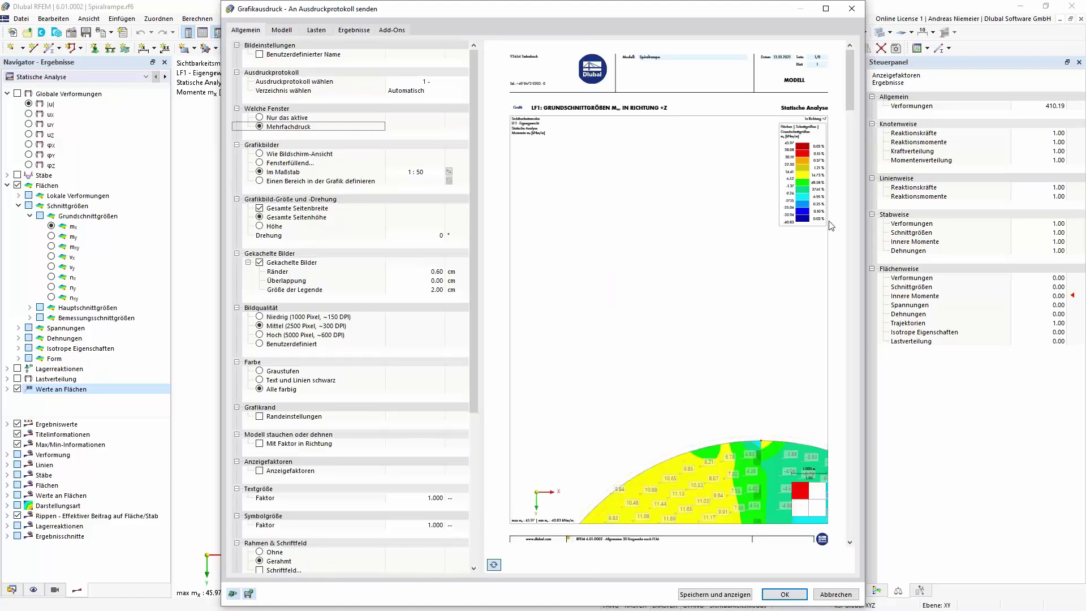
- Preview the last tiled page, save and show the printout report, and view its two axonometric model graphics
left_click_drag(854, 82, 847, 511)
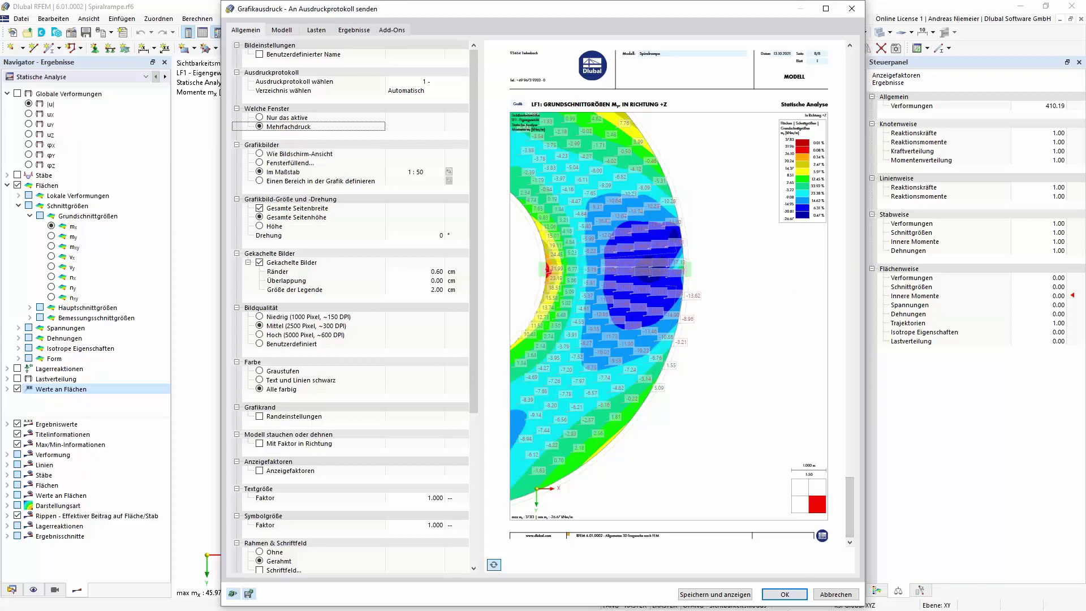
left_click(716, 595)
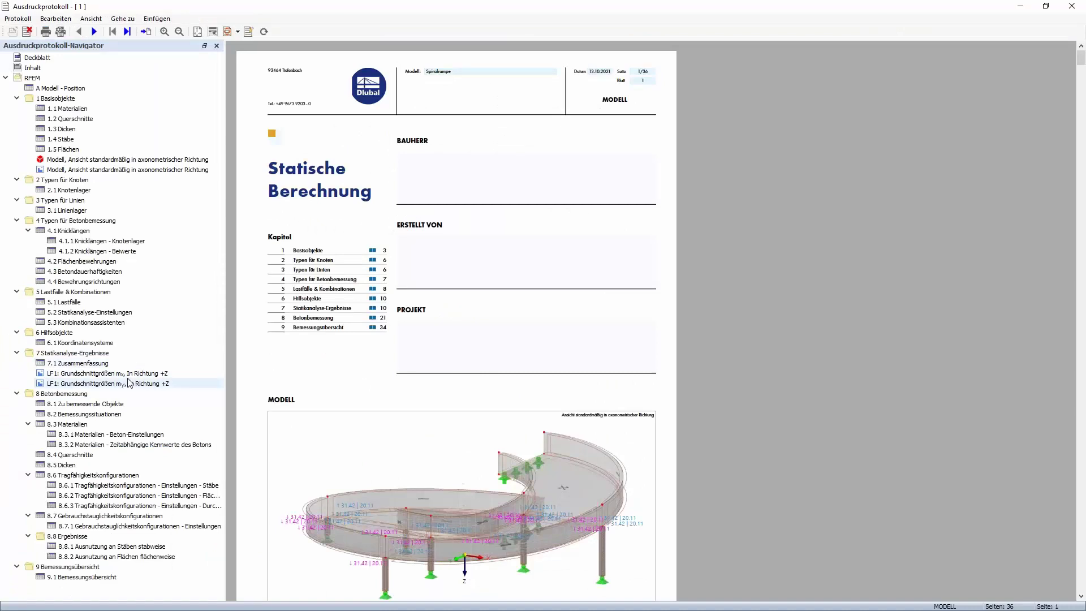
left_click(56, 160)
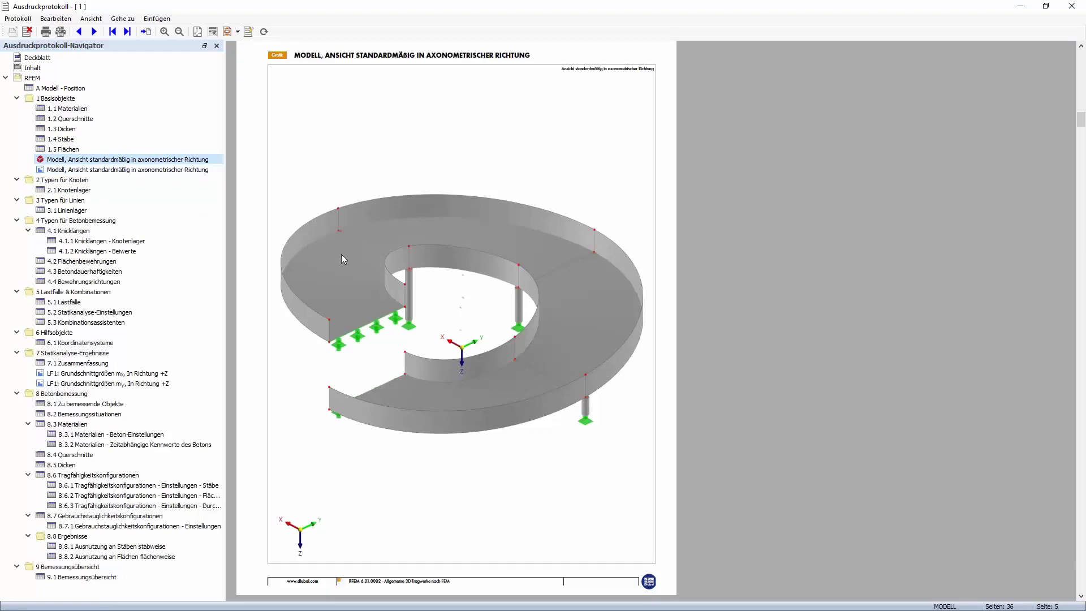
left_click(86, 169)
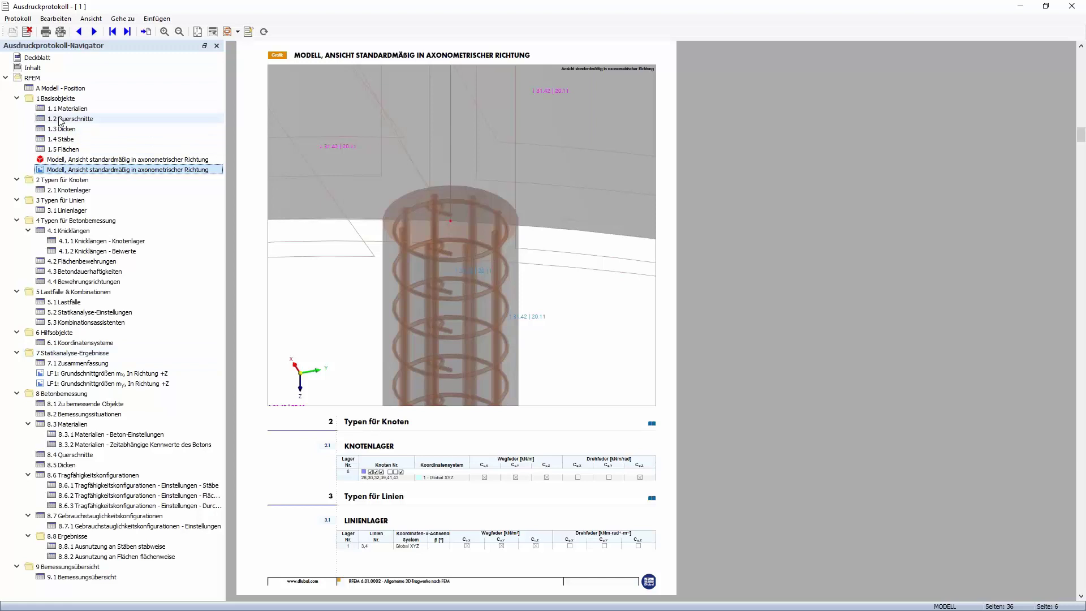
- Create a folder named Zusatzinfo above the Basisobjekte chapter and move it below, directly before Typen für Knoten
right_click(66, 101)
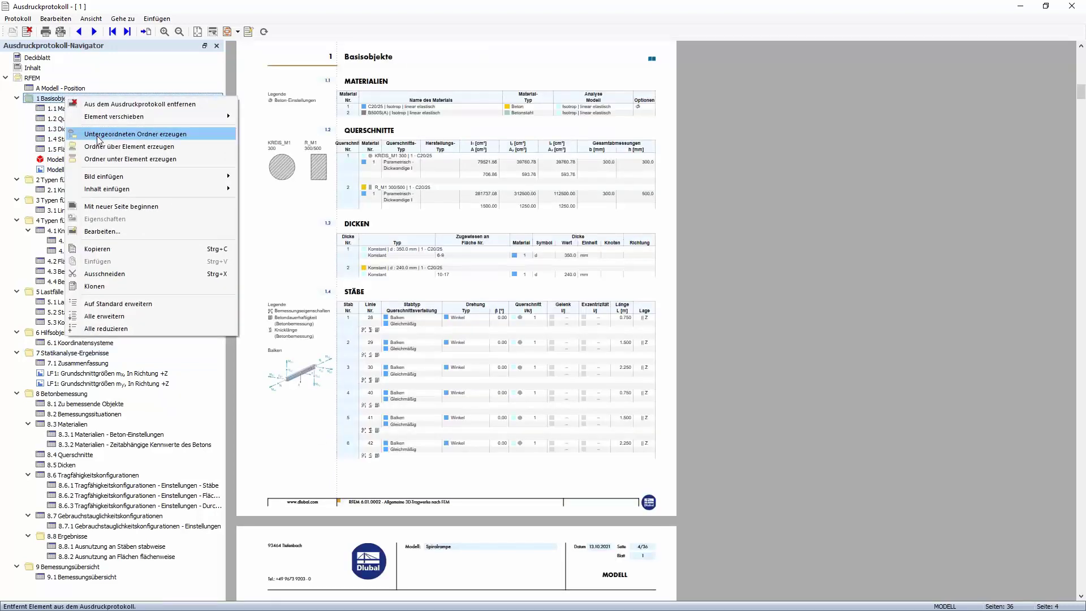
left_click(110, 148)
type("Zusatzinfo")
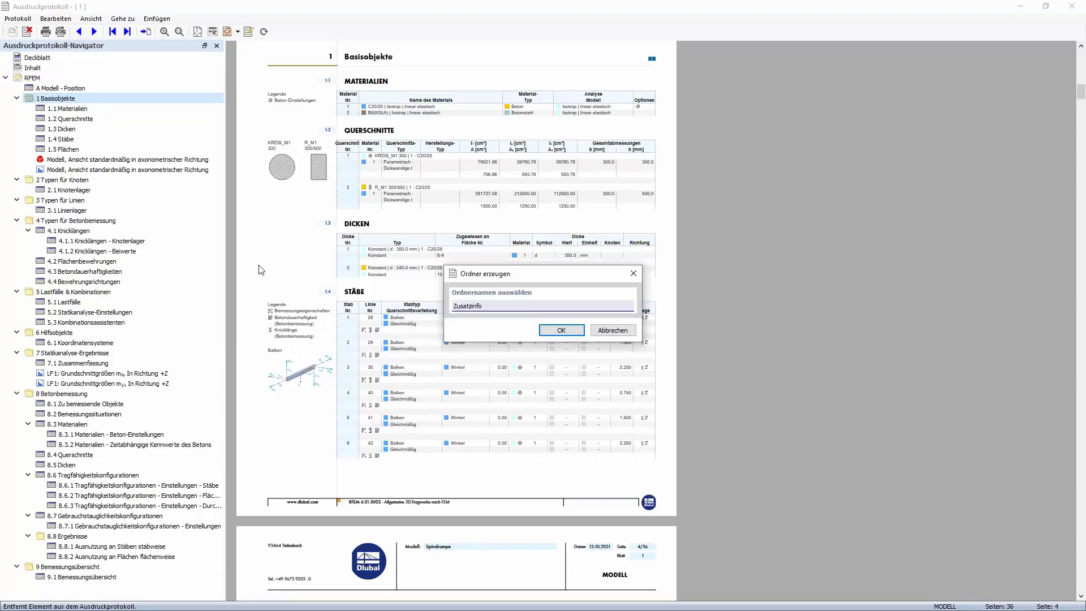
left_click(568, 331)
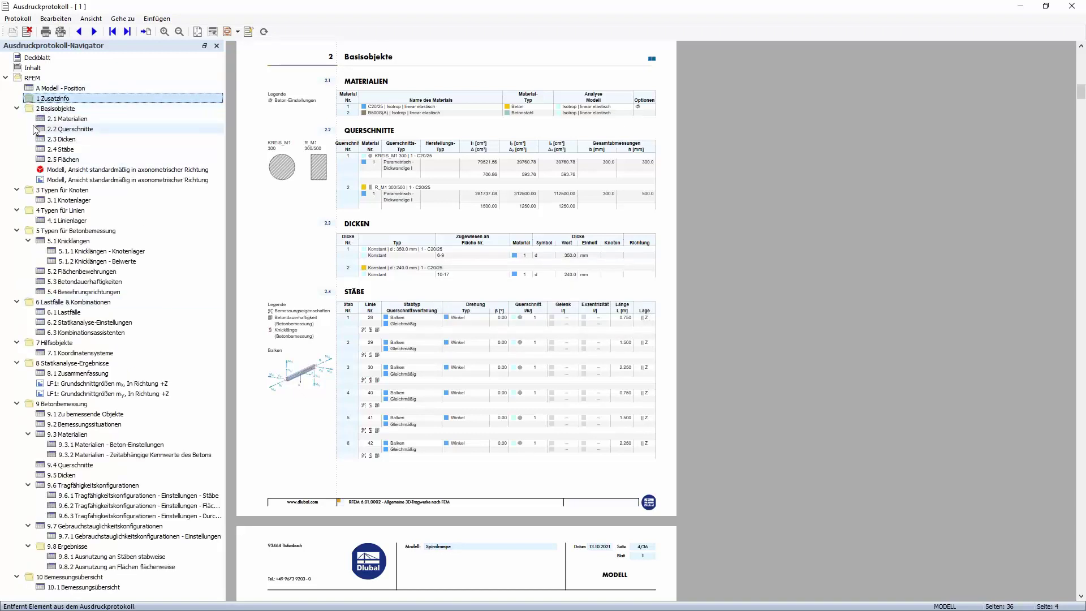
left_click_drag(40, 101, 60, 195)
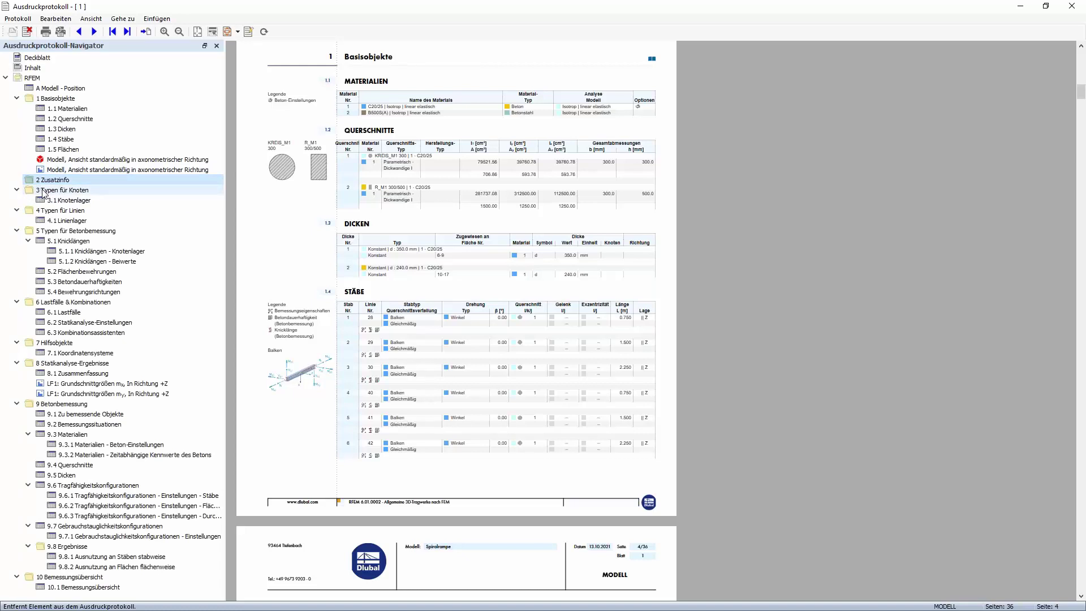
- Choose Lieferprogramm.pdf from the desktop's RFEM6 Feature Webinar folder for insertion and look through its first pages in the preview
left_click(157, 19)
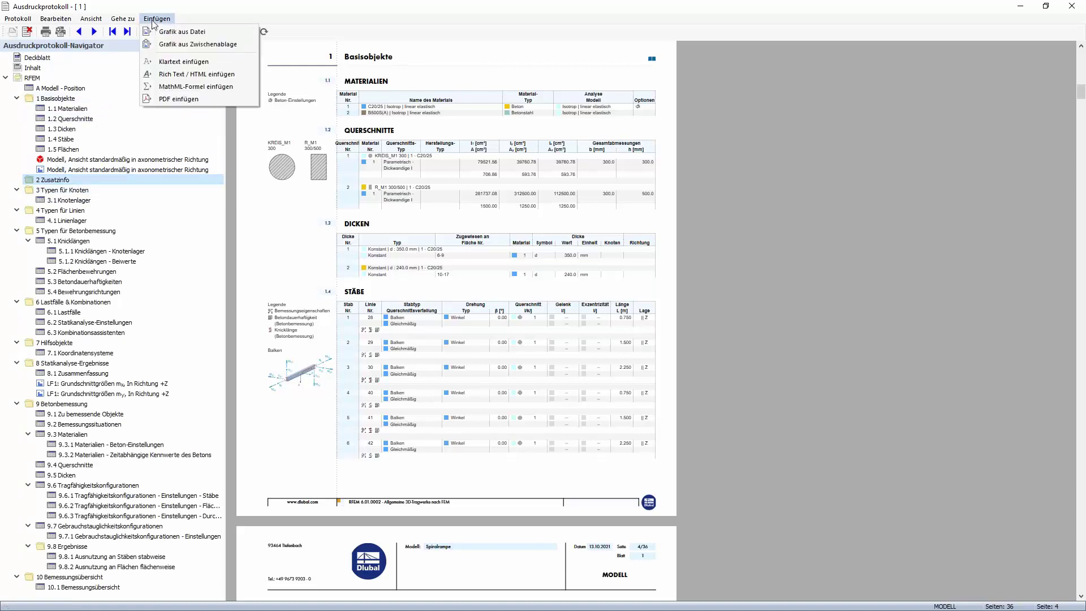
left_click(163, 100)
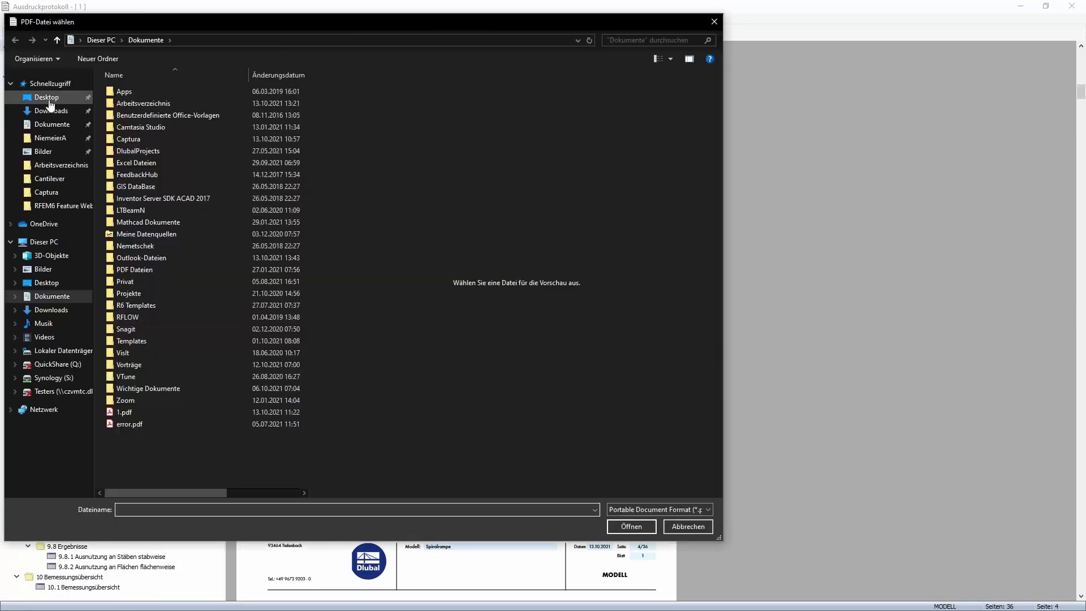
left_click(47, 99)
double_click(169, 150)
left_click(149, 103)
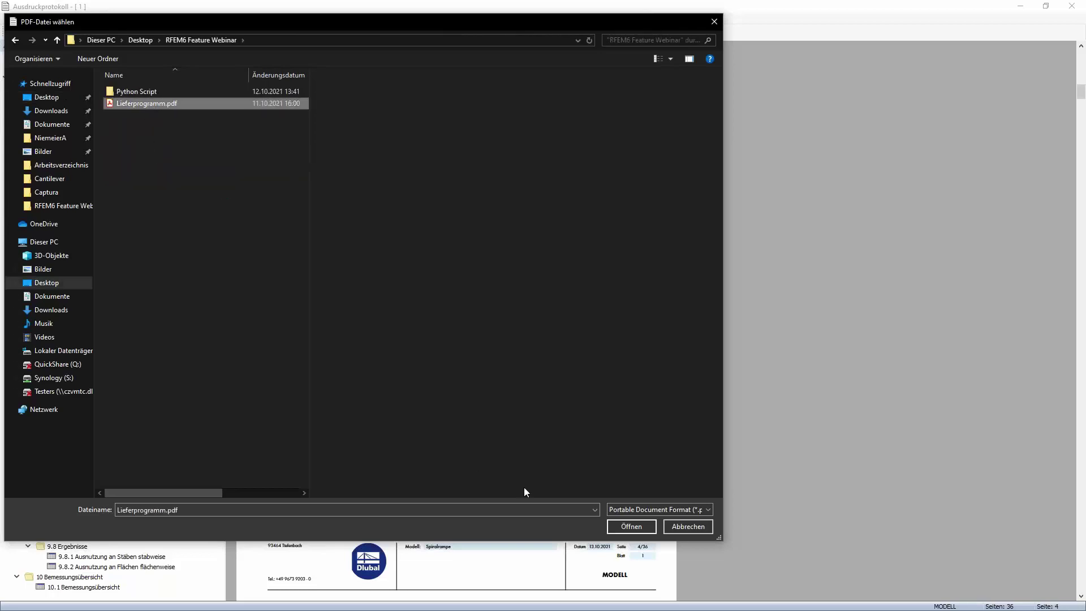
scroll(502, 284, "down", 5)
scroll(502, 284, "down", 6)
scroll(497, 304, "up", 2)
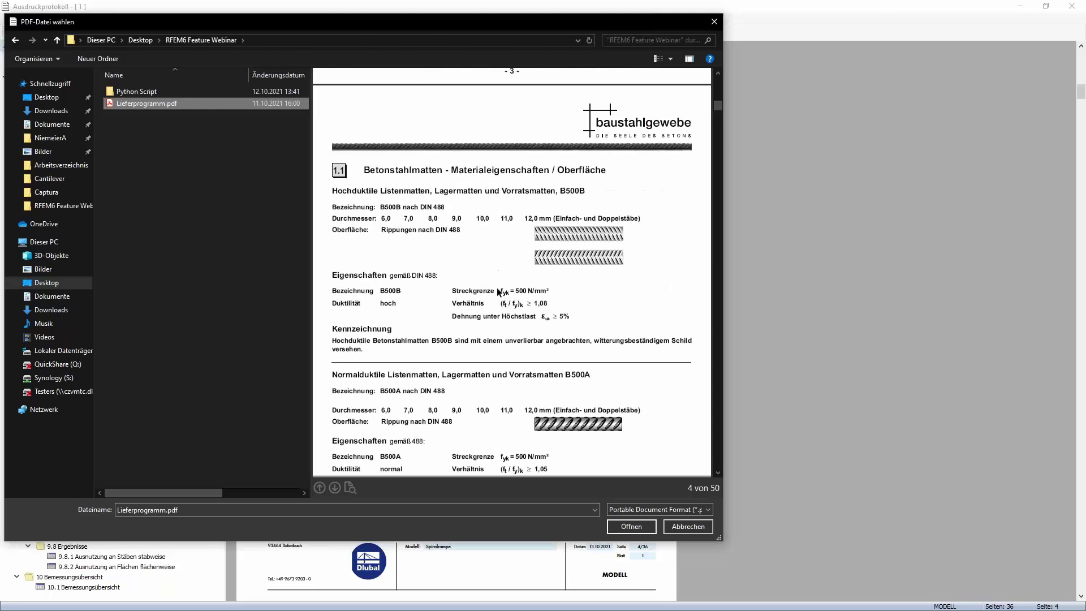
scroll(484, 331, "down", 3)
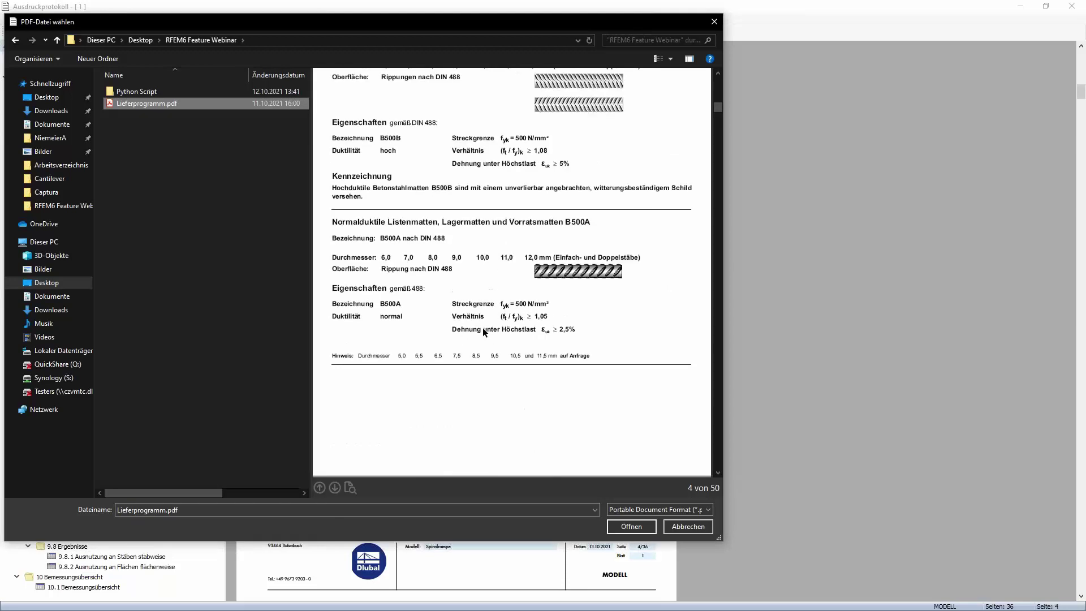
scroll(483, 327, "down", 10)
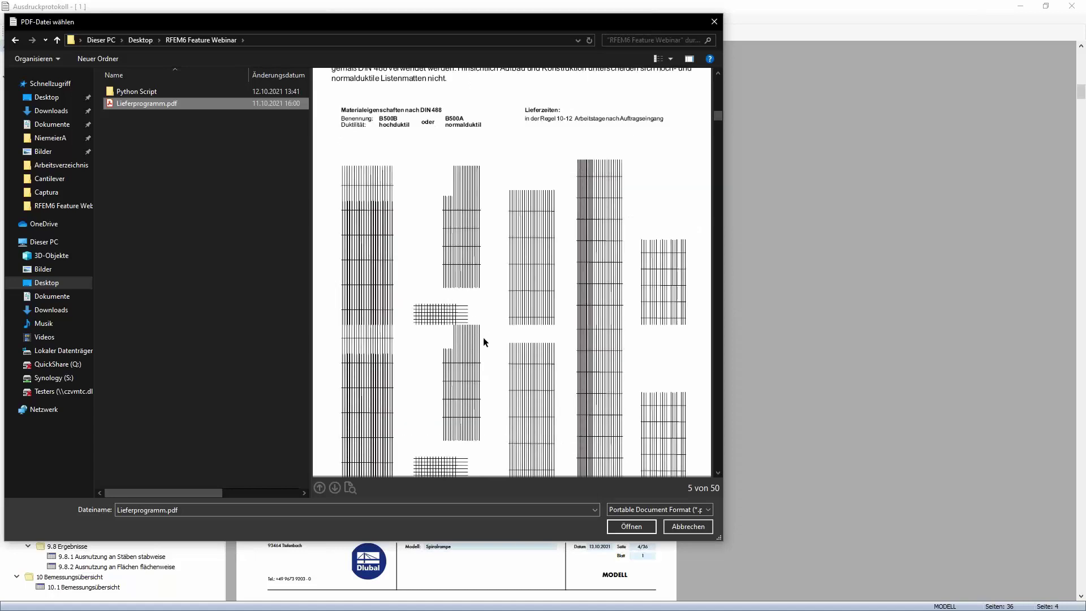
- Insert the chosen PDF into the report with only pages 4-5 selected for display
left_click(631, 526)
left_click(421, 221)
left_click(438, 234)
type("4-5")
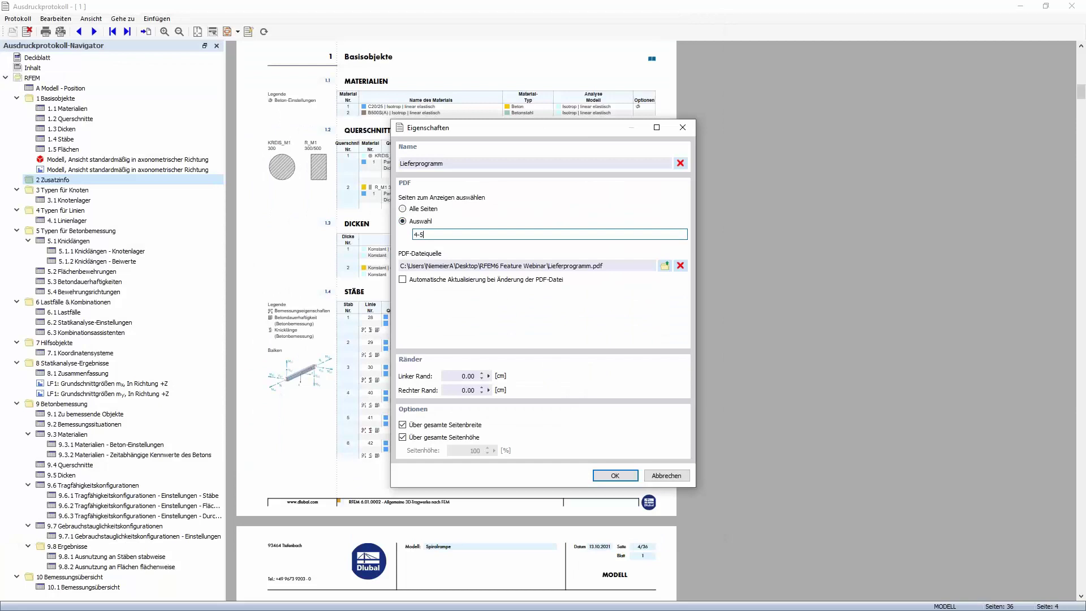
left_click(629, 561)
left_click(615, 475)
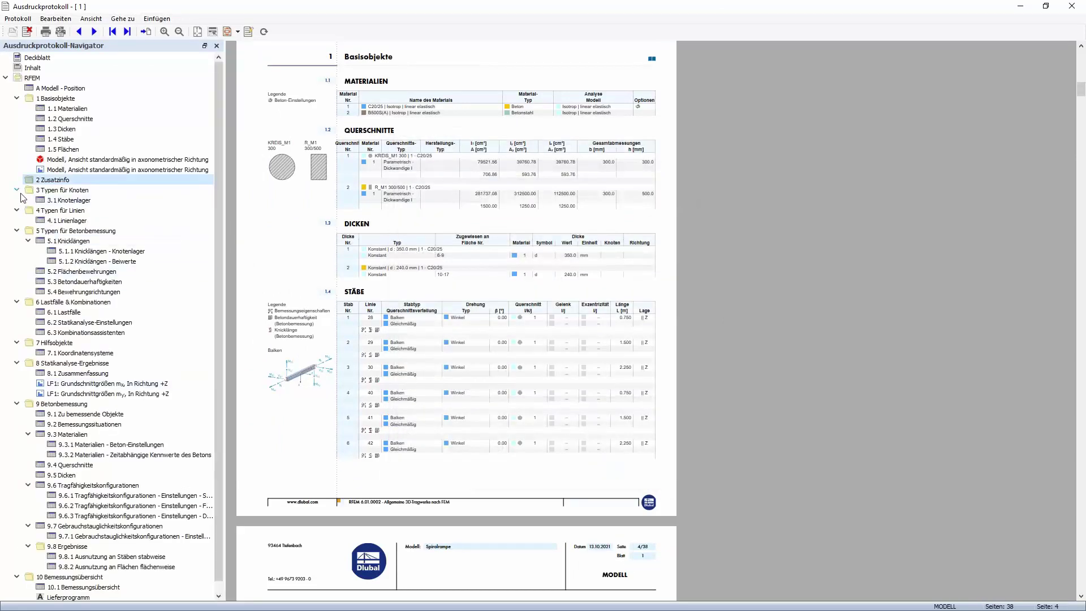
- Move the Lieferprogramm entry from the report's end into the Zusatzinfo folder and view its new place in the report
scroll(85, 294, "down", 1)
left_click(68, 588)
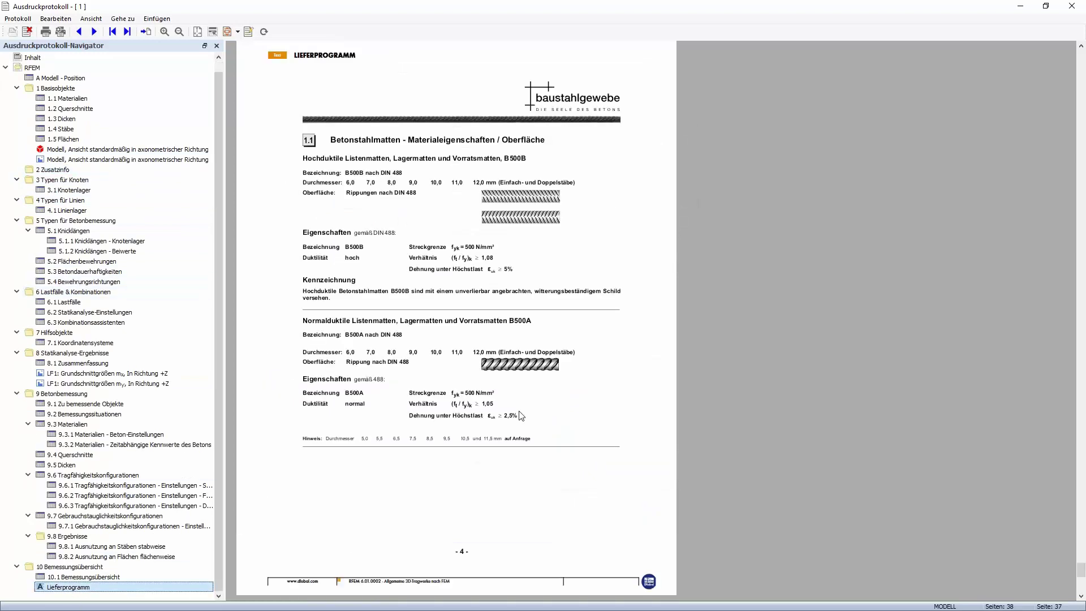
left_click_drag(79, 593, 26, 175)
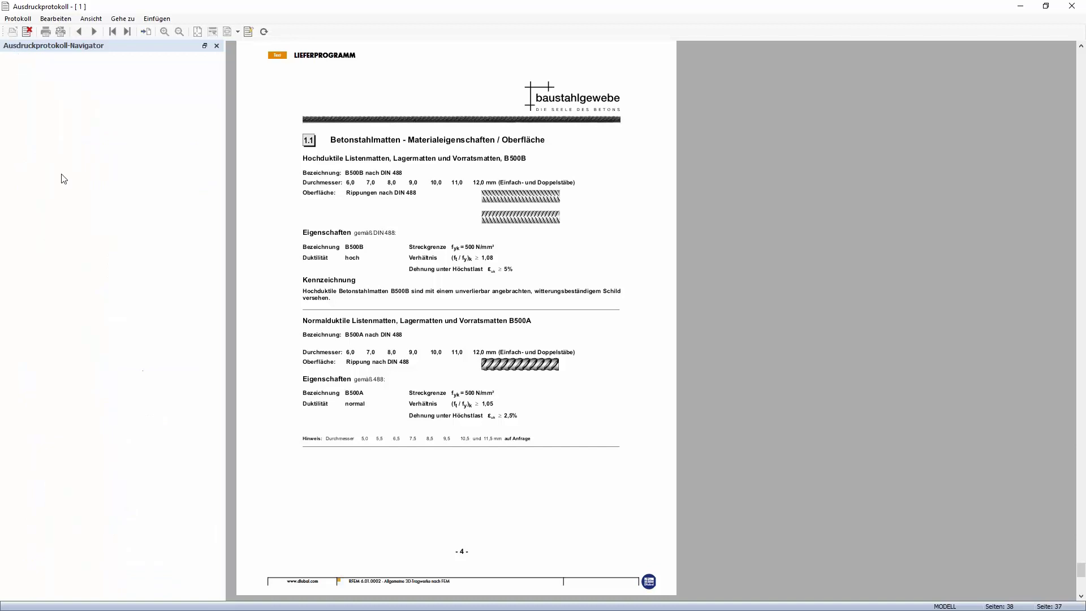
left_click(69, 191)
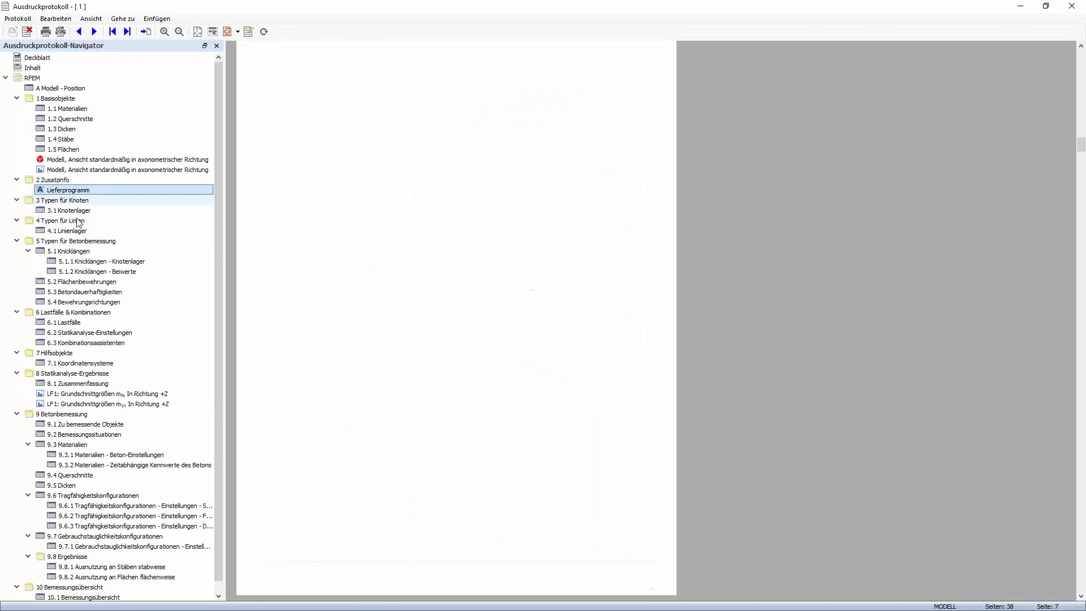
scroll(411, 300, "up", 8)
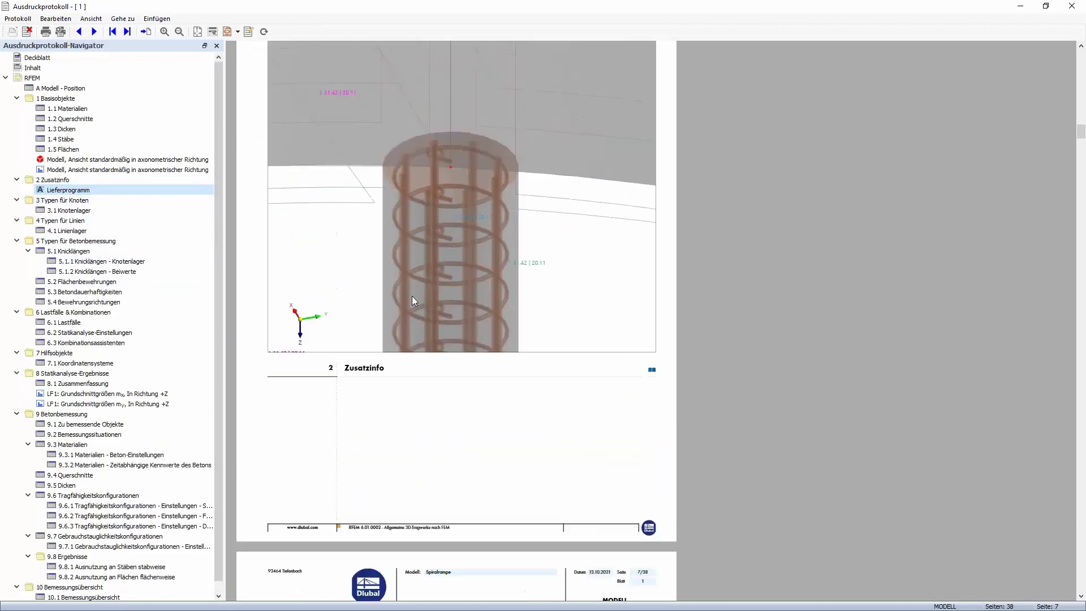
- Export the printout report as a PDF file named 1 to the desktop
scroll(410, 294, "down", 5)
scroll(411, 296, "down", 3)
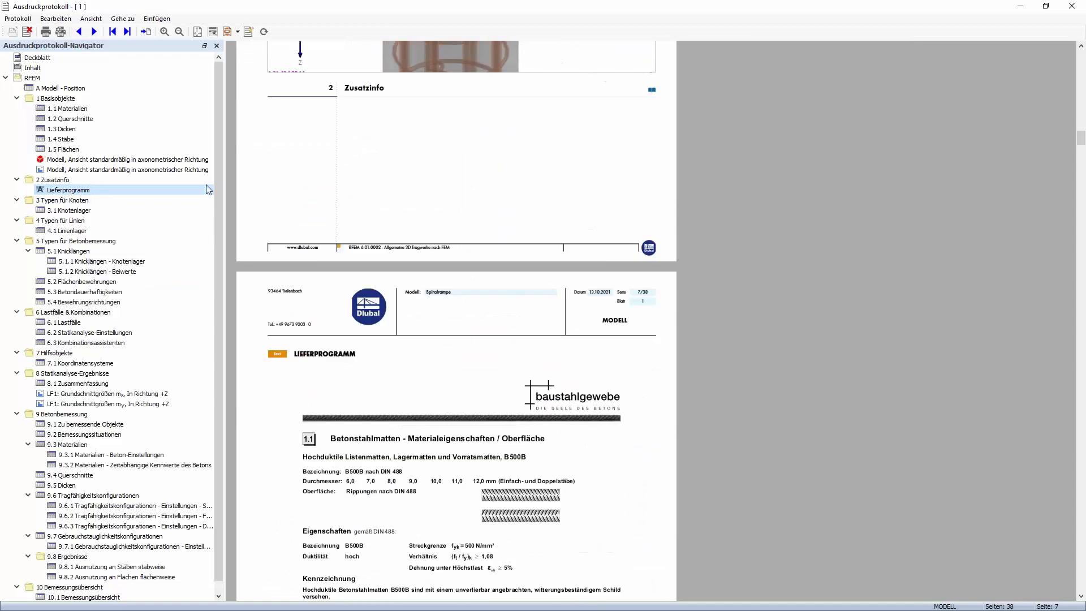
left_click(18, 18)
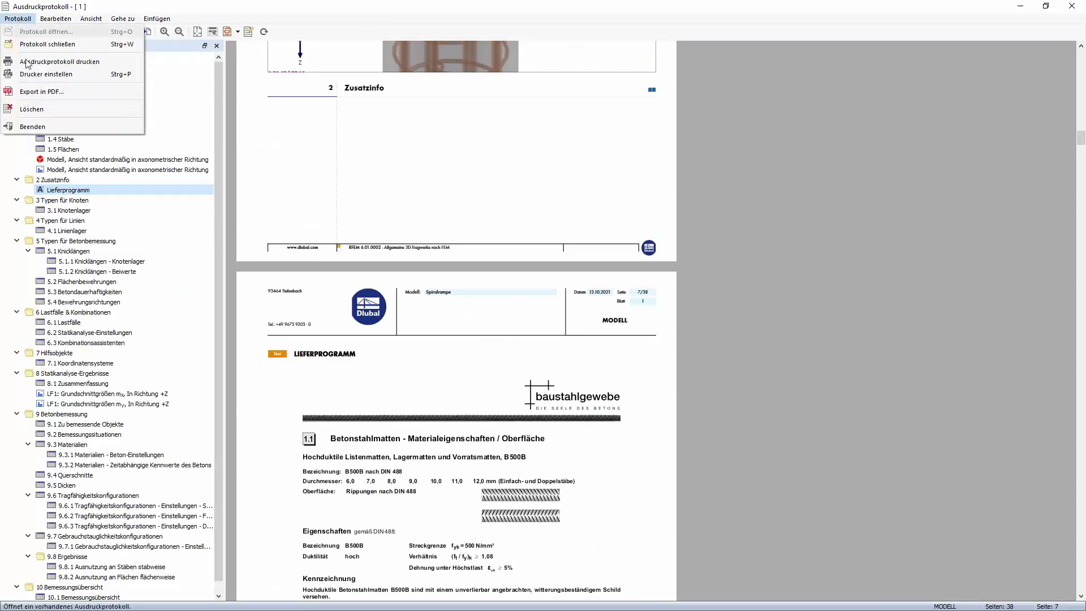
left_click(34, 90)
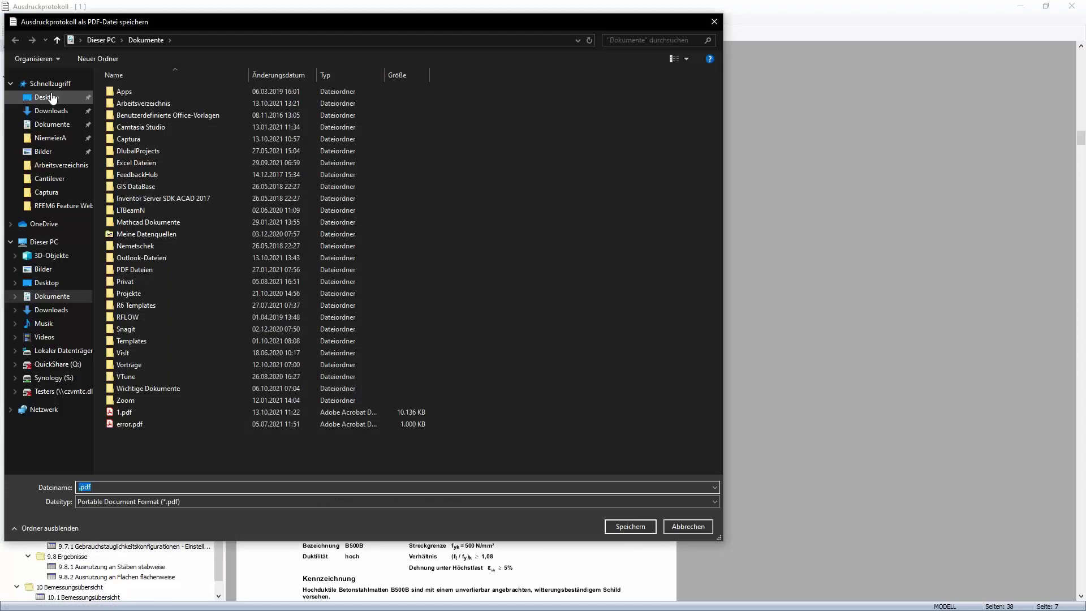
left_click(52, 98)
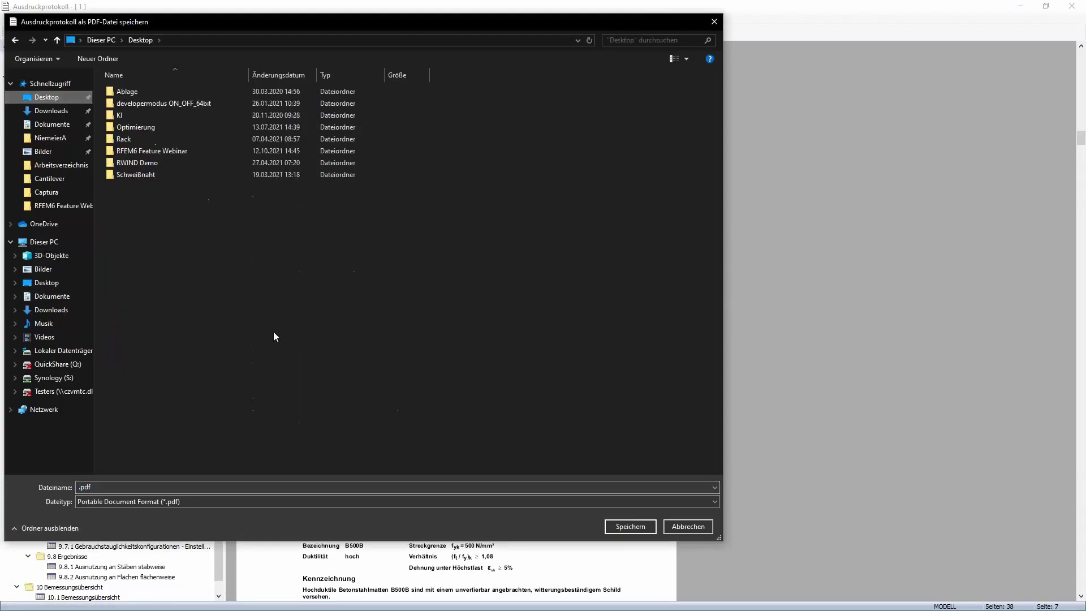
left_click(134, 486)
key("ctrl+a")
type("1")
key("Return")
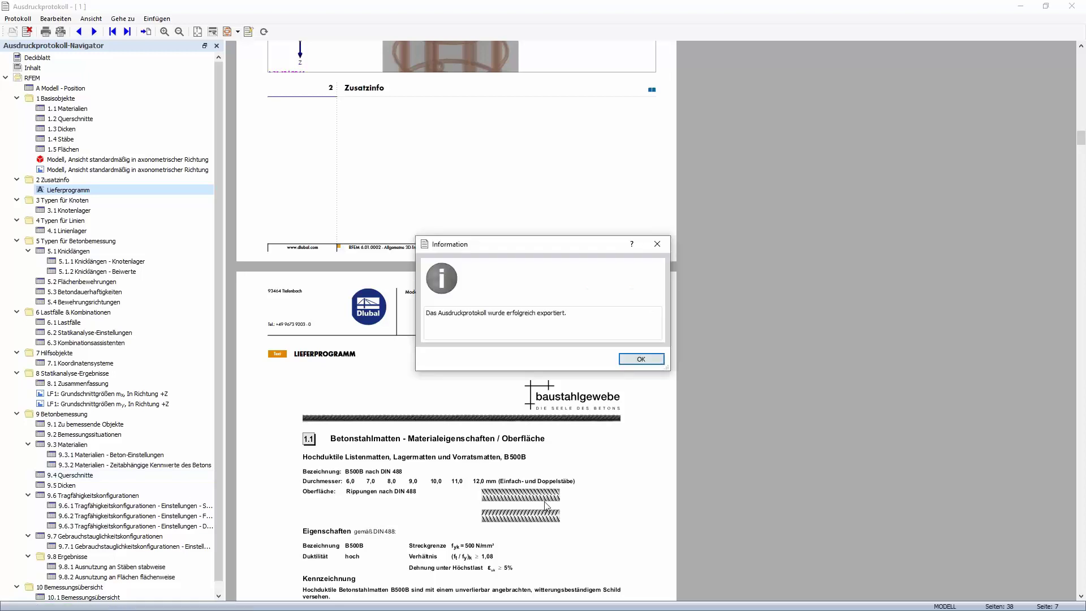
left_click(641, 360)
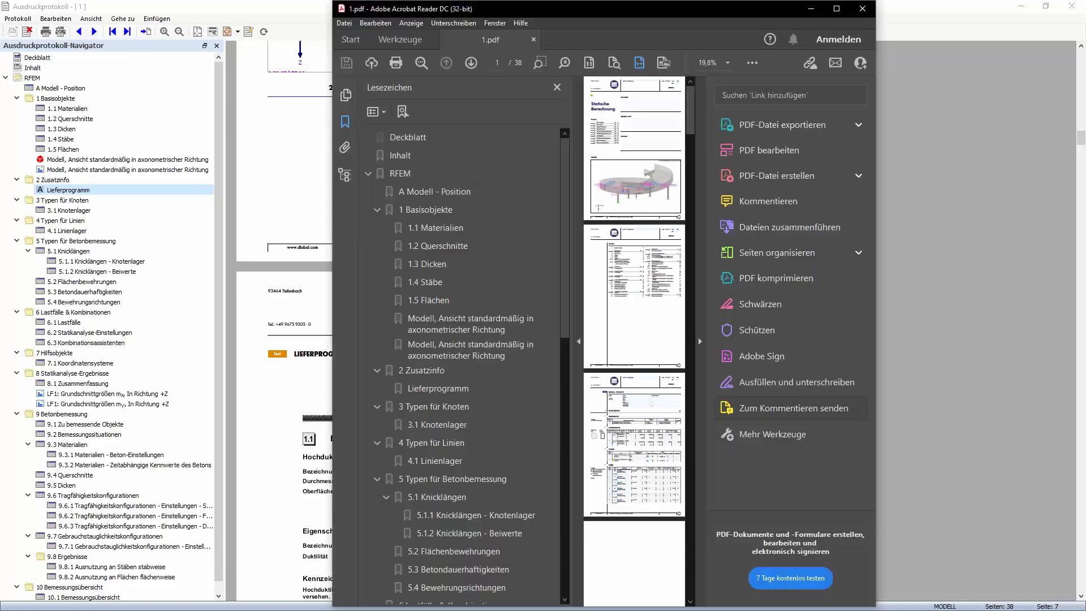
- Look through the exported PDF's cover and contents pages, maximized, and go to the first Modell graphic bookmark
left_click(836, 9)
scroll(471, 325, "down", 8)
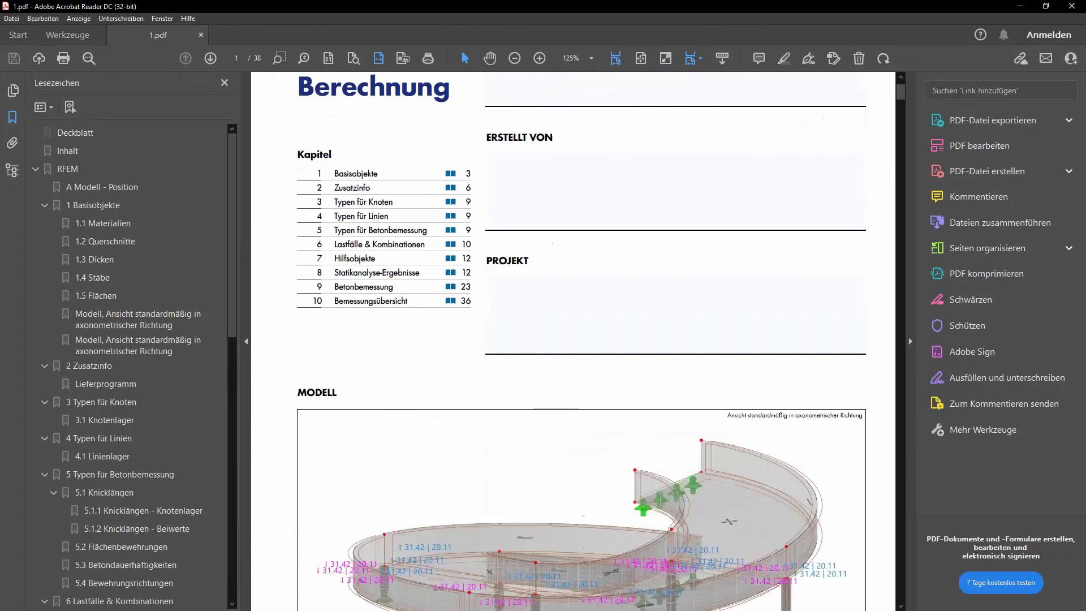
scroll(573, 339, "down", 10)
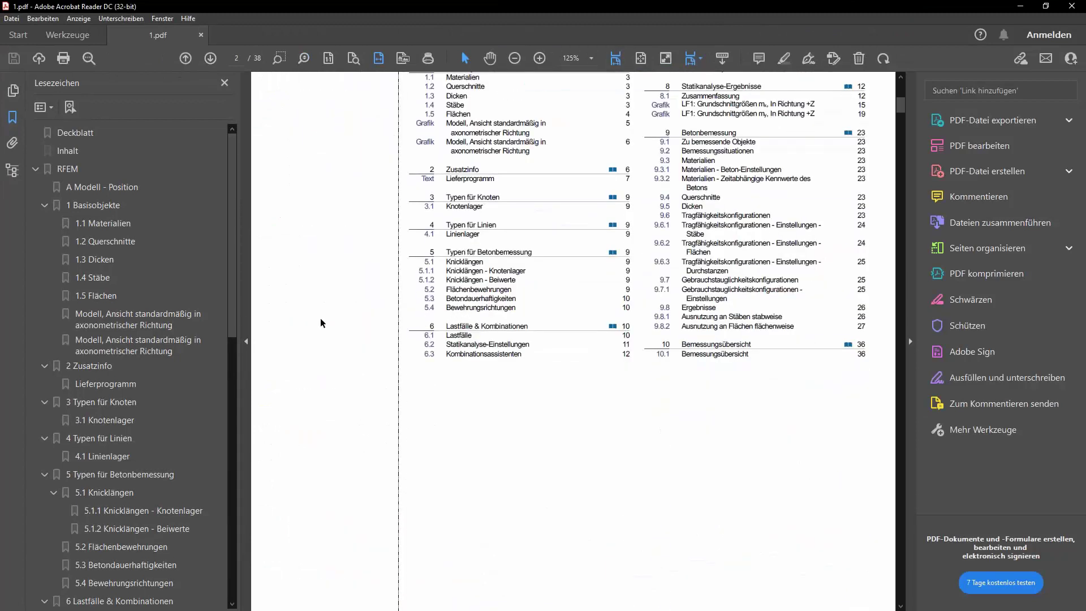
left_click(173, 314)
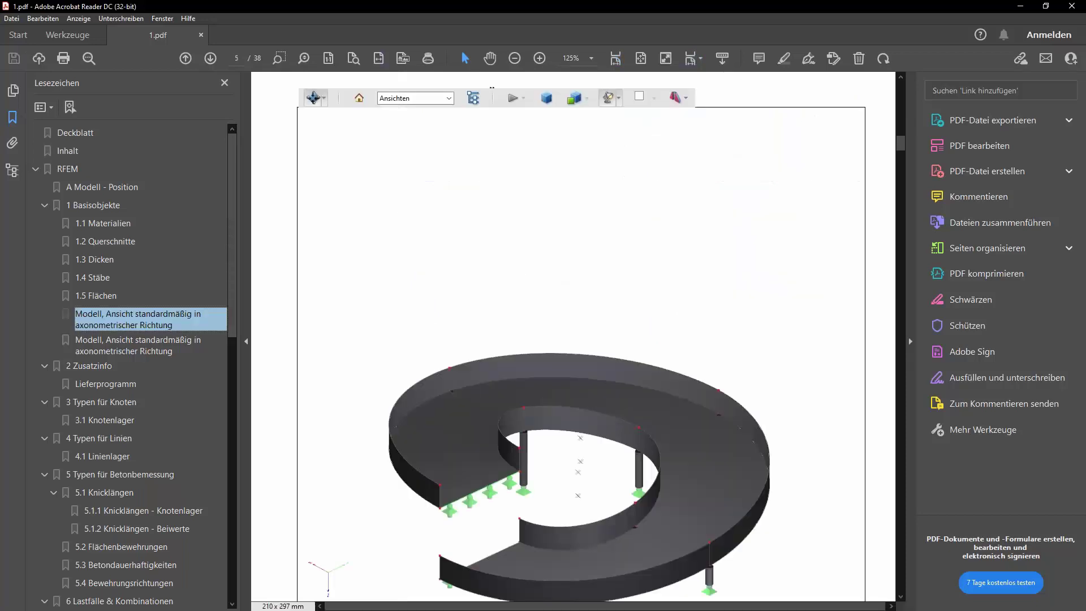
- Reduce the PDF page zoom, rotate the interactive 3D spiral ramp model to inspect it, and close the PDF
left_click(515, 58)
key("ctrl+0")
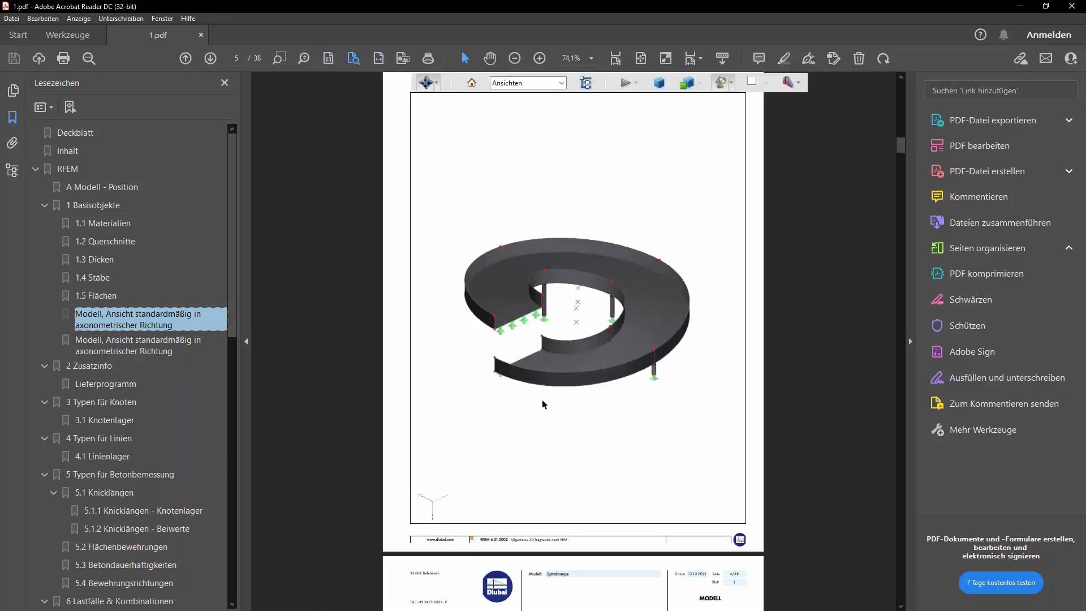
left_click_drag(542, 357, 565, 196)
left_click(138, 319)
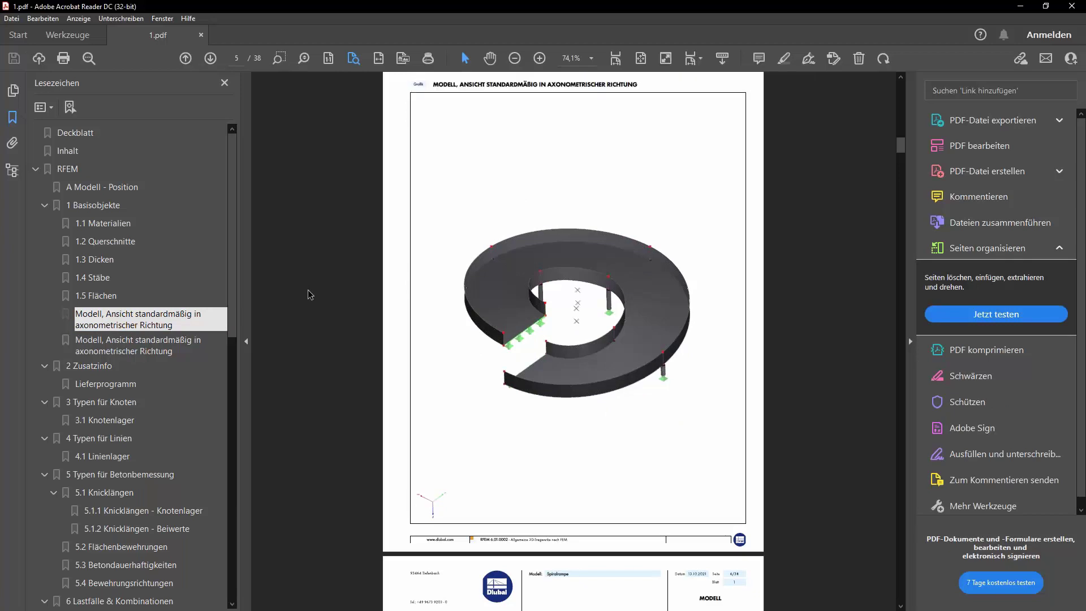
mouse_move(511, 363)
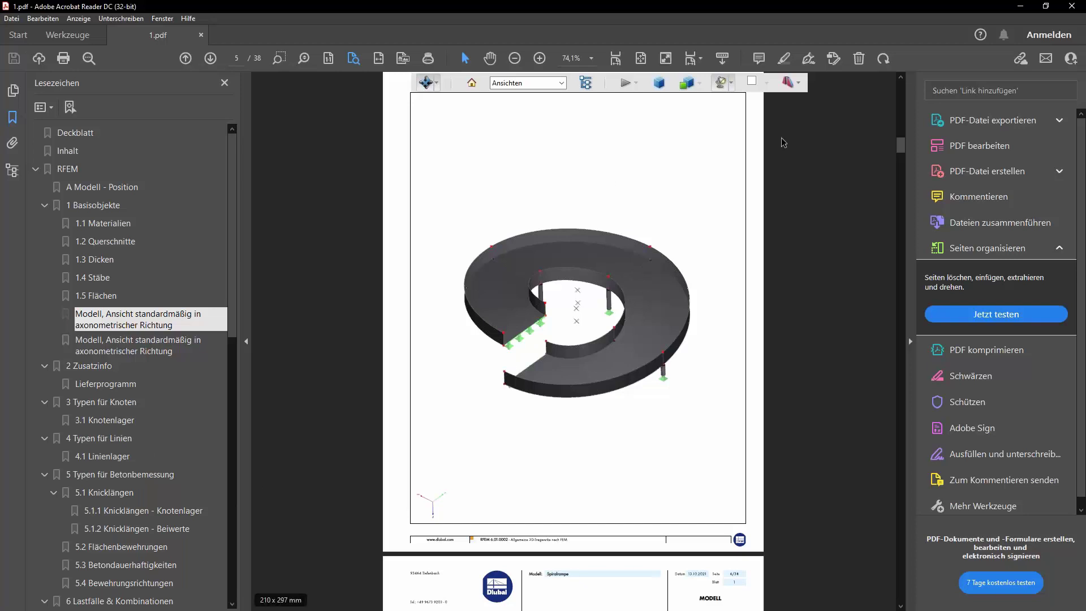
left_click(1072, 6)
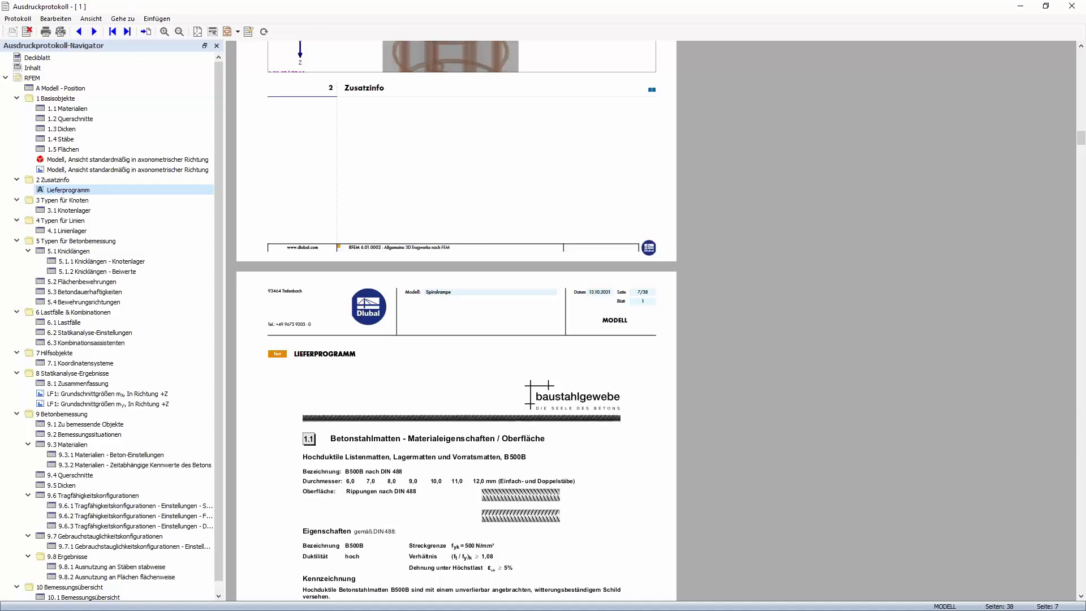
- Exit the printout report and close the Spiralrampe.rf6 model without saving the changes
left_click(25, 19)
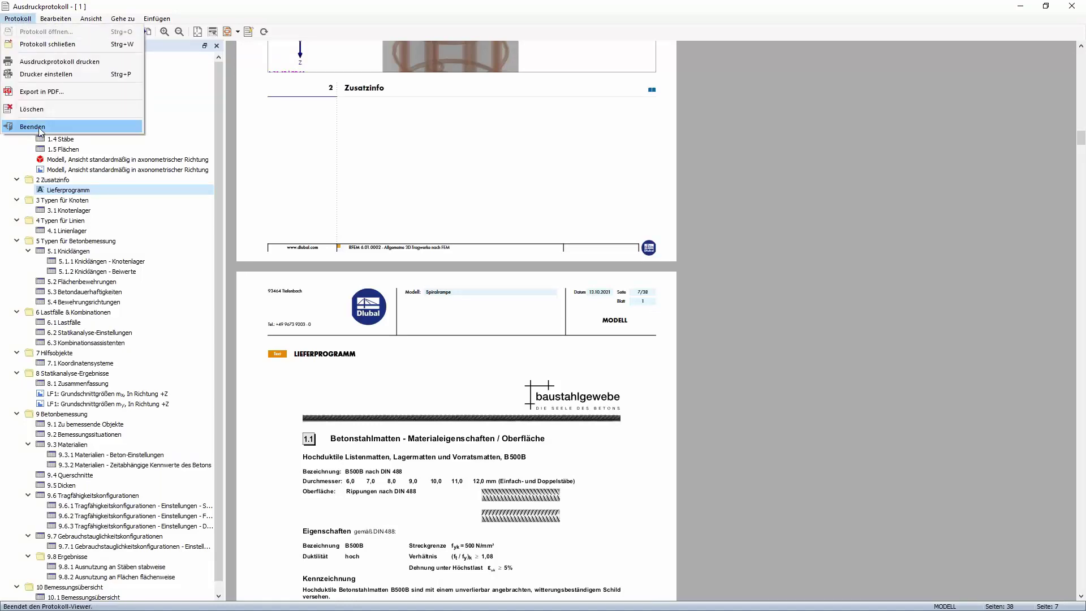
left_click(42, 134)
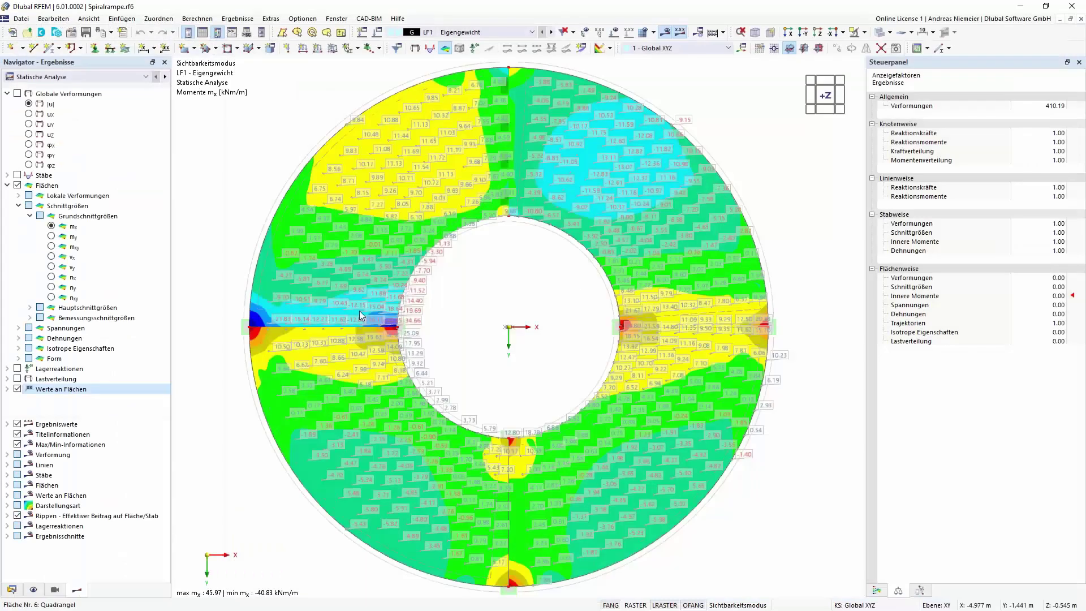
left_click(1080, 19)
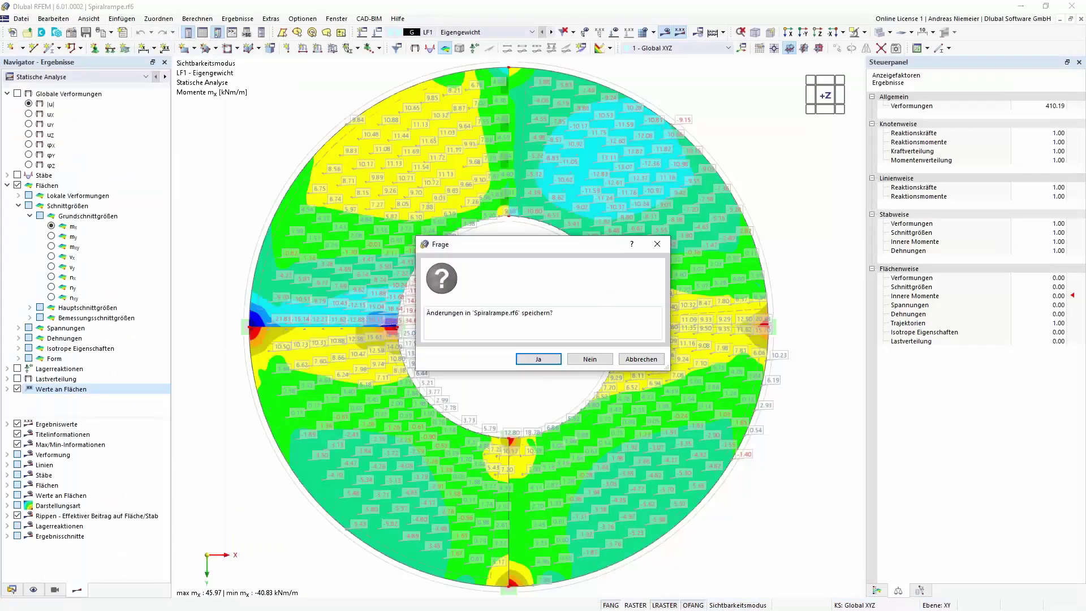
left_click(590, 359)
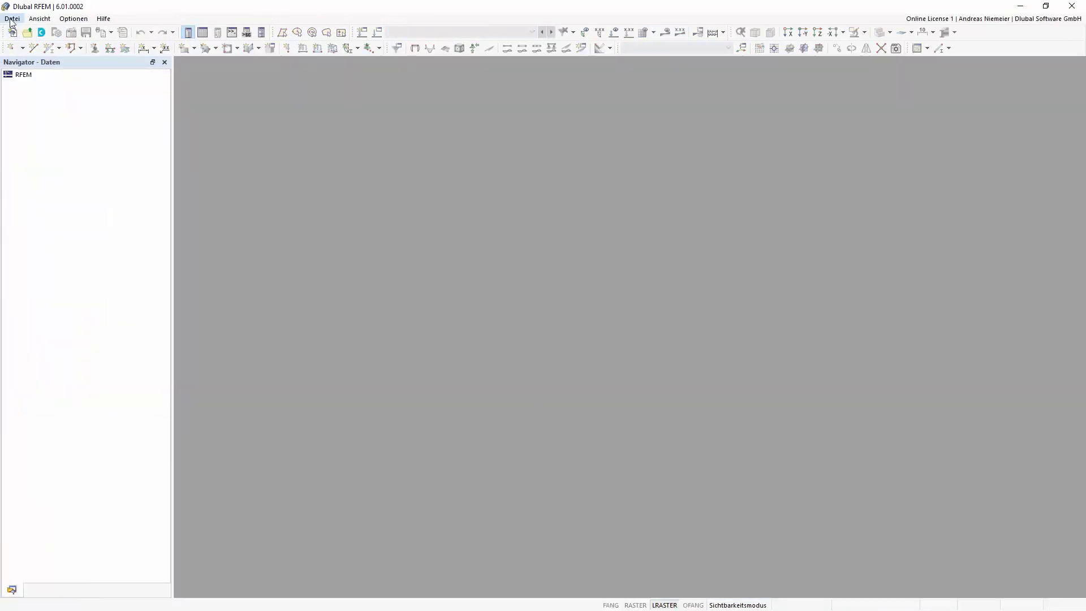
- Open the model JS Intro.rf6 from the RFEM6 Feature Webinar folder
left_click(12, 18)
left_click(32, 44)
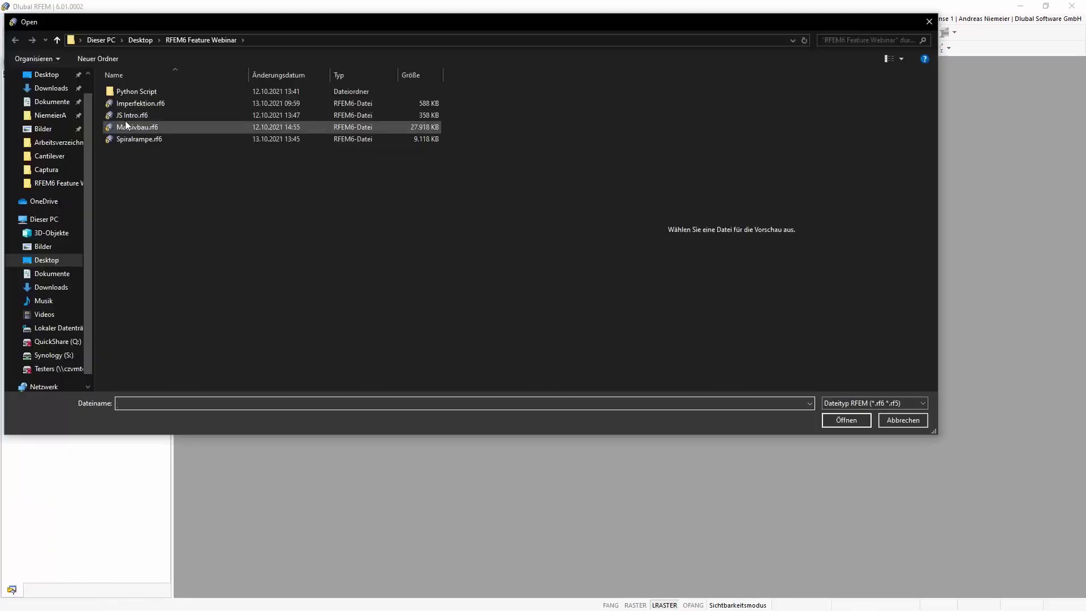
left_click(125, 119)
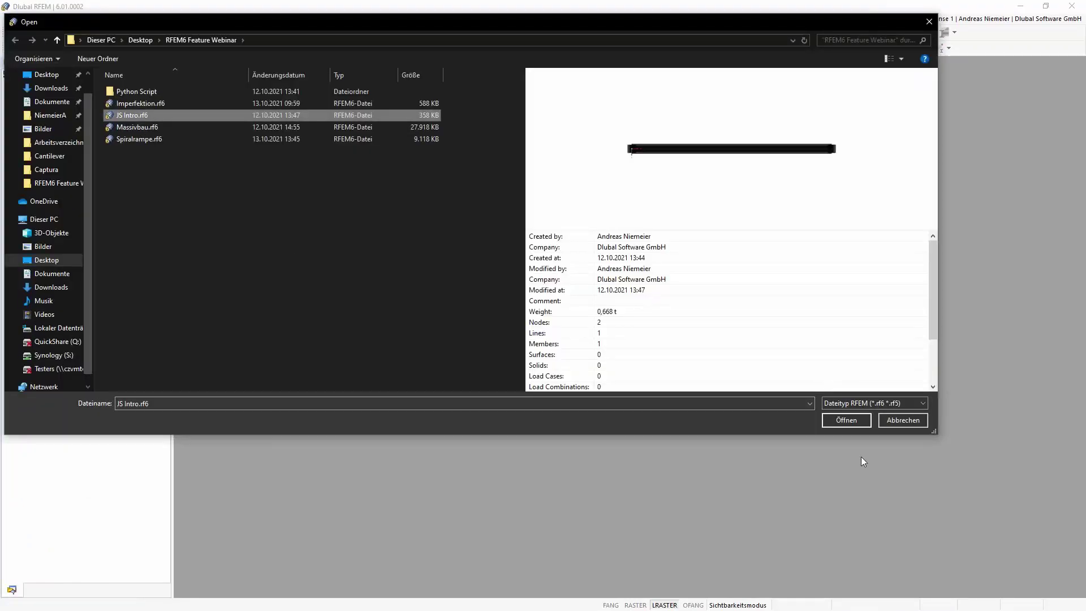
left_click(837, 423)
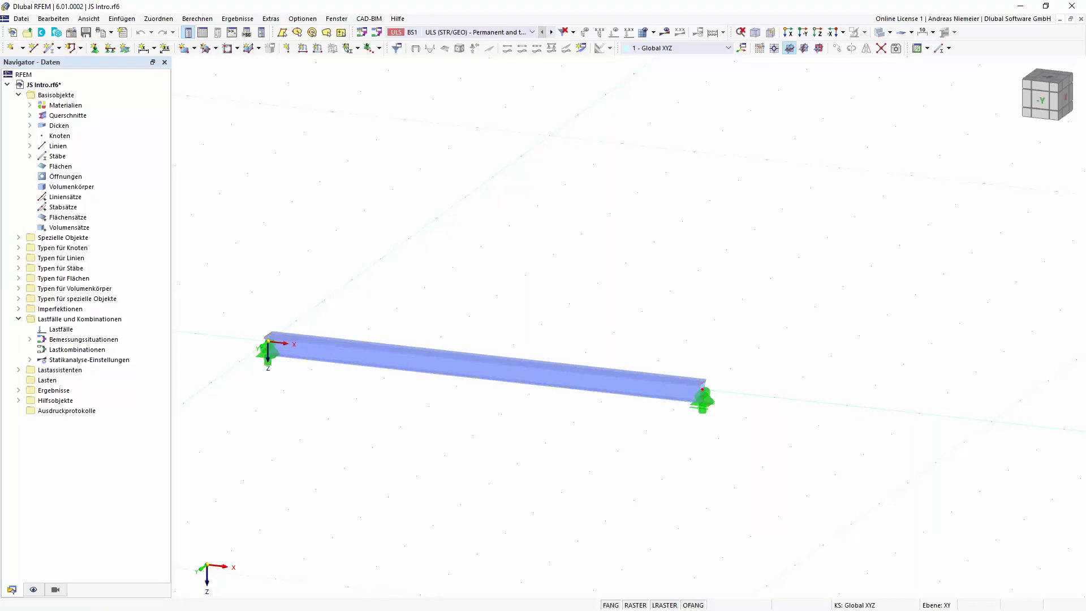
- Restore the JS Intro.rf6 model window to floating size, move it within the workspace, and maximize it again
left_click(1071, 20)
left_click_drag(775, 97, 846, 169)
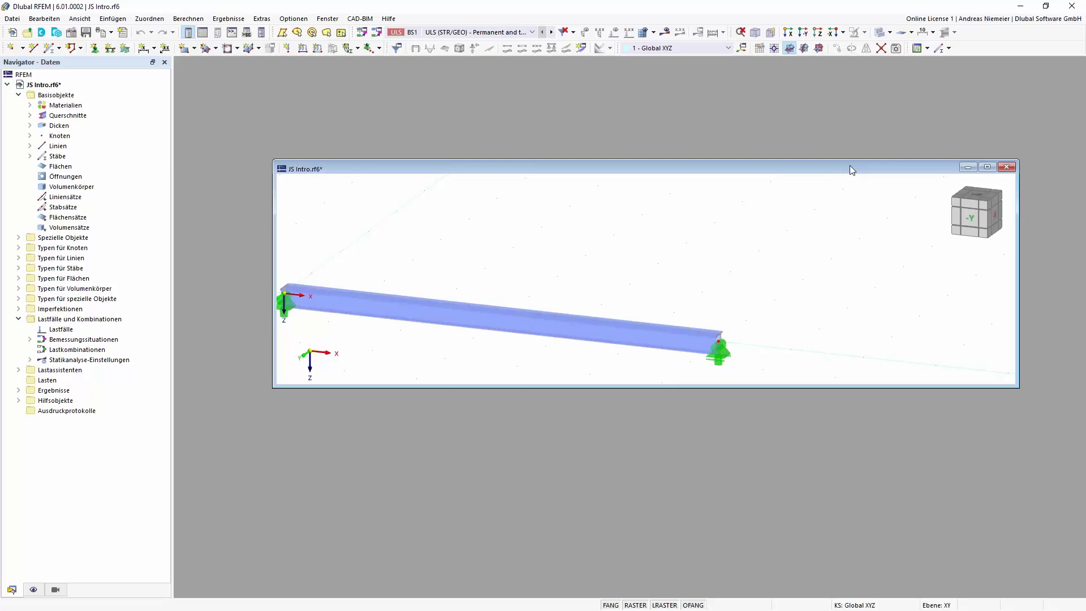
left_click_drag(820, 166, 797, 177)
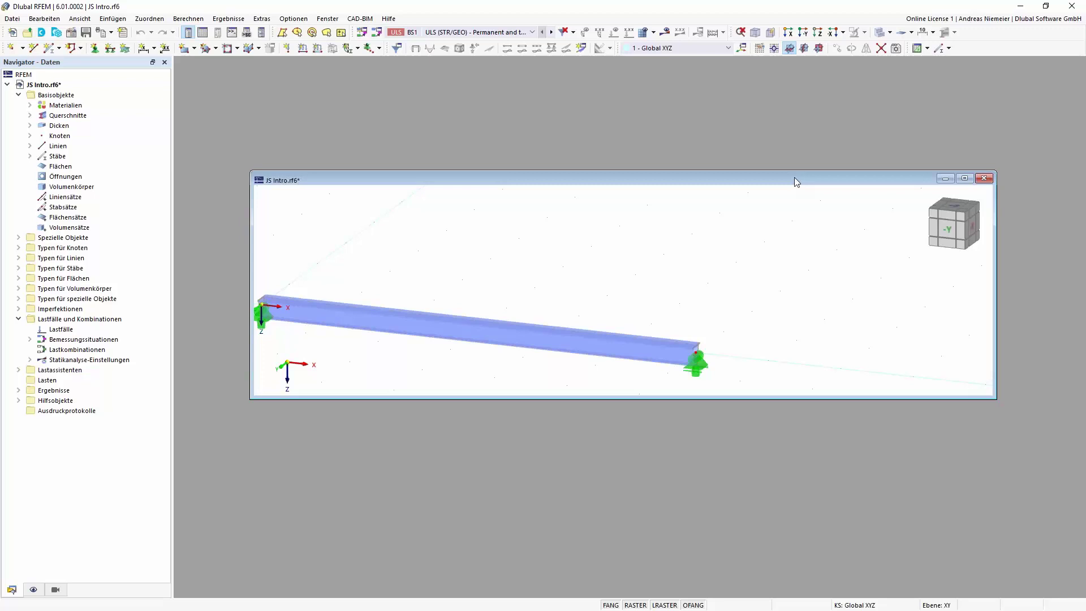
double_click(787, 181)
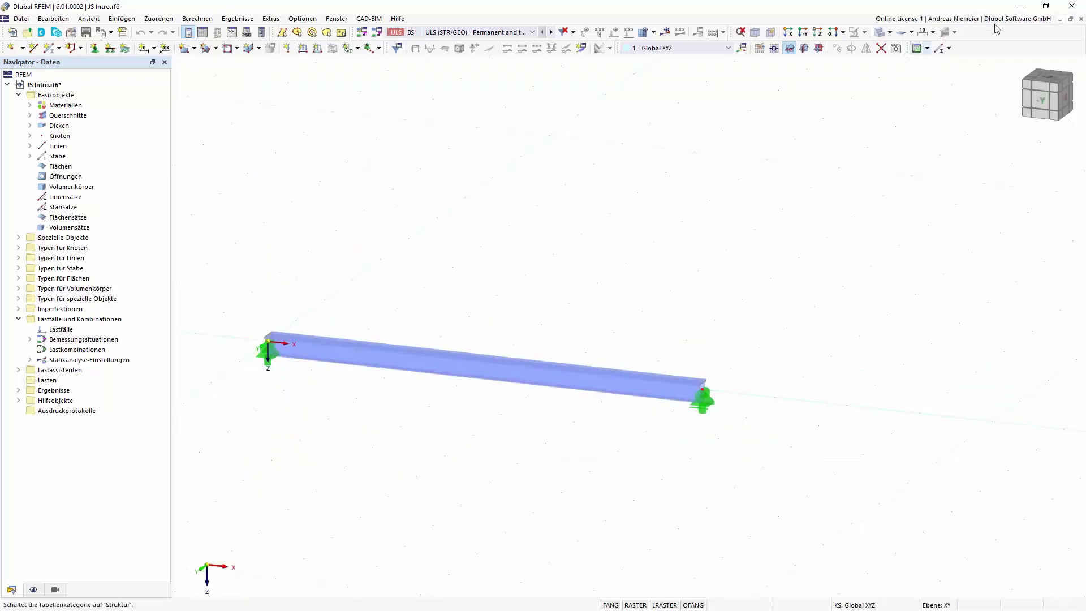
left_click_drag(984, 10, 709, 114)
left_click(770, 108)
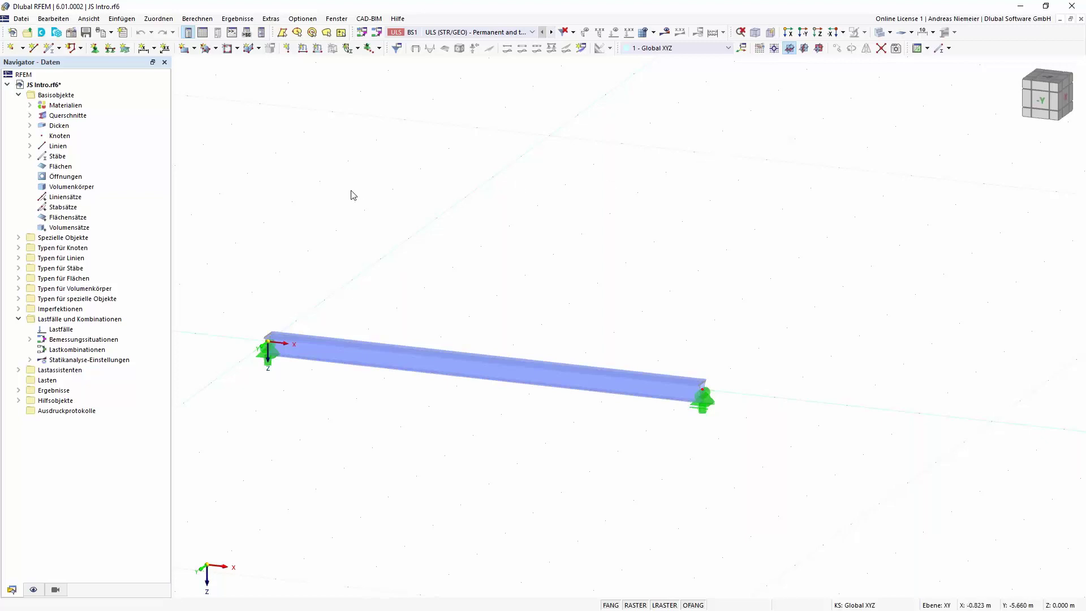
- Show the script manager and the console, and open the console's list of insertable object properties
left_click(247, 32)
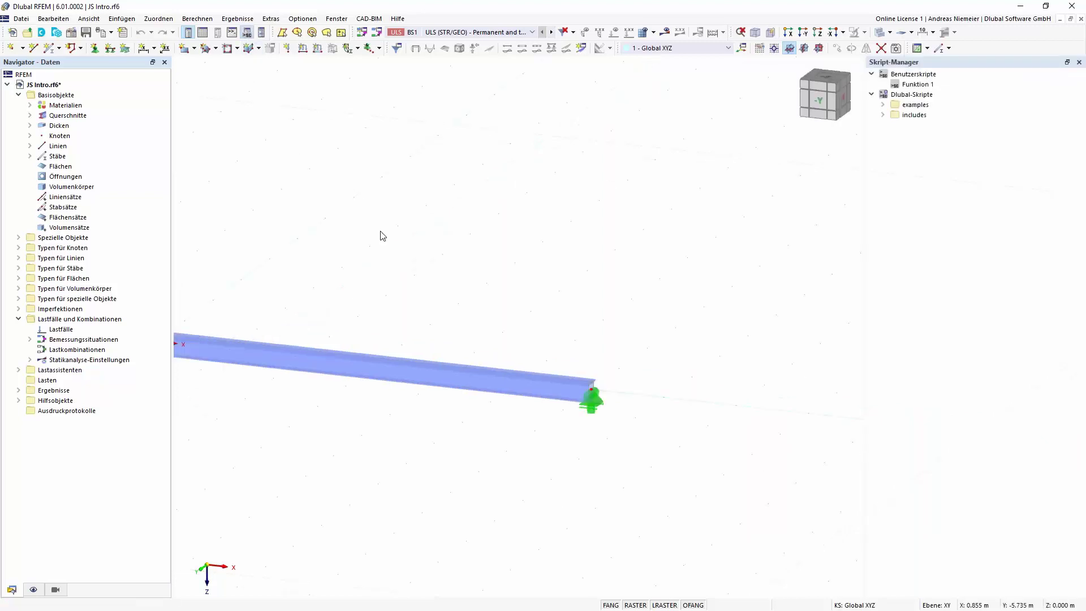
left_click(233, 34)
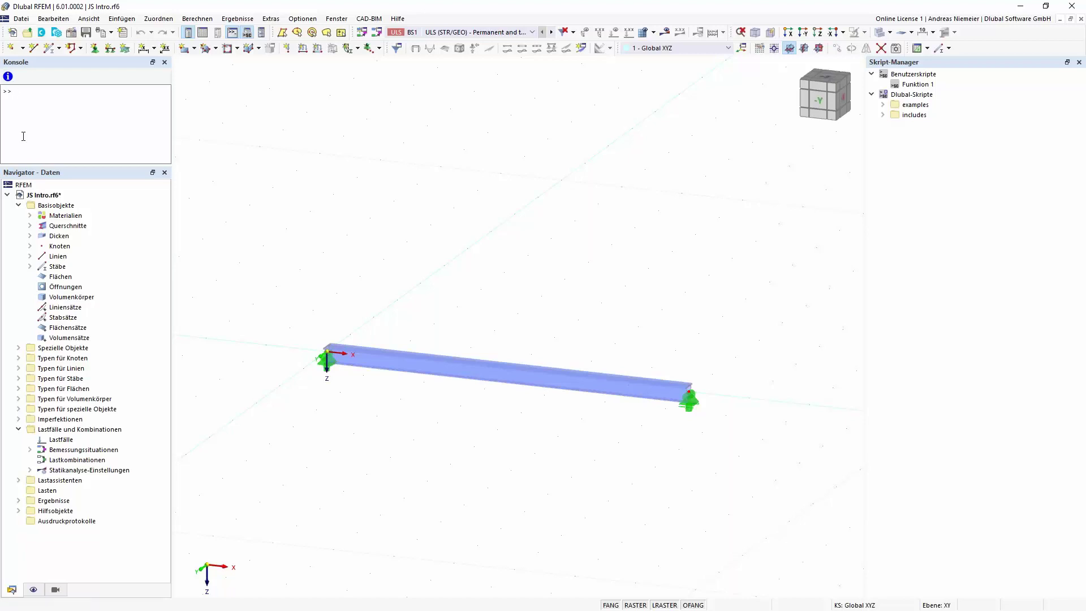
left_click(8, 75)
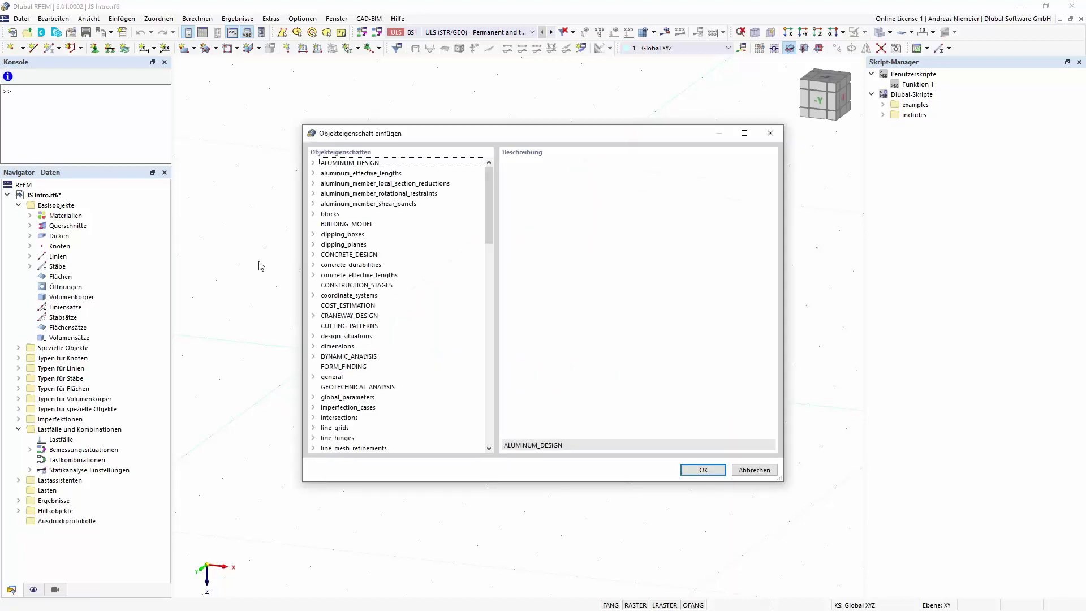
- Look through the object property list and expand the nodes group to examine the properties it offers
left_click(348, 306)
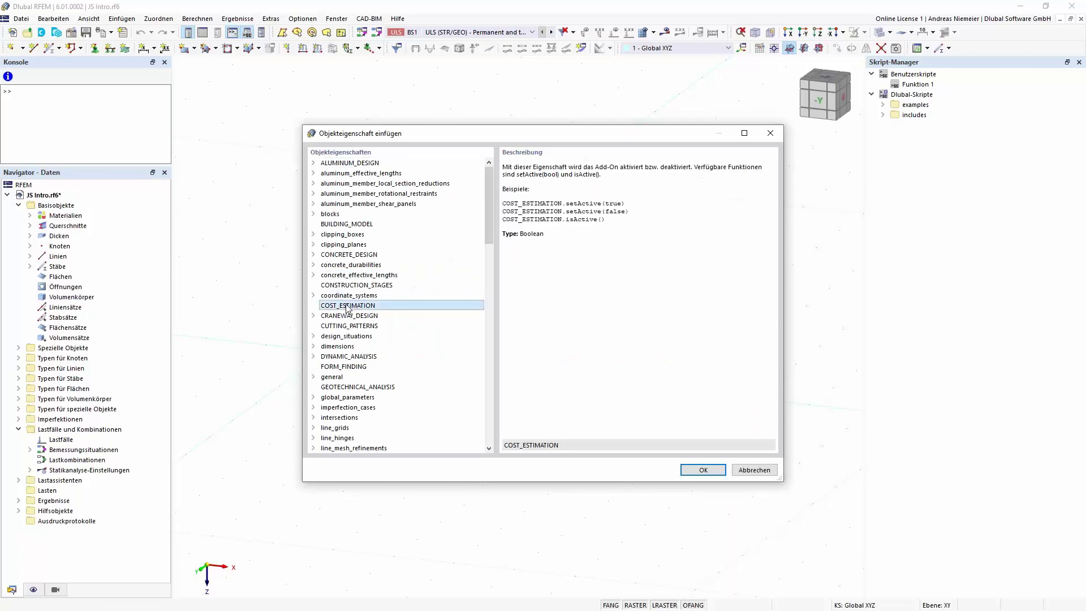
type("nodal_supports[")
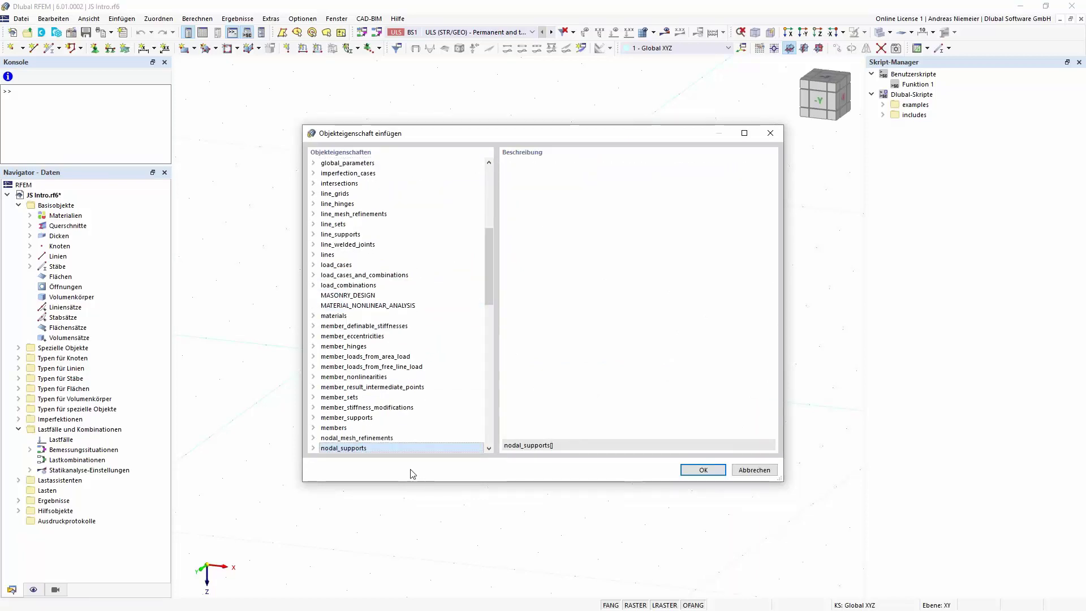
left_click(342, 446)
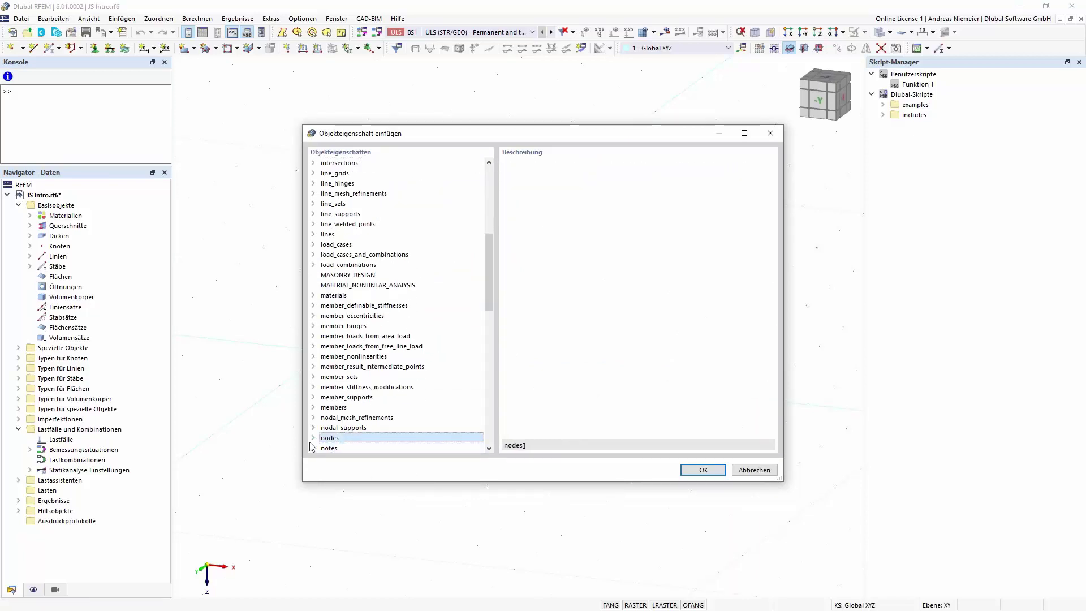
left_click(313, 438)
scroll(427, 363, "down", 1)
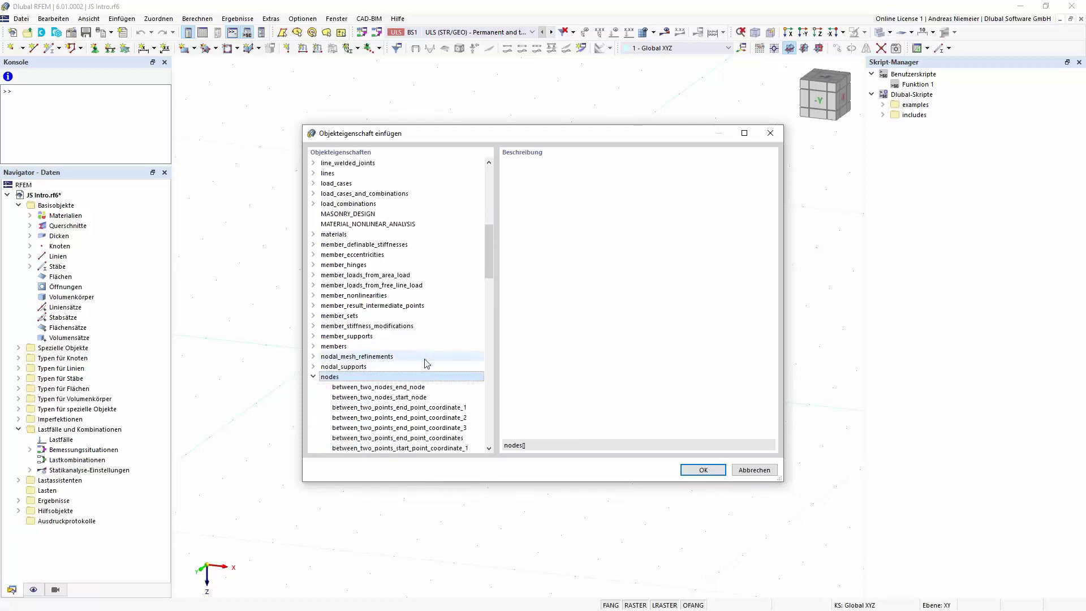
scroll(427, 364, "down", 5)
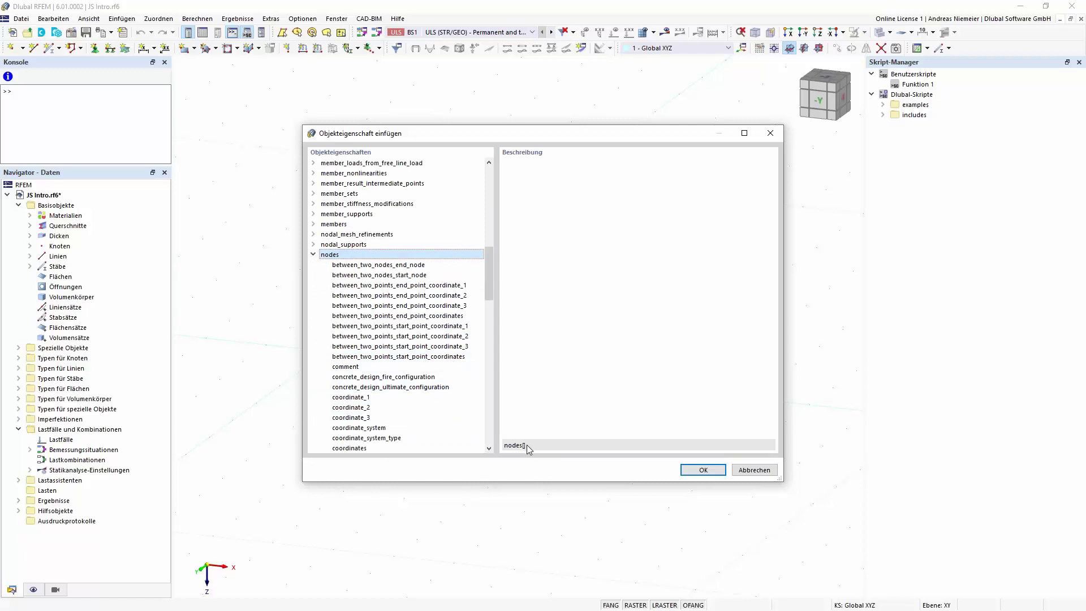
- View the descriptions and expressions of between_two_nodes_end_node and between_two_points_end_point_coordinates, and close the property list without inserting anything
left_click(380, 284)
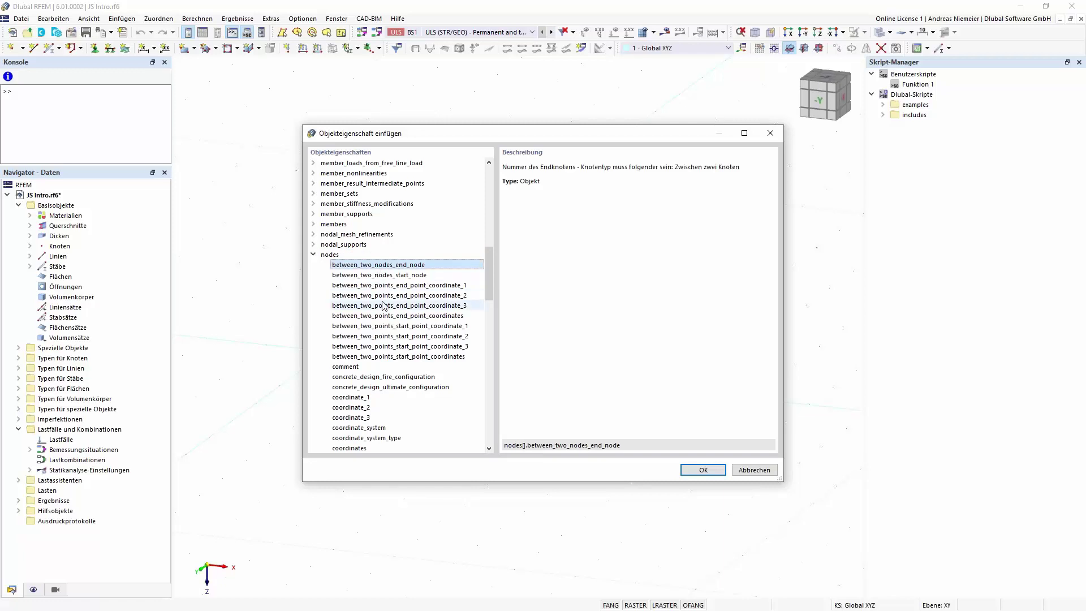
left_click(390, 316)
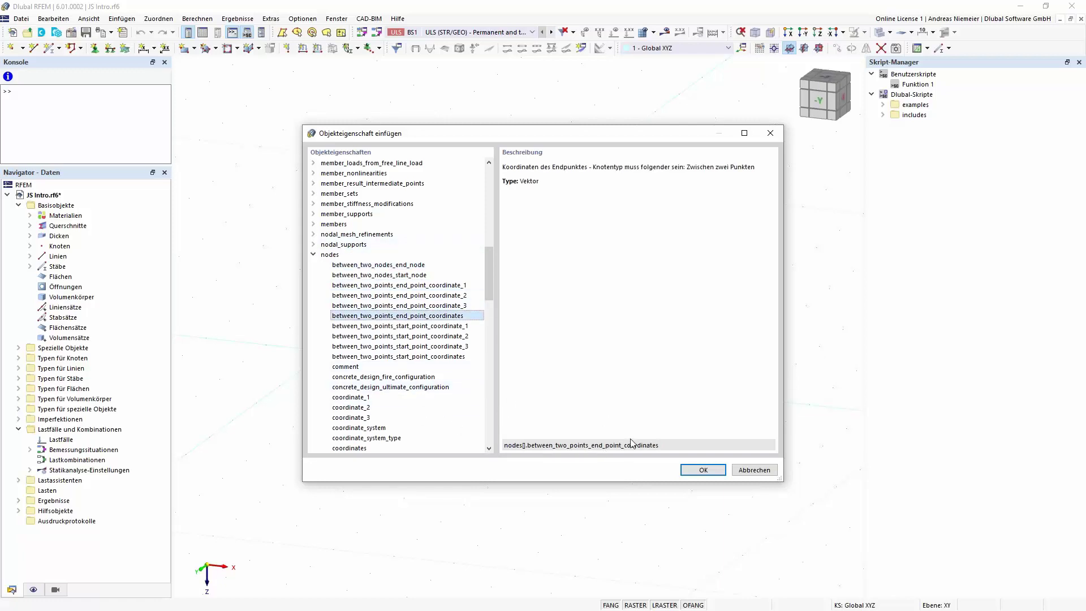
triple_click(669, 451)
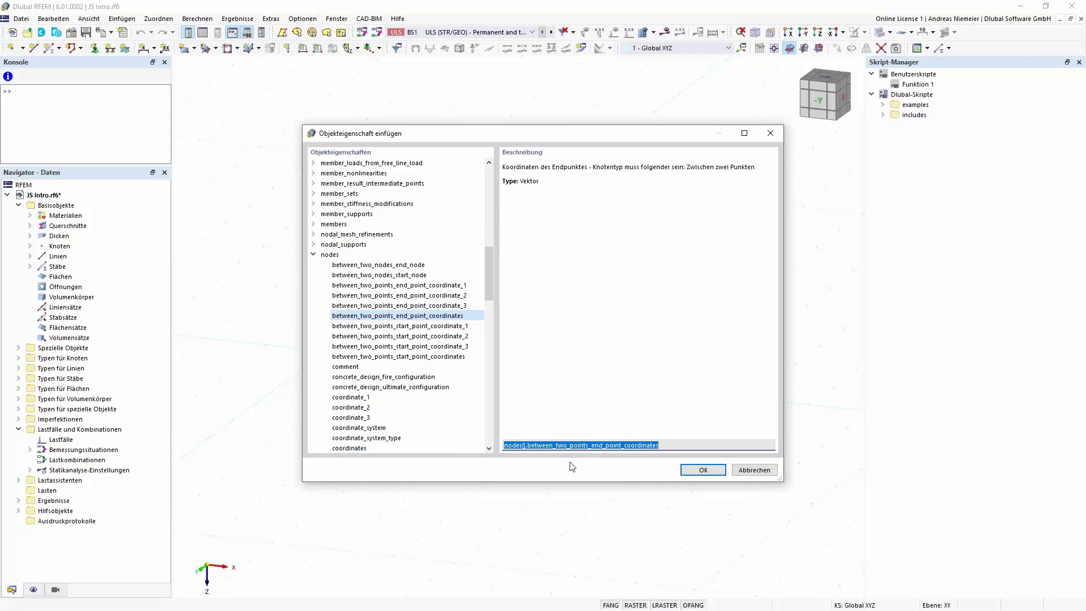
left_click(754, 470)
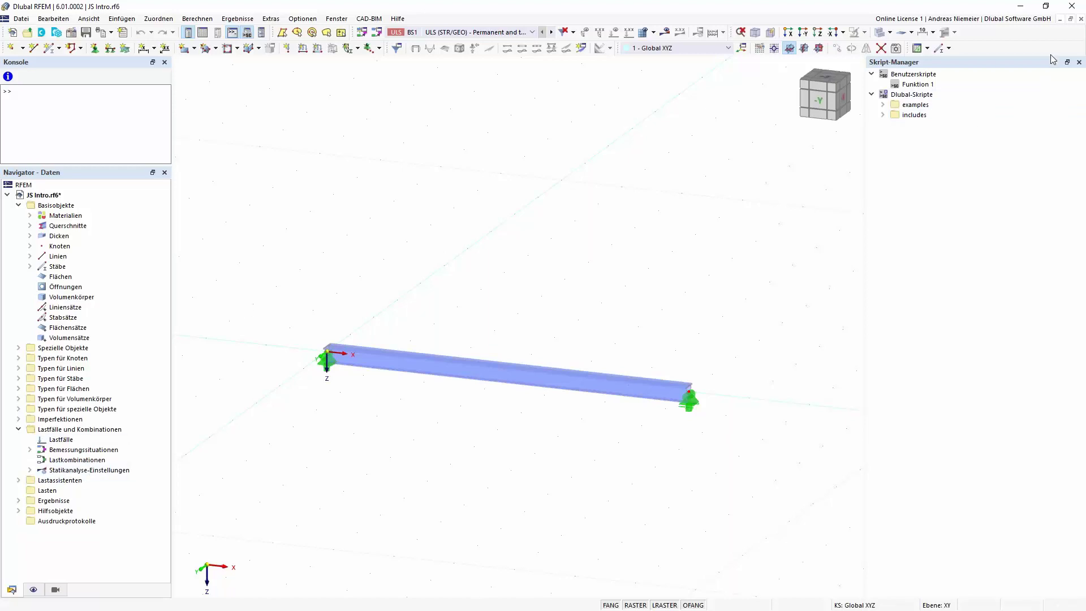
- Run the user script Funktion 1 and display the load of load case LF1 - Bewegte Last0 on the beam
left_click(927, 85)
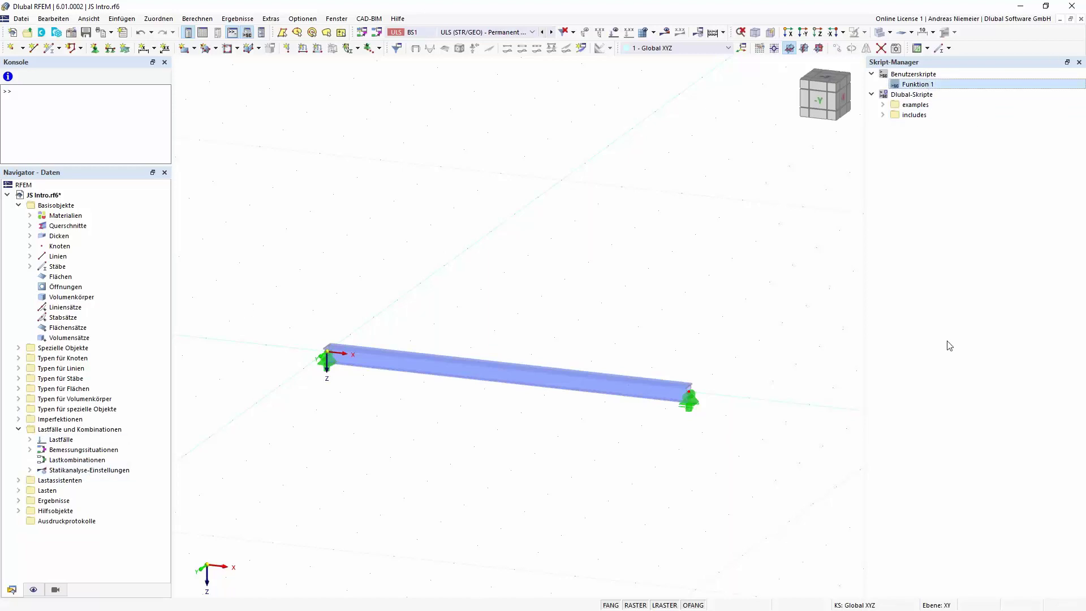
left_click(30, 440)
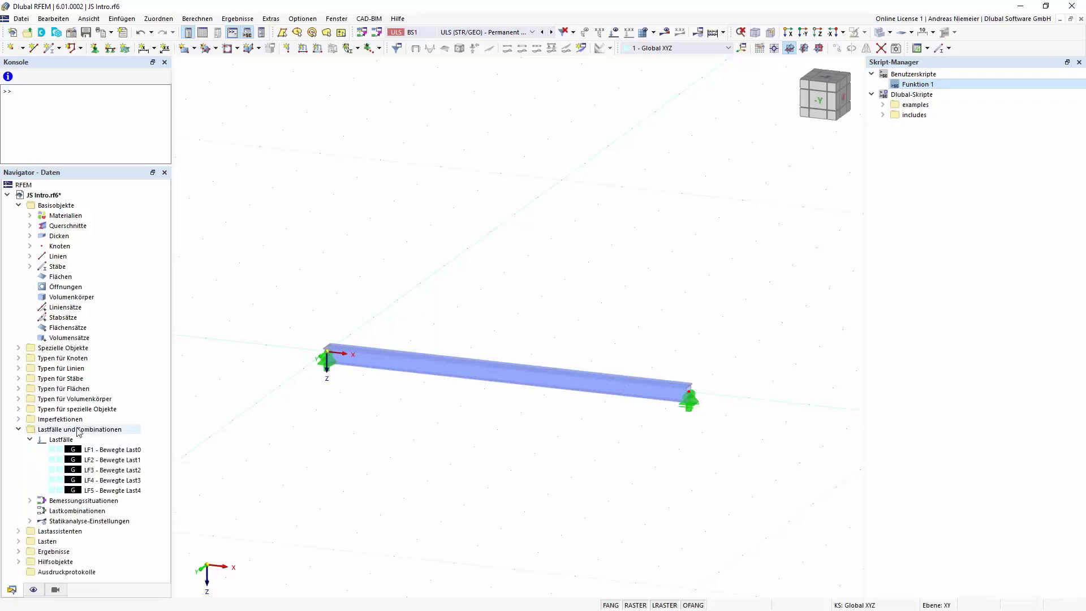
left_click(112, 449)
left_click(614, 32)
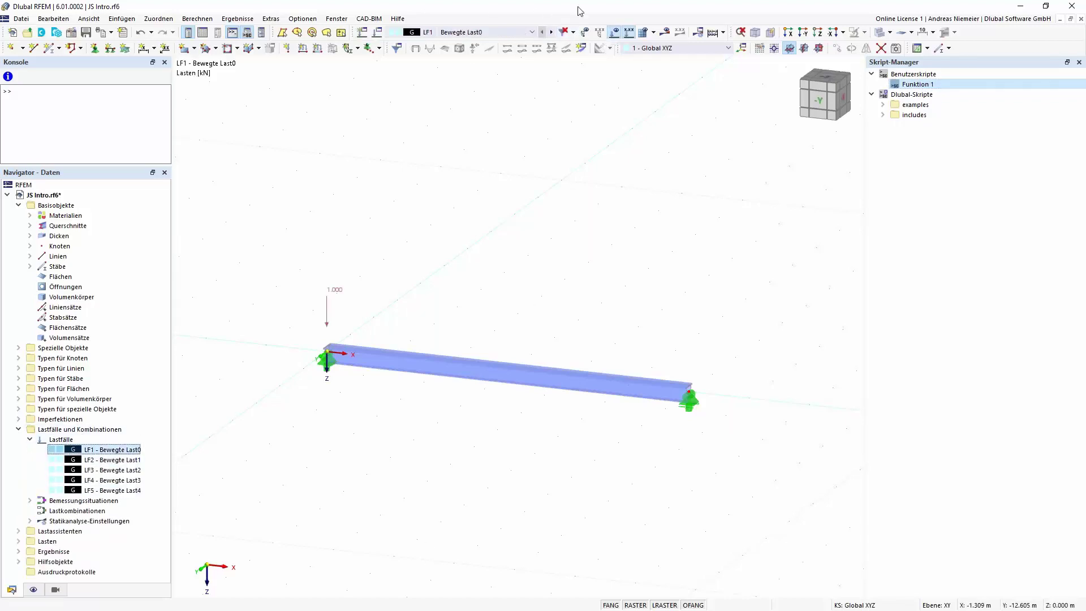
- Step through the load cases from LF1 to LF5 - Bewegte Last4 to check the moving load's positions
left_click(551, 33)
left_click(551, 33)
left_click(551, 32)
left_click(551, 32)
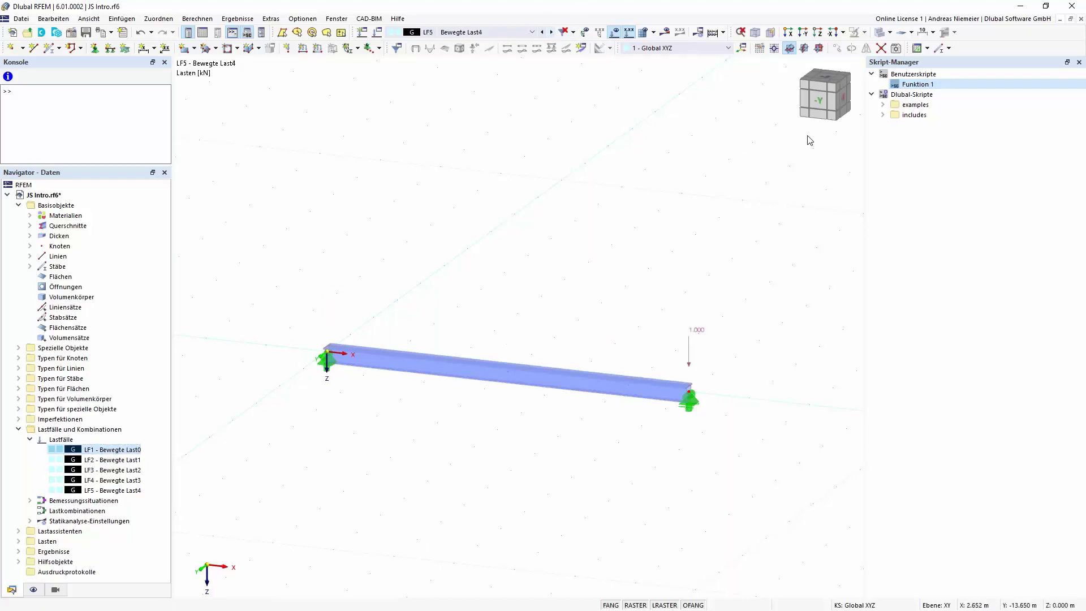
- Open the Funktion 1 script for editing and examine its variables, loop count, load case creation and member load block
right_click(914, 87)
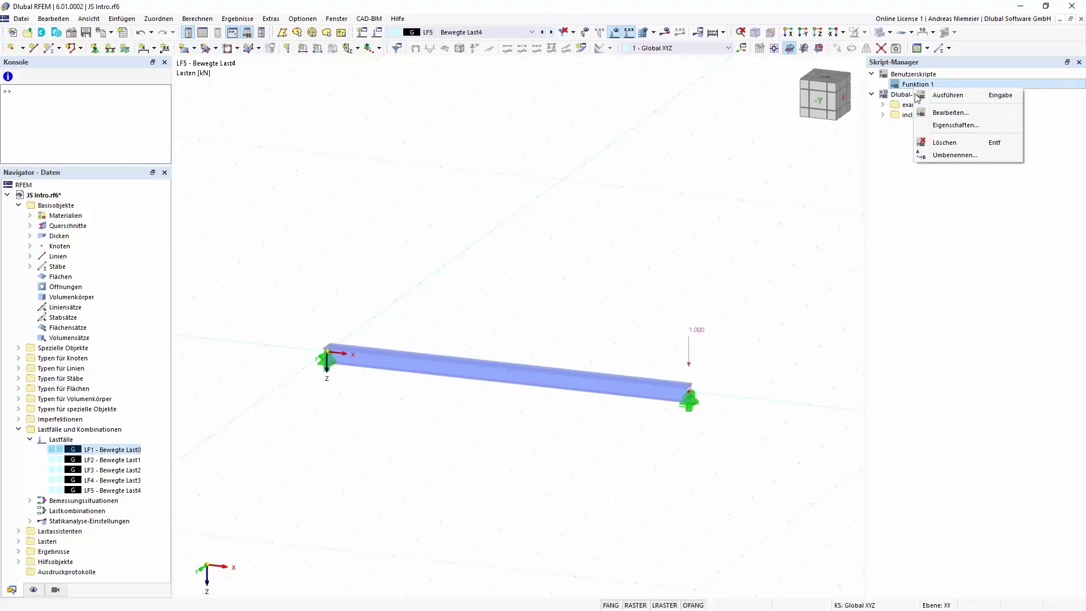
left_click(930, 115)
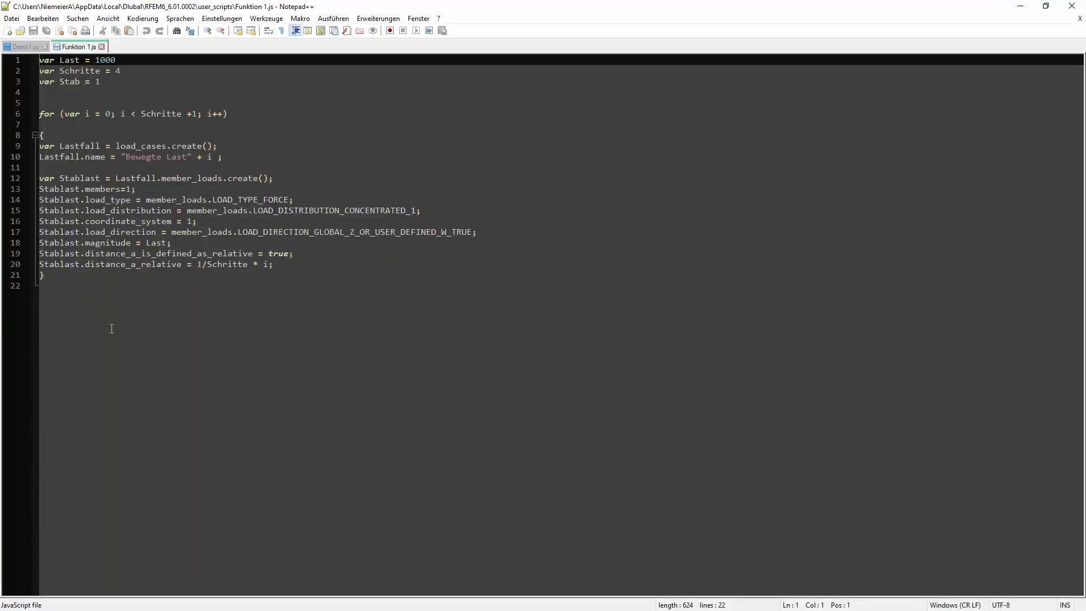
left_click(109, 68)
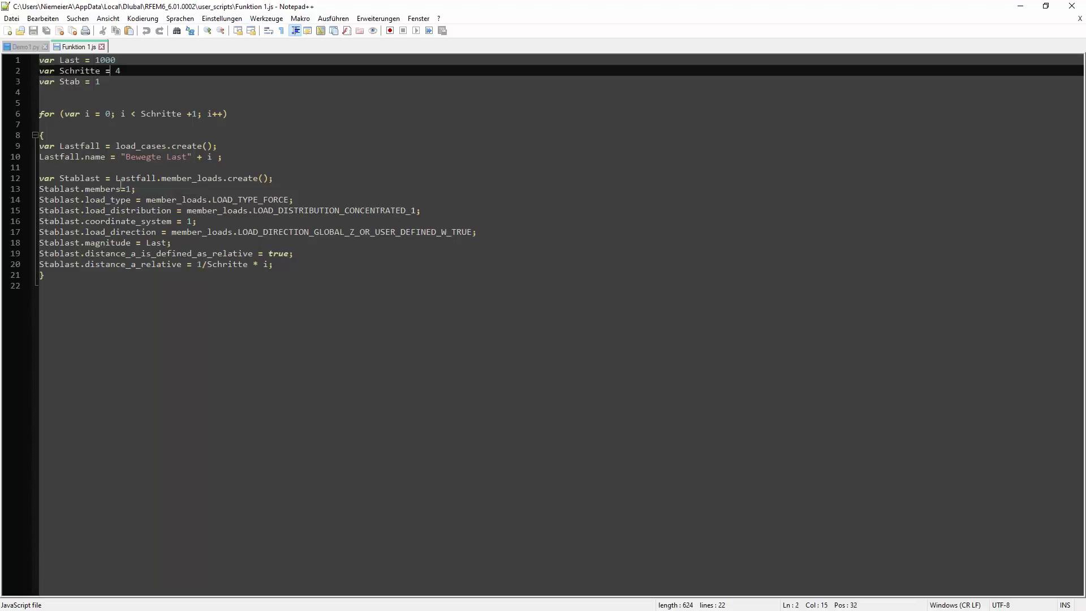
left_click(102, 83)
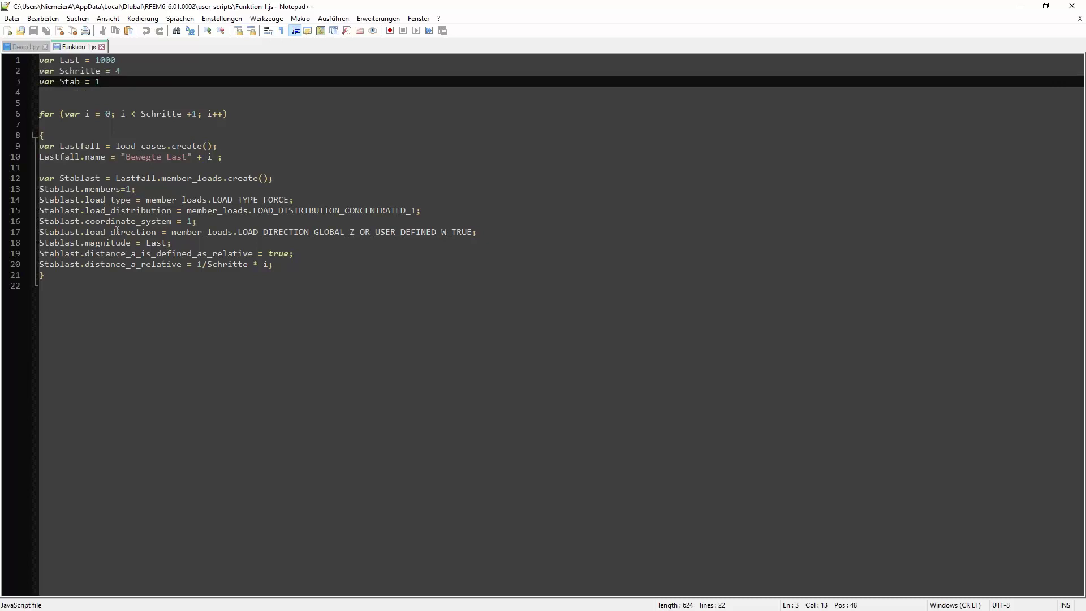
left_click_drag(141, 114, 197, 114)
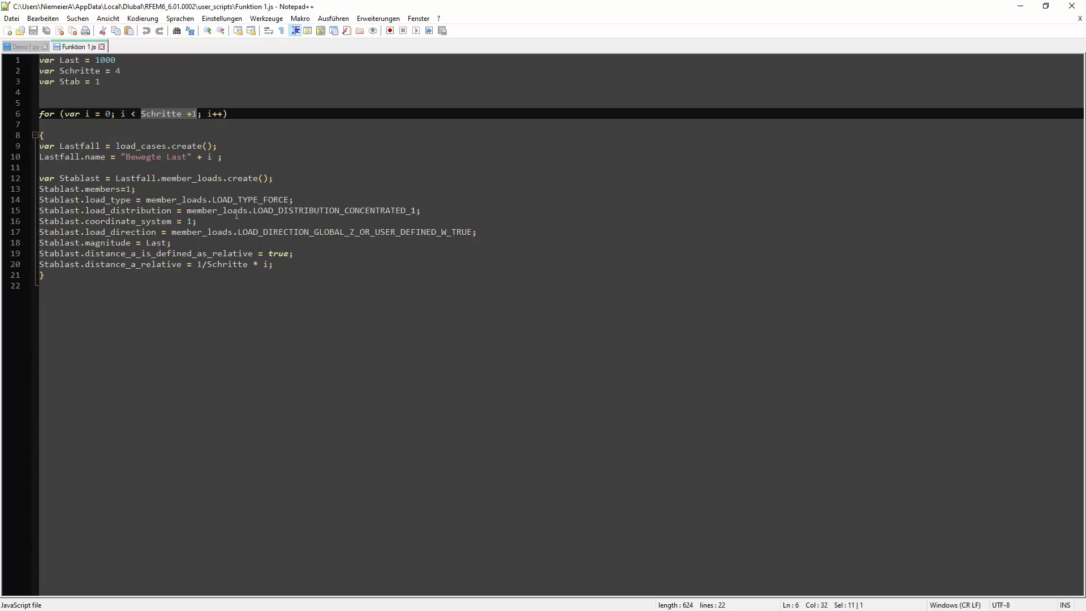
left_click_drag(226, 158, 39, 146)
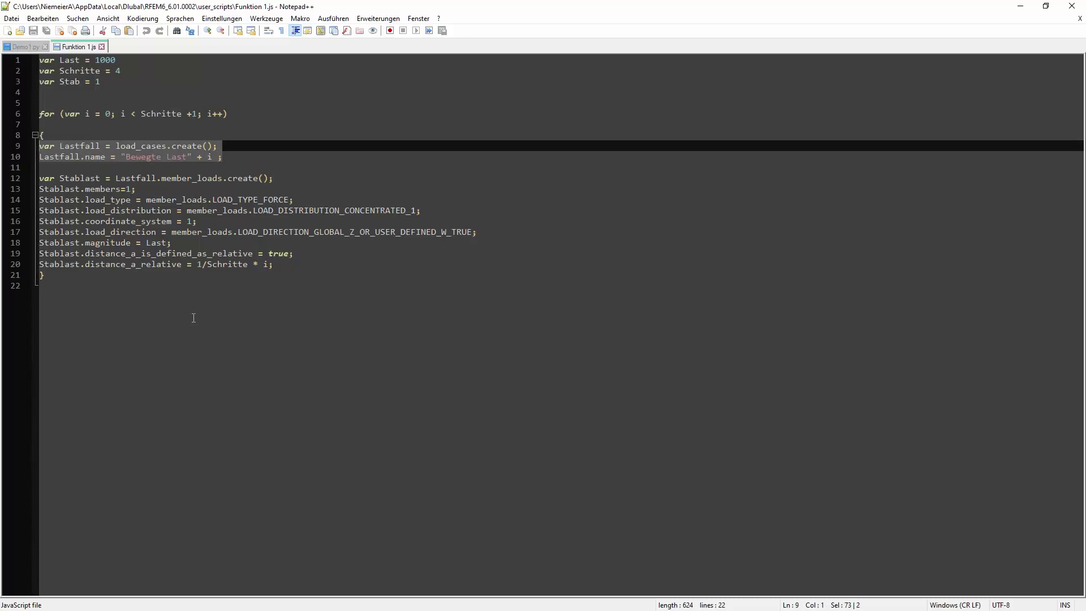
left_click_drag(290, 272, 39, 178)
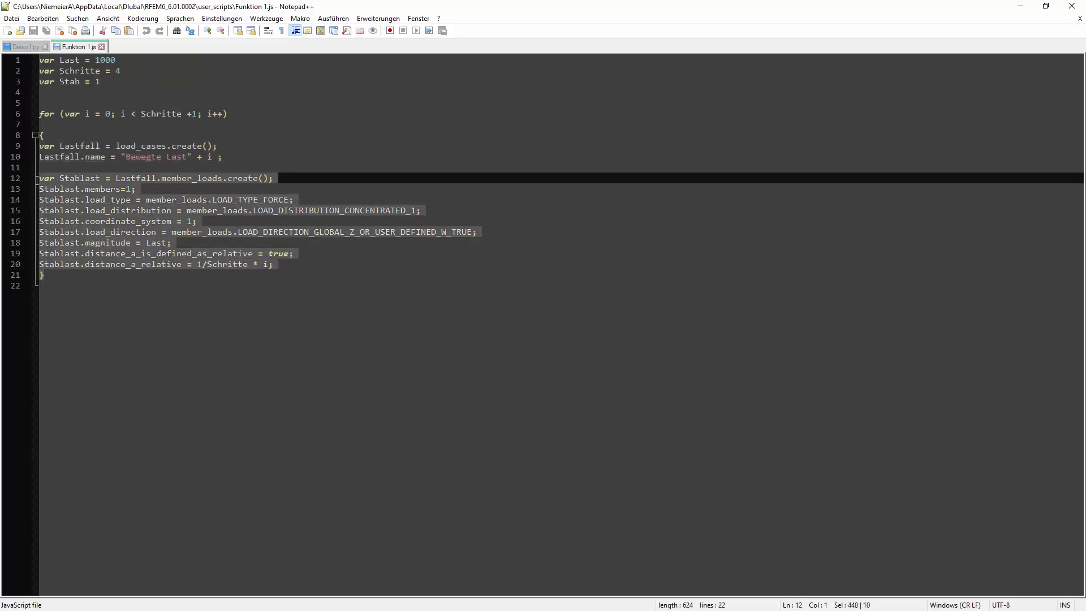
- Examine the member load's type, distribution, coordinate system, direction, magnitude and relative distance lines, and close the script and the text editor
left_click(286, 200)
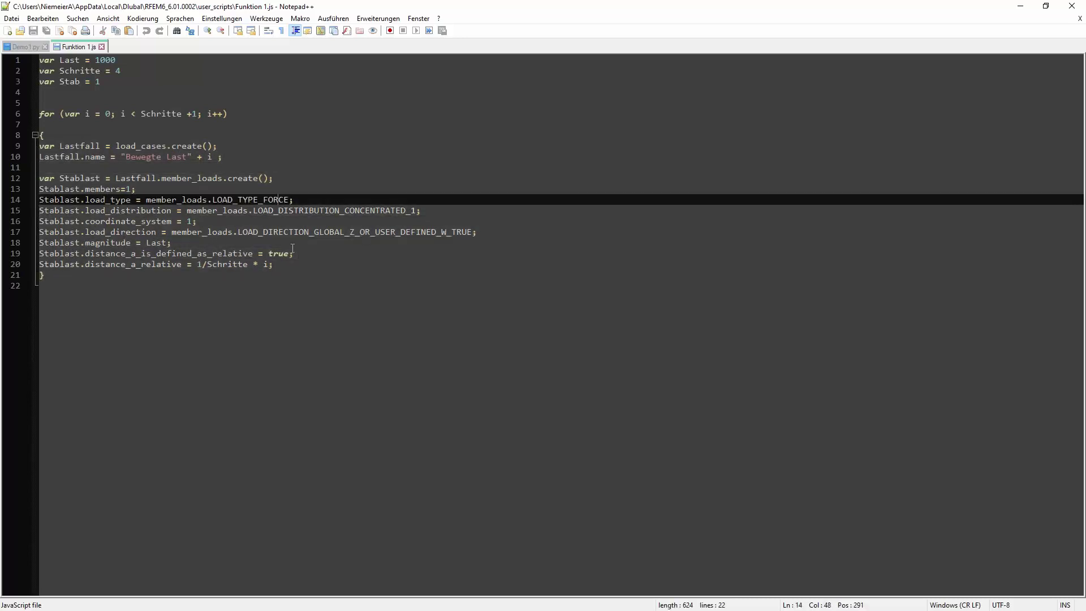
left_click(349, 212)
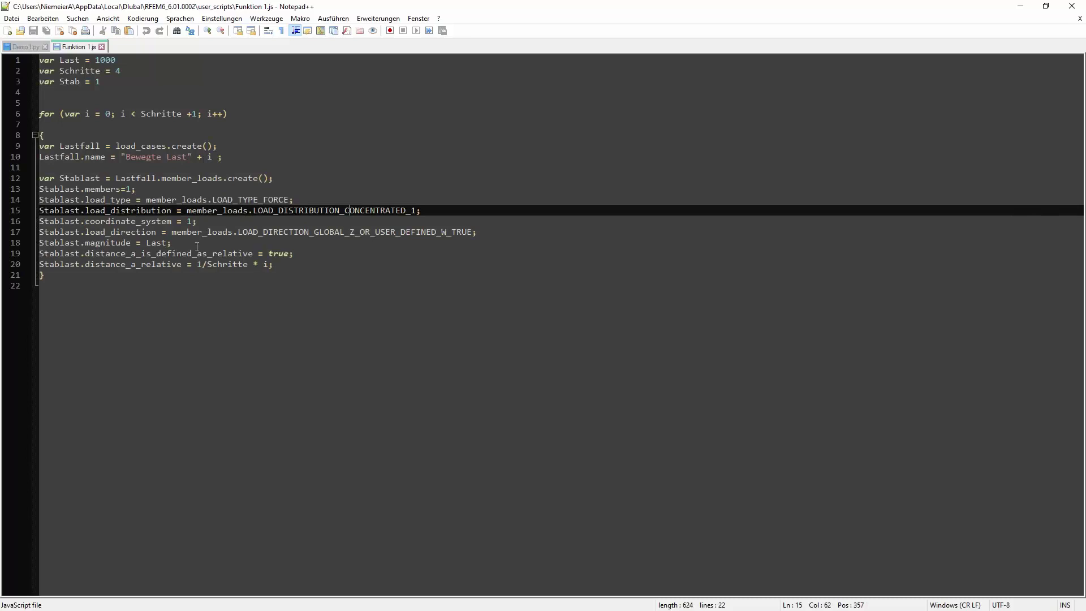
left_click_drag(198, 221, 171, 222)
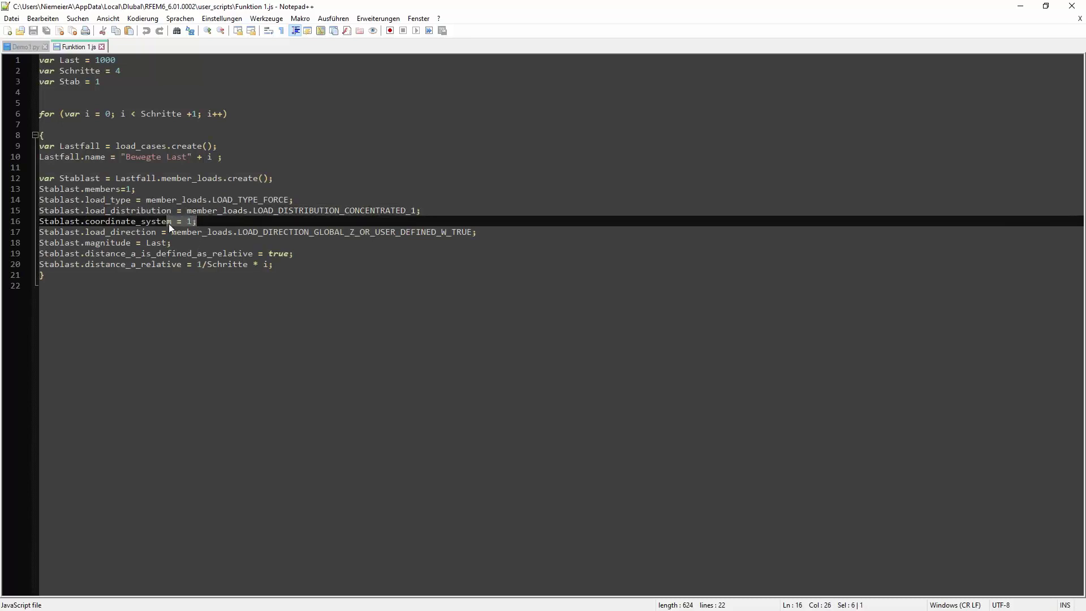
left_click(349, 232)
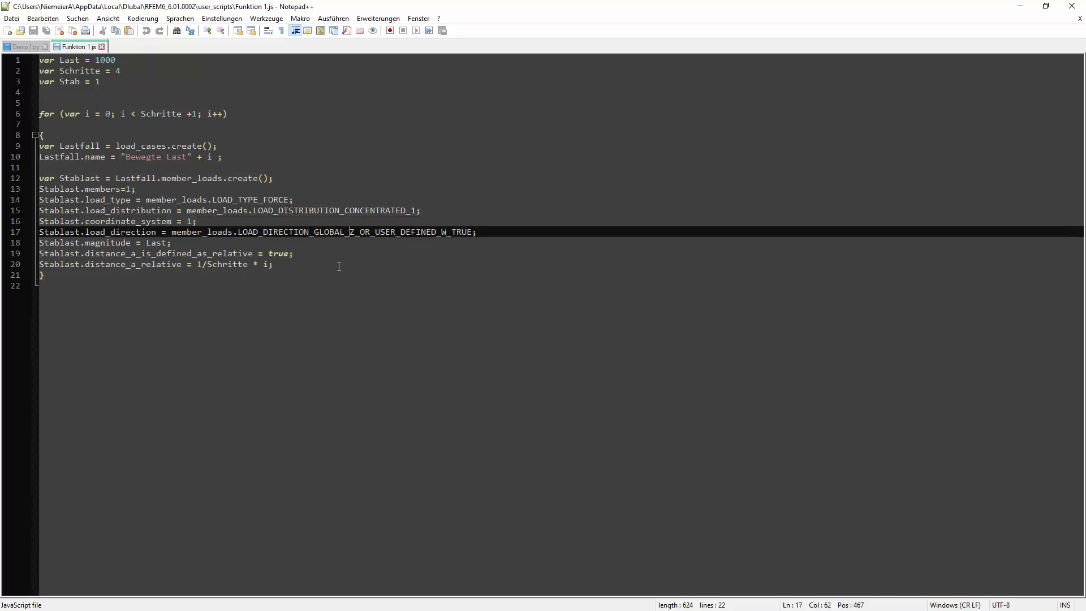
left_click(160, 243)
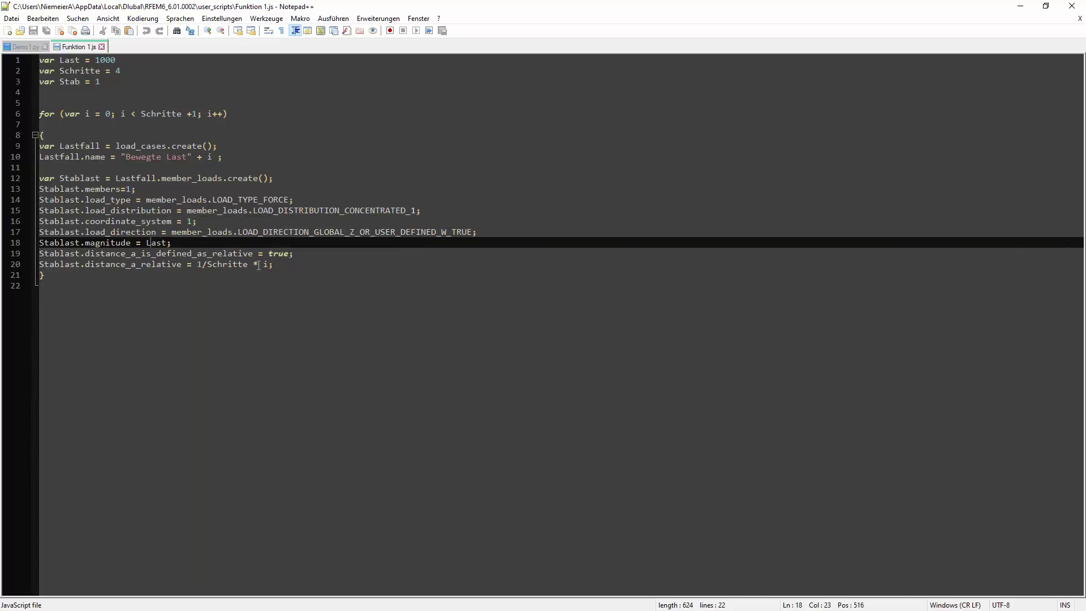
left_click_drag(259, 266, 181, 266)
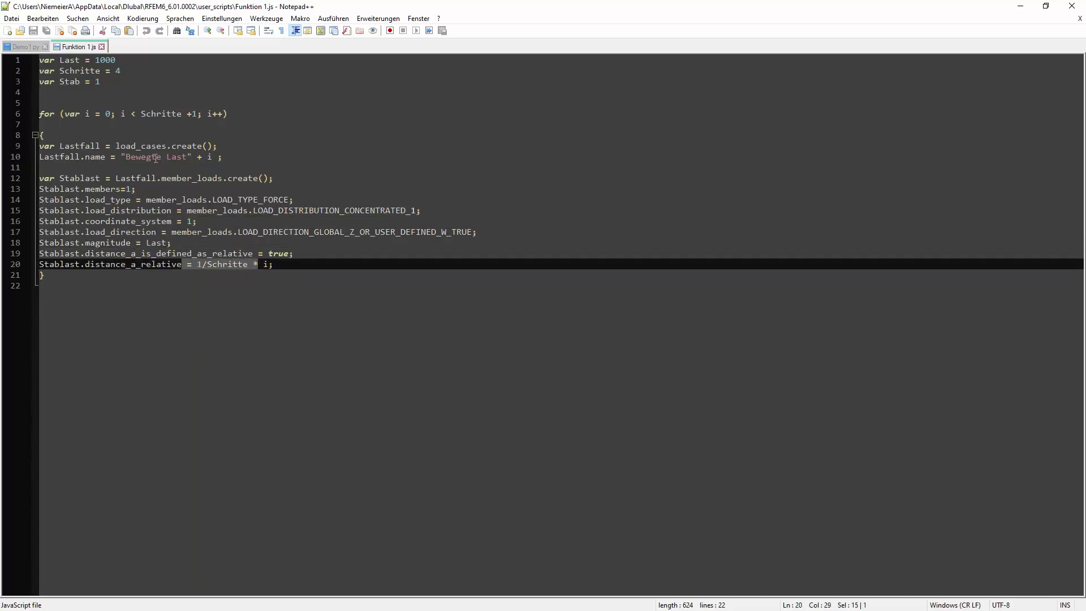
left_click(102, 47)
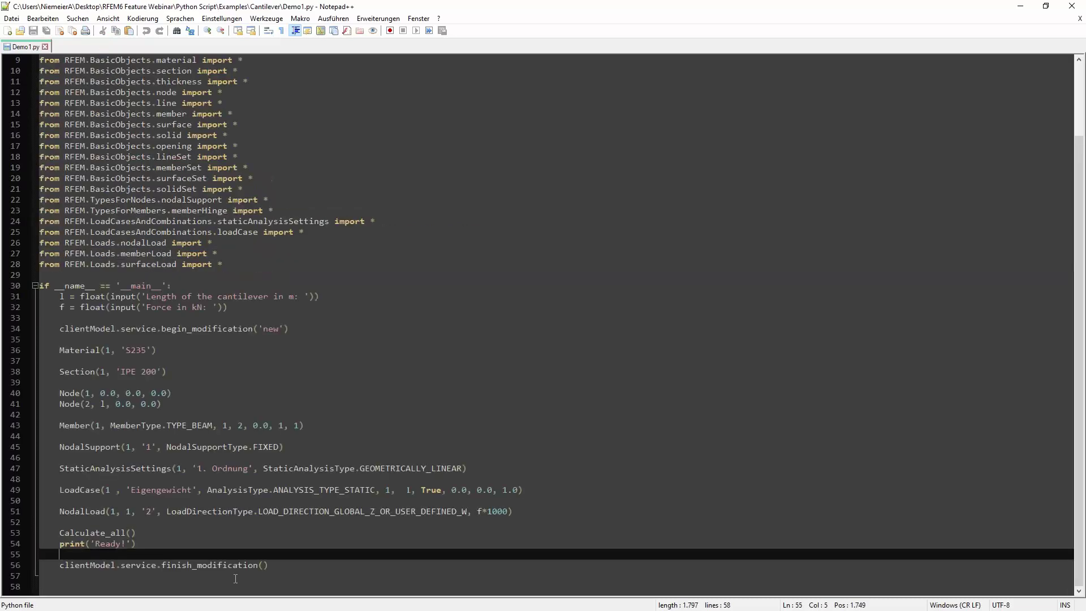
left_click(1082, 5)
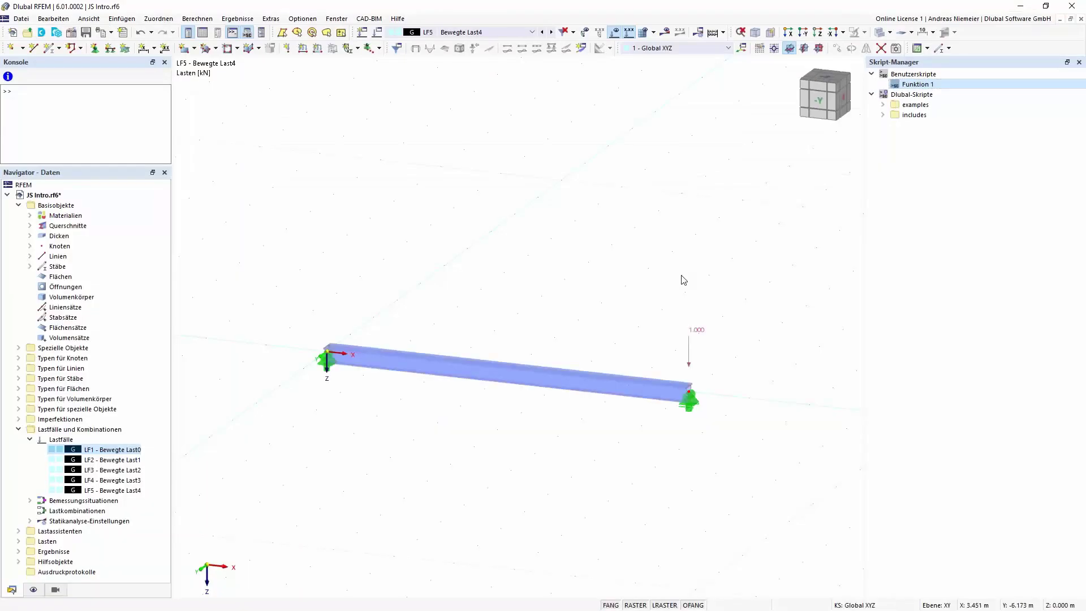
- Check the server port range of the Webservices autostart setting in the program options and close them without changes
mouse_move(699, 333)
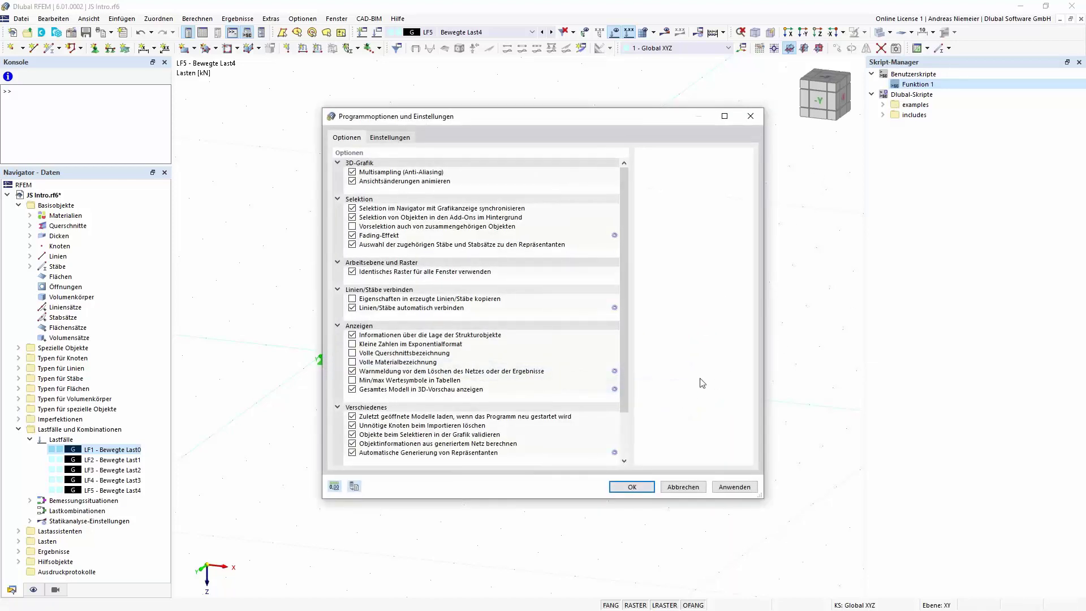
left_click_drag(626, 341, 626, 406)
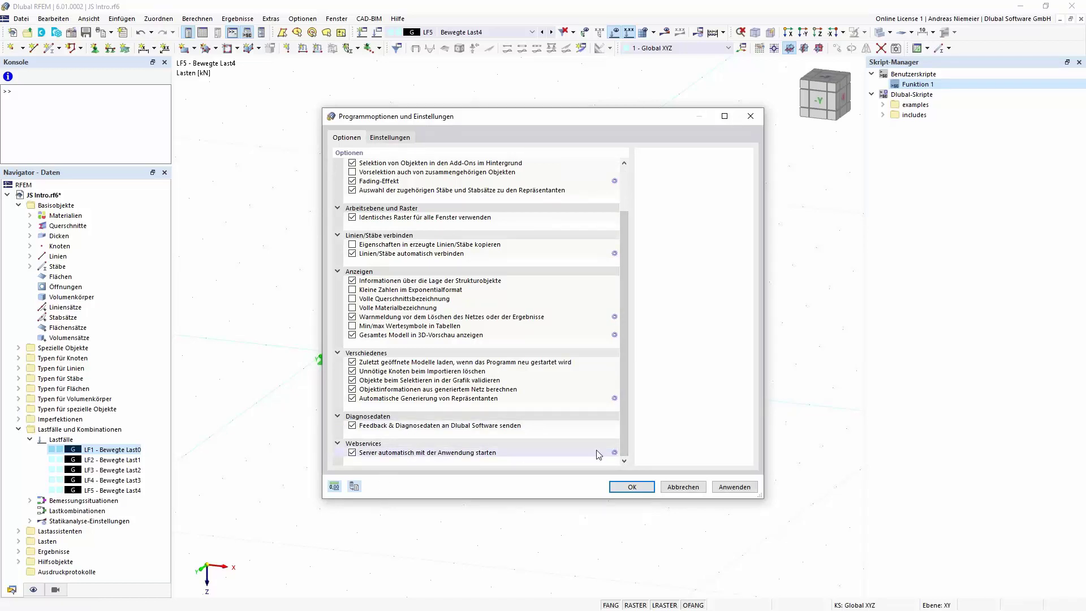
left_click(615, 455)
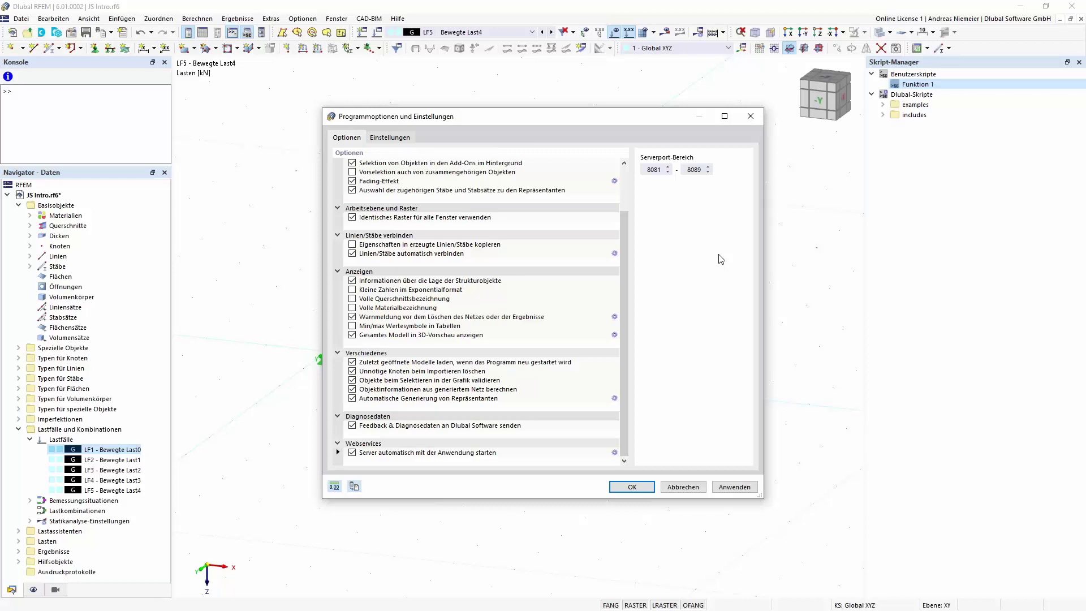
left_click(690, 489)
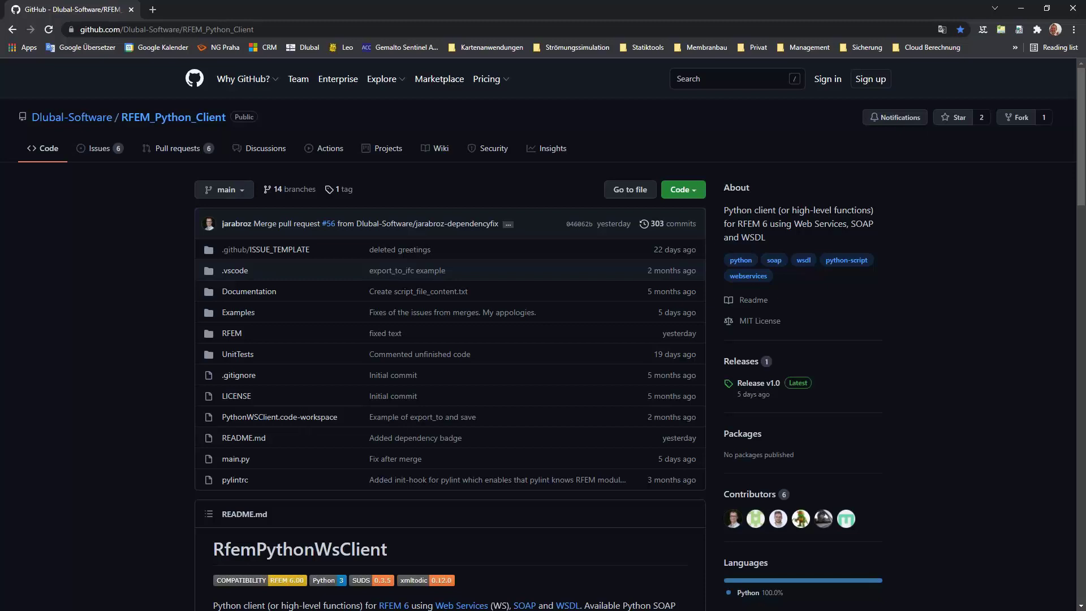
- Show the clone and download options of the RFEM_Python_Client repository on GitHub
left_click(695, 192)
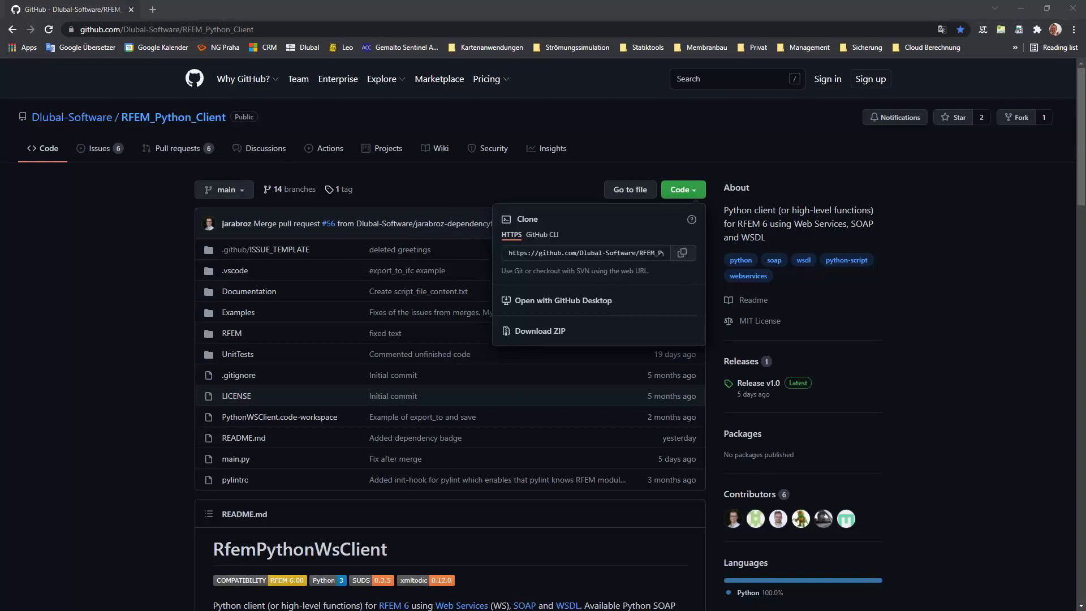
- Switch to File Explorer and open the BasicObjects folder under RFEM6 Feature Webinar, Python Script, RFEM
key("alt+Tab")
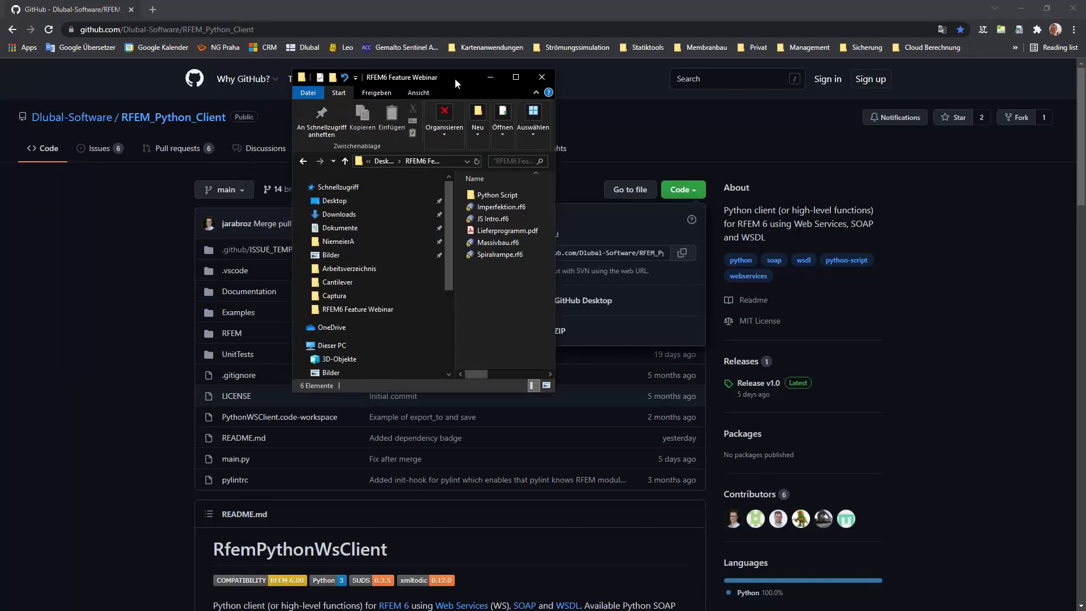
double_click(455, 78)
left_click(201, 122)
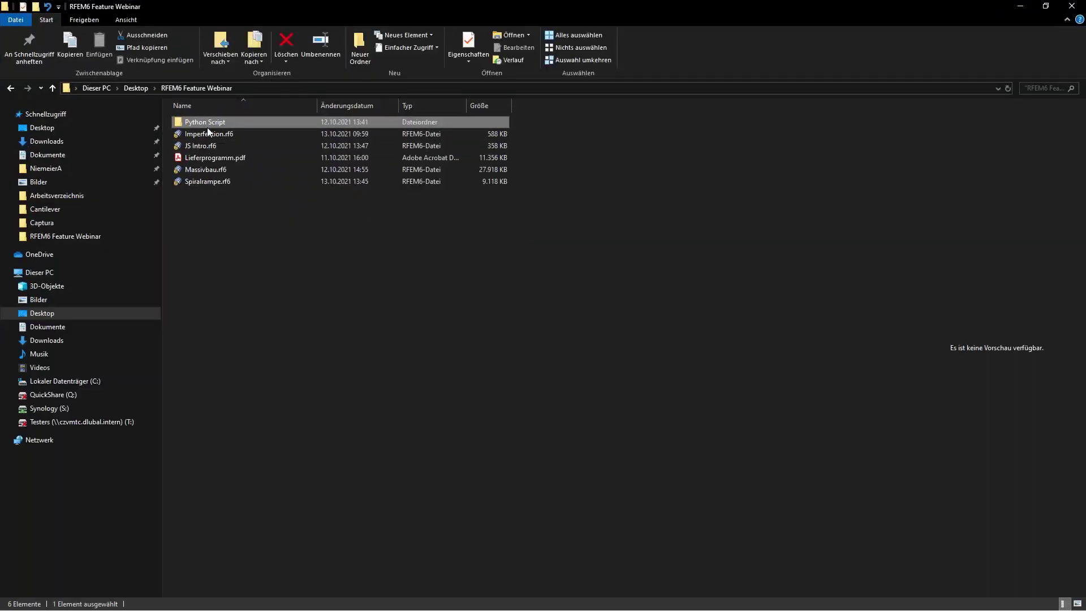
double_click(203, 121)
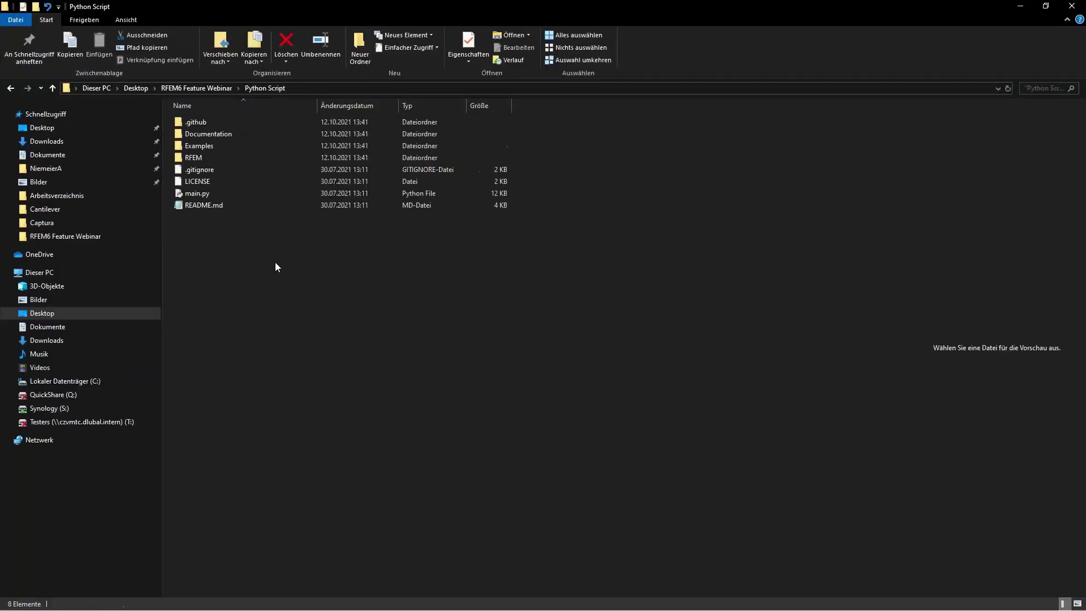
left_click(207, 147)
double_click(202, 157)
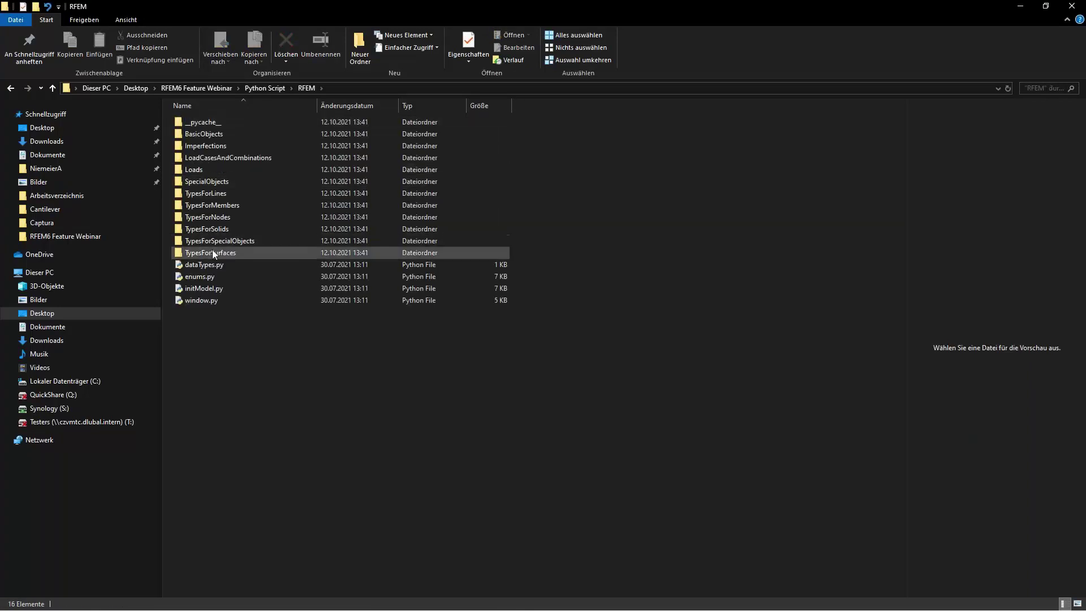
double_click(211, 138)
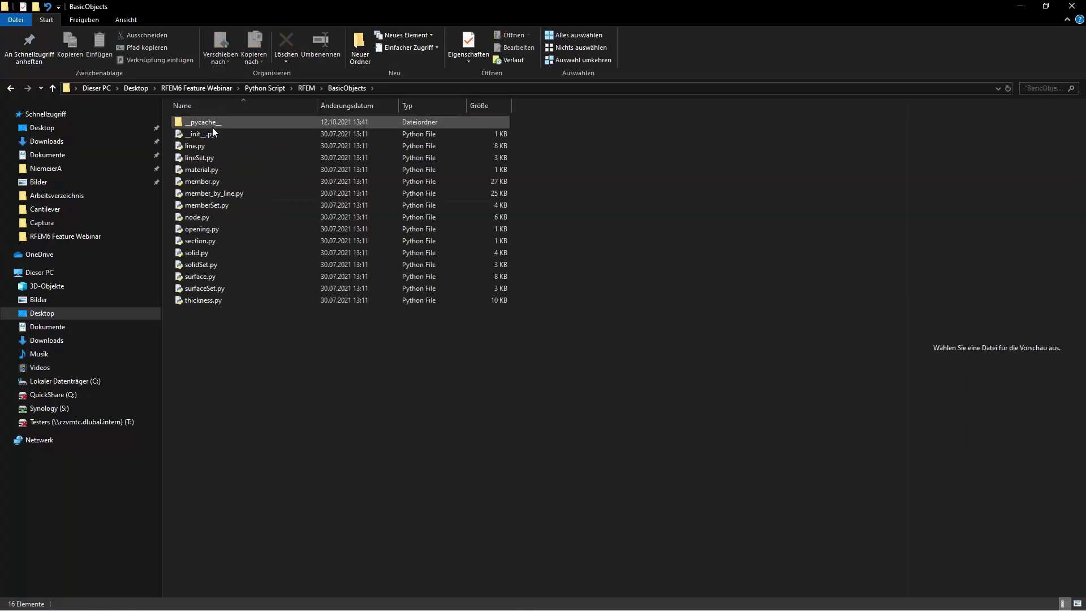
- Open the node.py file from the BasicObjects folder in Notepad++
double_click(196, 217)
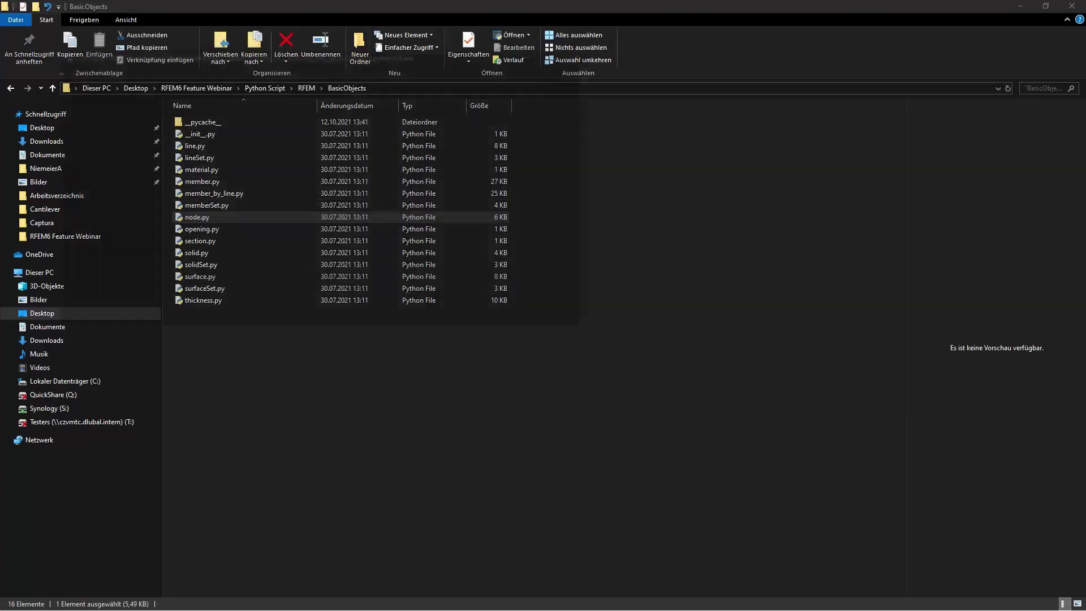
key("alt+Tab")
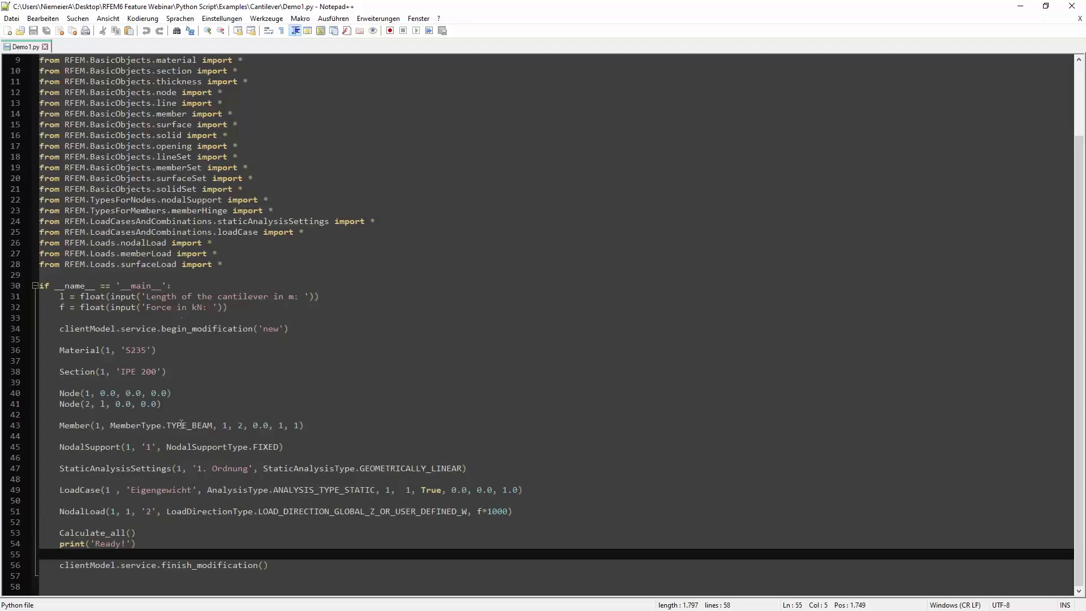
left_click(1023, 10)
right_click(196, 219)
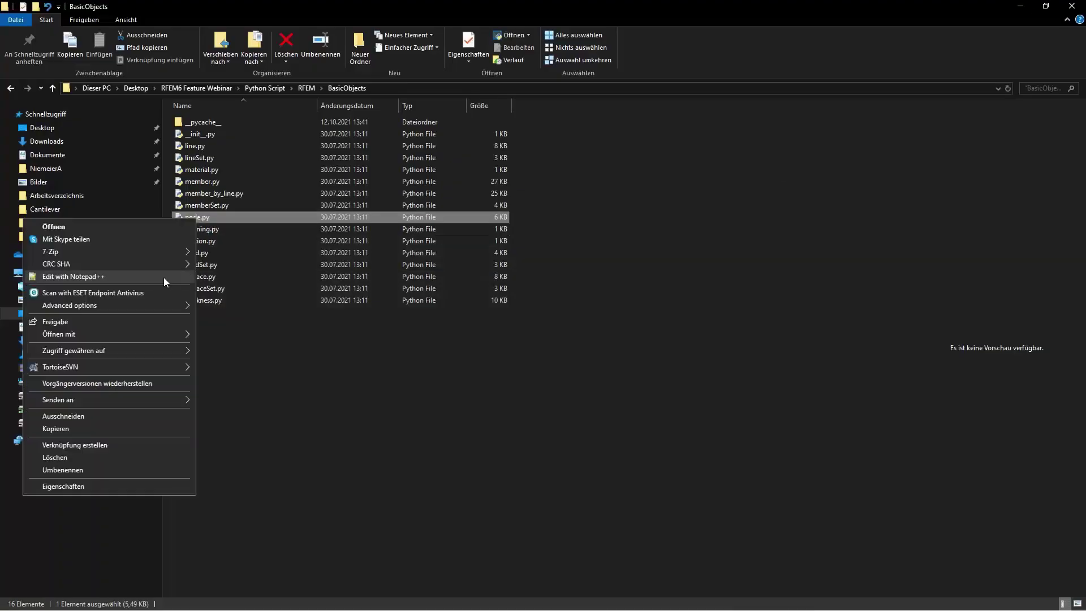
left_click(100, 276)
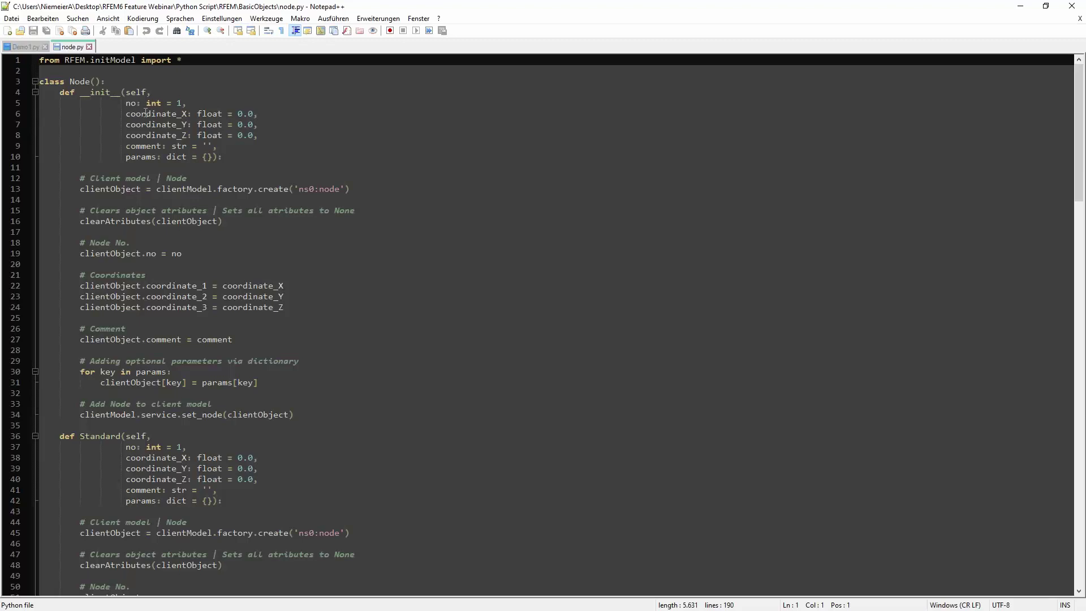
- Examine the coordinate, comment and params arguments of the Node class constructor and close node.py
left_click(187, 113)
left_click(184, 124)
left_click(161, 135)
left_click(139, 146)
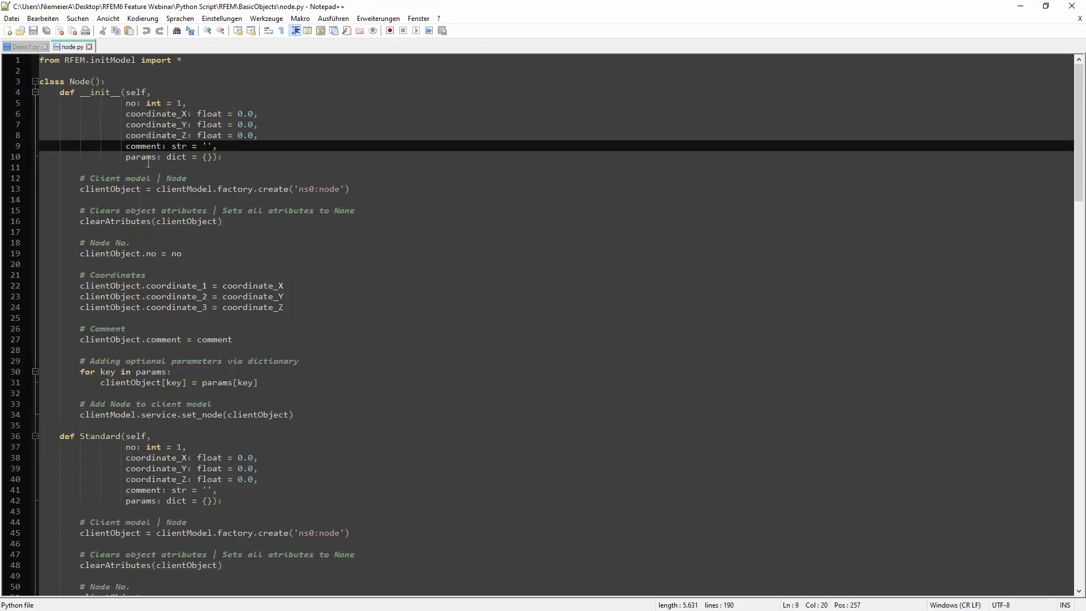
left_click(148, 156)
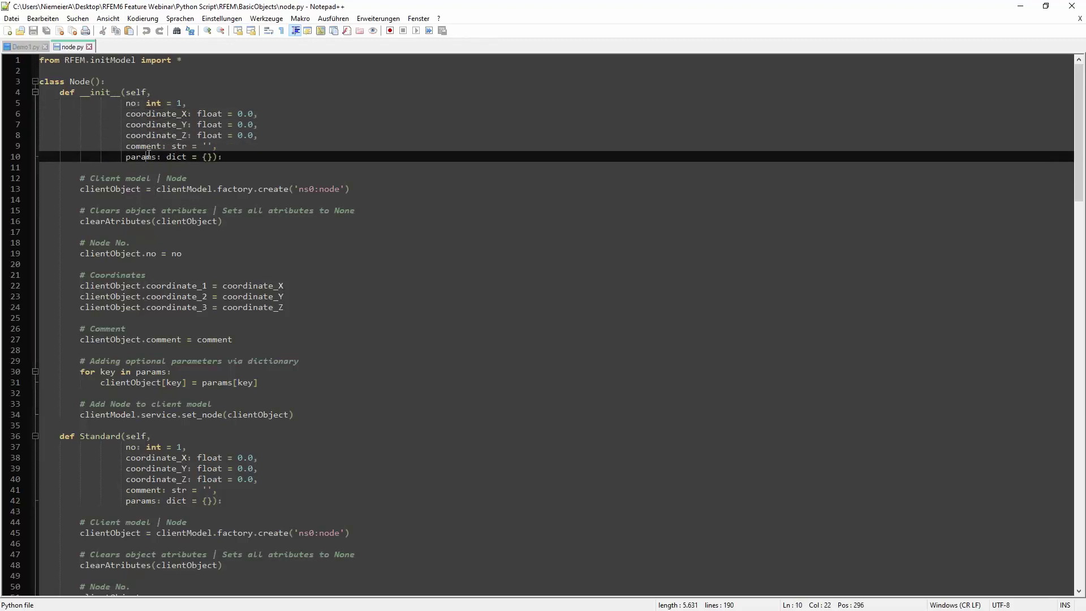
left_click(89, 47)
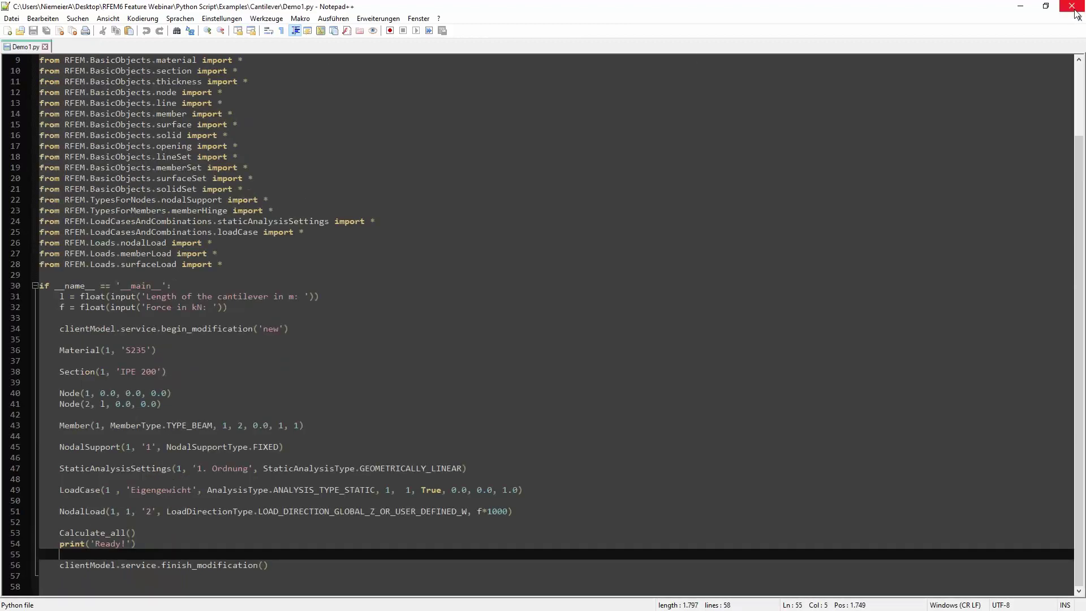
- Go back up to the Python client's RFEM folder in File Explorer and return to the RFEM program
key("alt+Tab")
left_click(567, 431)
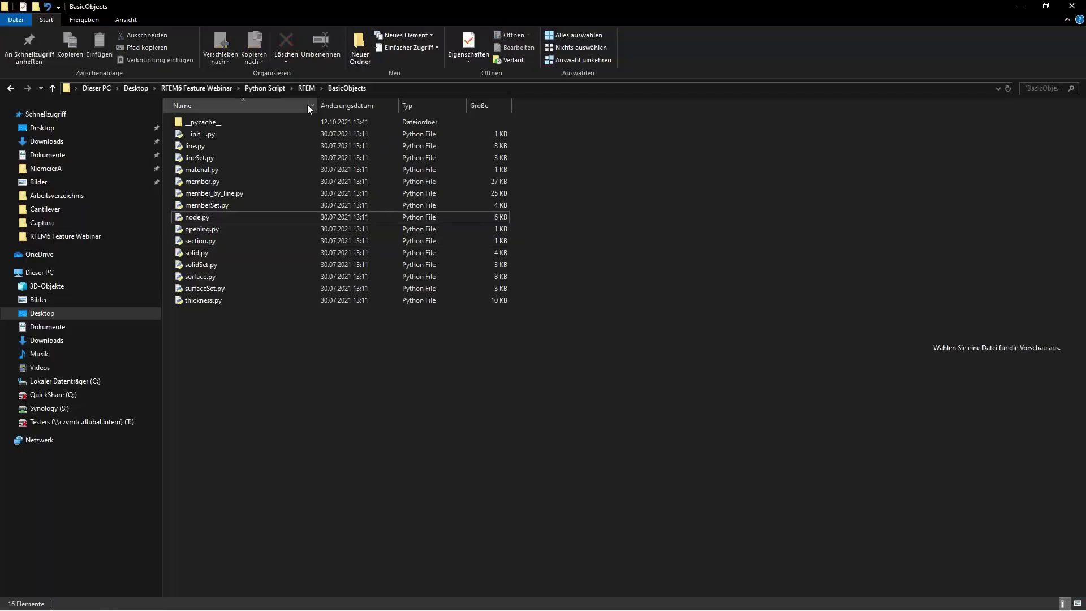
left_click(306, 88)
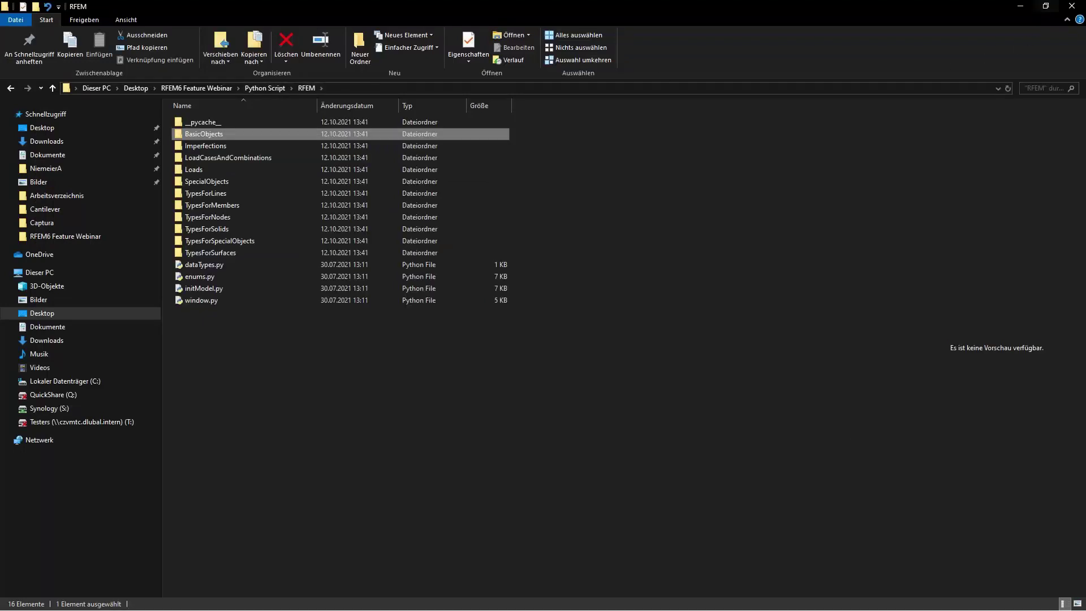
left_click(1022, 8)
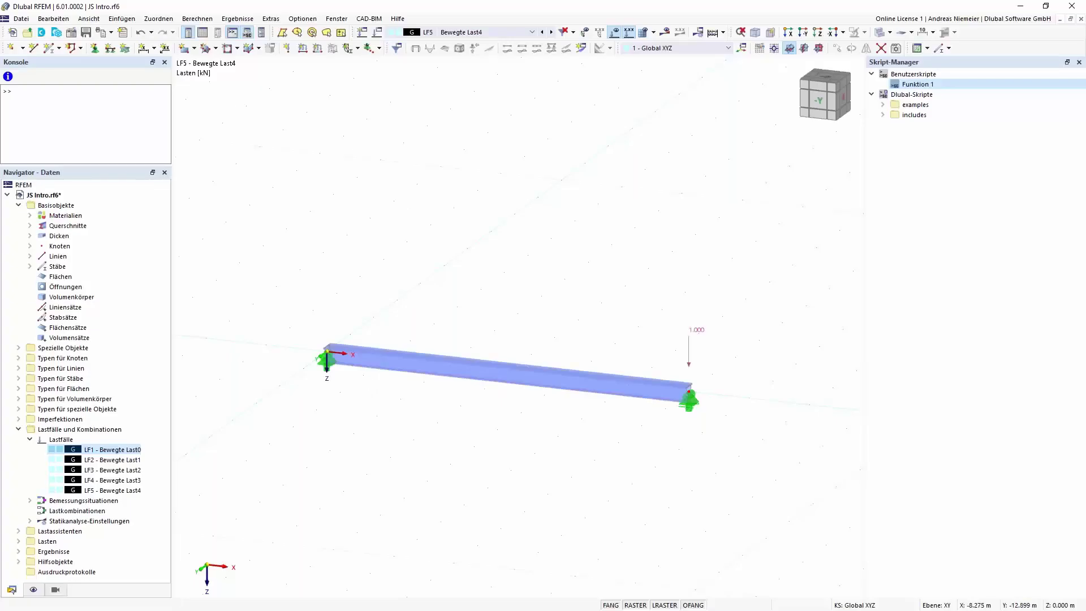
- Create a new empty 3D model named "WS Intro"
left_click(21, 19)
left_click(31, 31)
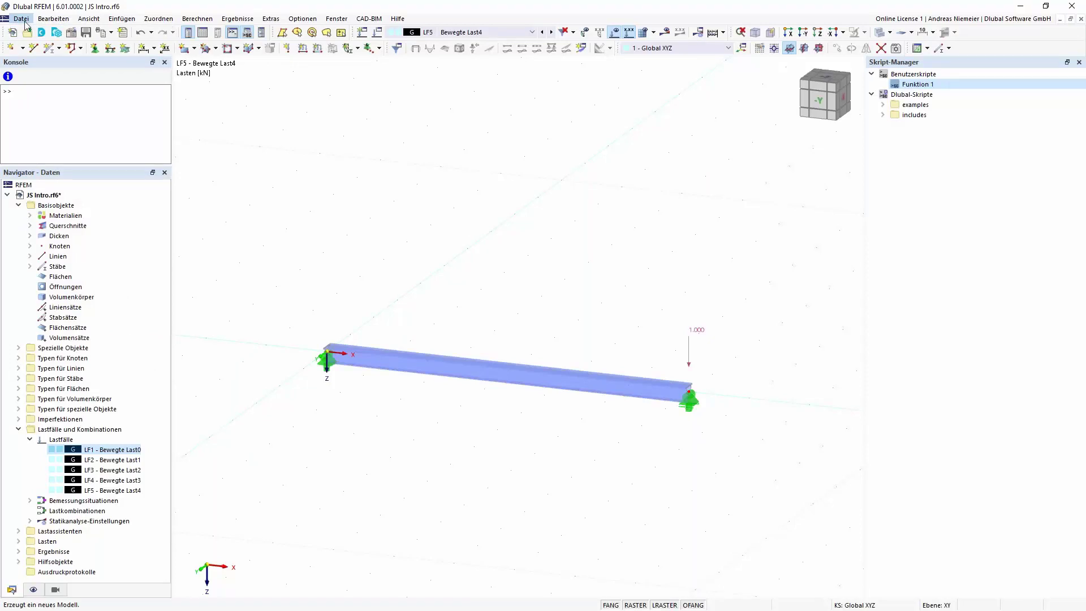
type("WS Intro")
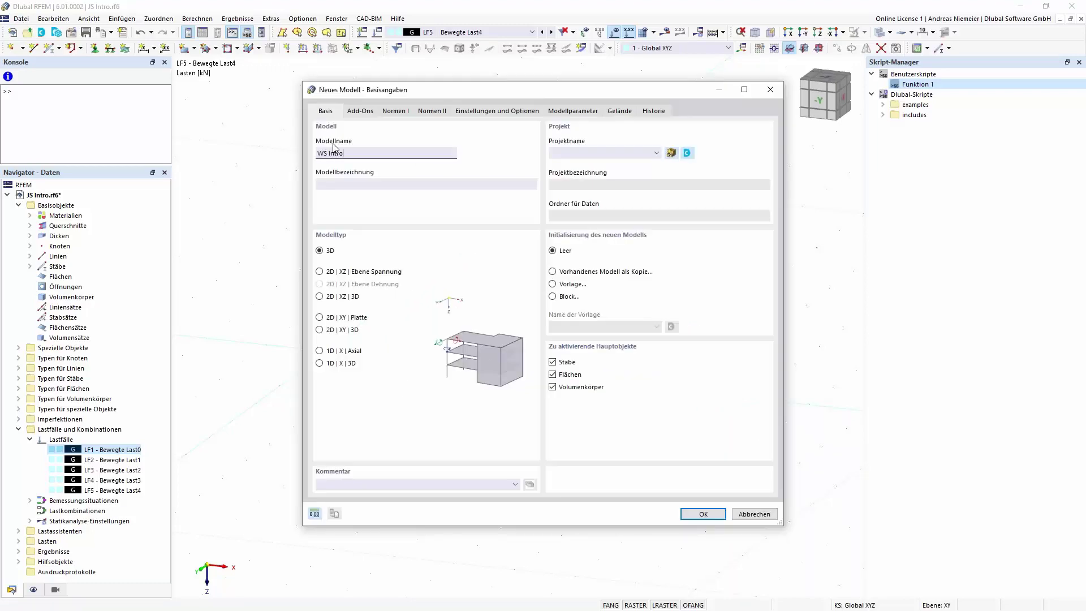
left_click(700, 513)
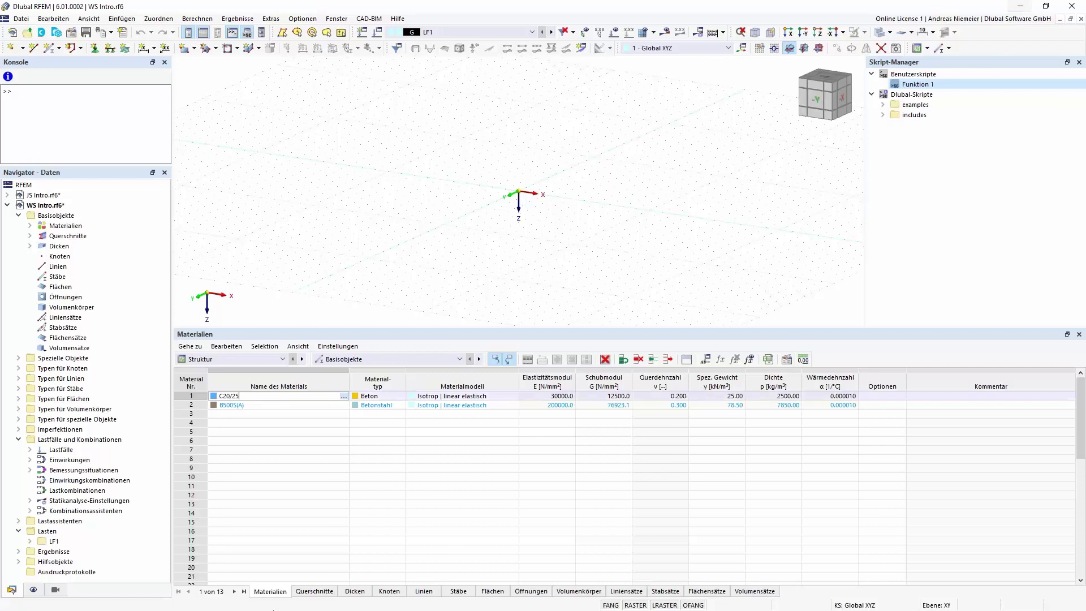
- Switch to File Explorer, open the Examples\Cantilever folder of Python Script and shrink the window so the model stays in view
key("alt+Tab")
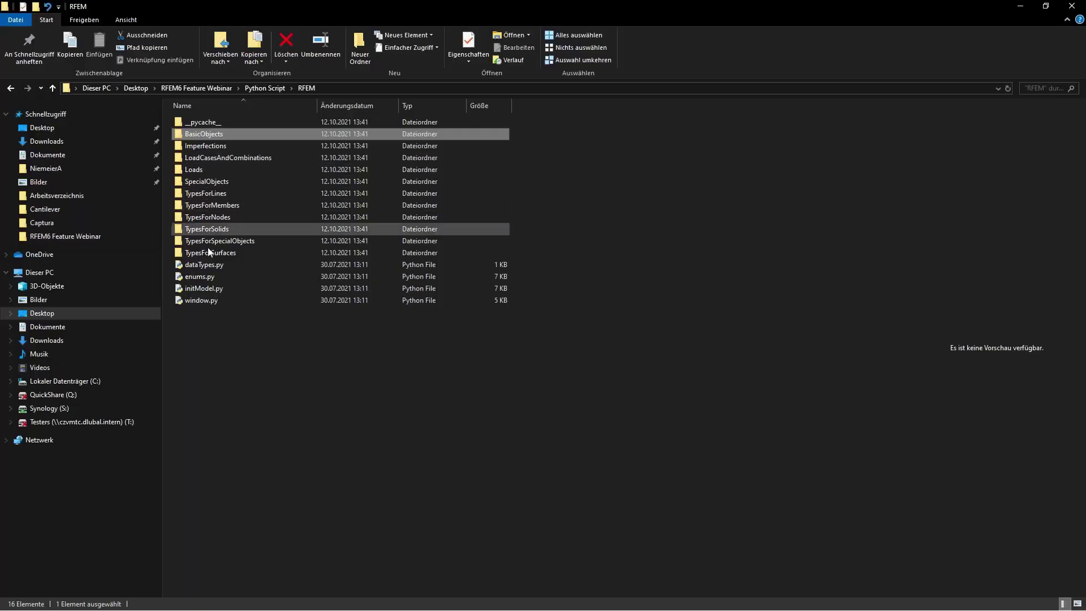
left_click(265, 88)
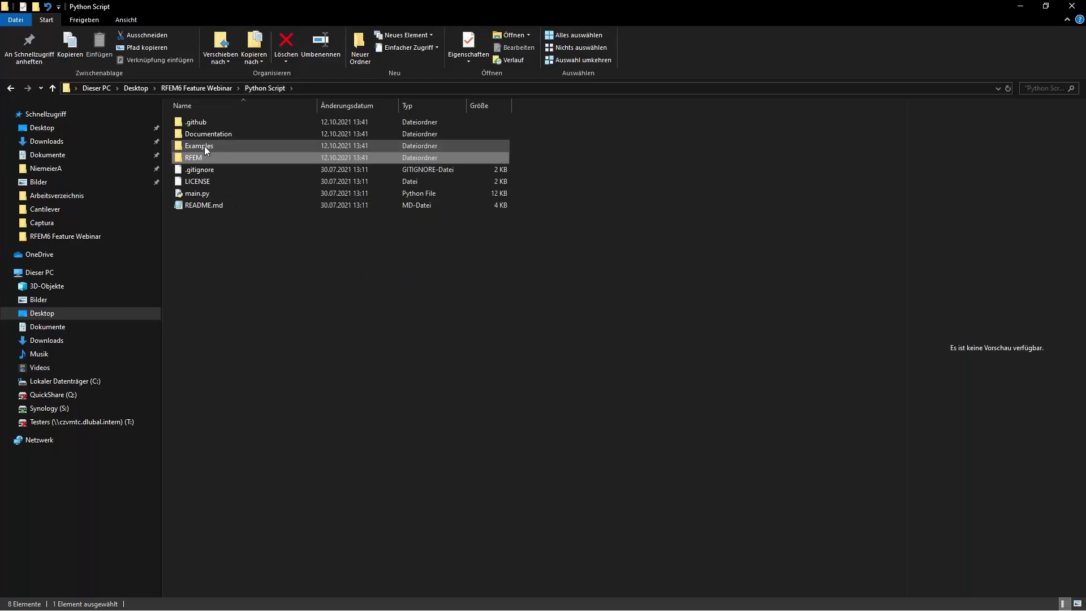
double_click(207, 145)
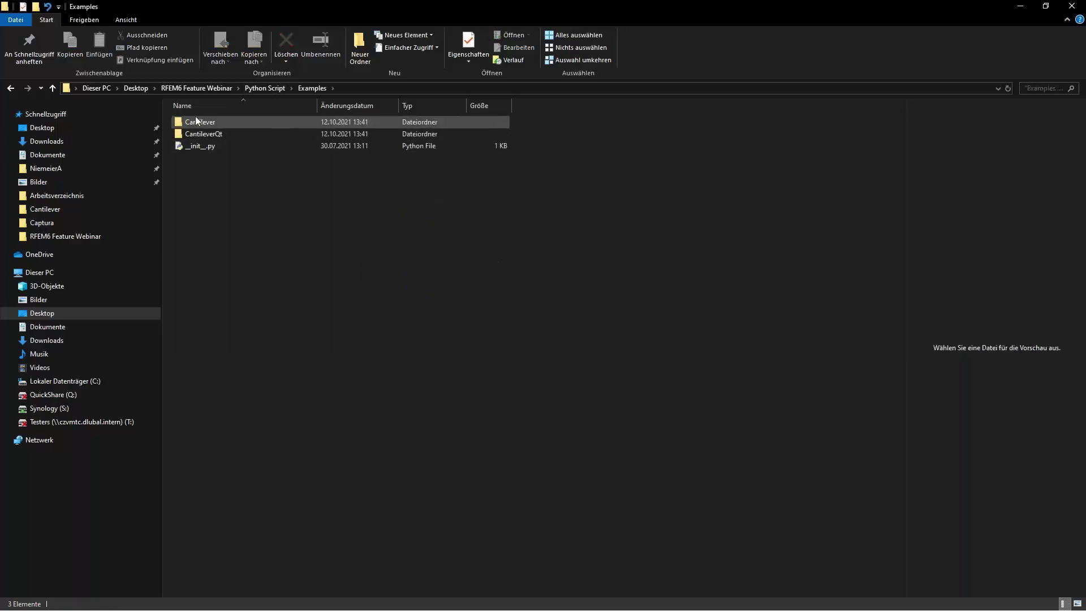
double_click(194, 123)
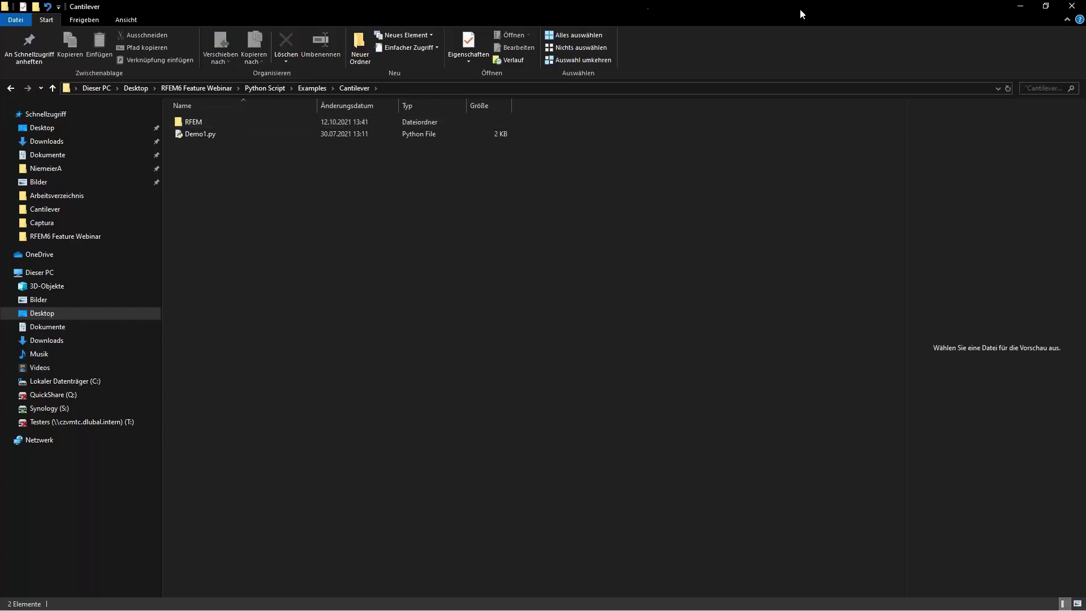
left_click(1046, 7)
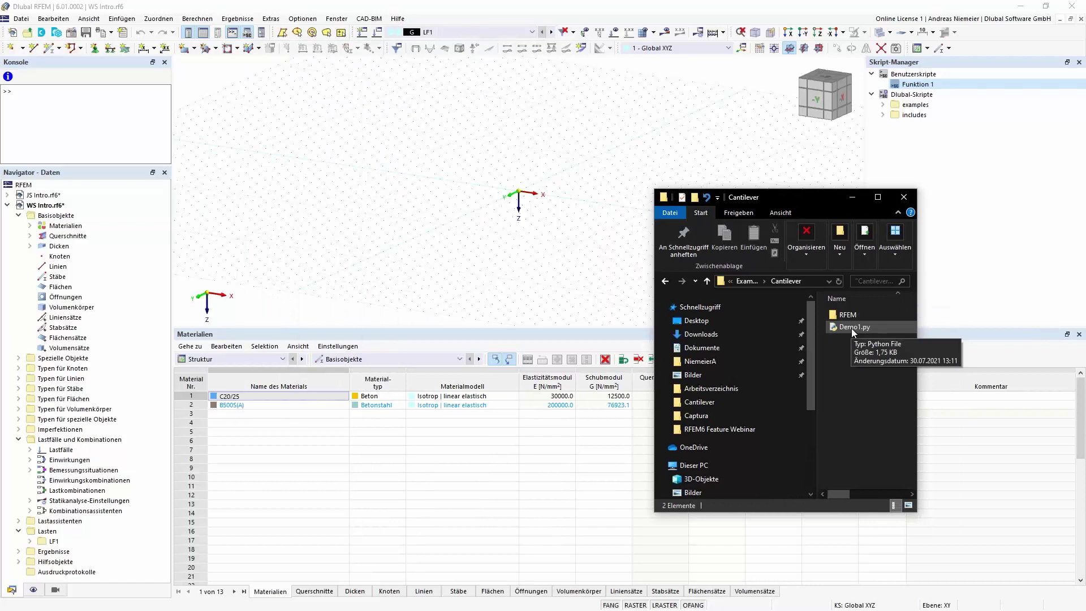
- Run Demo1.py with a cantilever length of 9 m and a force of 10 kN, and display the loads on the generated model
left_click(852, 330)
double_click(853, 326)
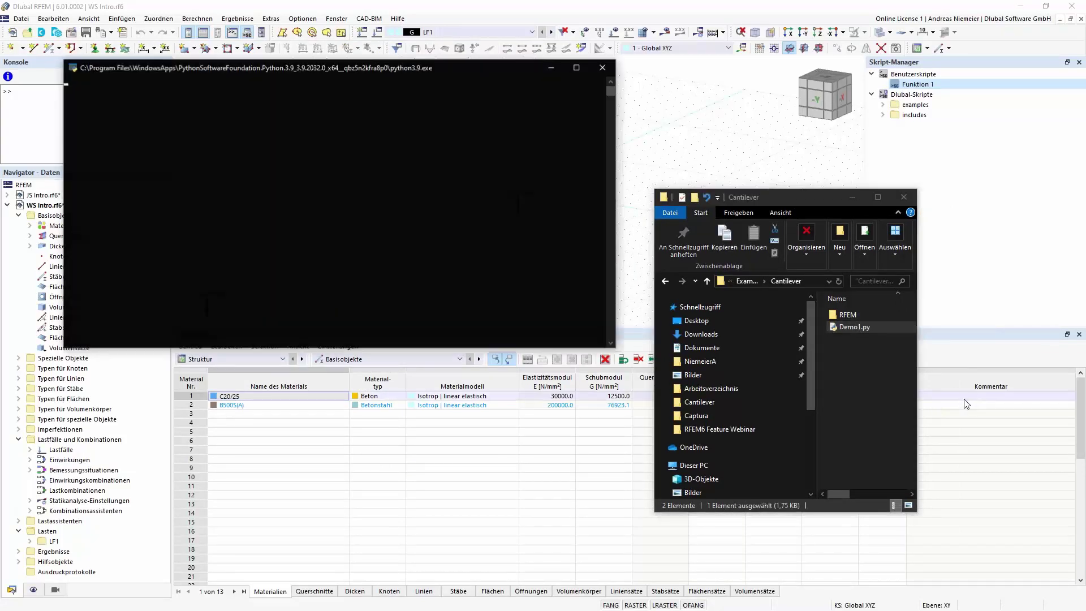
left_click_drag(484, 69, 489, 103)
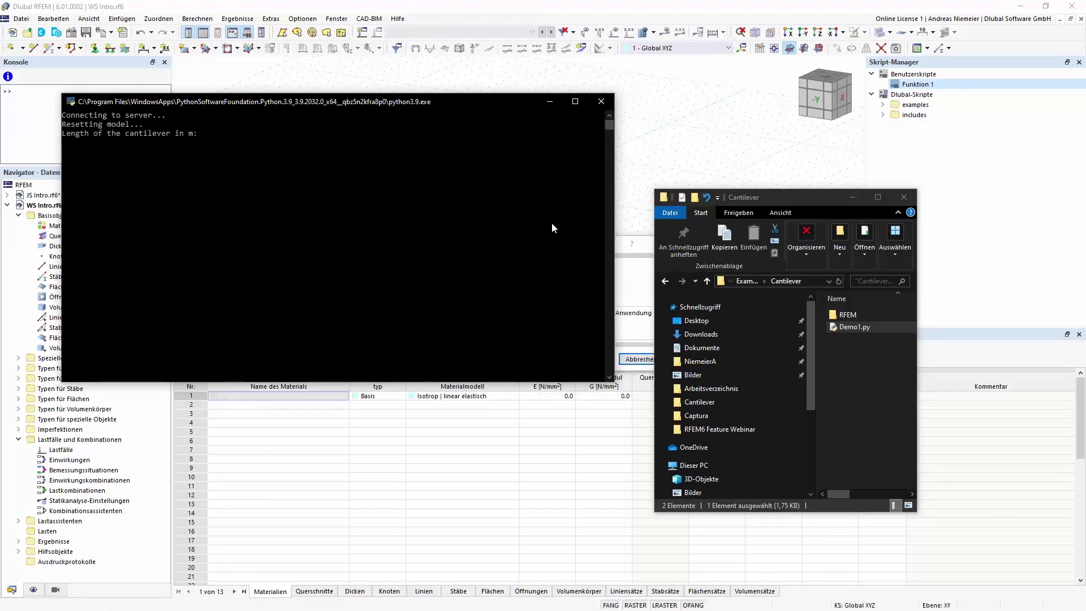
type("9")
key("Return")
type("10")
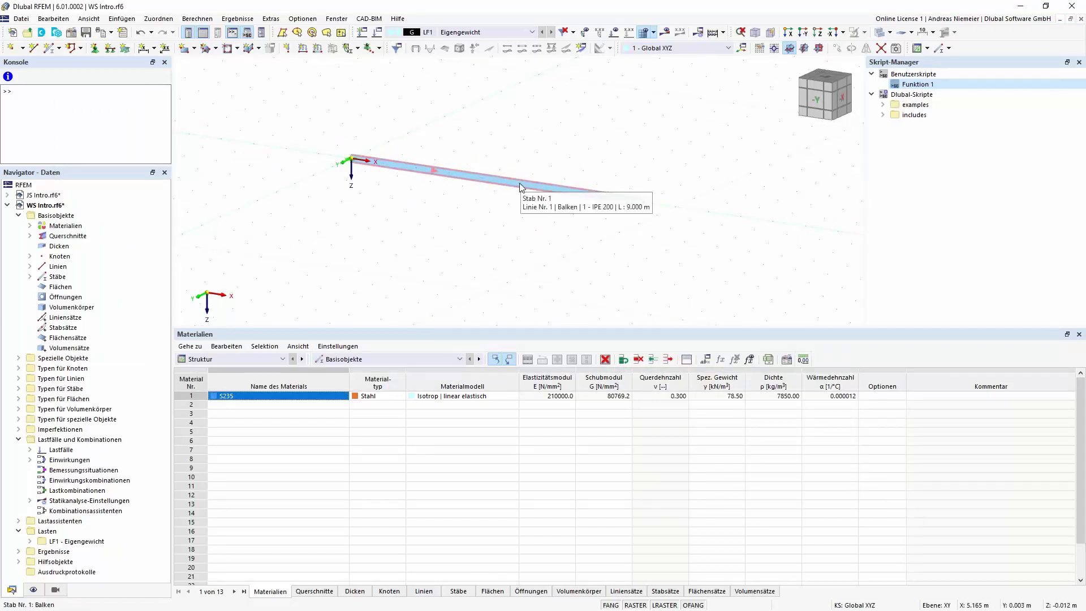
left_click(614, 32)
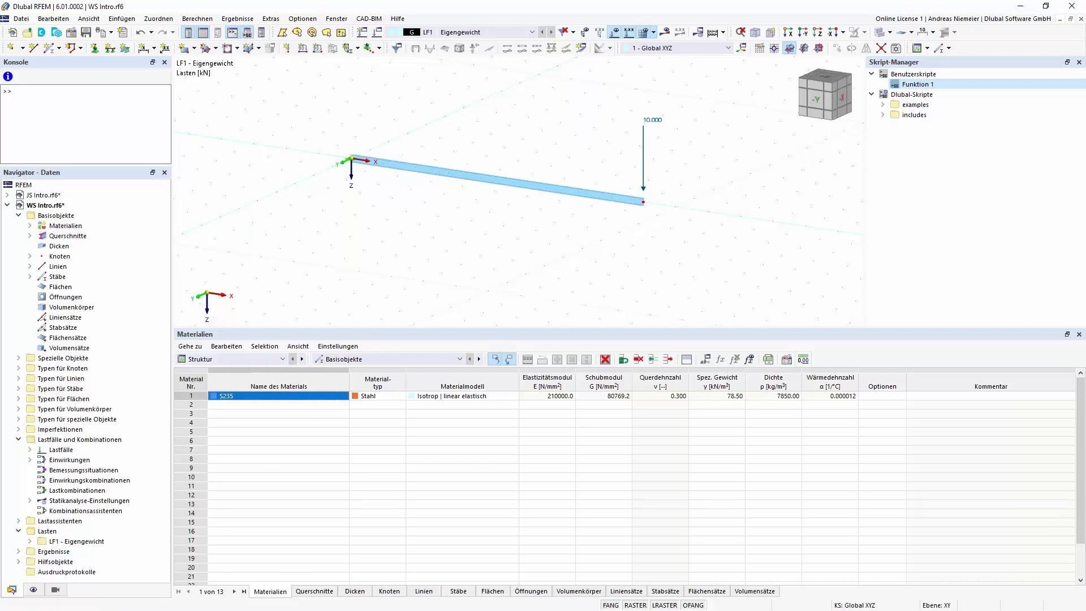
- Open Demo1.py from the Cantilever folder in Notepad++ and examine its block of library imports
key("alt+Tab")
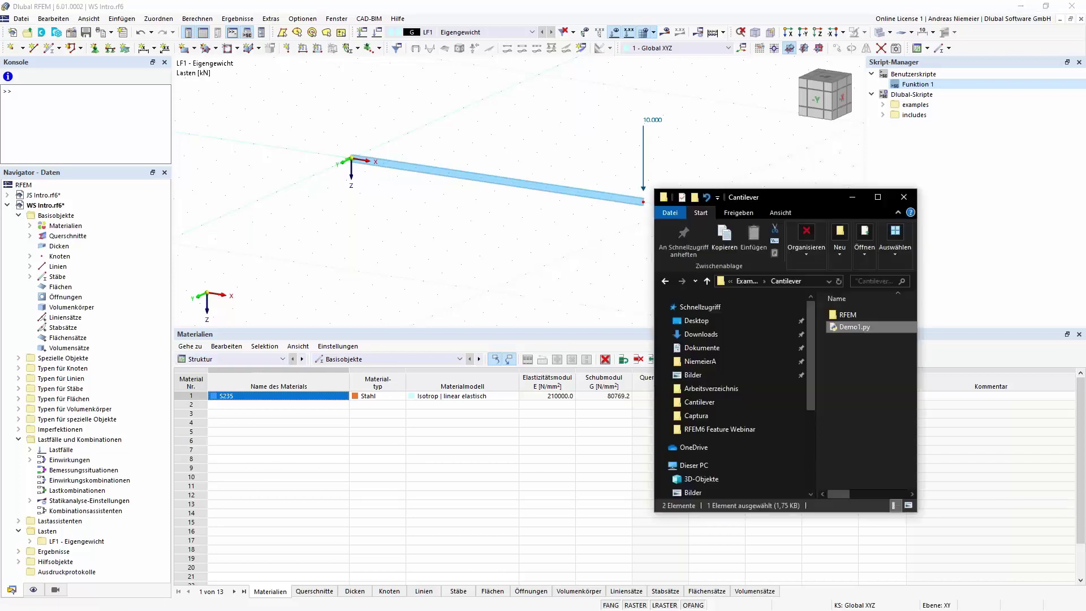
right_click(833, 325)
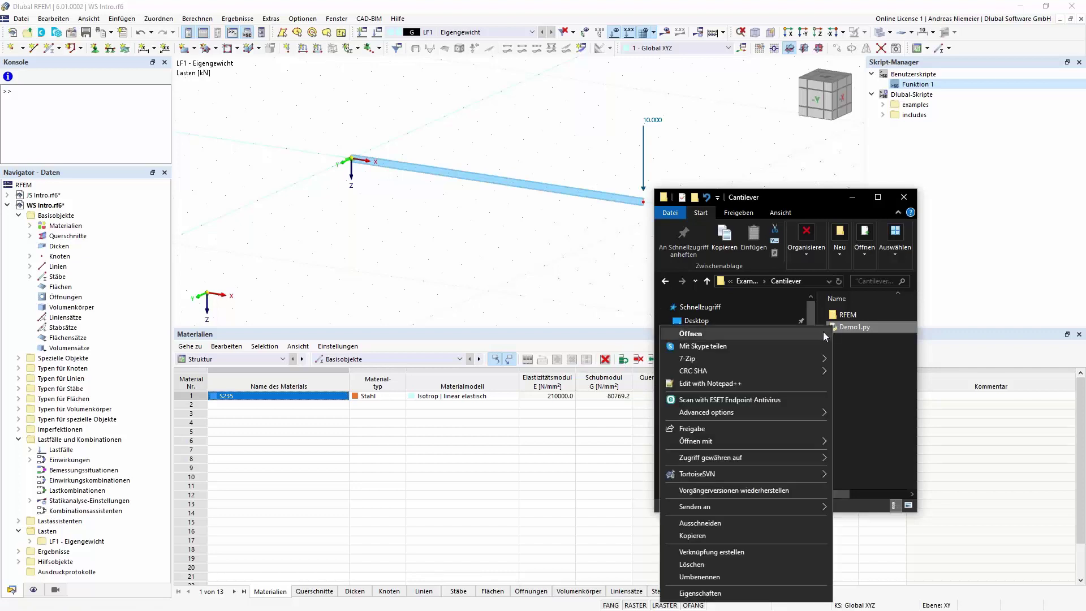
left_click(739, 384)
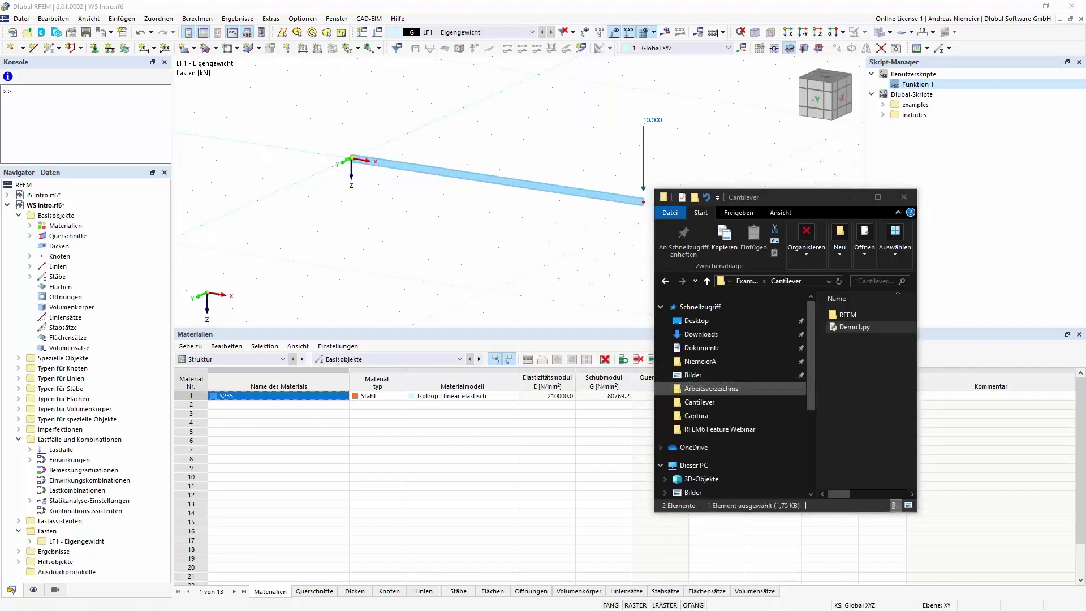
left_click_drag(232, 265, 109, 56)
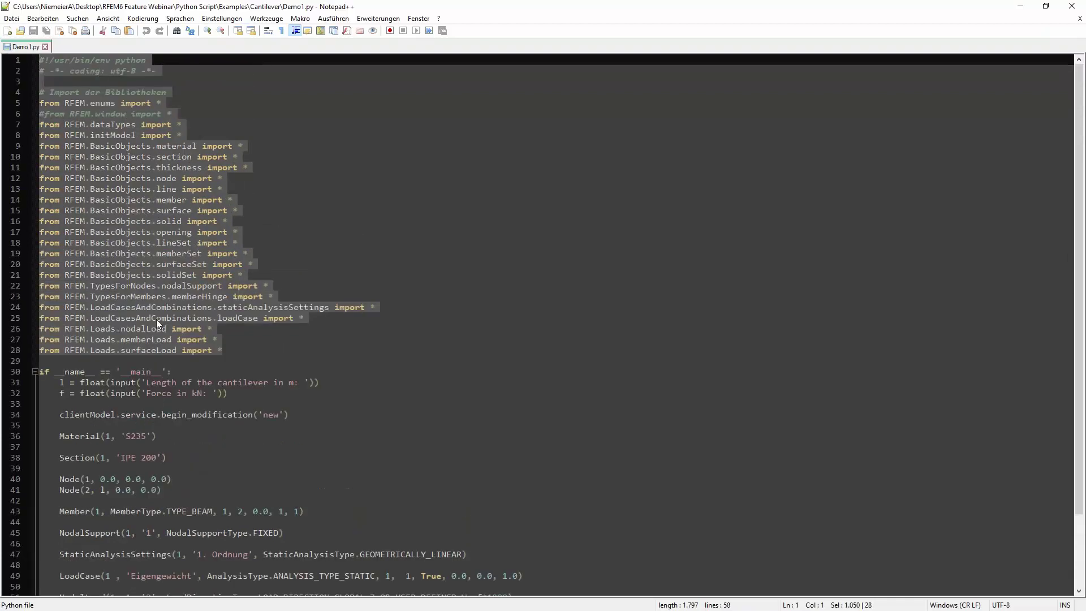
left_click(488, 369)
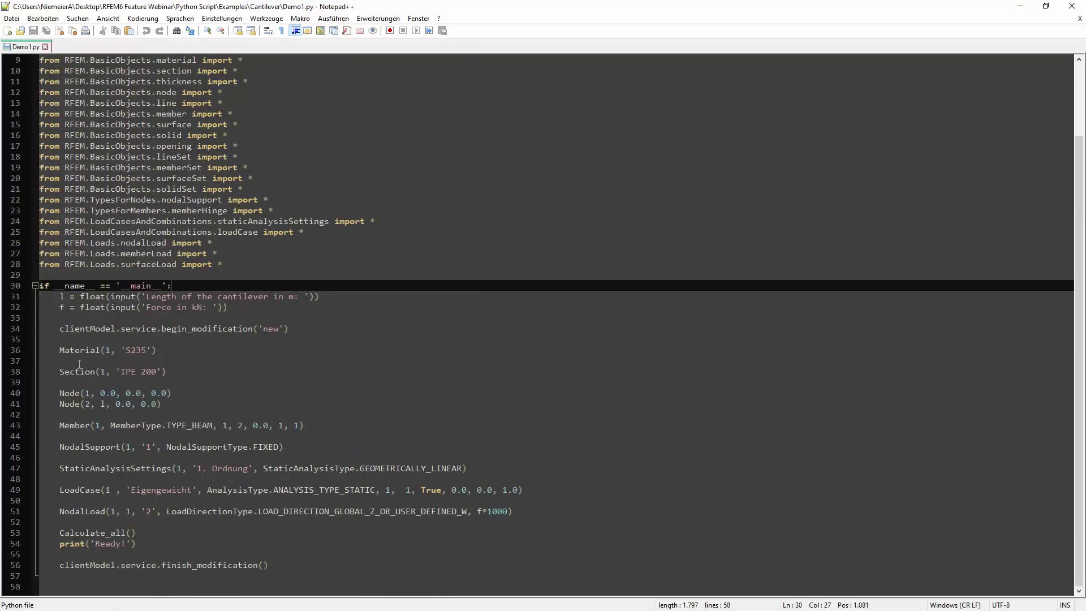
- Examine the number and name arguments in the script's Material and Section lines, and the start of the first Node line
double_click(69, 351)
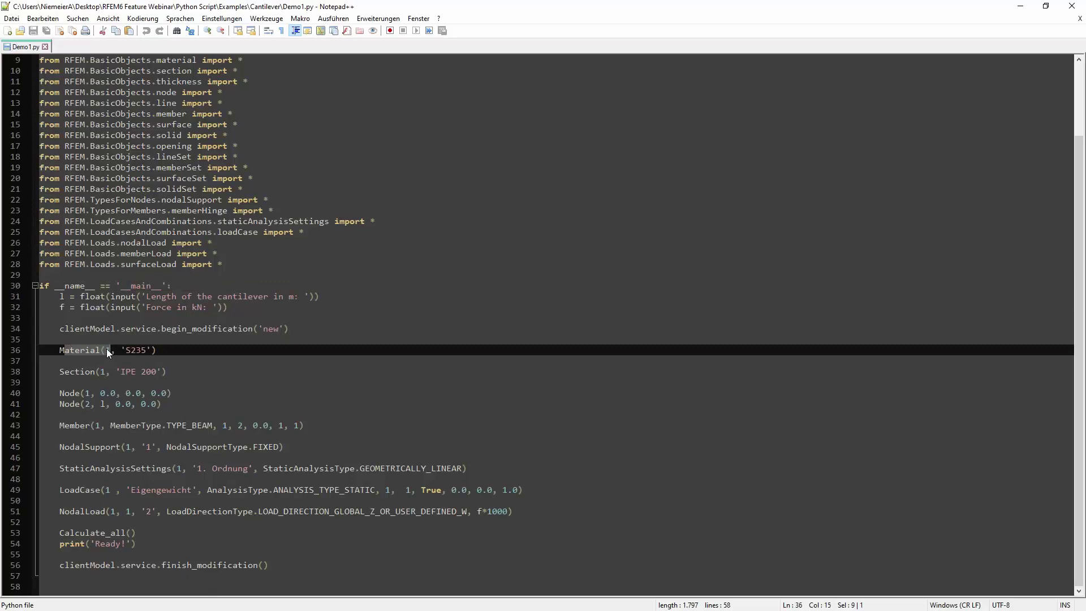
left_click(106, 349)
left_click(136, 349)
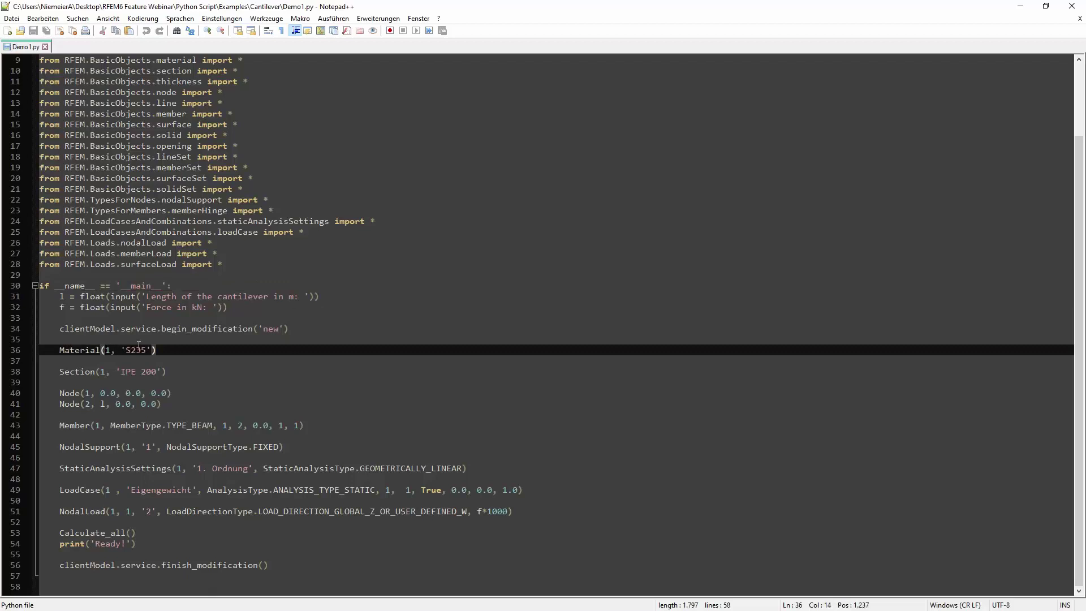
double_click(74, 372)
left_click(97, 371)
left_click(137, 371)
left_click(59, 393)
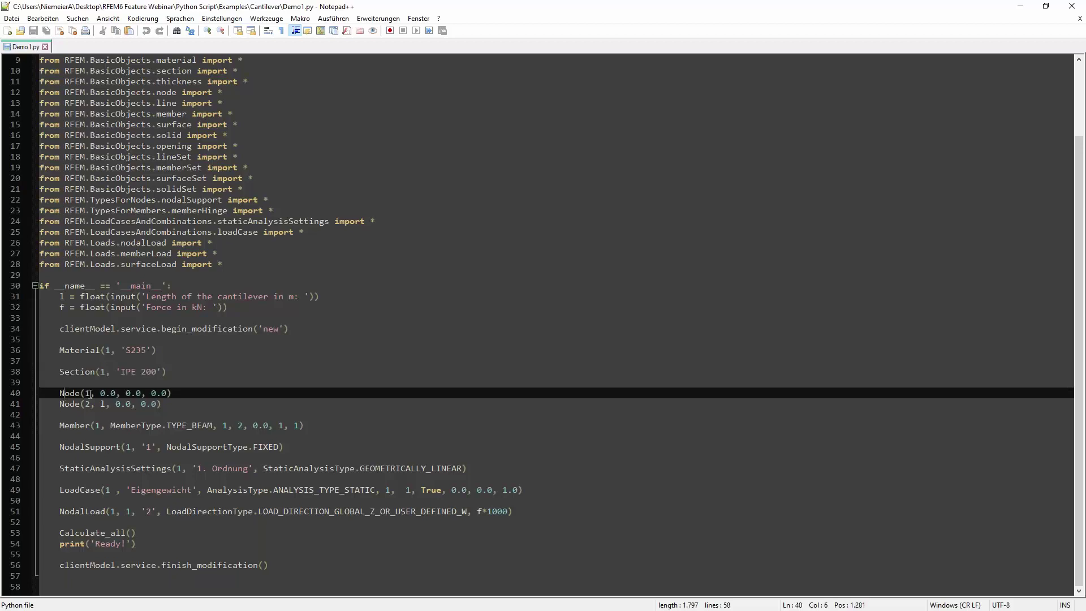